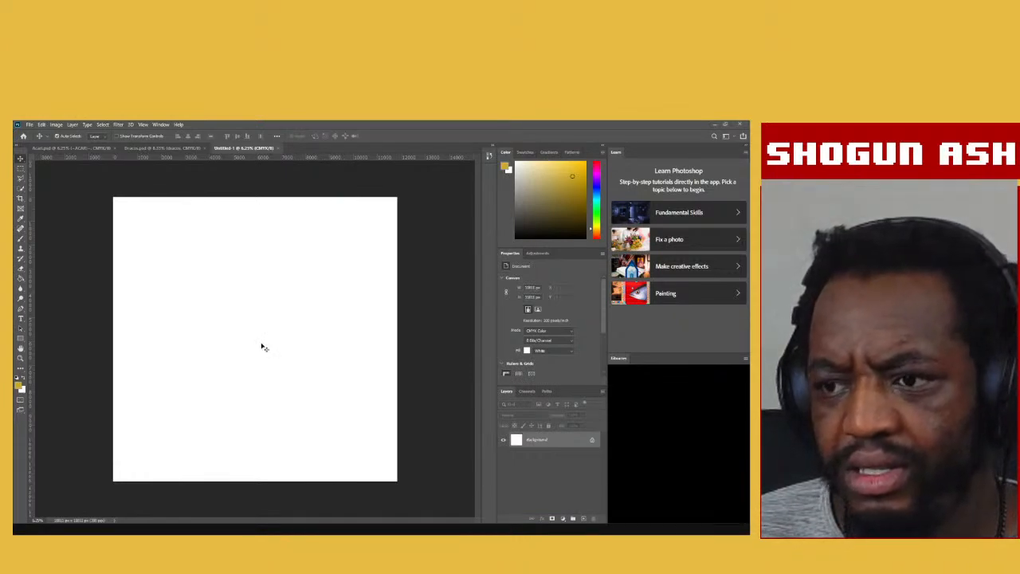
# Paste the orange-background dog picture onto the blank canvas and enlarge it to nearly the full canvas height.
pyautogui.hotkey('ctrl', 'shift', 'alt', 'n')
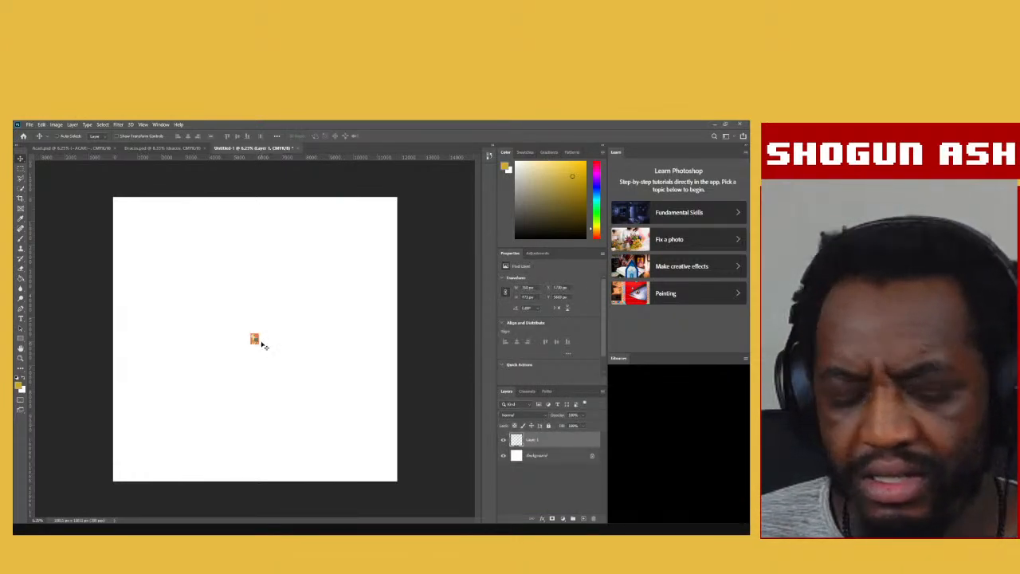
pyautogui.hotkey('ctrl', 't')
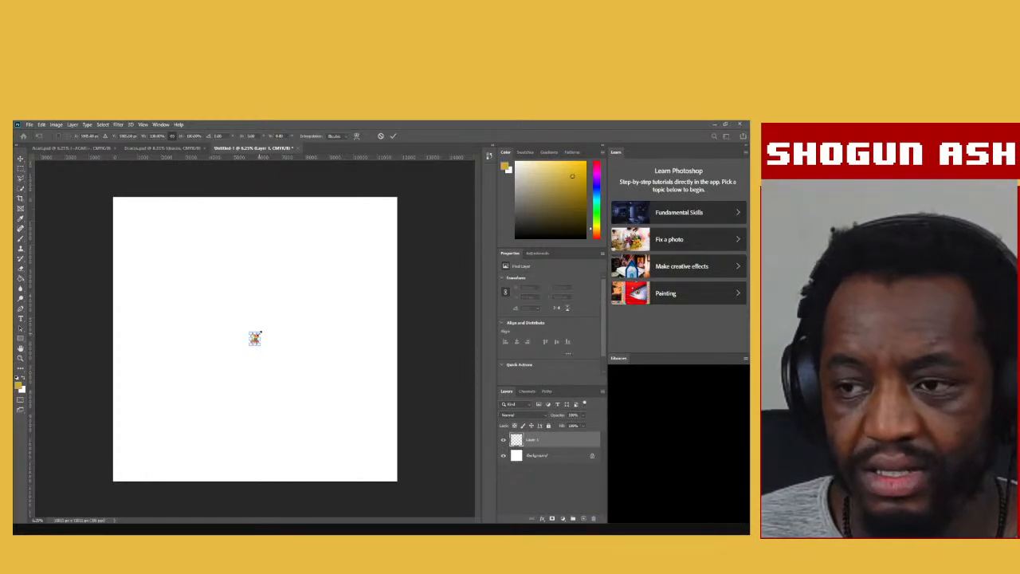
pyautogui.moveTo(258, 334); pyautogui.dragTo(379, 219)
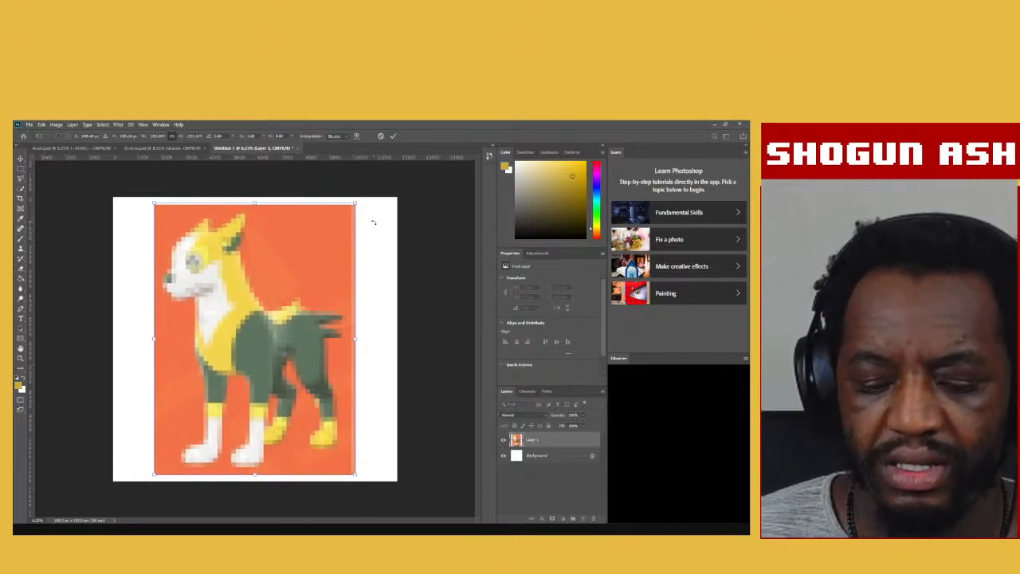
pyautogui.press('Return')
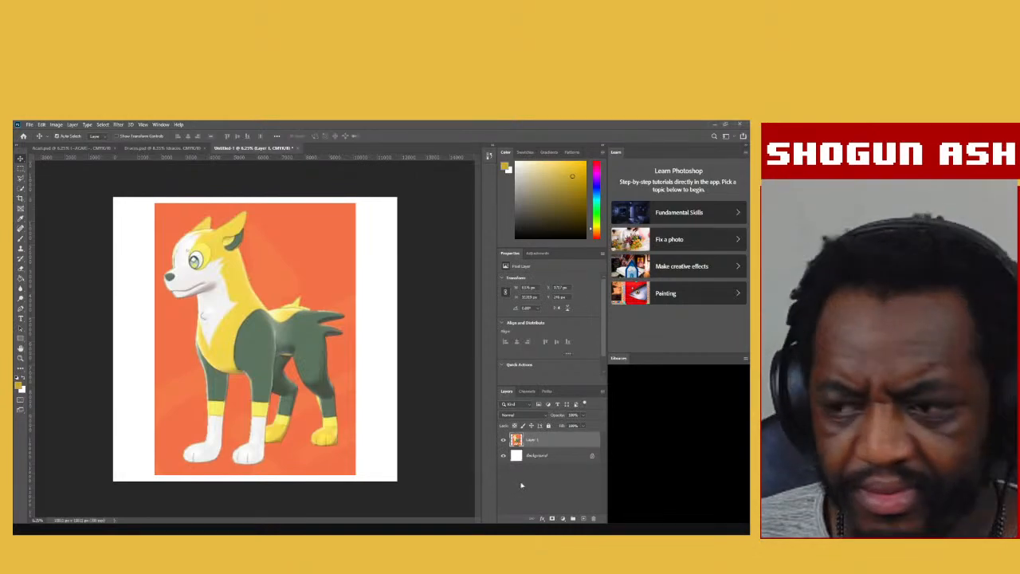
# Paste the side-view dog picture as a new layer, enlarge it to cover most of the canvas, and shift it to frame the dog.
pyautogui.hotkey('ctrl', 'shift', 'alt', 'n')
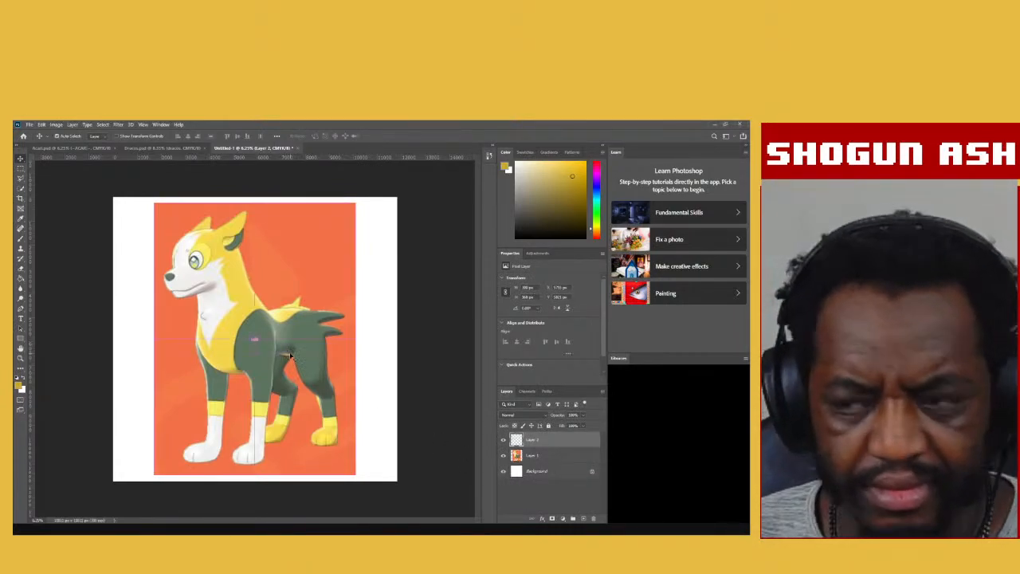
pyautogui.hotkey('ctrl', 't')
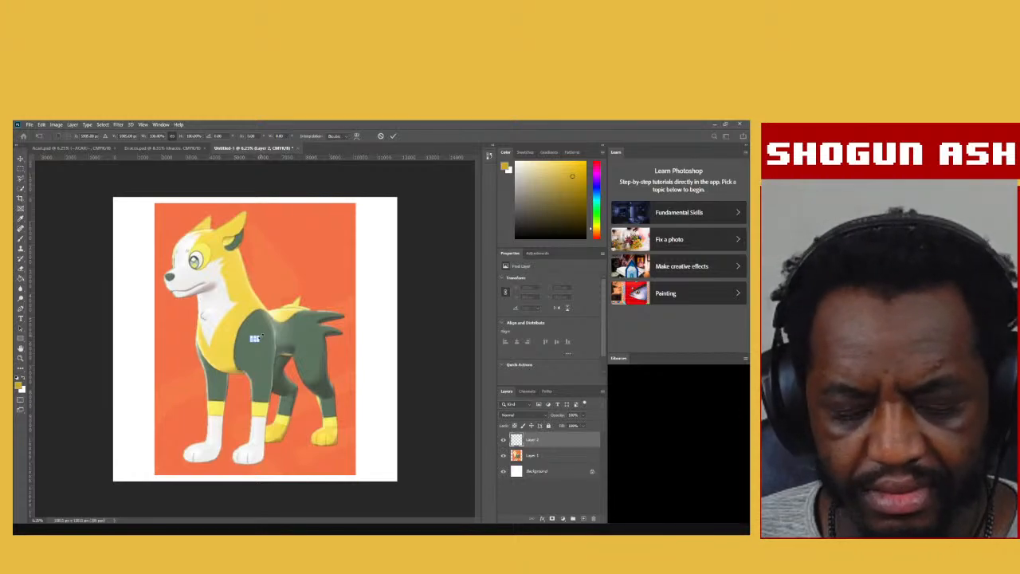
pyautogui.moveTo(379, 240)
pyautogui.mouseDown()
pyautogui.moveTo(423, 217)
pyautogui.moveTo(373, 246)
pyautogui.mouseUp()
pyautogui.moveTo(427, 227); pyautogui.dragTo(443, 226)
pyautogui.moveTo(328, 356); pyautogui.dragTo(246, 313)
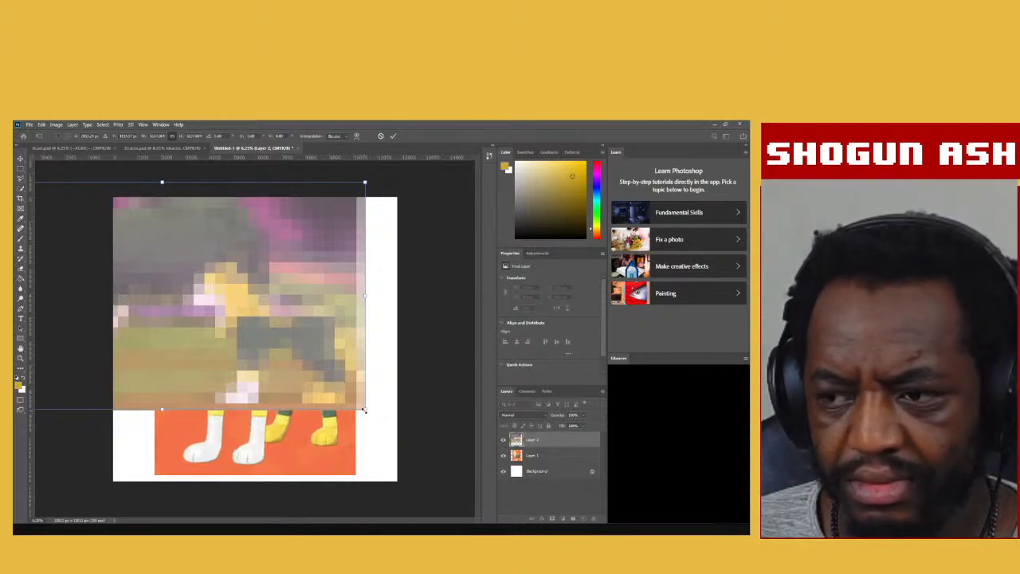
pyautogui.moveTo(365, 410); pyautogui.dragTo(460, 505)
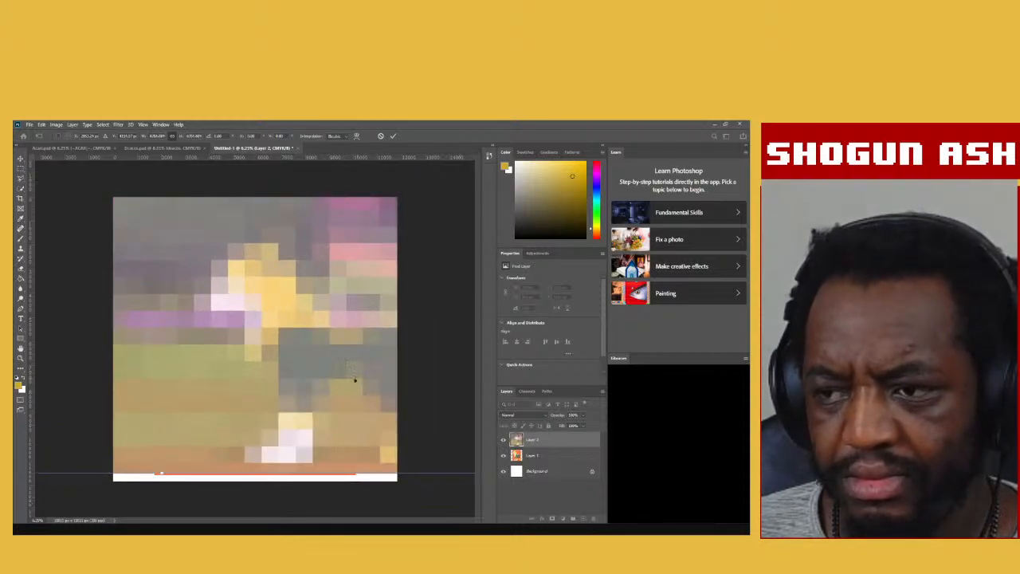
pyautogui.moveTo(355, 380); pyautogui.dragTo(287, 325)
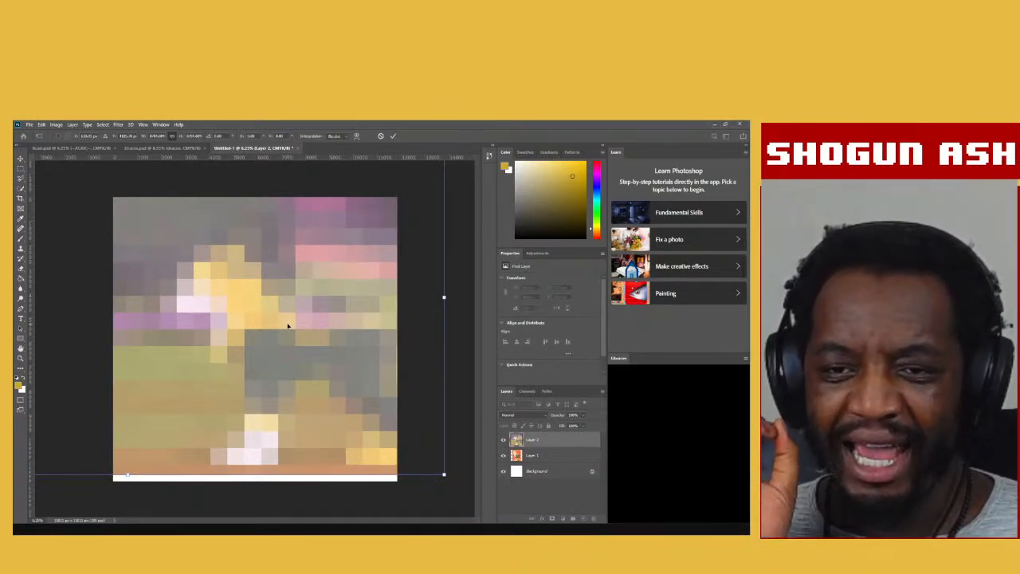
pyautogui.press('Return')
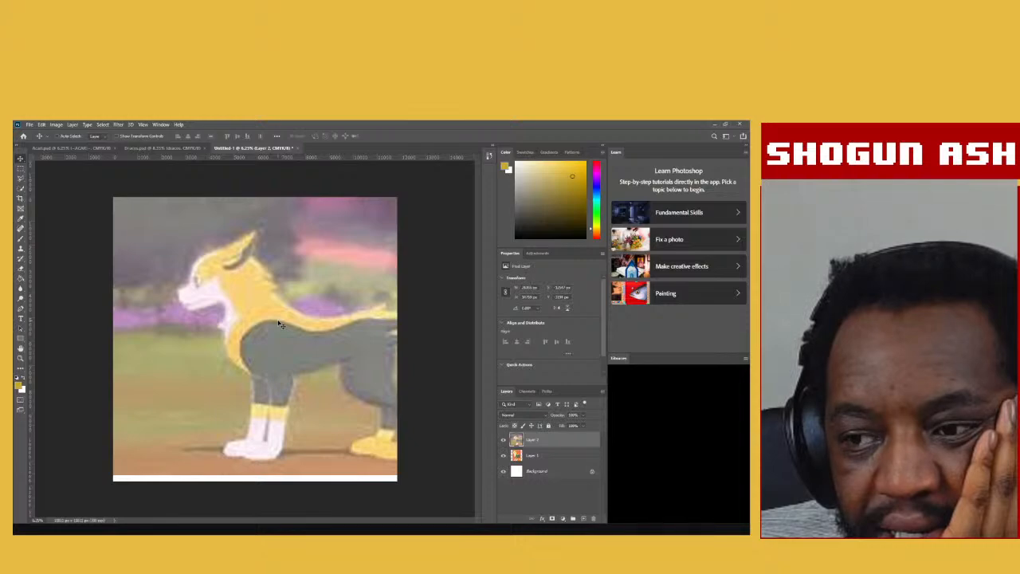
pyautogui.moveTo(262, 324)
pyautogui.mouseDown()
pyautogui.moveTo(214, 326)
pyautogui.moveTo(255, 325)
pyautogui.mouseUp()
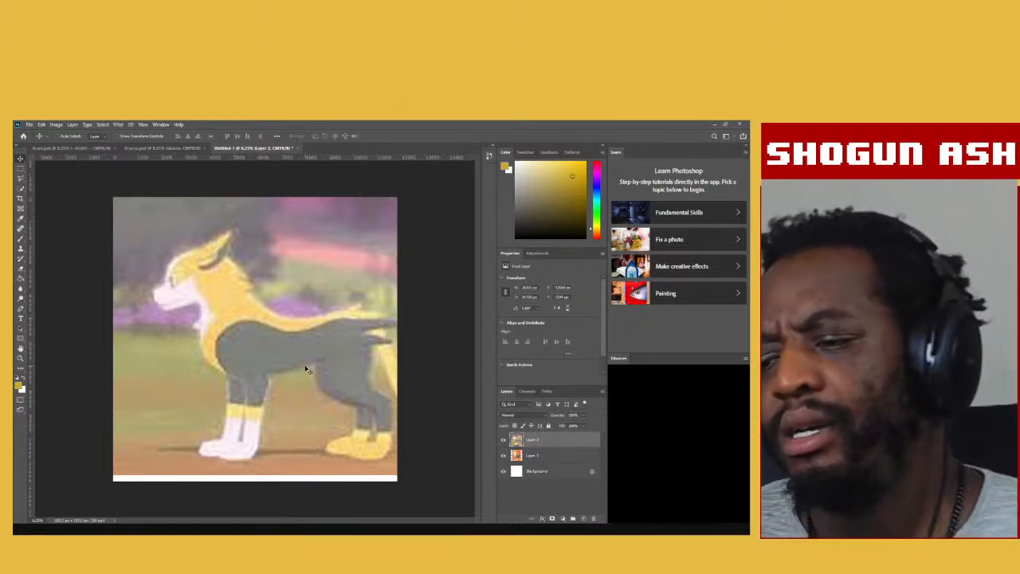
# Hide Layer 1 and, on a new layer, outline a lightning bolt across the dog's shoulder and back with the Polygonal Lasso.
pyautogui.click(503, 455)
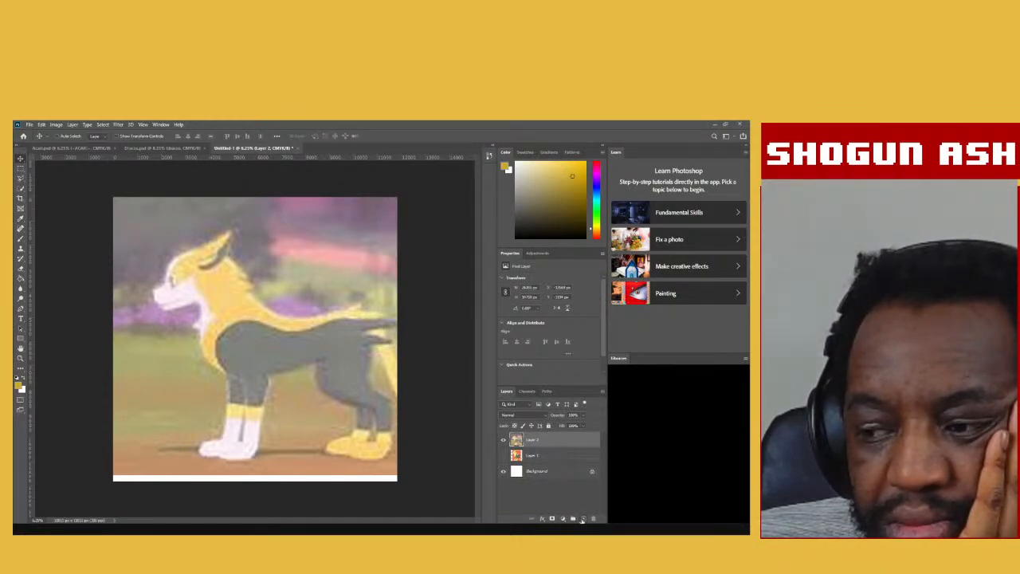
pyautogui.click(583, 518)
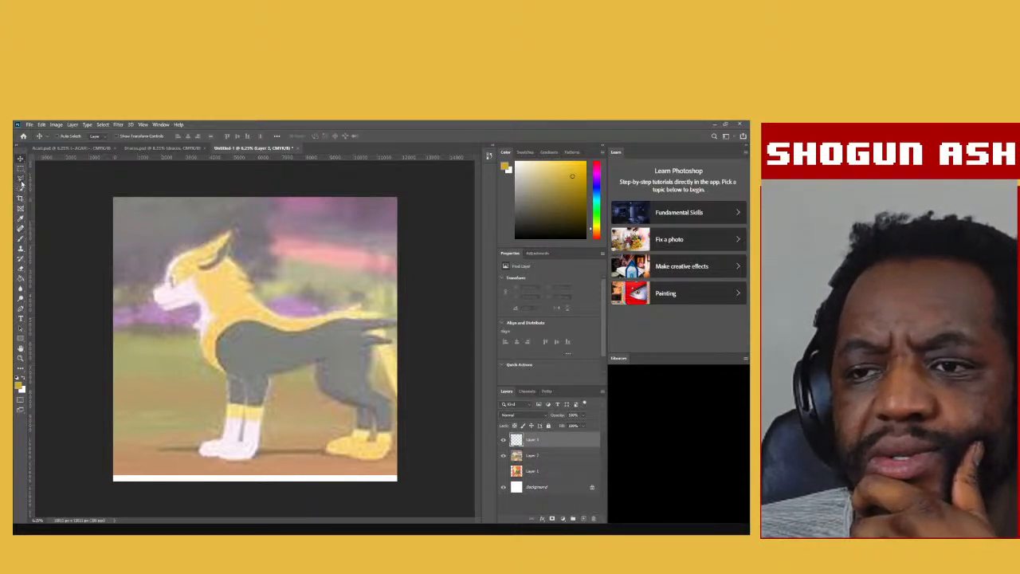
pyautogui.click(21, 176)
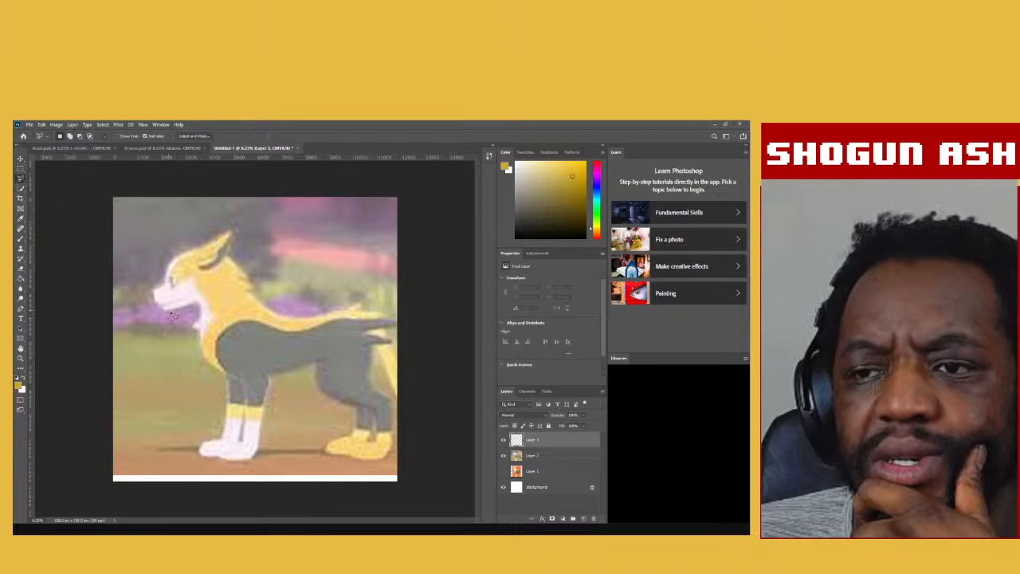
pyautogui.click(191, 361)
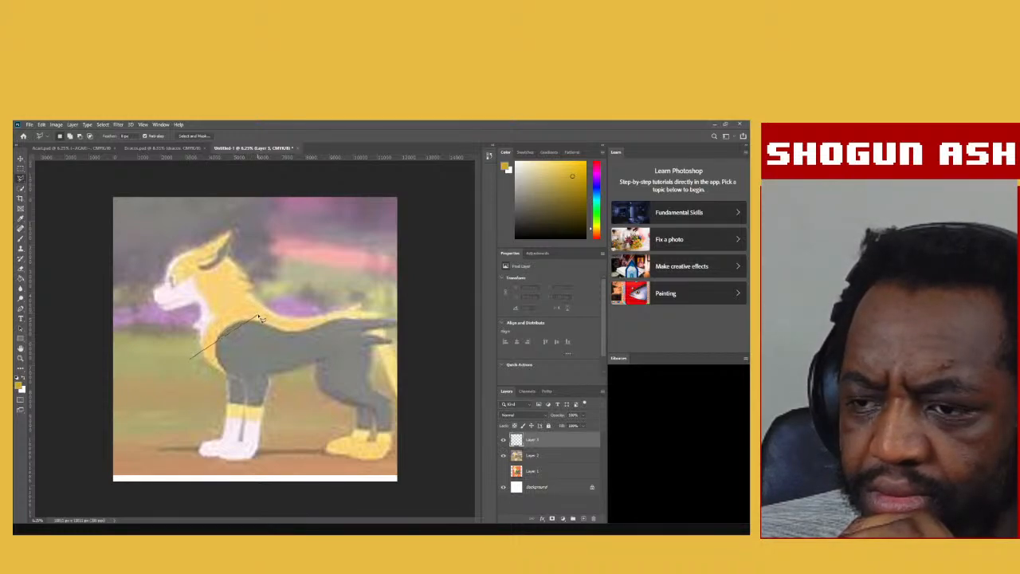
pyautogui.click(260, 317)
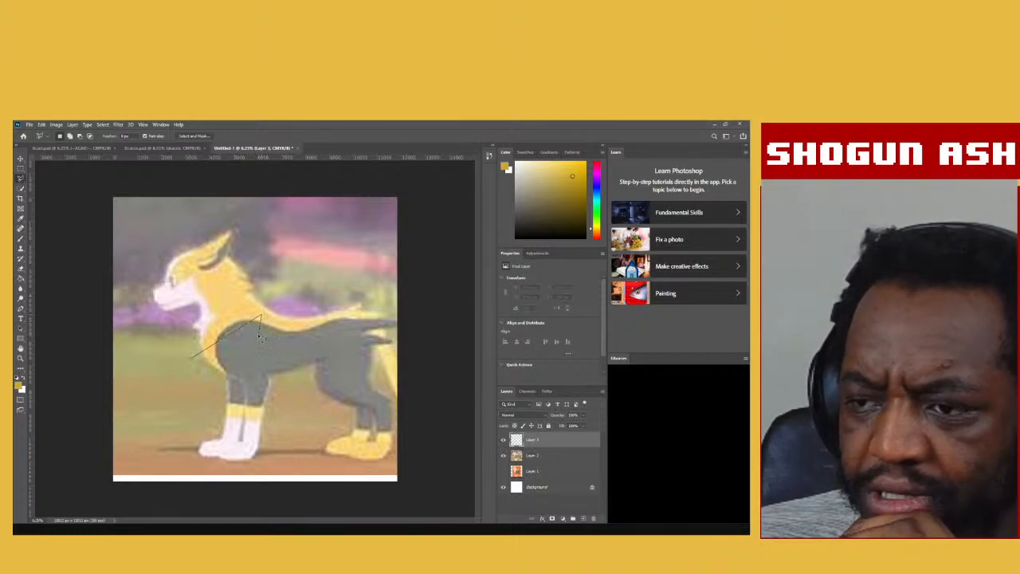
pyautogui.click(257, 338)
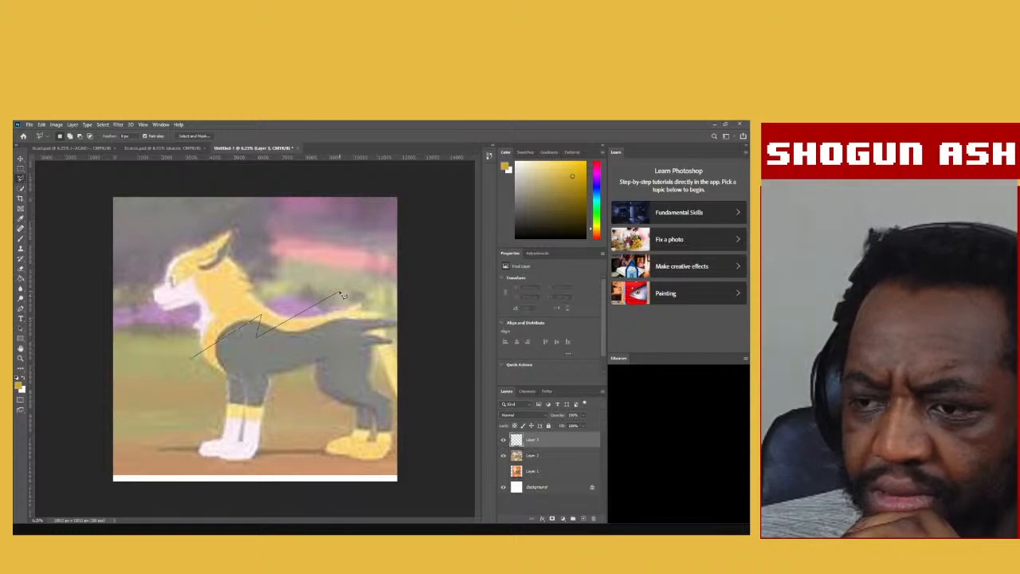
pyautogui.click(340, 295)
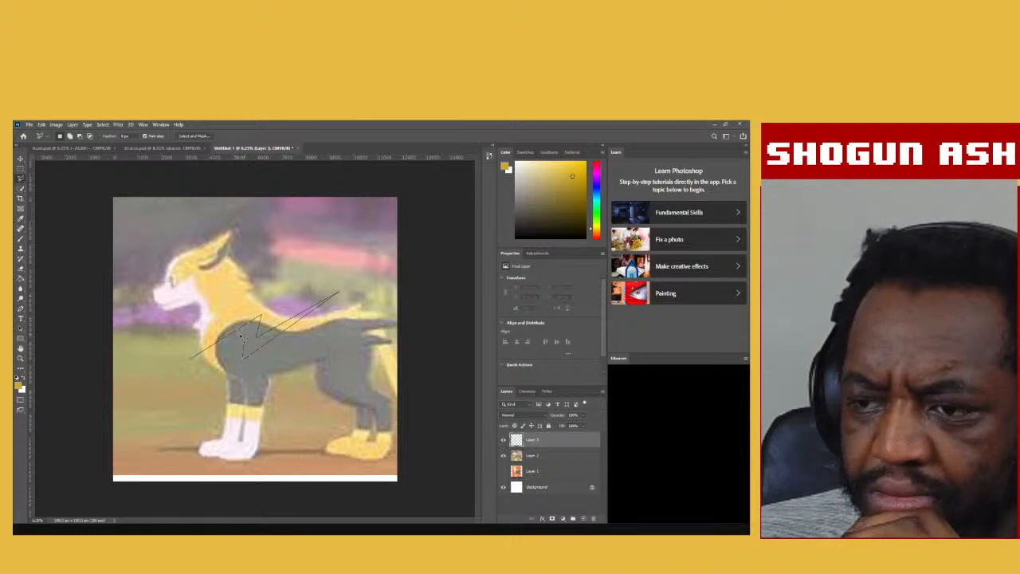
pyautogui.click(194, 360)
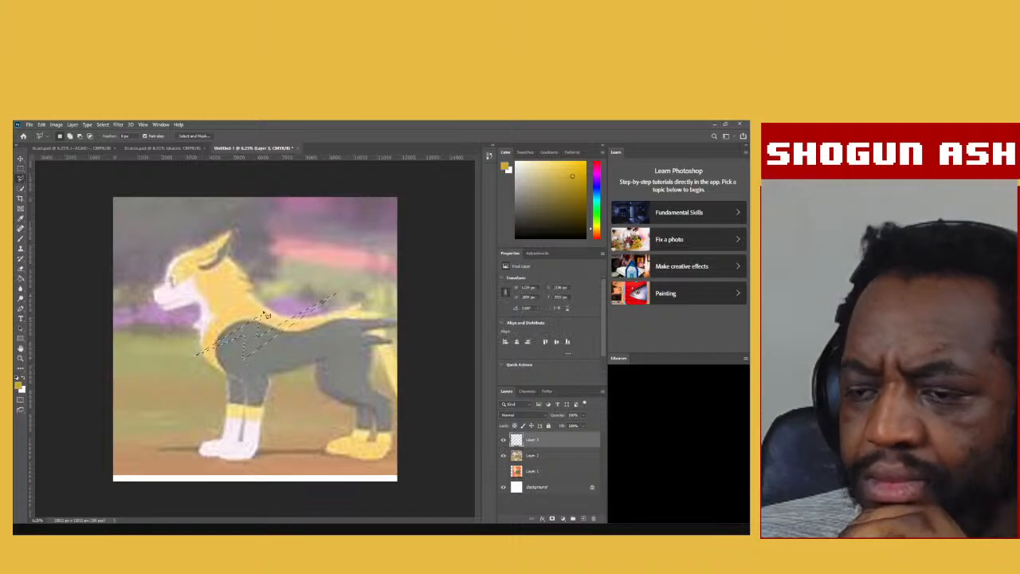
# Reset the colours to default and fill the lightning bolt selection with black.
pyautogui.click(21, 158)
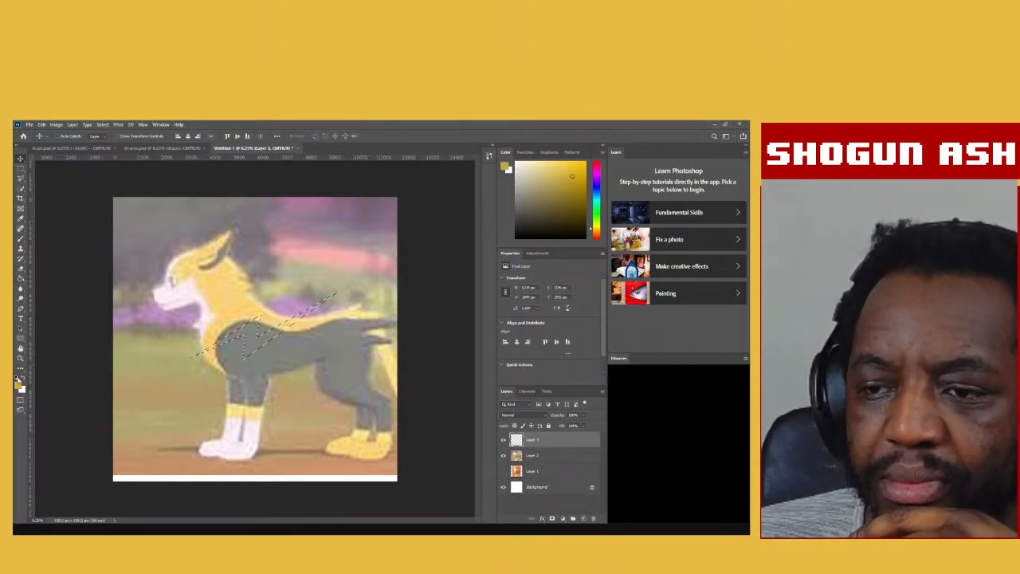
pyautogui.click(17, 378)
pyautogui.click(20, 278)
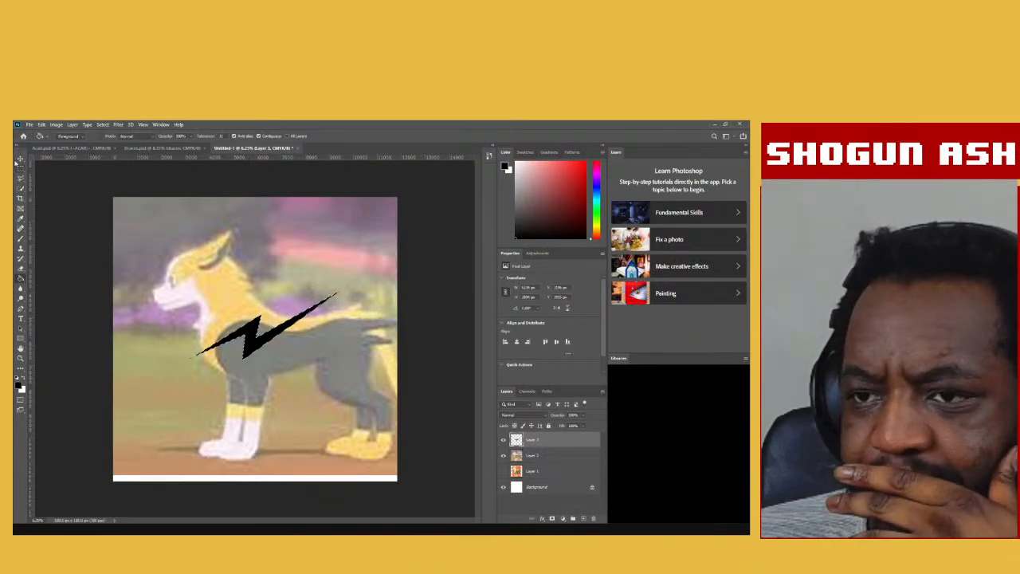
pyautogui.click(21, 160)
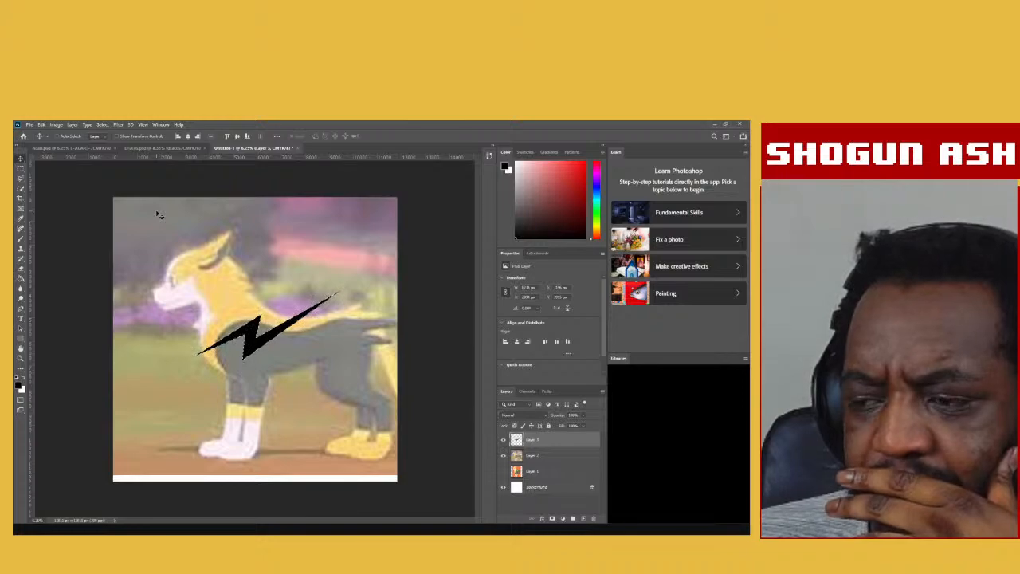
# Rename the lightning bolt's layer as Bolt.
pyautogui.doubleClick(532, 439)
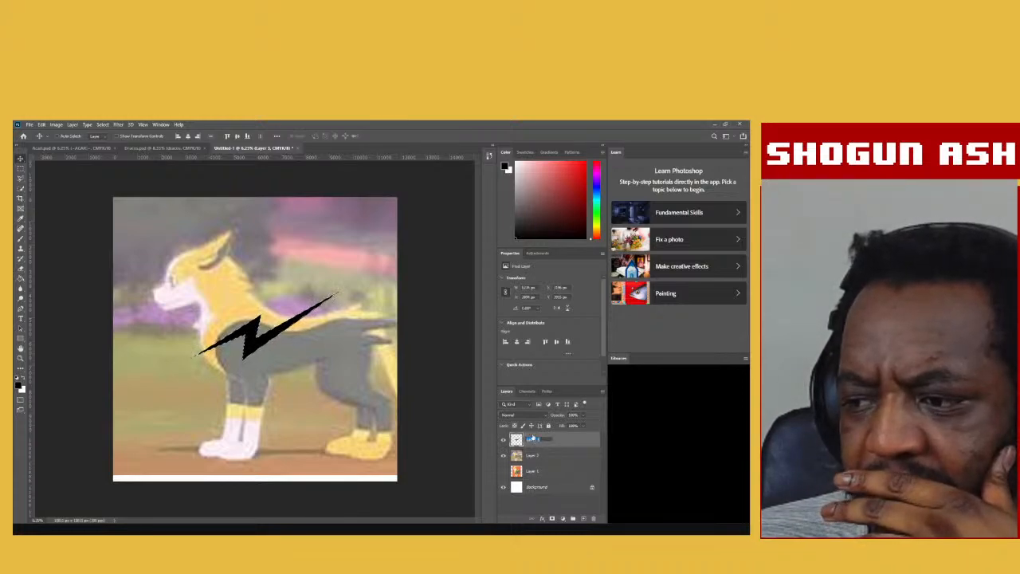
pyautogui.write('Bolt')
pyautogui.press('Return')
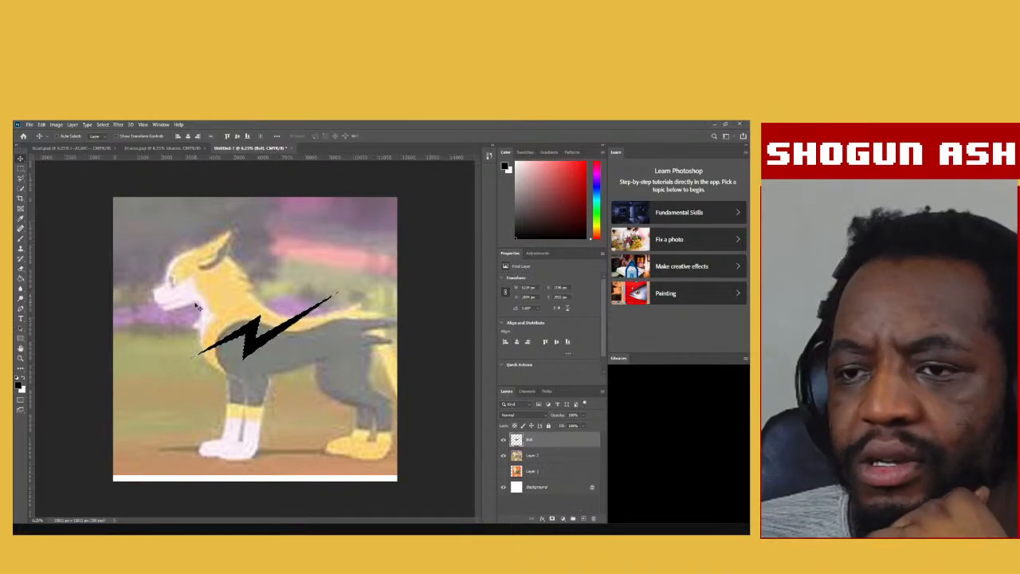
# Deselect the bolt and erase the stray fragment at its lower-left tip.
pyautogui.click(21, 169)
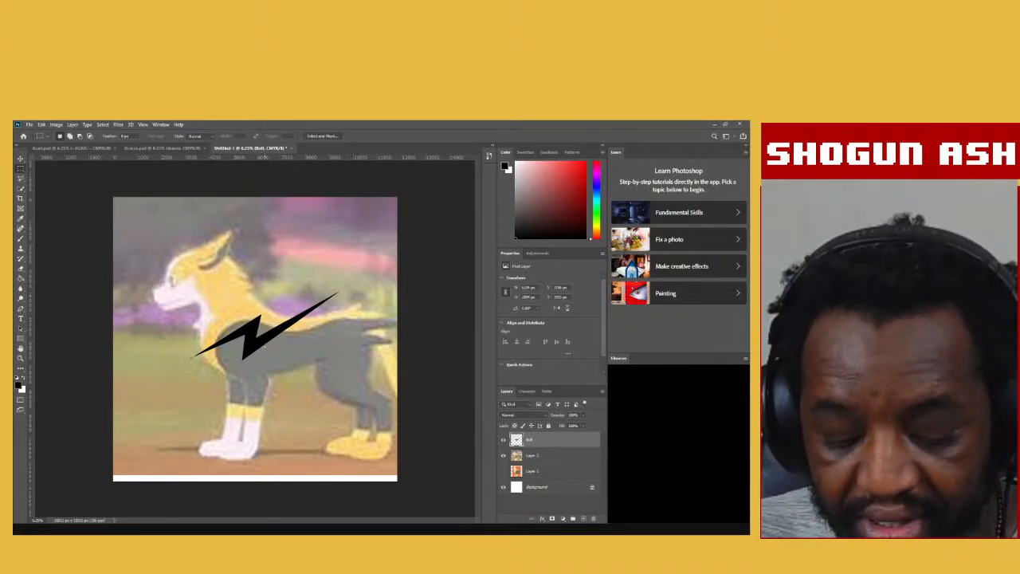
pyautogui.hotkey('ctrl', '+')
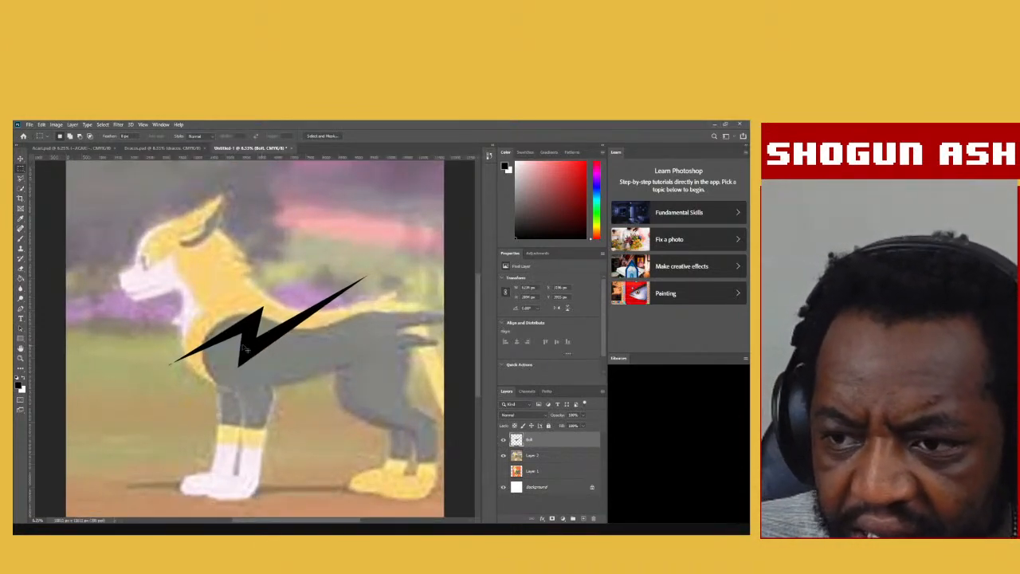
pyautogui.hotkey('ctrl', '+')
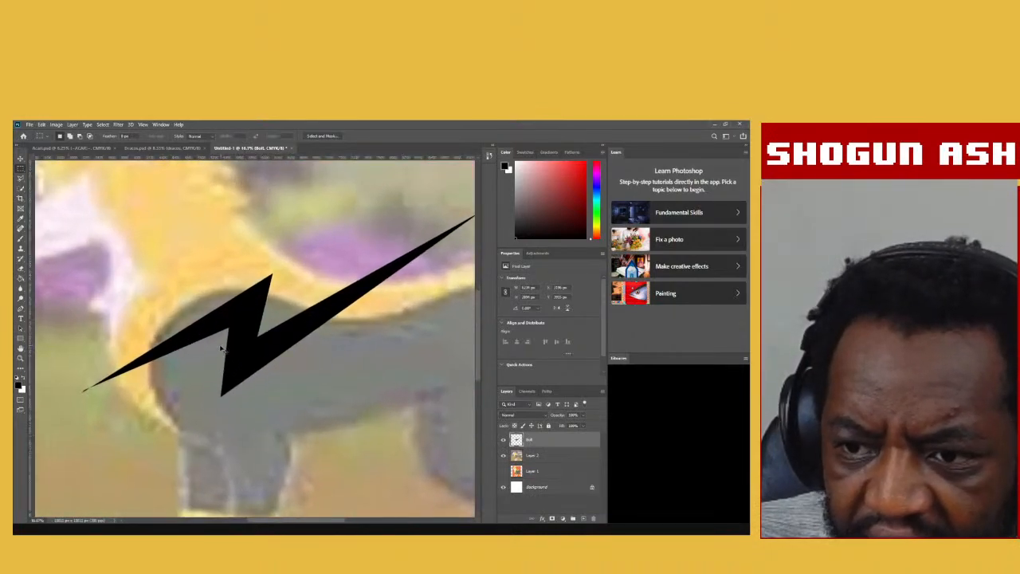
pyautogui.hotkey('ctrl', '+')
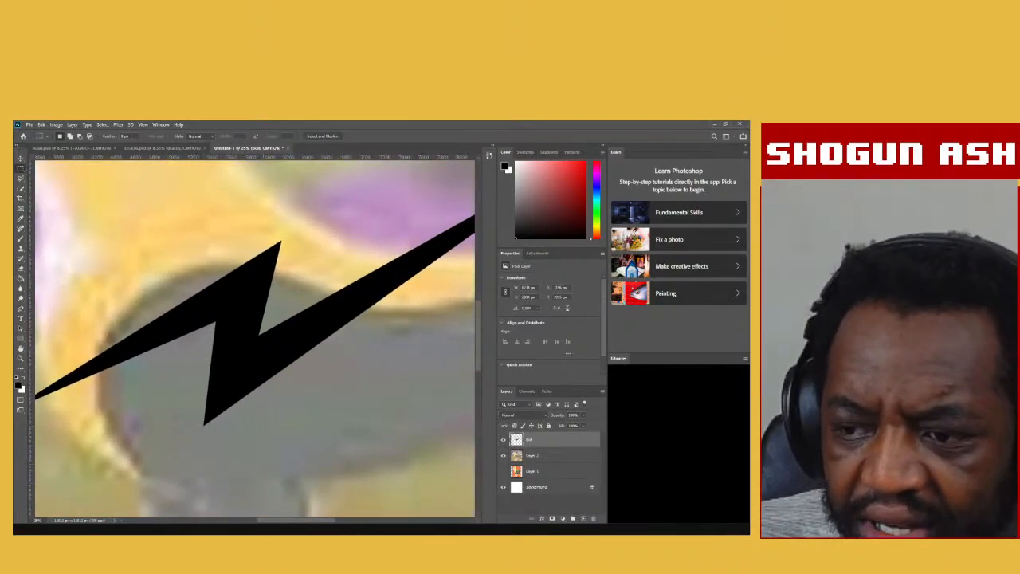
pyautogui.moveTo(313, 521)
pyautogui.mouseDown()
pyautogui.moveTo(271, 521)
pyautogui.moveTo(301, 523)
pyautogui.mouseUp()
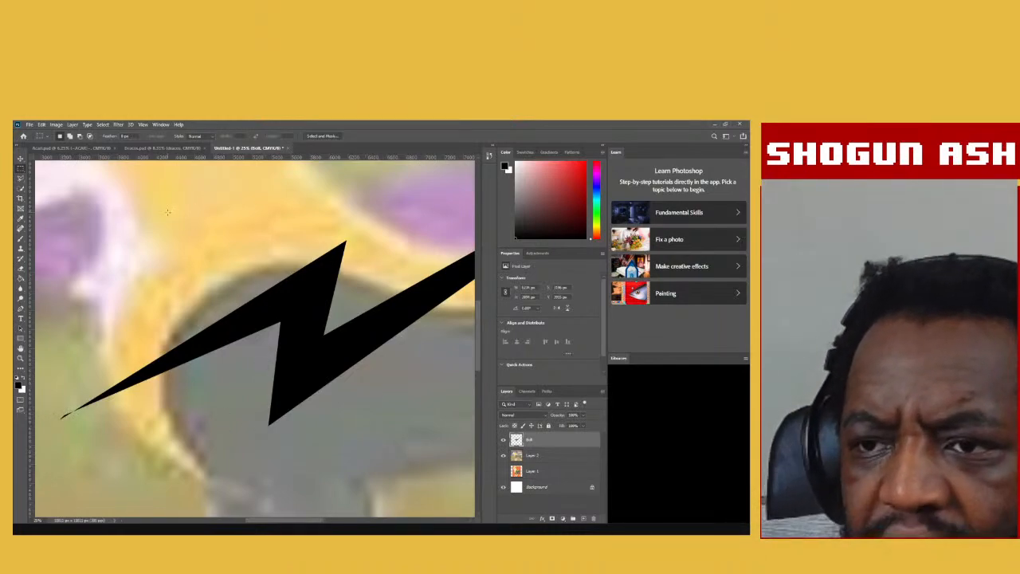
pyautogui.click(21, 270)
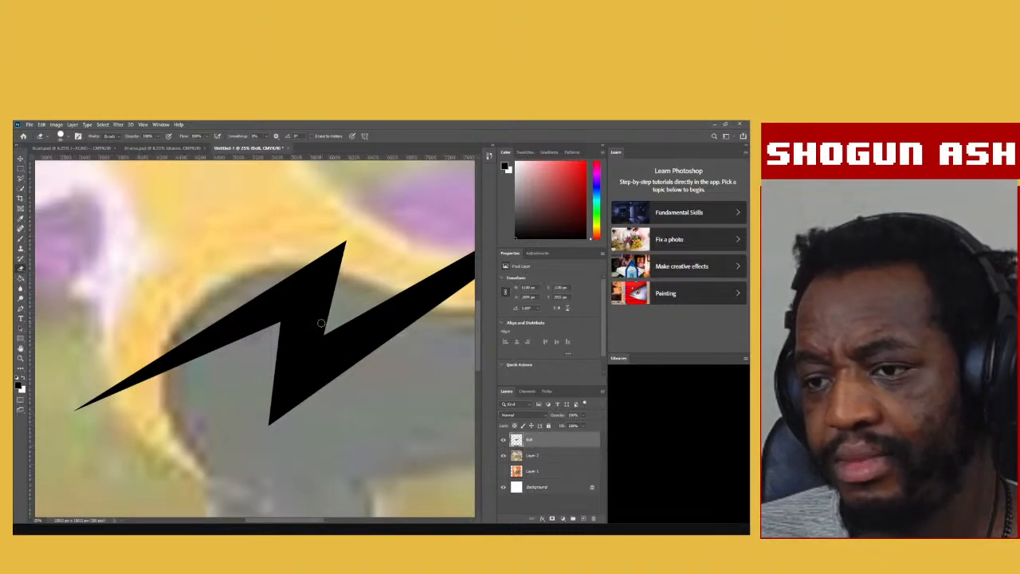
pyautogui.moveTo(264, 522); pyautogui.dragTo(326, 521)
pyautogui.scroll(1, 339, 364)
pyautogui.scroll(1, 339, 364)
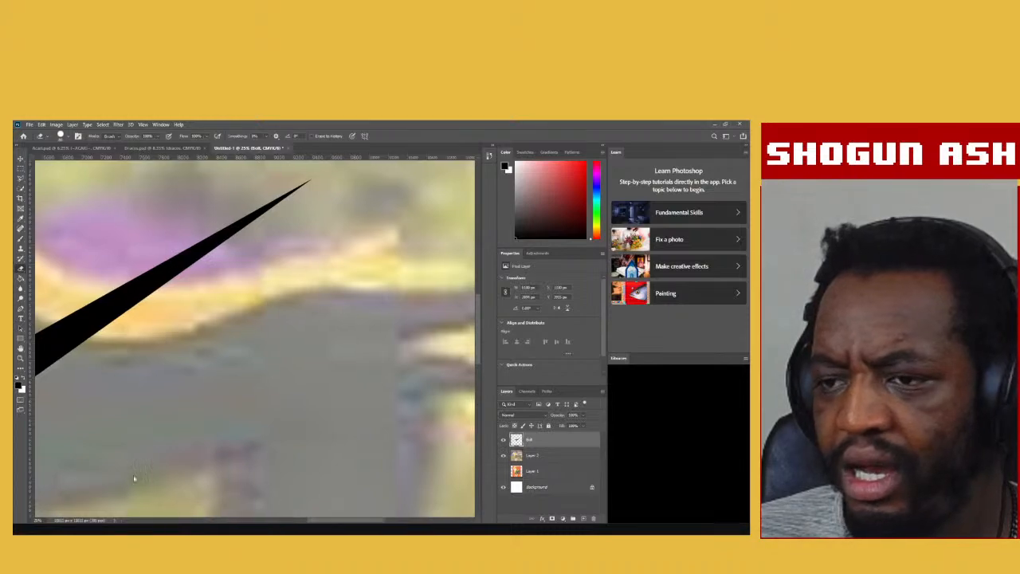
pyautogui.moveTo(163, 521); pyautogui.dragTo(283, 521)
pyautogui.scroll(-1, 341, 407)
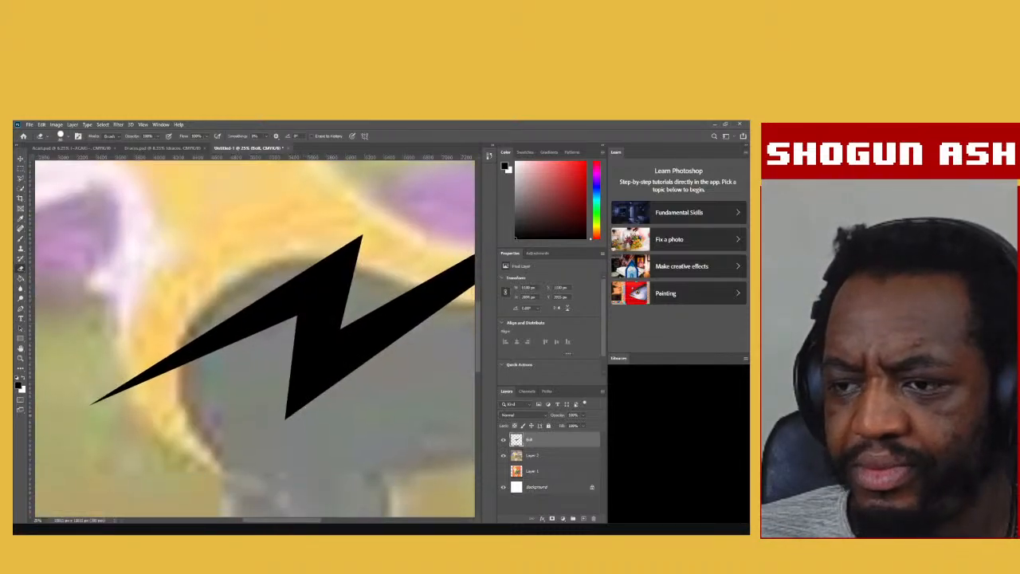
pyautogui.scroll(-3, 341, 407)
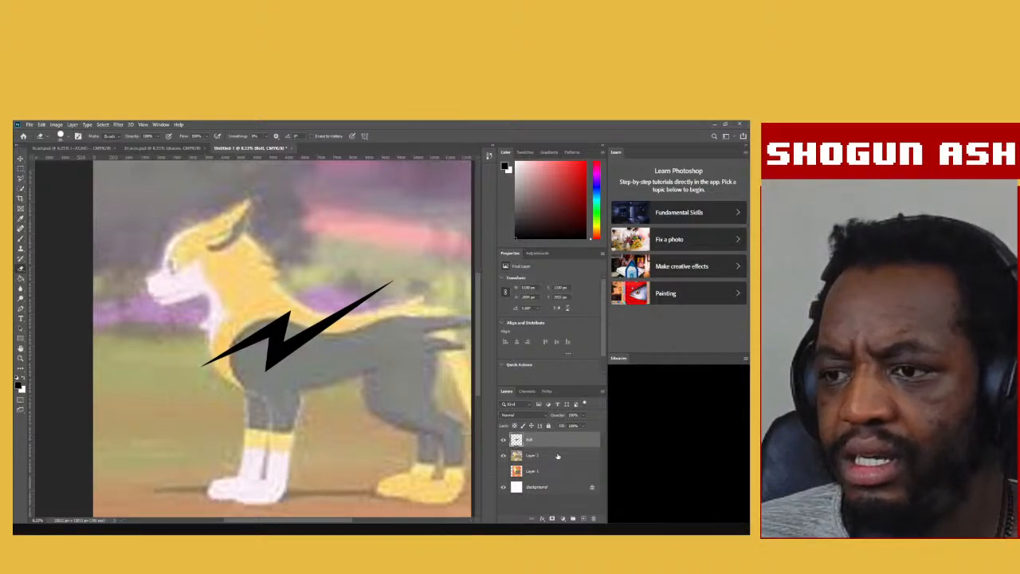
# Move the dog picture on Layer 2 so its head lies behind the bolt, and add a new layer above Bolt.
pyautogui.click(559, 455)
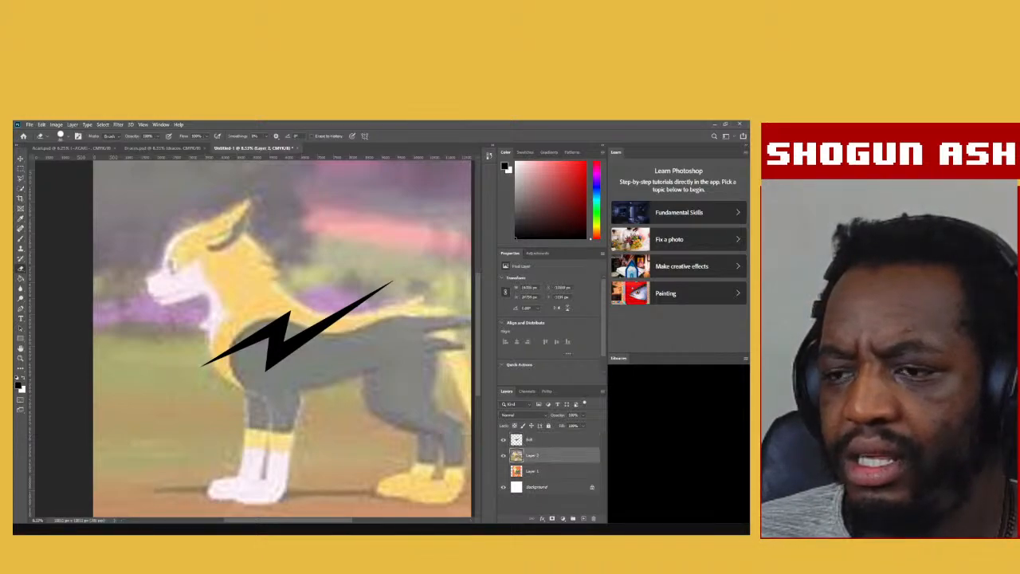
pyautogui.click(21, 159)
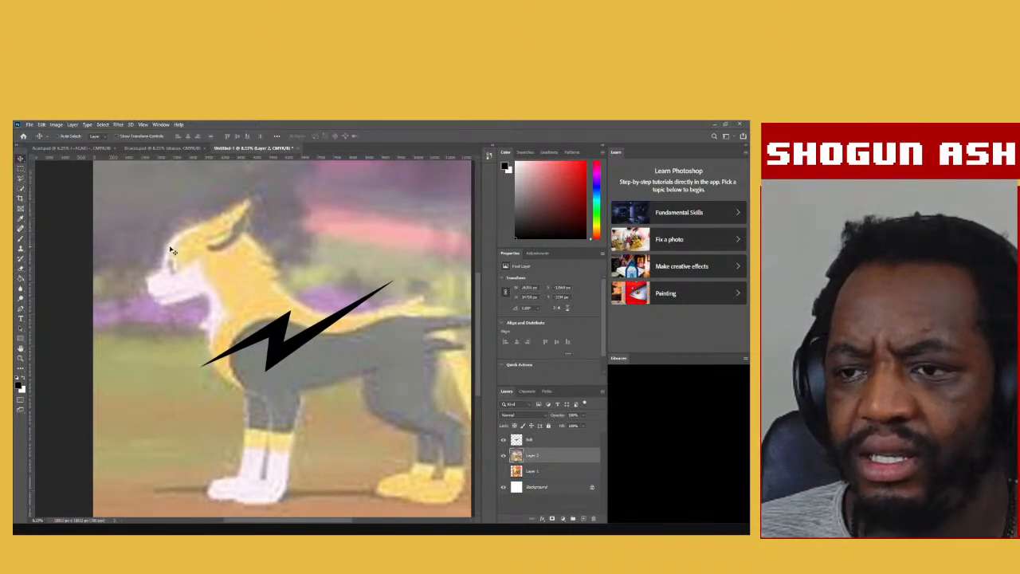
pyautogui.moveTo(174, 250); pyautogui.dragTo(214, 308)
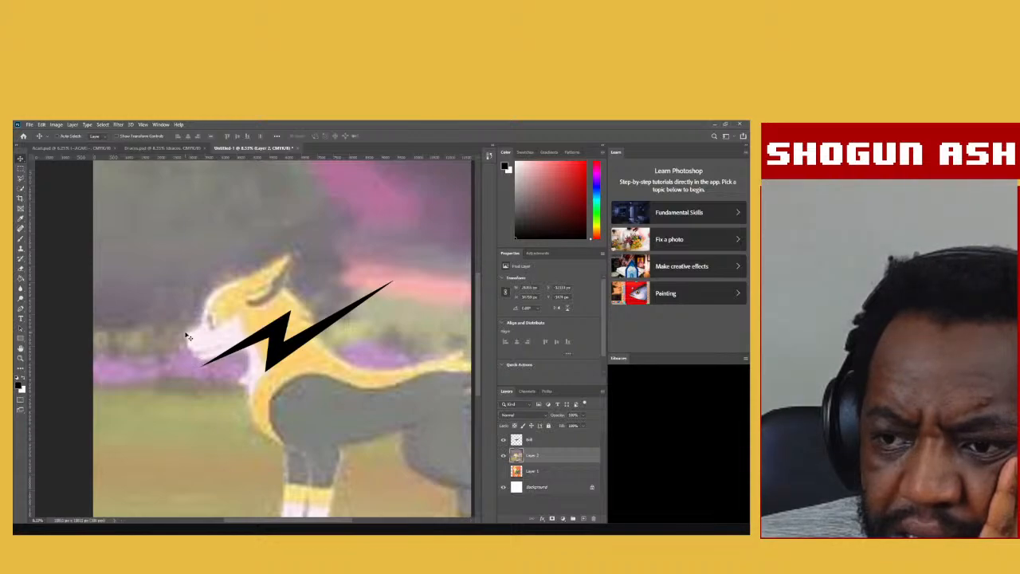
pyautogui.click(553, 441)
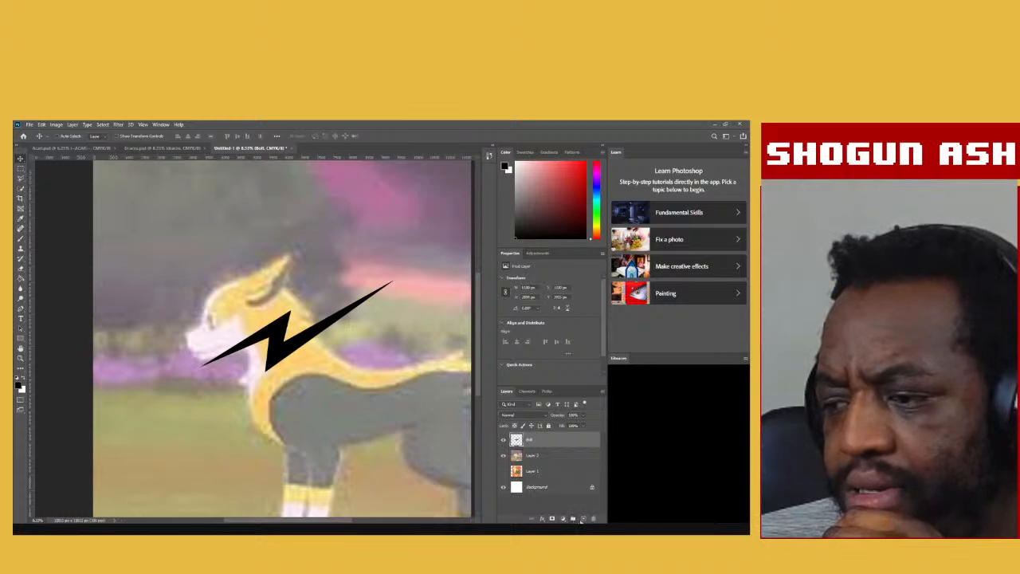
pyautogui.click(582, 519)
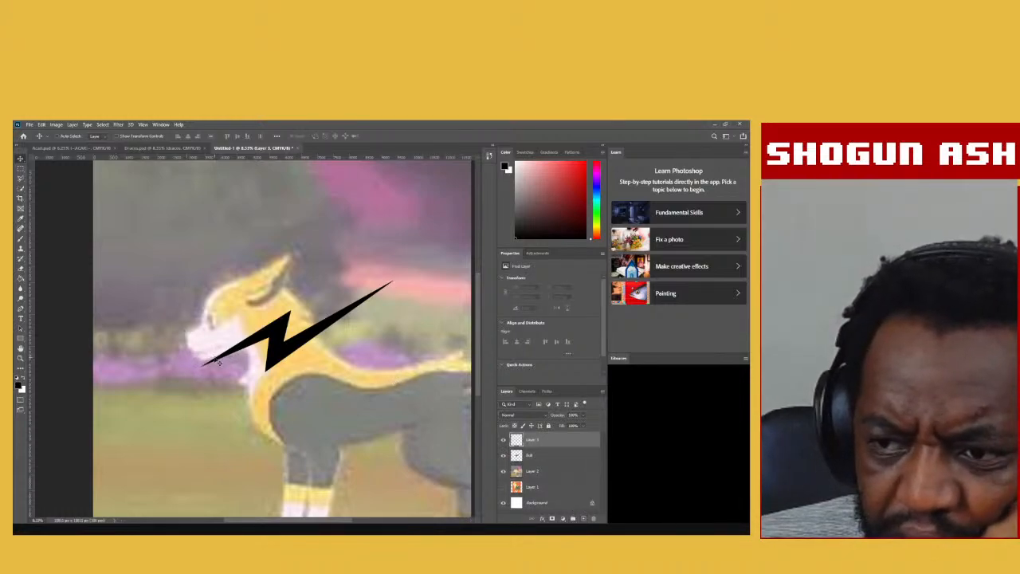
# Fine-tune the position of the Layer 2 dog picture against the bolt, and make the empty Layer 3 active again.
pyautogui.hotkey('ctrl', '+')
pyautogui.hotkey('ctrl', '+')
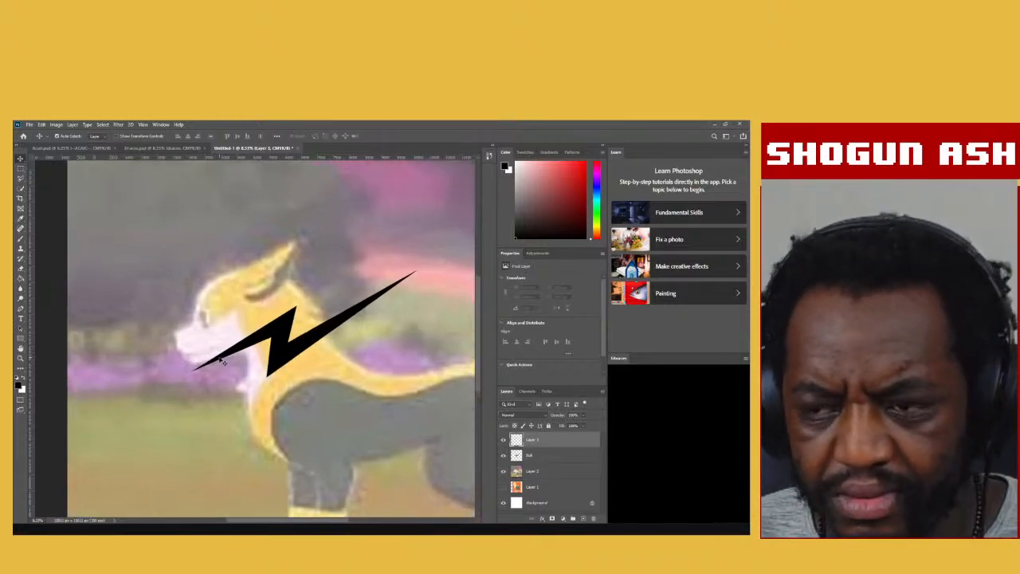
pyautogui.hotkey('ctrl', '+')
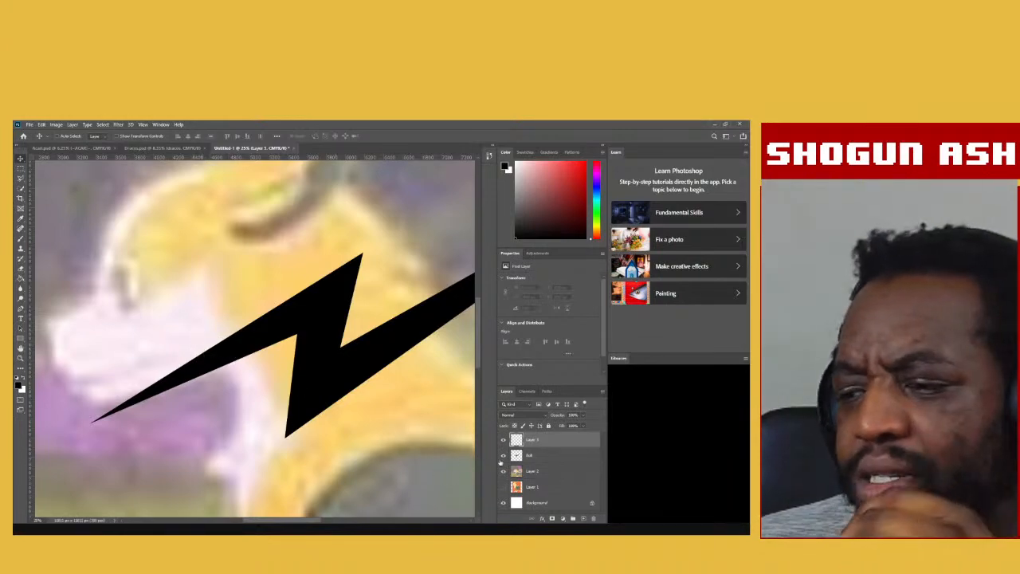
pyautogui.click(546, 471)
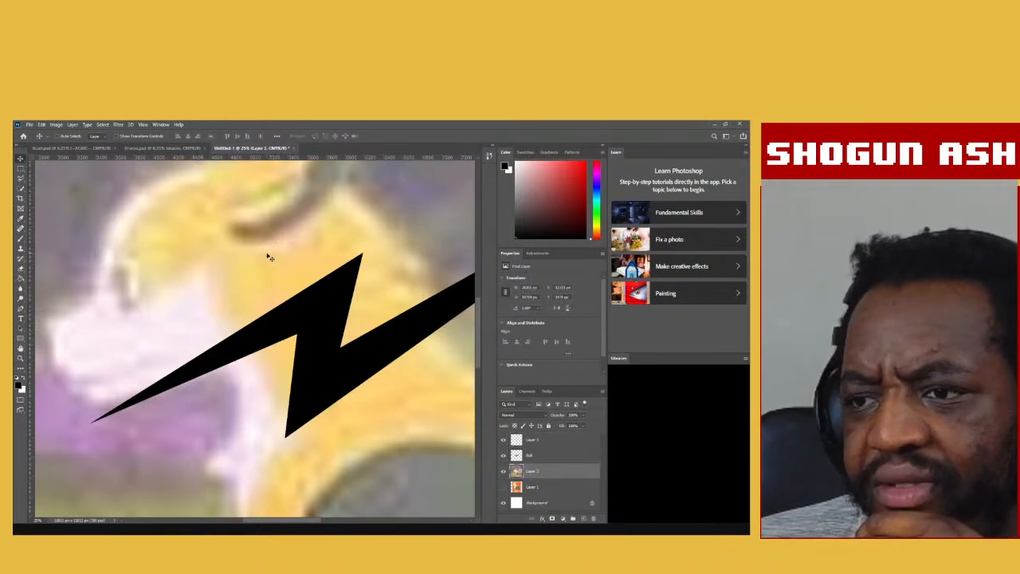
pyautogui.moveTo(261, 258); pyautogui.dragTo(244, 278)
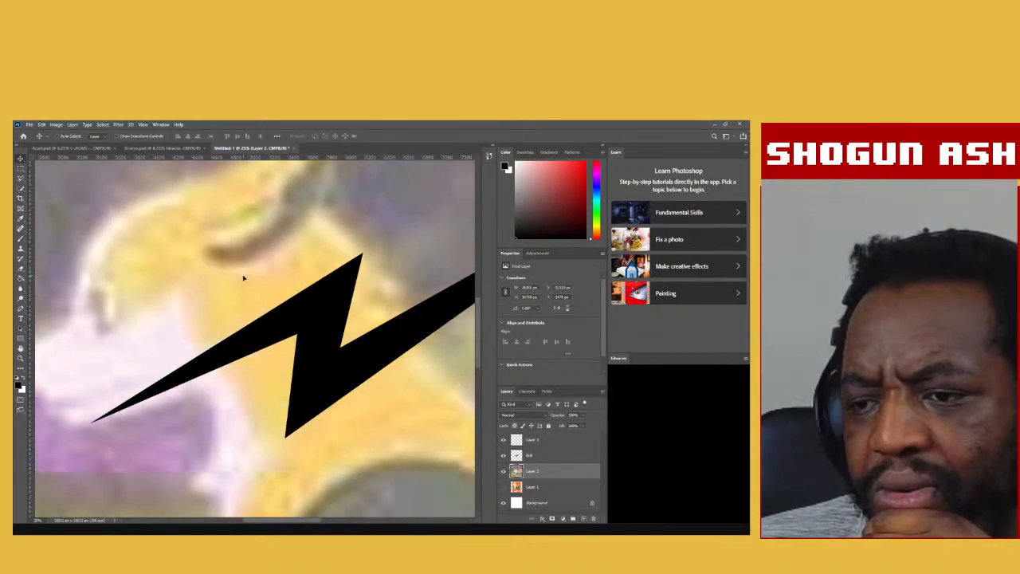
pyautogui.moveTo(255, 273)
pyautogui.mouseDown()
pyautogui.moveTo(264, 269)
pyautogui.moveTo(253, 263)
pyautogui.moveTo(270, 259)
pyautogui.mouseUp()
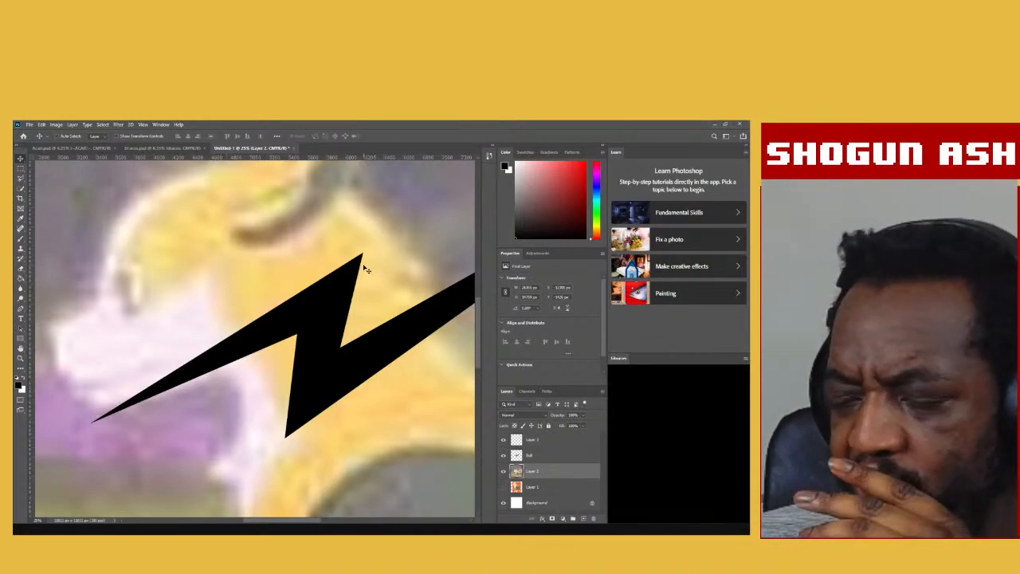
pyautogui.click(560, 439)
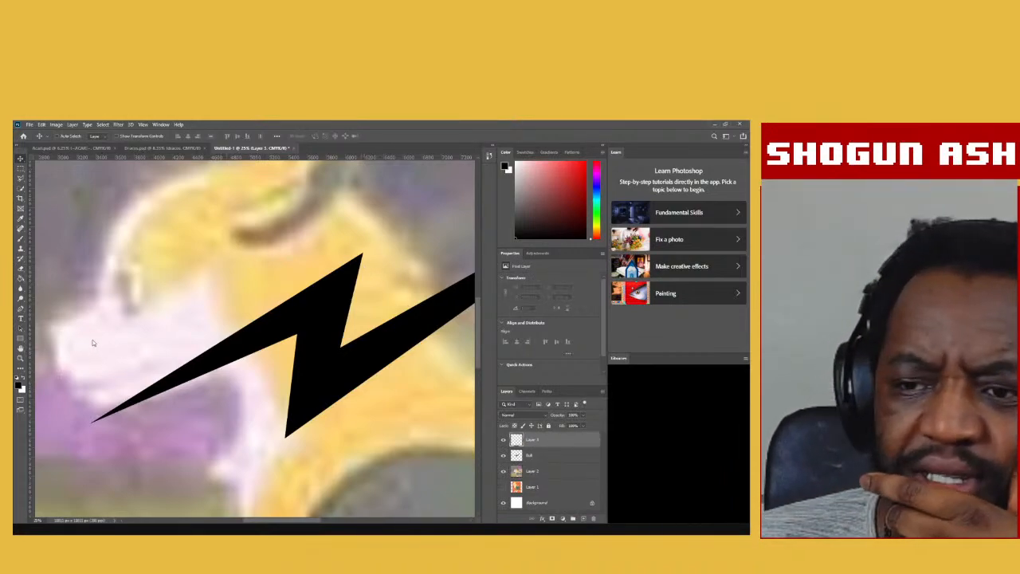
# Examine the finished logos in the Acari and Dracos documents and return to the Untitled-1 document.
pyautogui.moveTo(297, 521); pyautogui.dragTo(281, 521)
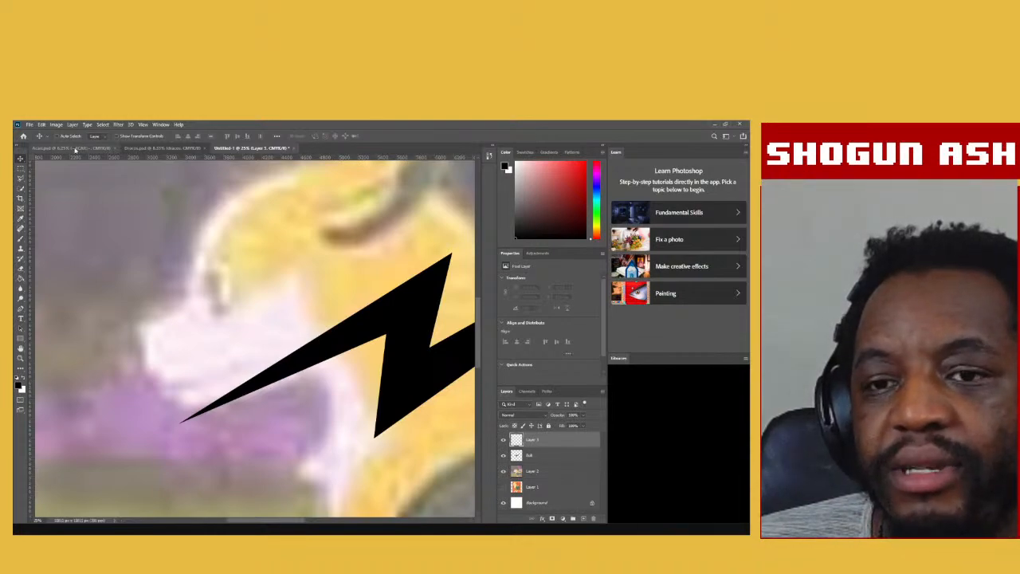
pyautogui.click(77, 149)
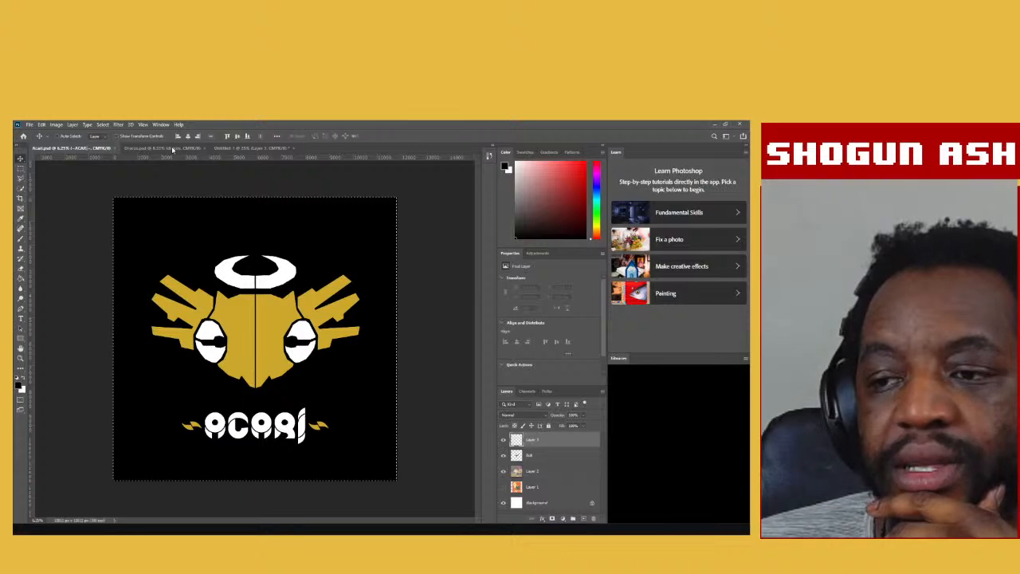
pyautogui.click(172, 149)
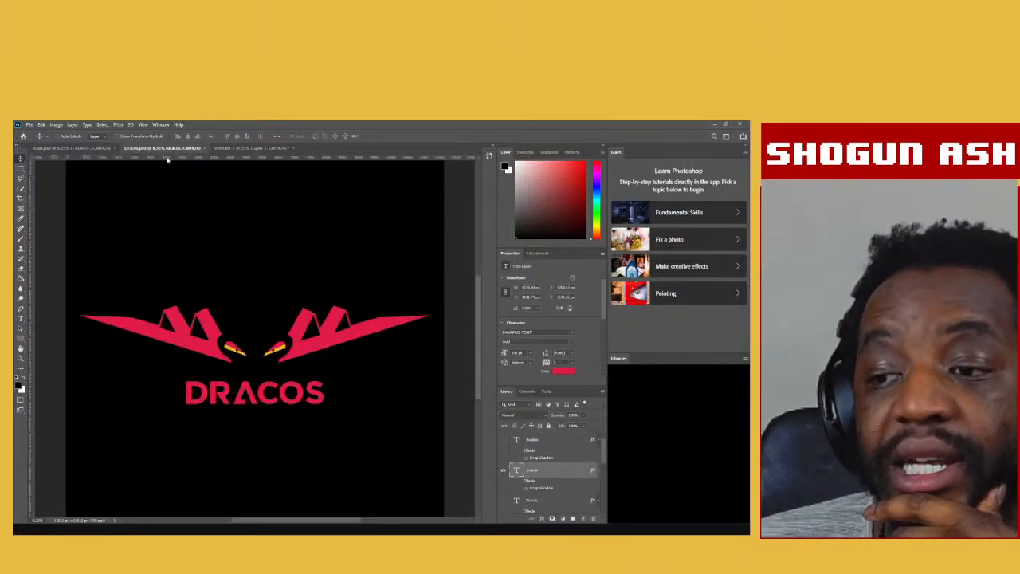
pyautogui.click(243, 148)
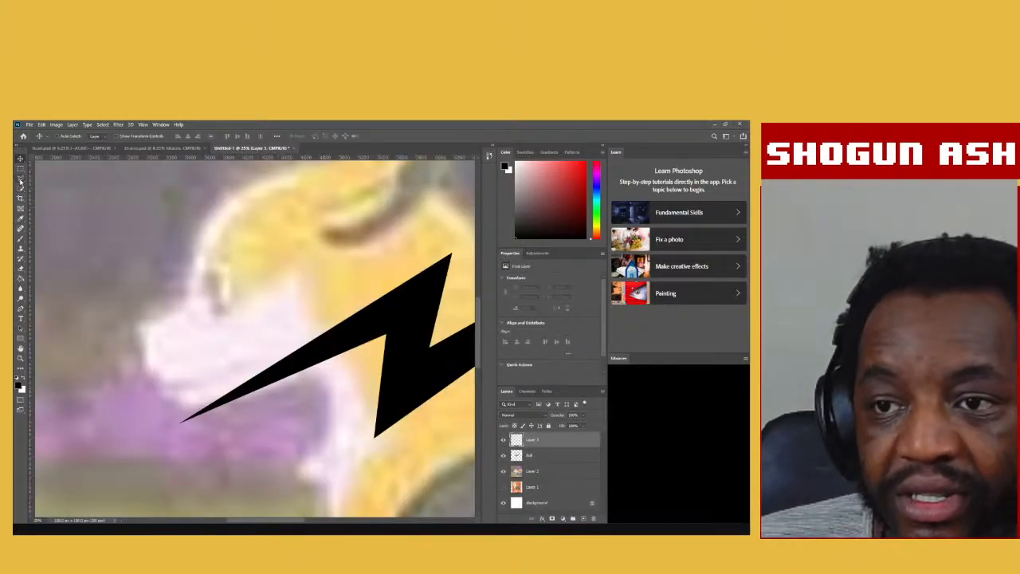
# Start a Polygonal Lasso outline at the bolt's lower-left tip, tracing the dog's chin, muzzle and forehead.
pyautogui.click(21, 180)
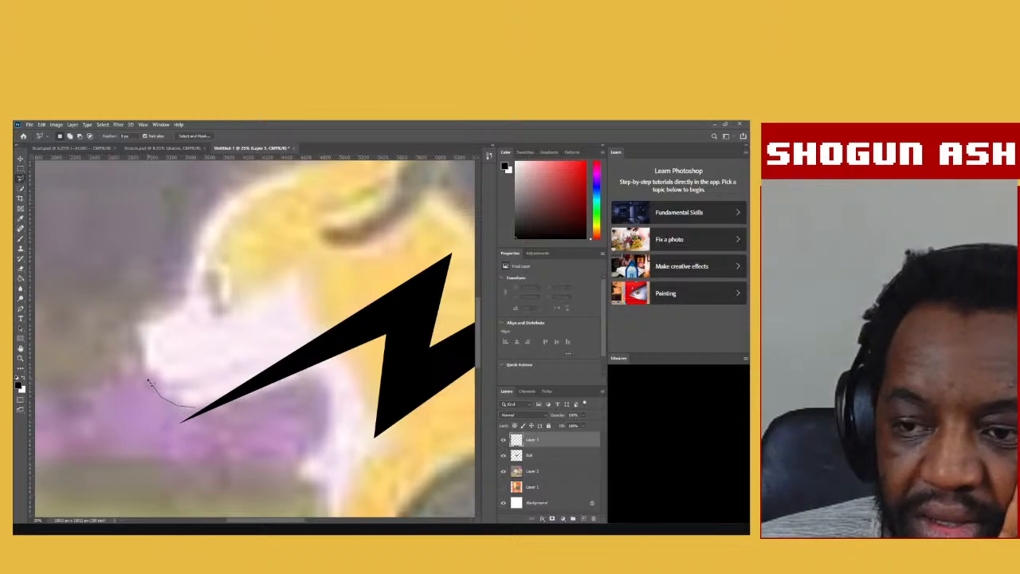
pyautogui.click(147, 373)
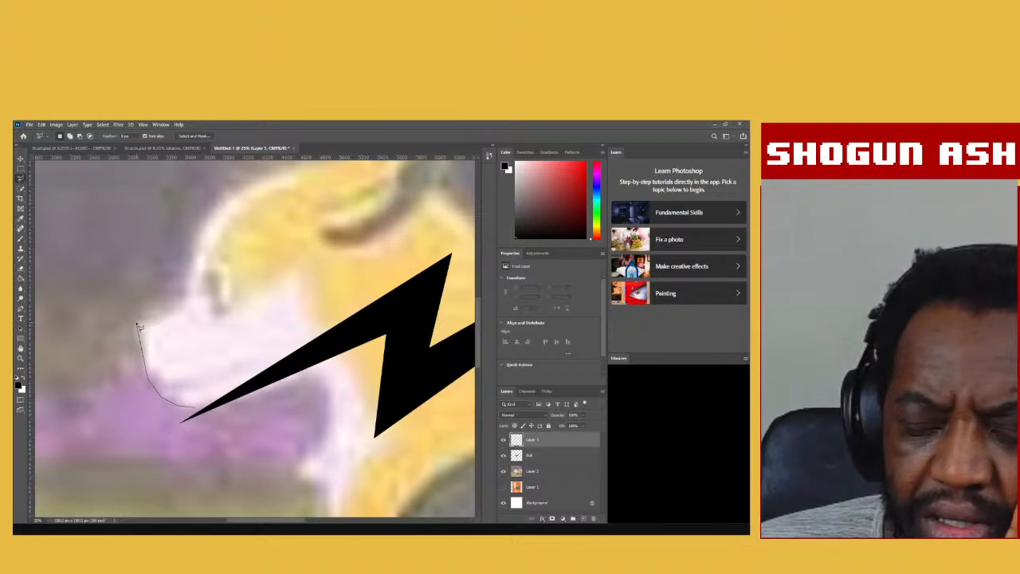
pyautogui.click(186, 309)
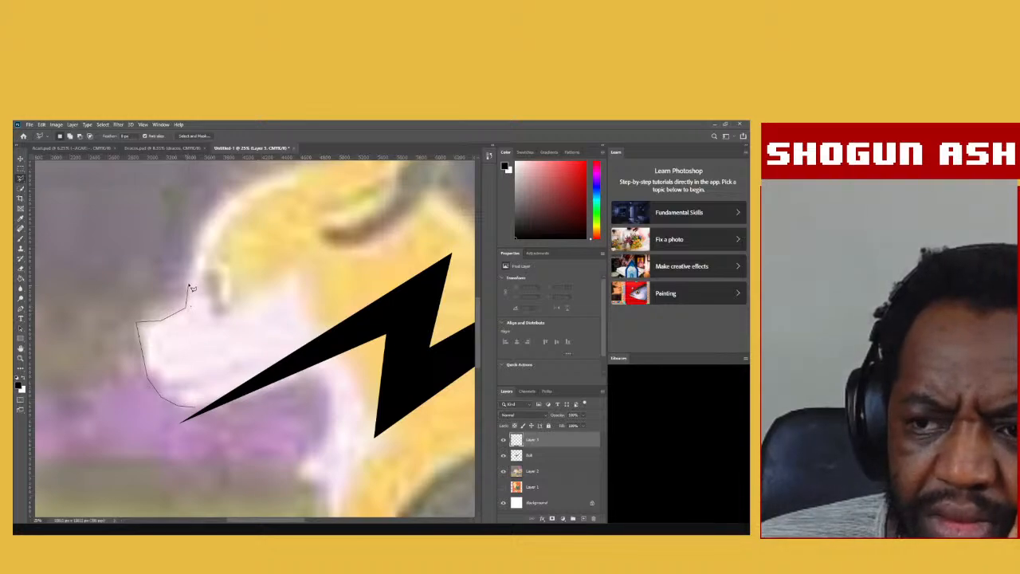
pyautogui.click(192, 248)
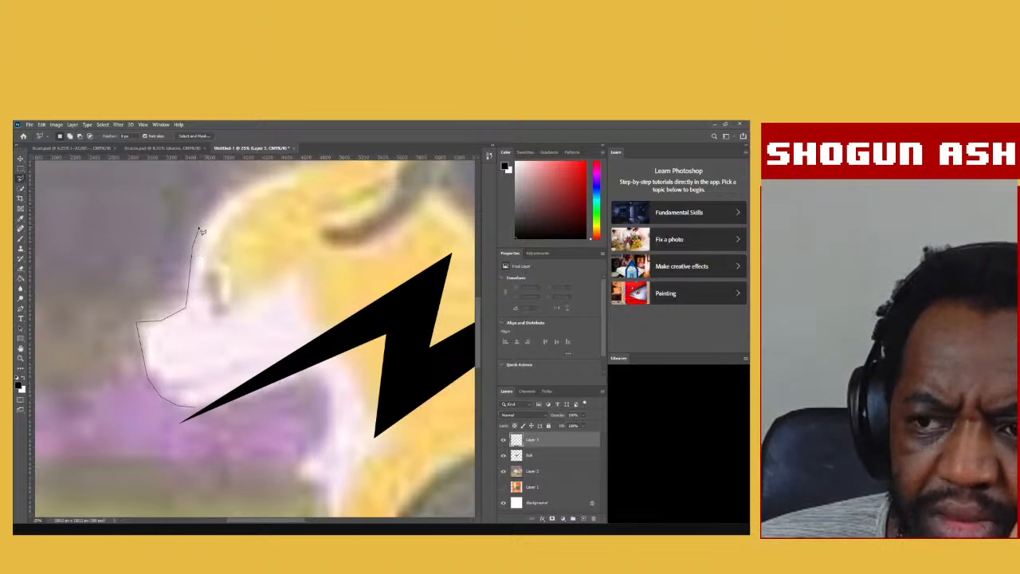
pyautogui.click(198, 230)
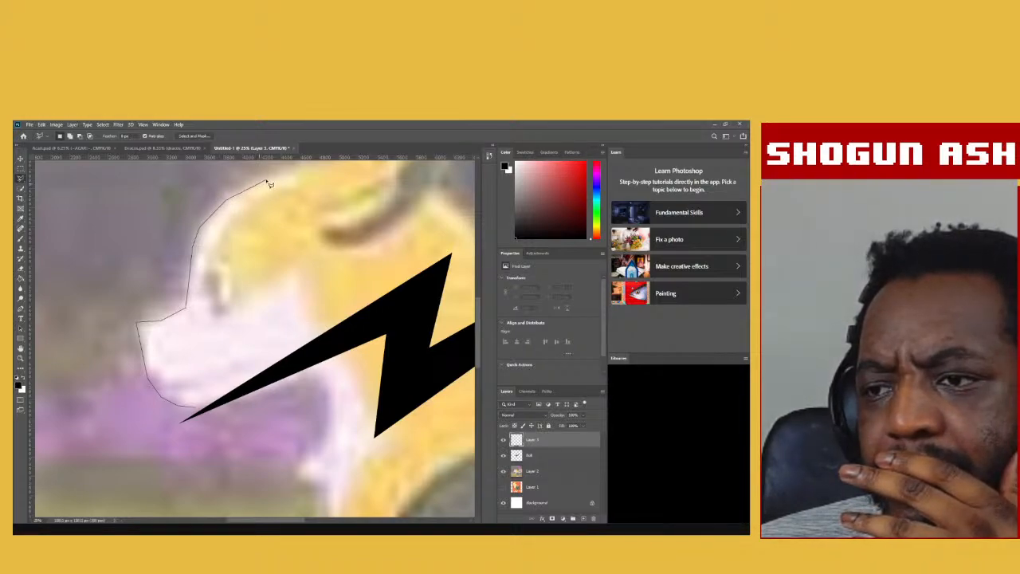
# Continue the lasso outline over the top of the head, up to the ear's tip and down its back edge.
pyautogui.scroll(1, 282, 183)
pyautogui.scroll(5, 282, 181)
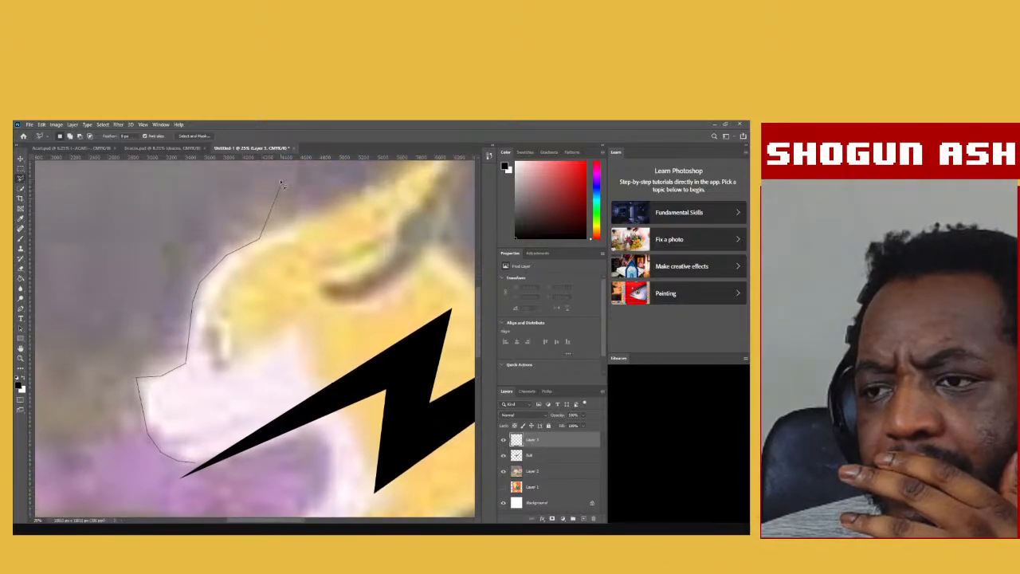
pyautogui.scroll(-1, 289, 215)
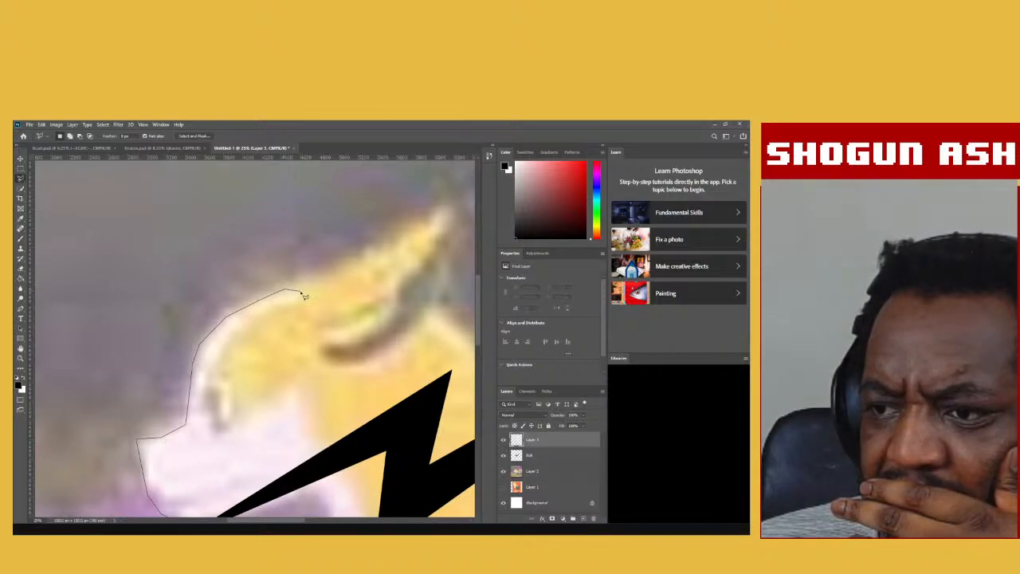
pyautogui.click(302, 293)
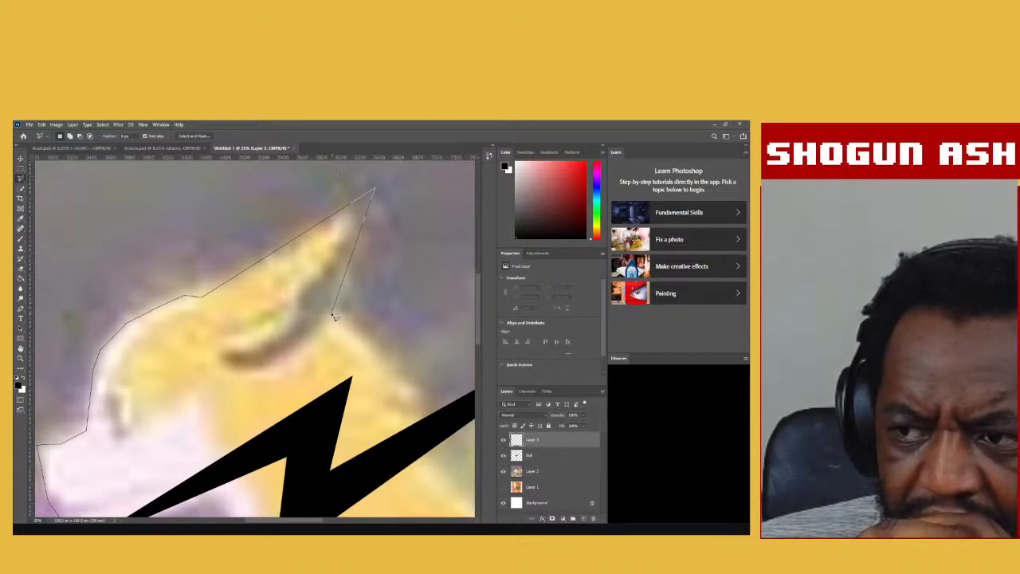
pyautogui.click(331, 316)
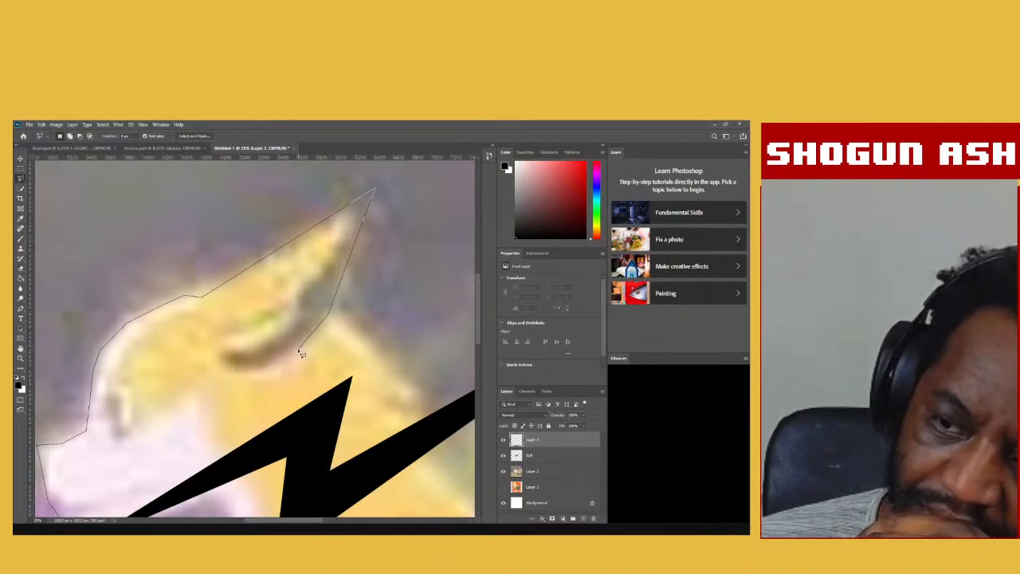
# Trace the ear's lower curve to its inner end, and double back just beneath it to leave a thin gap.
pyautogui.click(301, 352)
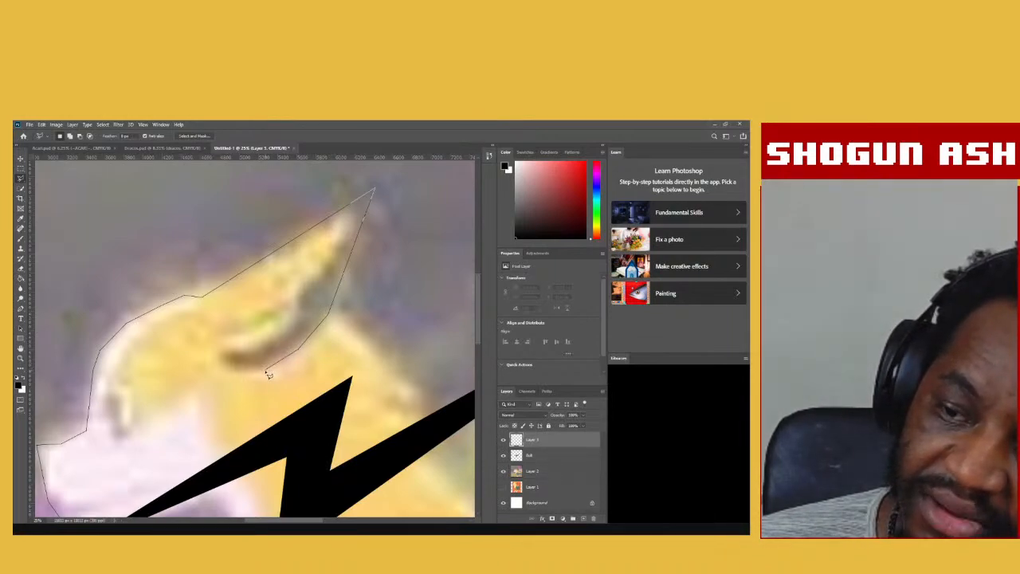
pyautogui.click(267, 370)
pyautogui.click(246, 373)
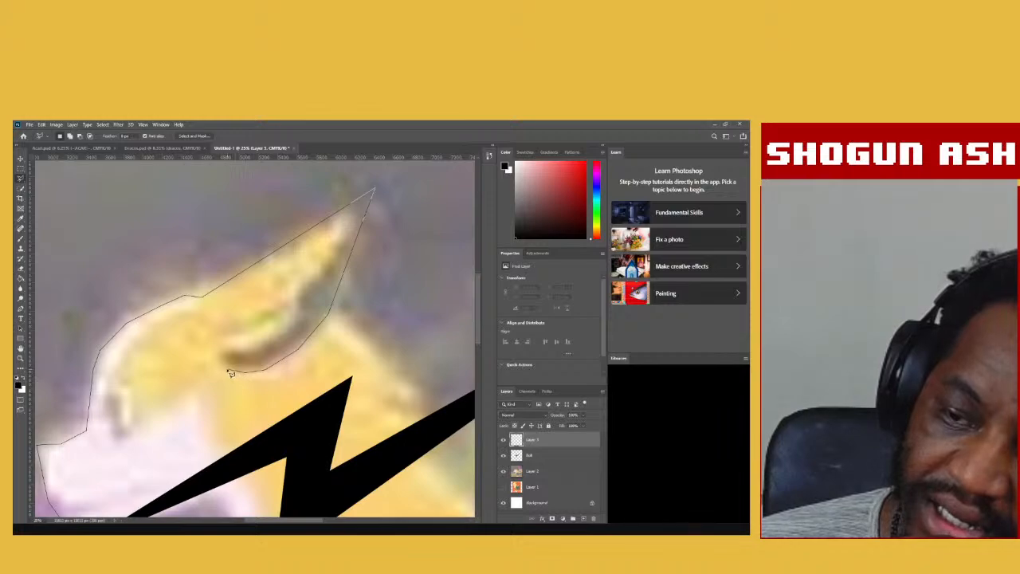
pyautogui.click(227, 368)
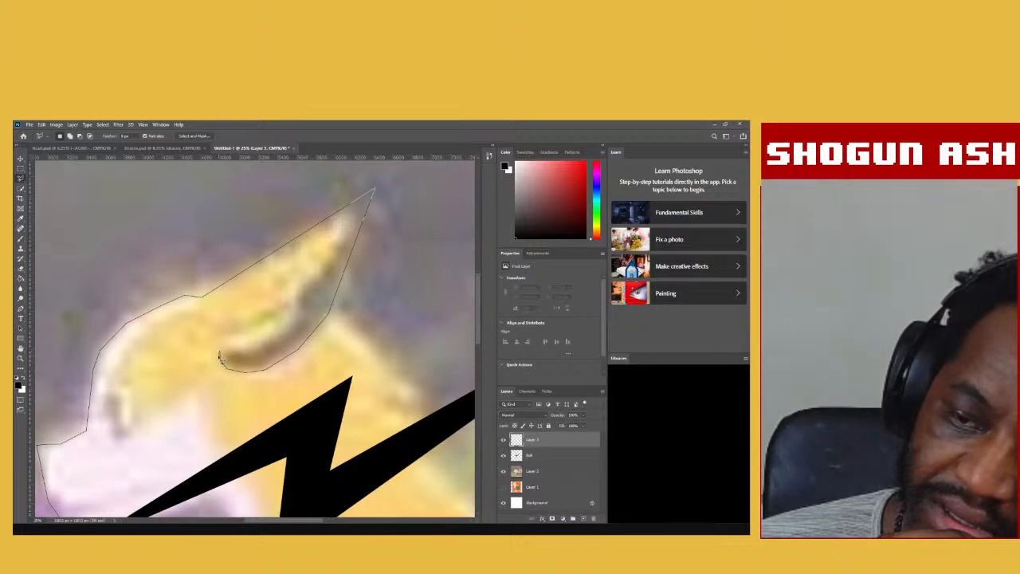
pyautogui.click(219, 355)
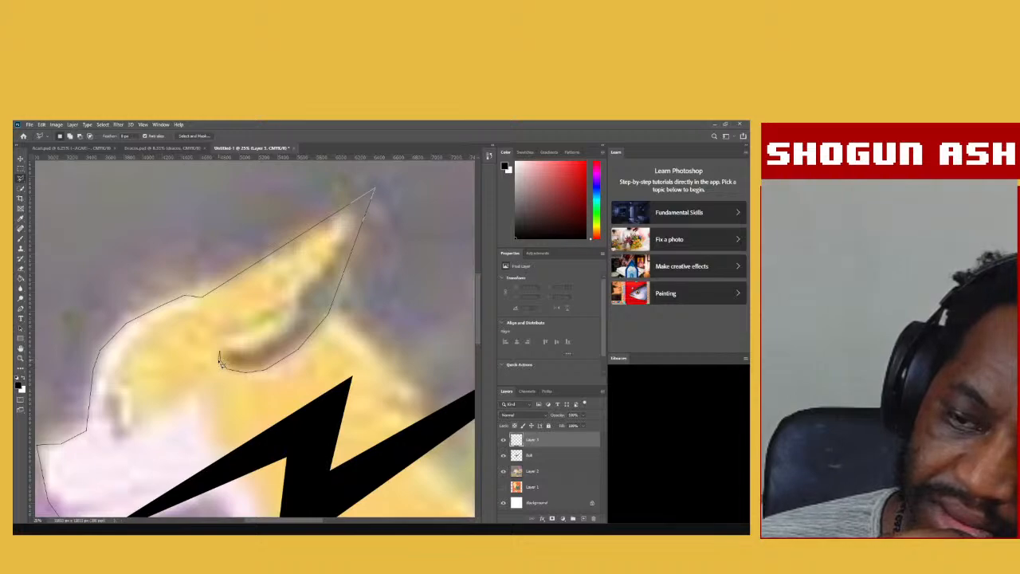
pyautogui.click(268, 373)
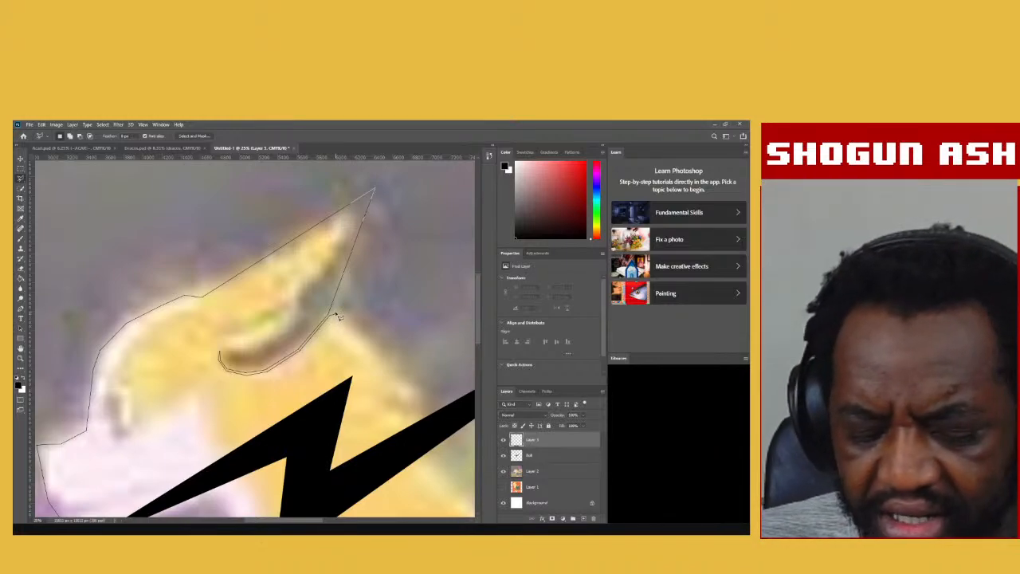
# Continue the lasso outline from the gap beneath the ear down the back of the neck to the bolt's upper edge.
pyautogui.scroll(1, 338, 317)
pyautogui.scroll(2, 336, 315)
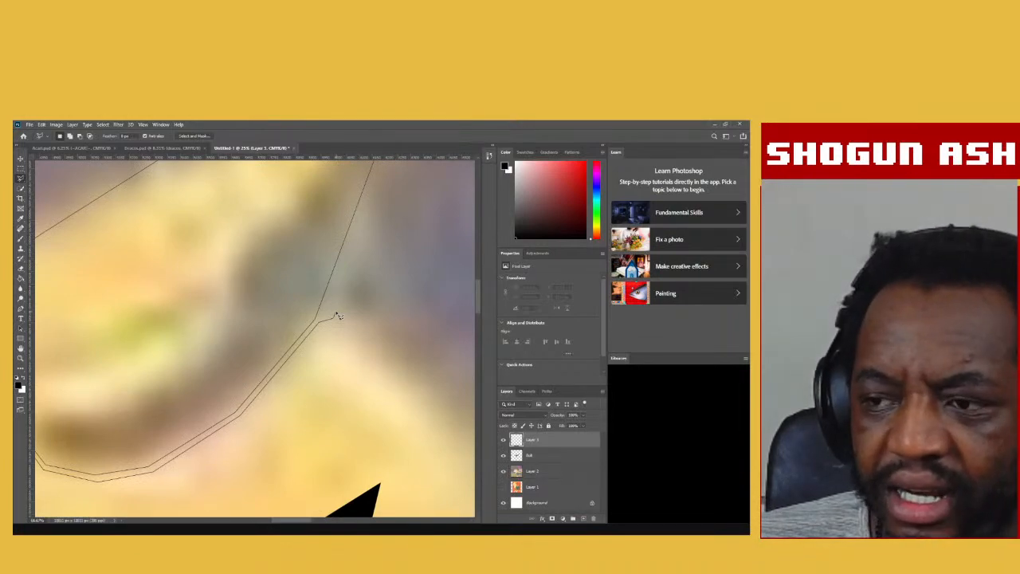
pyautogui.click(335, 315)
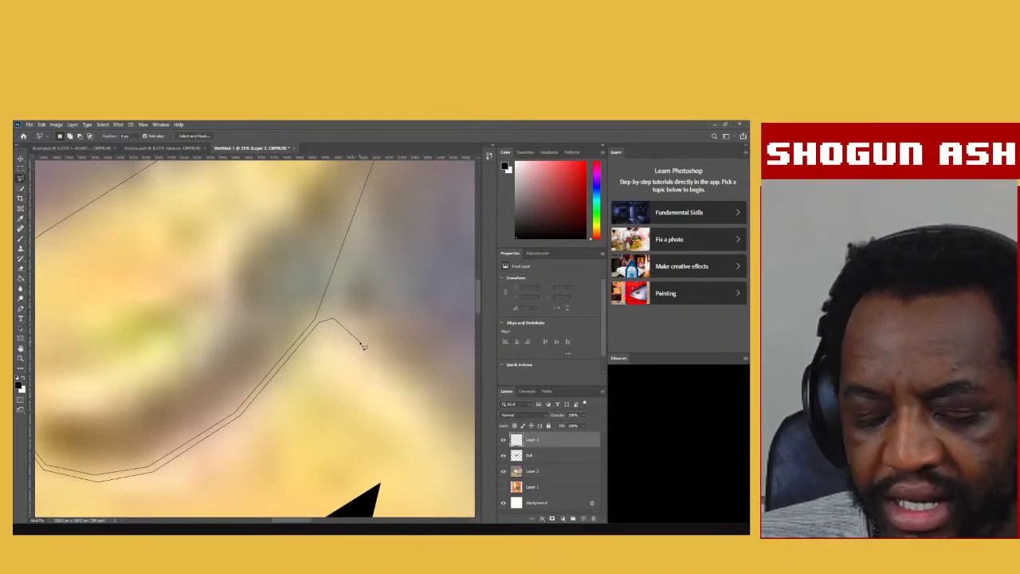
pyautogui.scroll(-1, 363, 345)
pyautogui.scroll(-2, 363, 345)
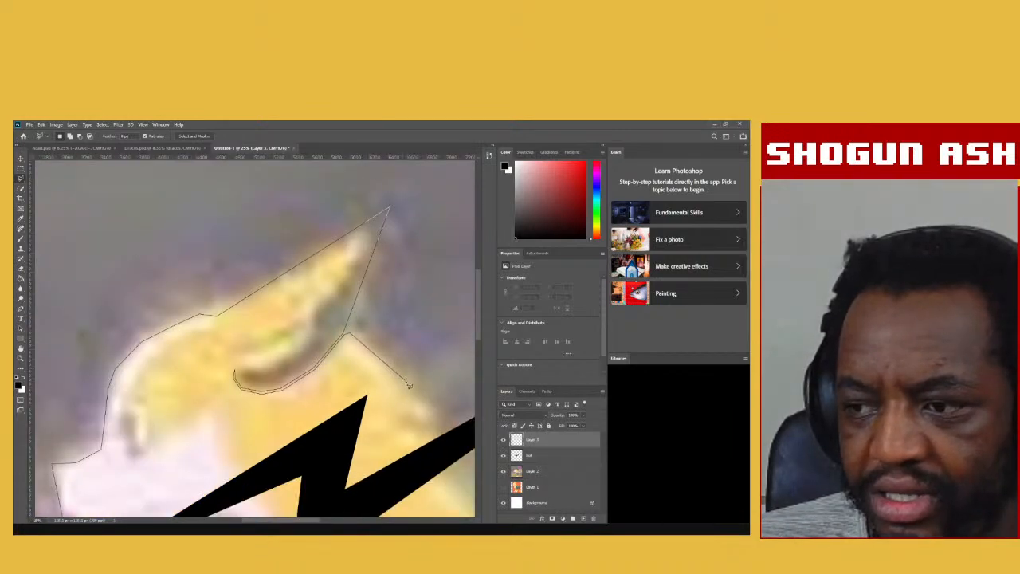
pyautogui.click(459, 424)
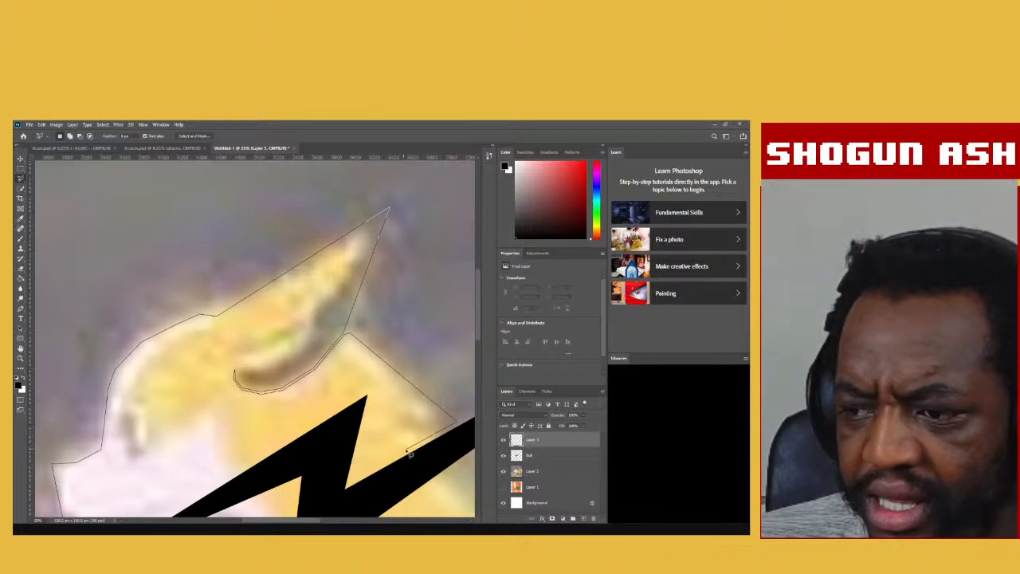
# Trace just above the bolt's upper zigzag edge with a thin gap, and close the outline at its starting point by the chin.
pyautogui.click(351, 484)
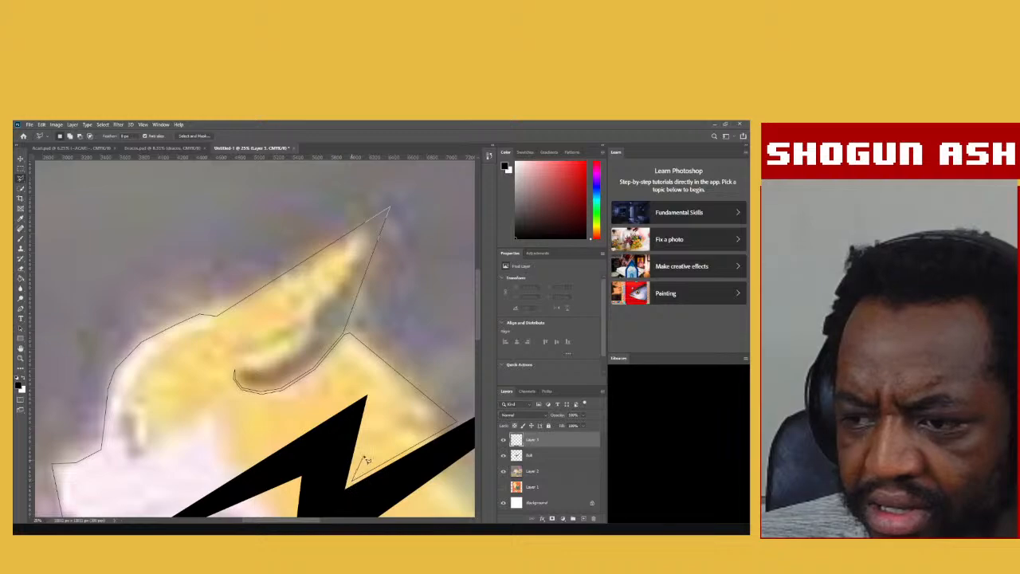
pyautogui.click(372, 389)
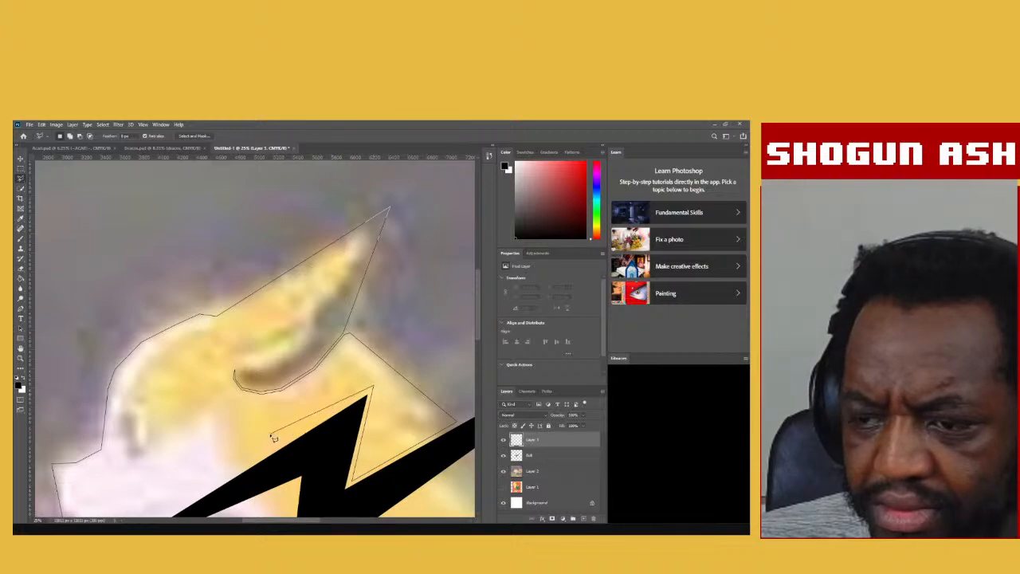
pyautogui.scroll(-2, 143, 498)
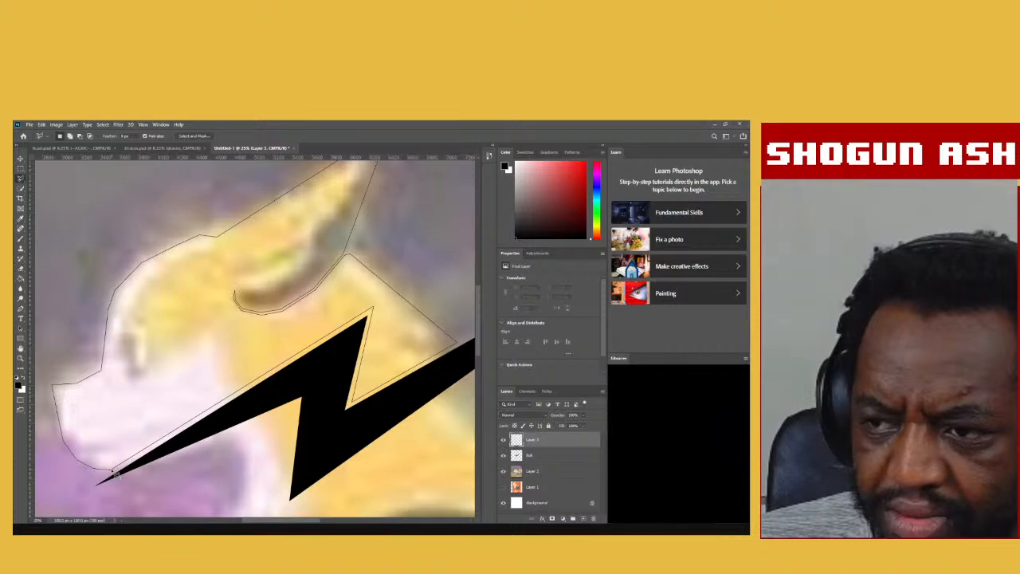
pyautogui.click(113, 471)
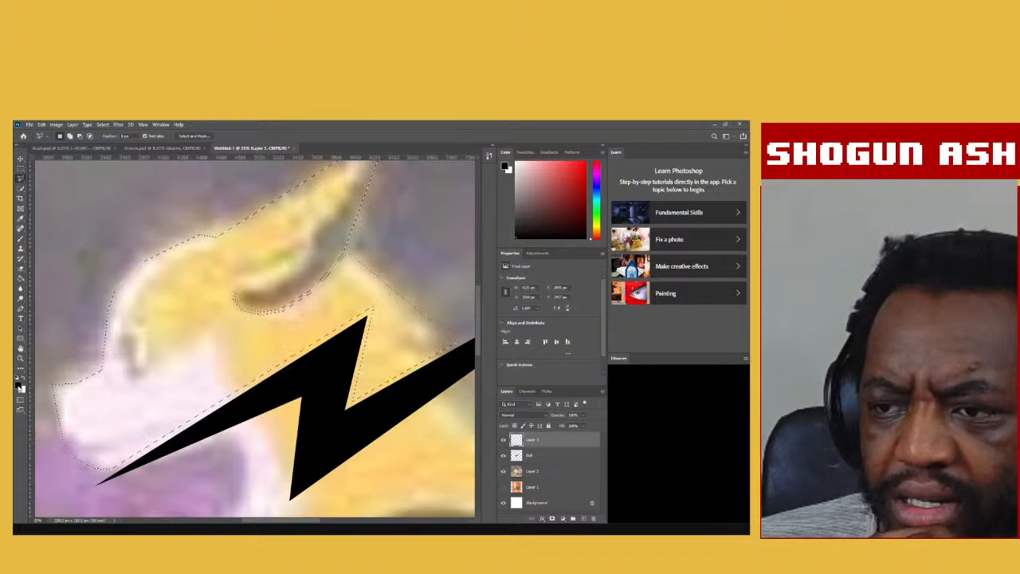
# Set the foreground colour to golden yellow and fill the dog's head selection on Layer 3 with the Paint Bucket.
pyautogui.click(20, 278)
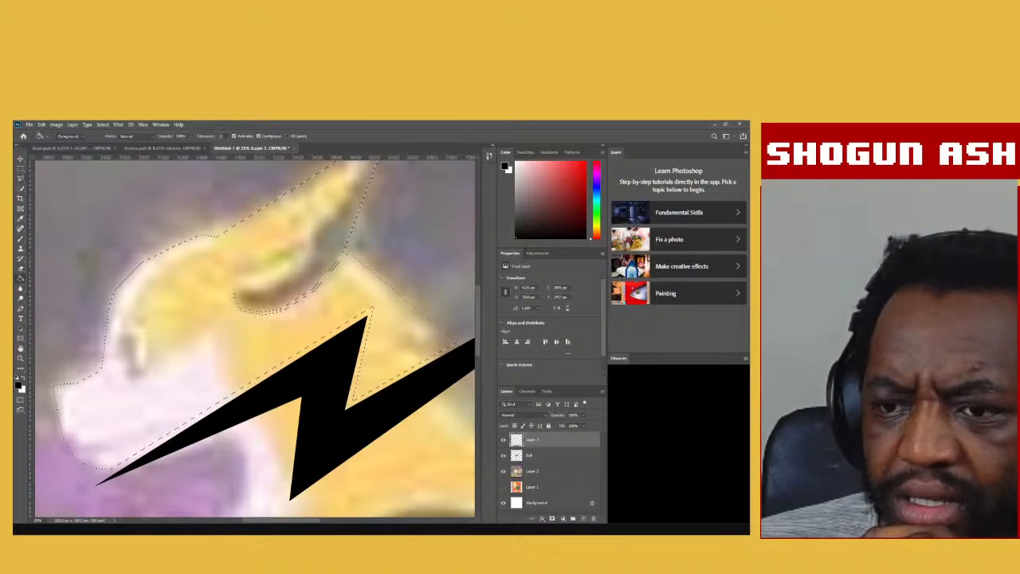
pyautogui.press('i')
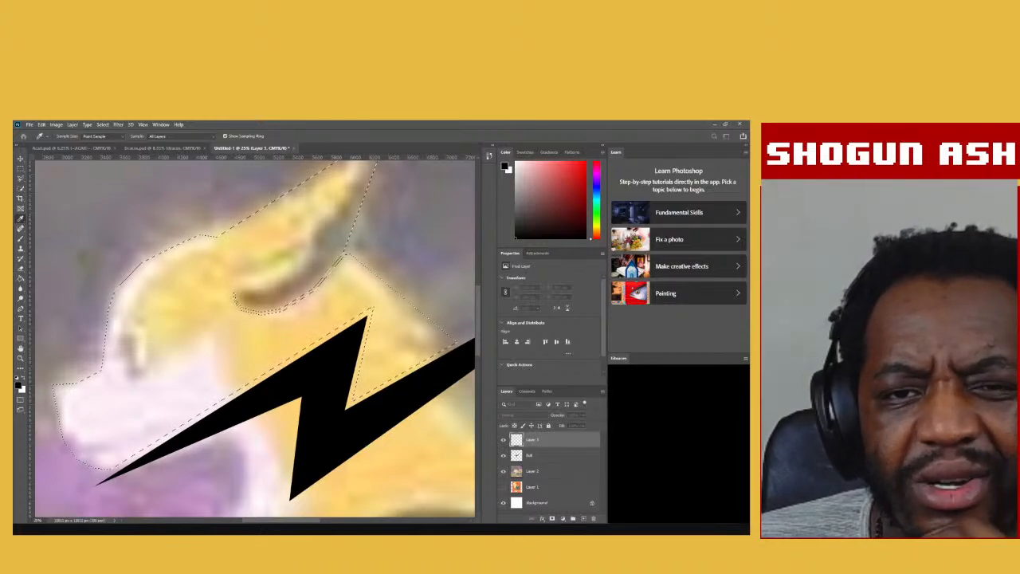
pyautogui.press('Return')
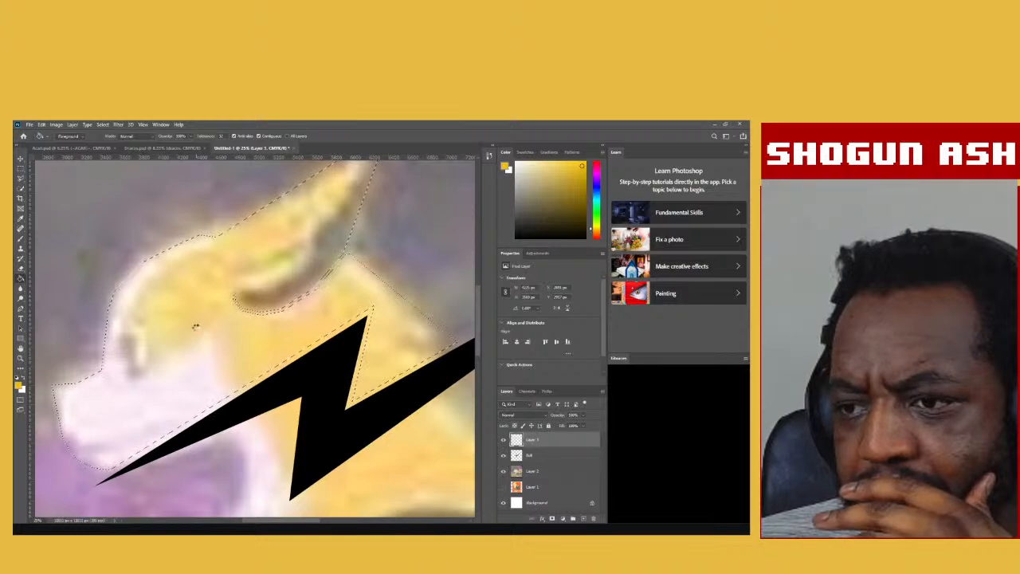
pyautogui.click(196, 326)
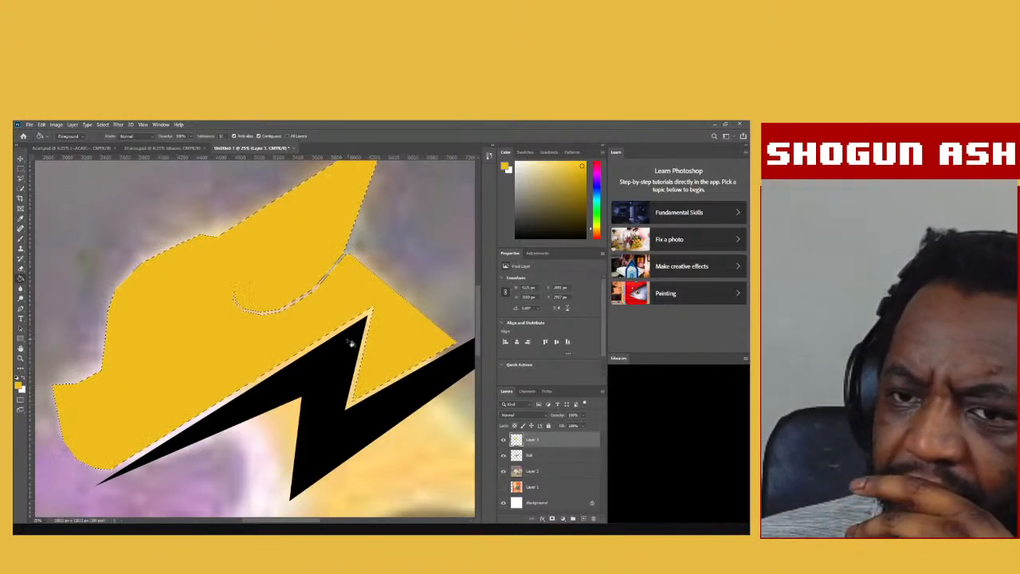
# Hide the reference picture on Layer 2 and deselect the dog's head.
pyautogui.hotkey('ctrl', '-')
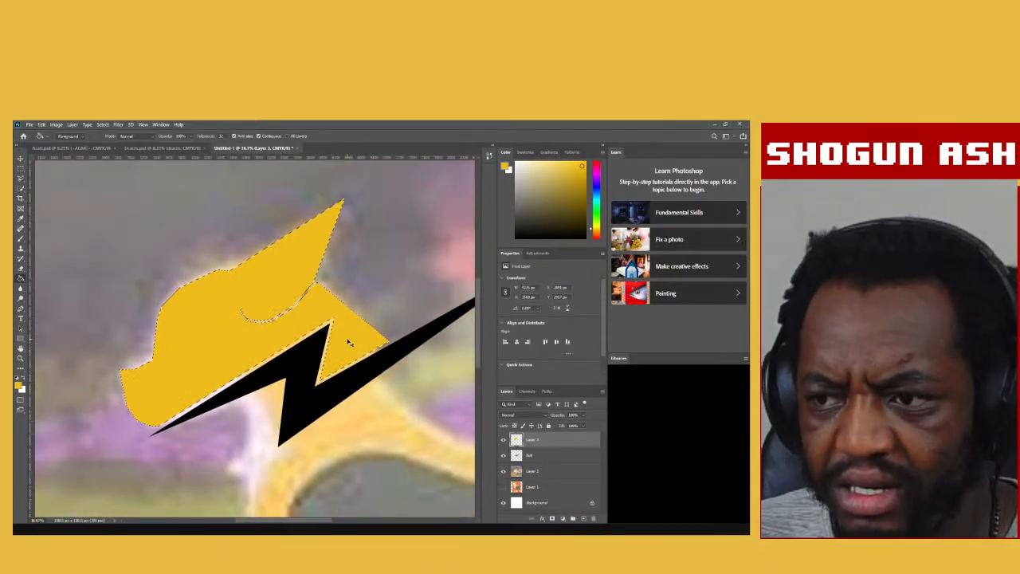
pyautogui.hotkey('ctrl', '-')
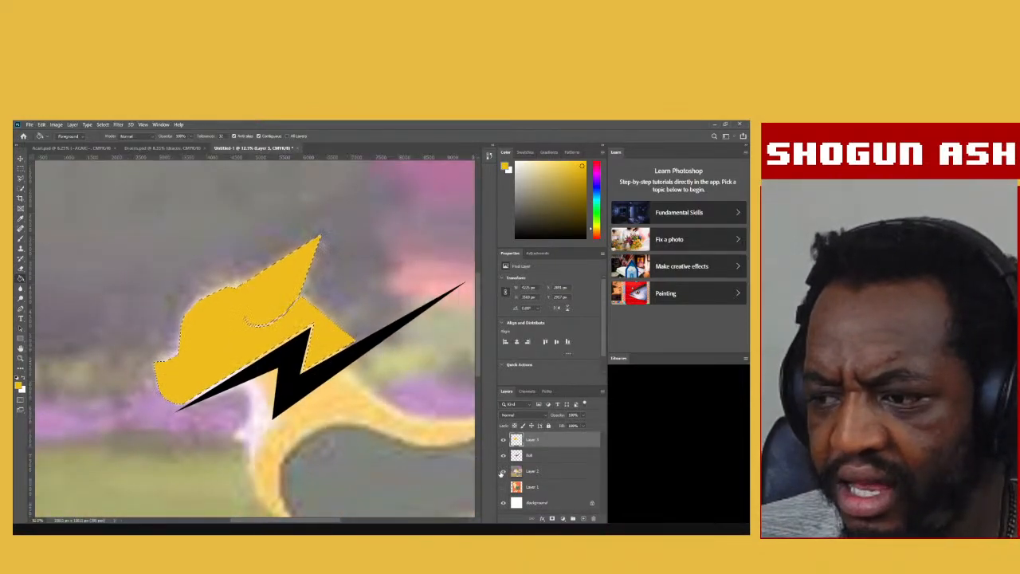
pyautogui.click(502, 472)
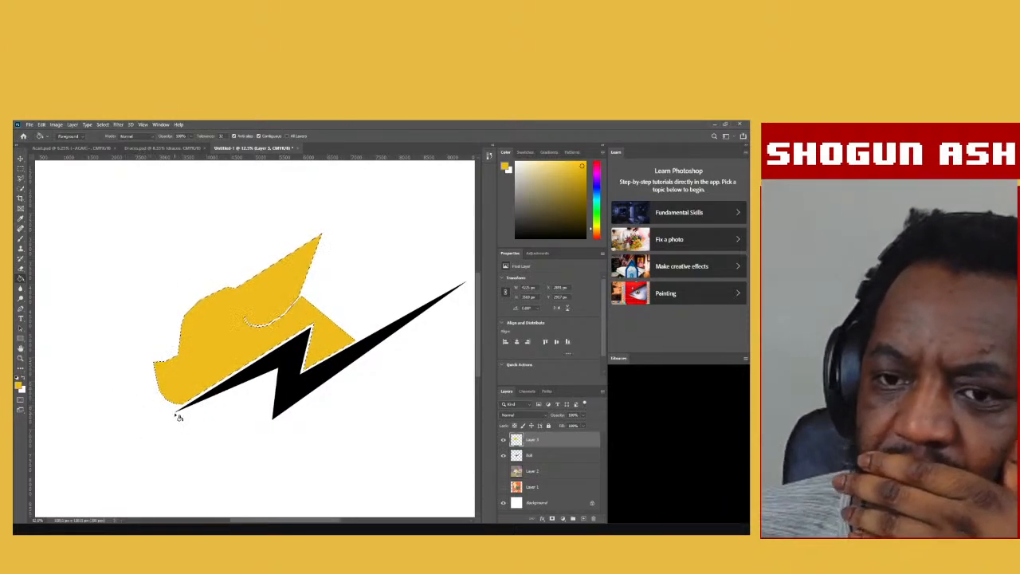
pyautogui.click(22, 179)
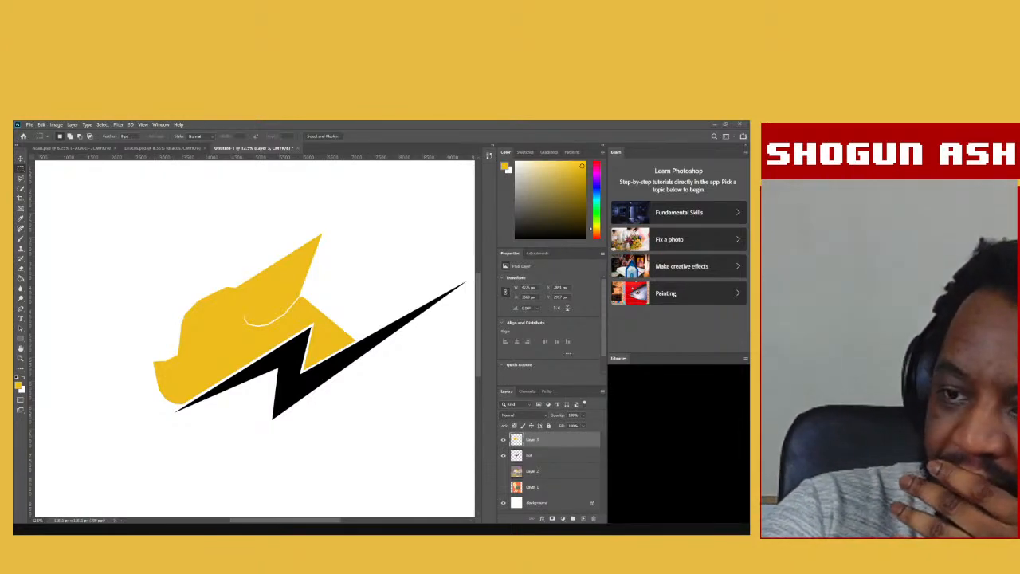
pyautogui.scroll(-3, 255, 335)
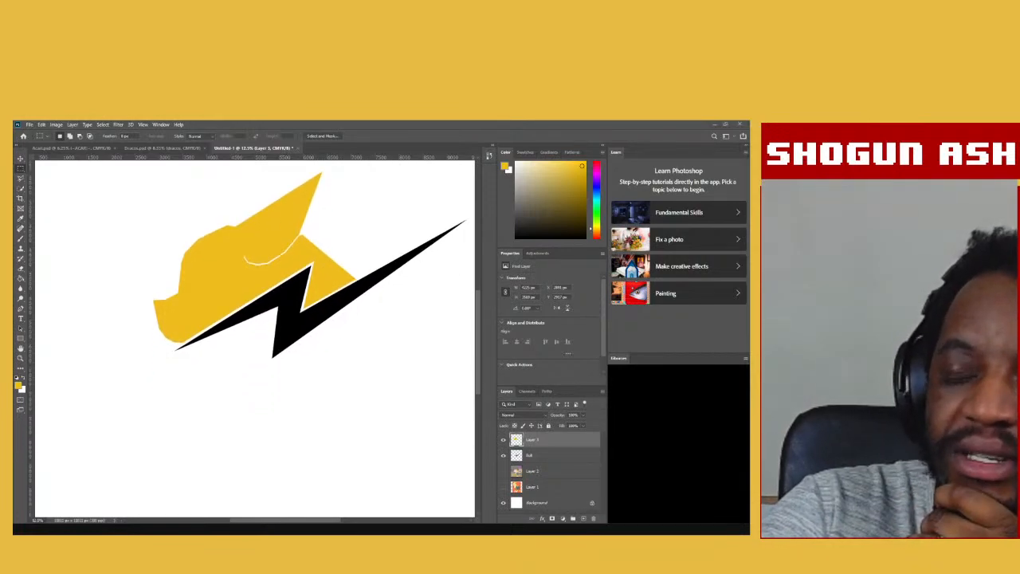
pyautogui.scroll(1, 311, 279)
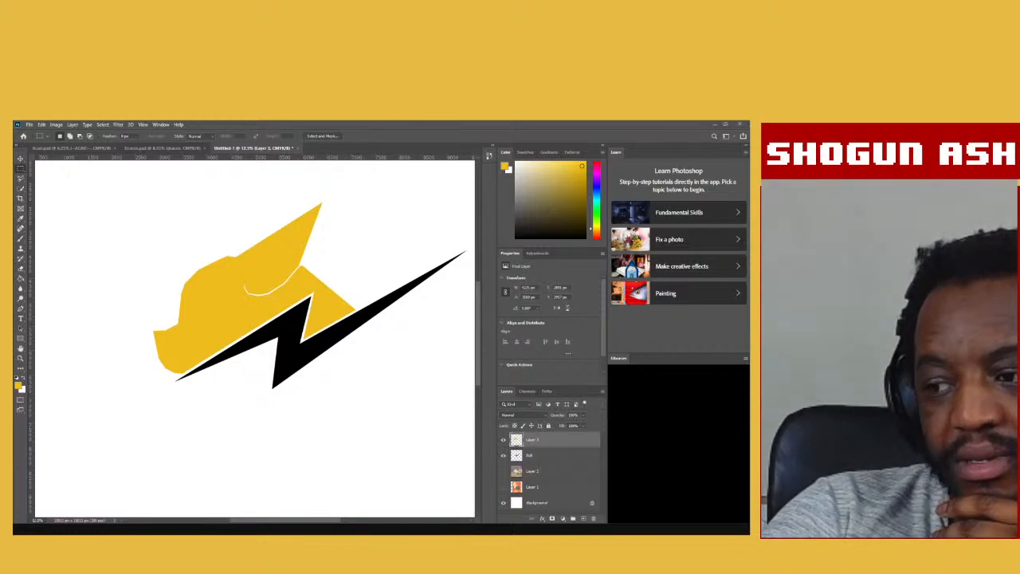
# Try brushing a rough black neck outline beneath the bolt's lower edge on a new layer.
pyautogui.click(583, 518)
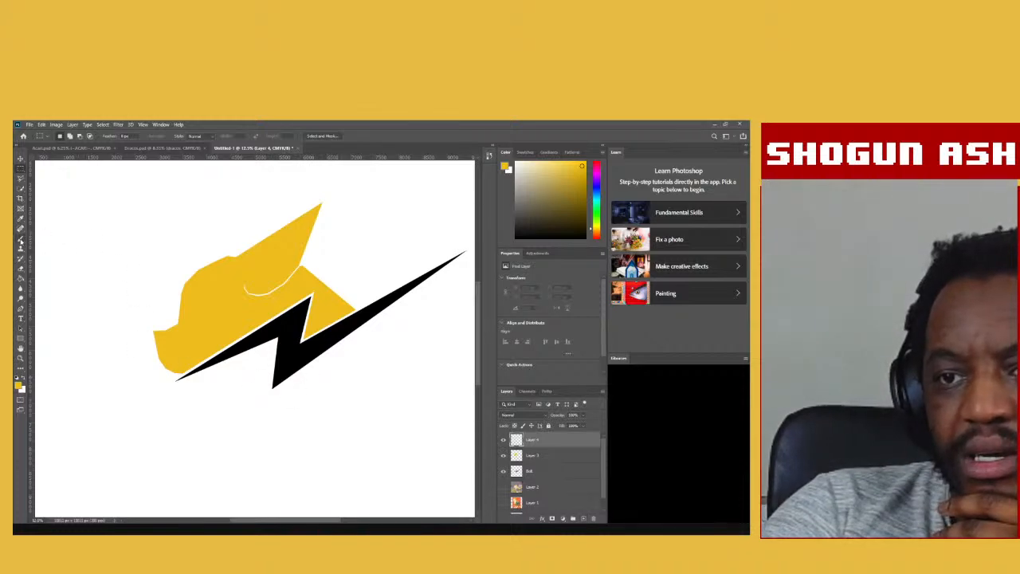
pyautogui.click(23, 243)
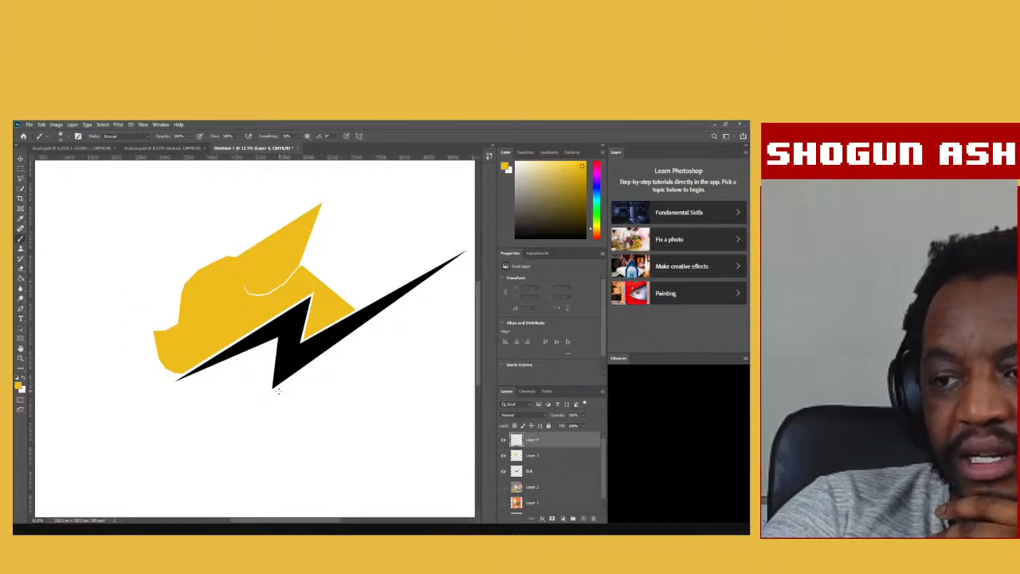
pyautogui.moveTo(282, 404); pyautogui.dragTo(303, 441)
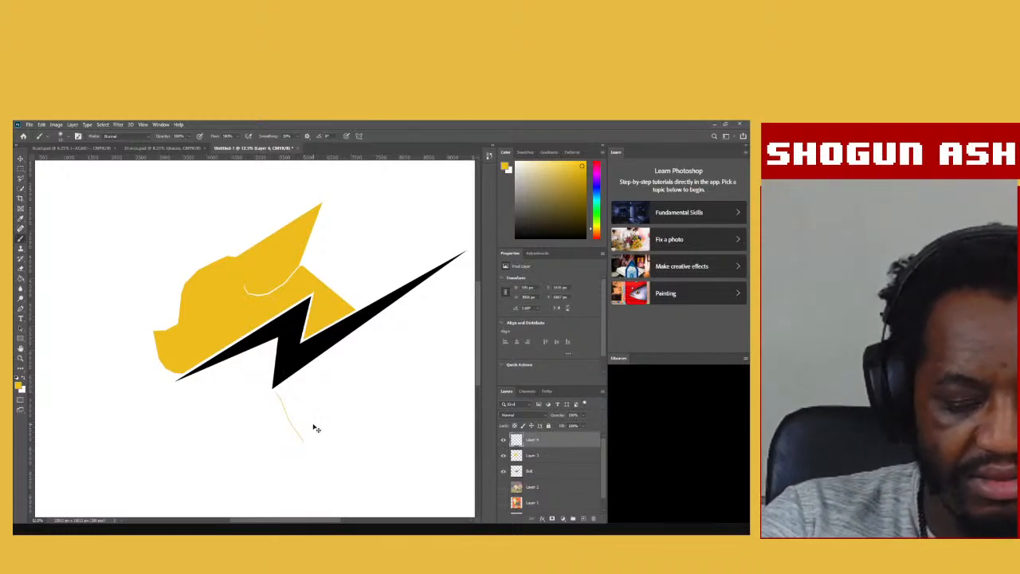
pyautogui.hotkey('ctrl', 'z')
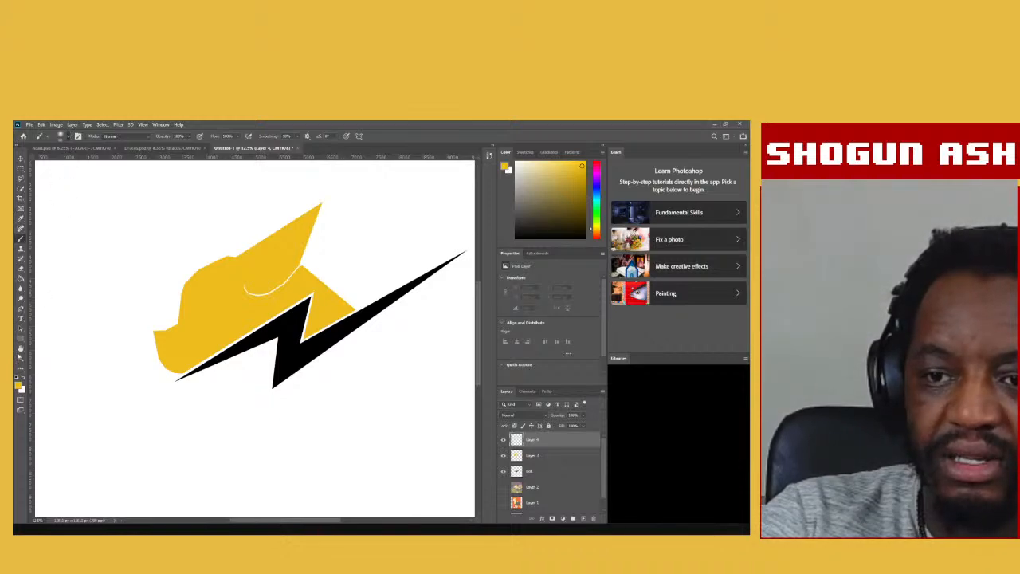
pyautogui.click(16, 381)
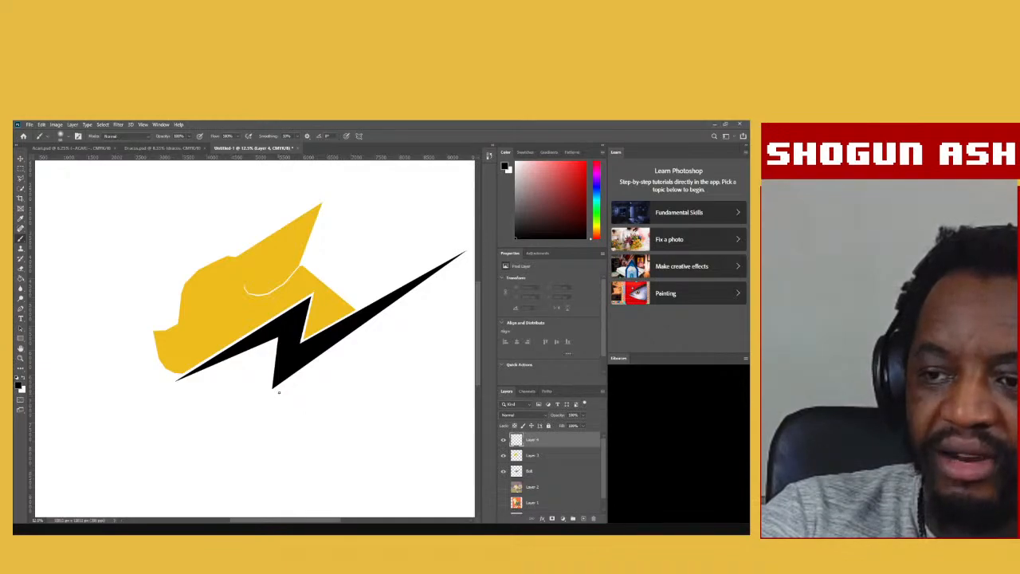
pyautogui.moveTo(279, 392)
pyautogui.mouseDown()
pyautogui.moveTo(310, 384)
pyautogui.moveTo(301, 380)
pyautogui.moveTo(443, 281)
pyautogui.mouseUp()
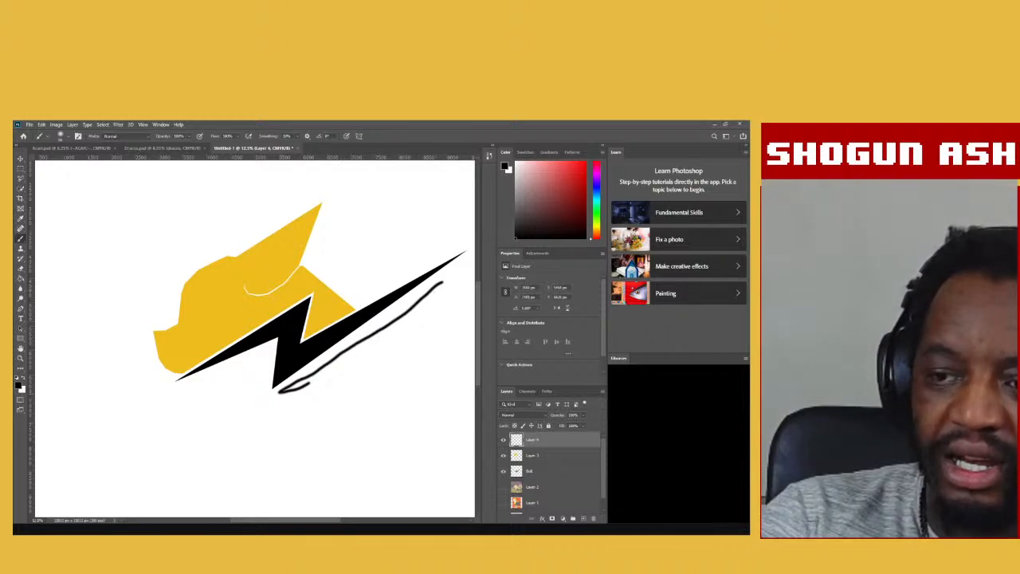
pyautogui.moveTo(278, 391)
pyautogui.mouseDown()
pyautogui.moveTo(293, 426)
pyautogui.moveTo(344, 410)
pyautogui.moveTo(448, 281)
pyautogui.mouseUp()
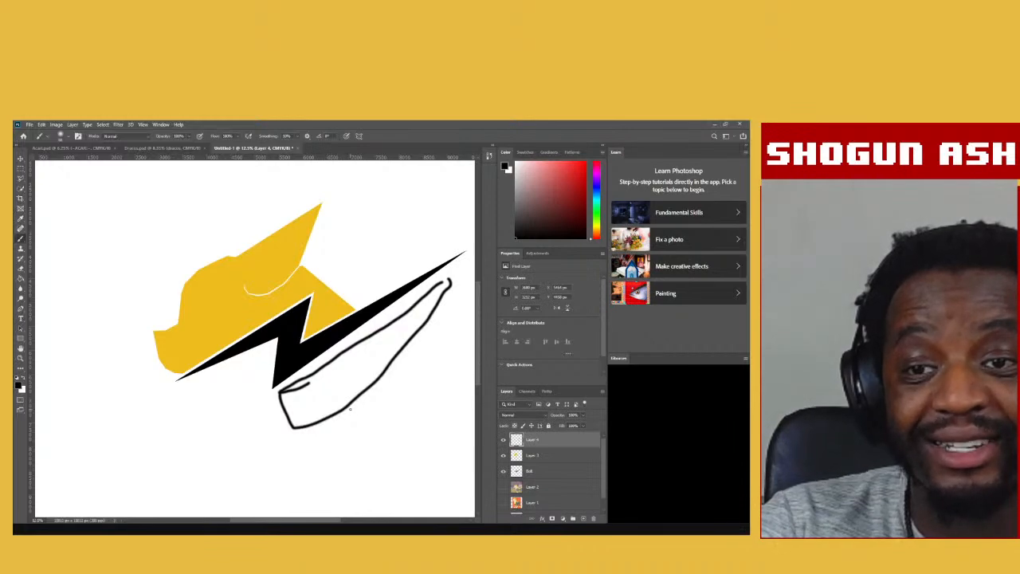
# Hide the layer with the rough neck sketch and delete it.
pyautogui.click(503, 439)
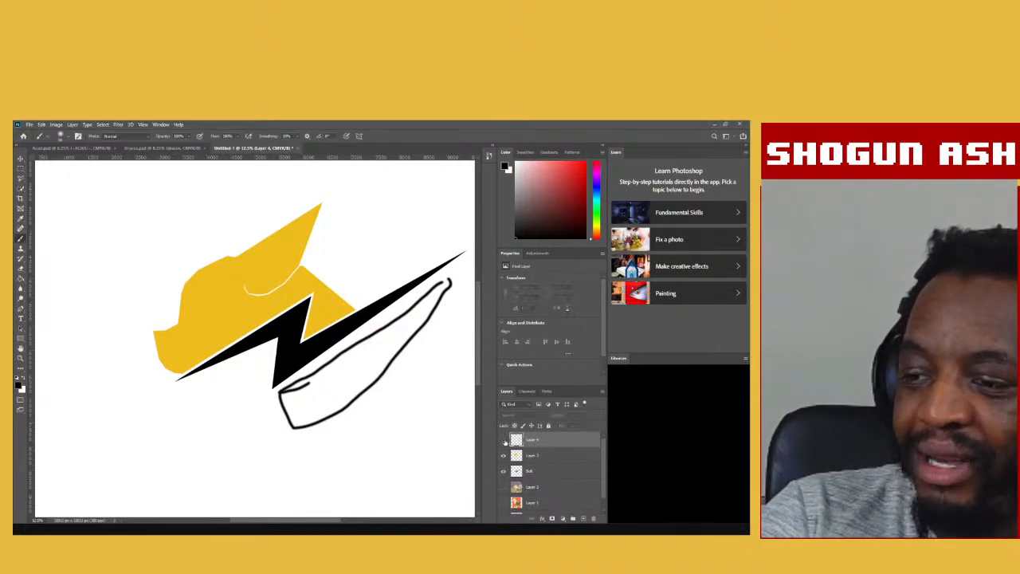
pyautogui.moveTo(555, 442); pyautogui.dragTo(593, 519)
pyautogui.scroll(3, 401, 421)
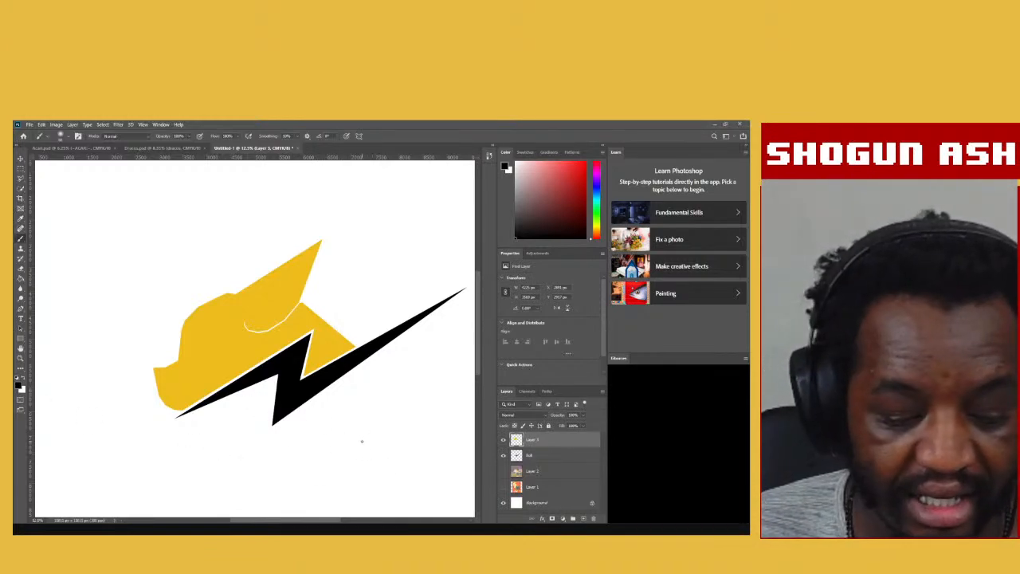
pyautogui.hotkey('ctrl', 'shift', 'alt', 'n')
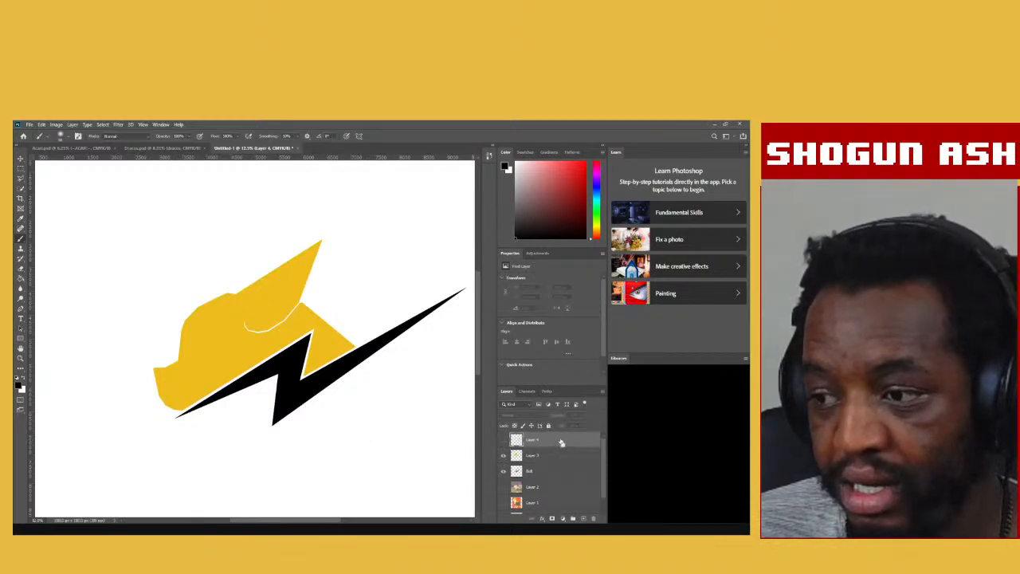
pyautogui.moveTo(560, 441); pyautogui.dragTo(593, 519)
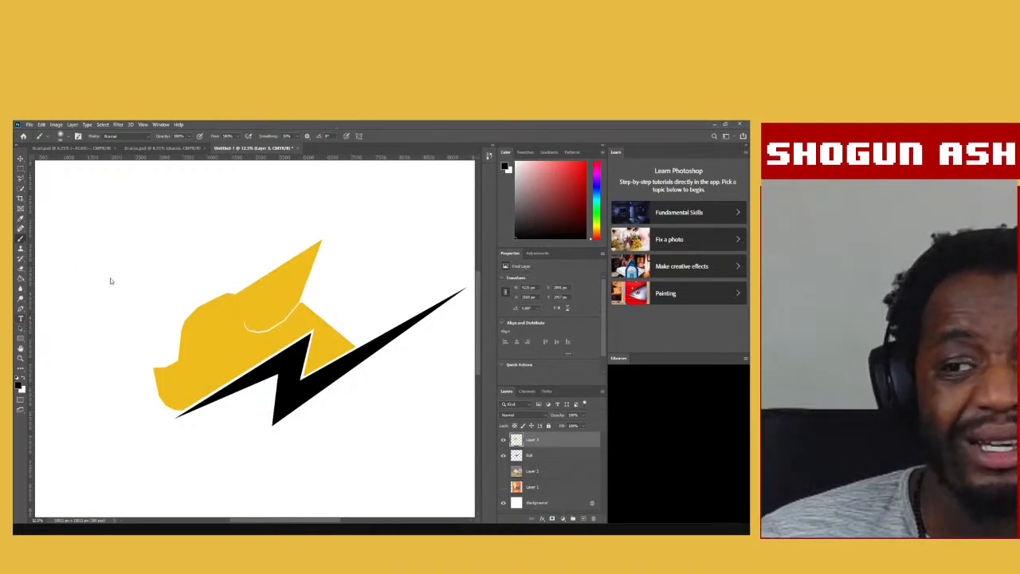
# Add a black text layer reading BOLTS, and delete the surplus placeholder text layer beneath the logo.
pyautogui.click(21, 318)
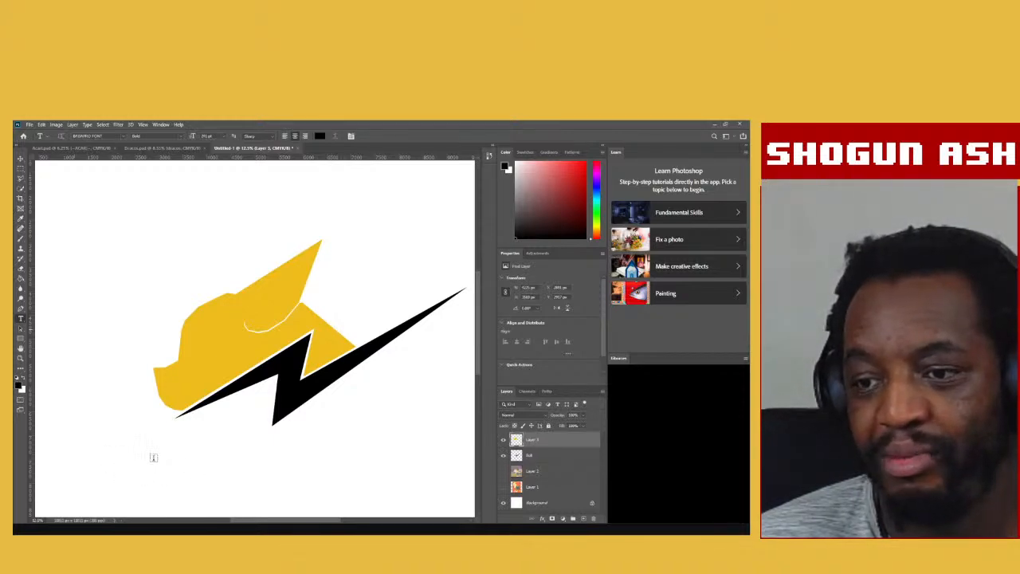
pyautogui.click(238, 454)
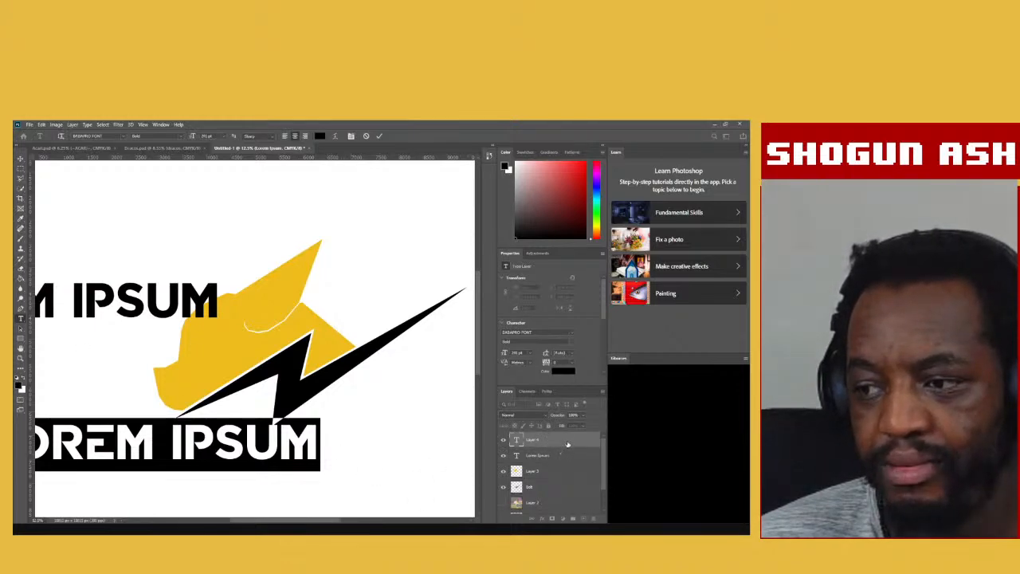
pyautogui.moveTo(568, 444); pyautogui.dragTo(593, 518)
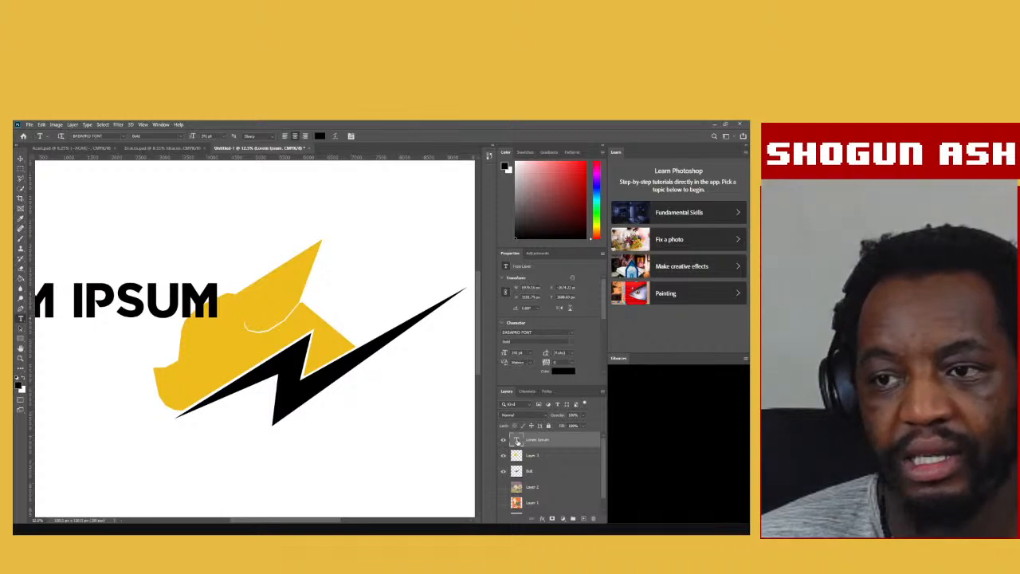
pyautogui.doubleClick(516, 440)
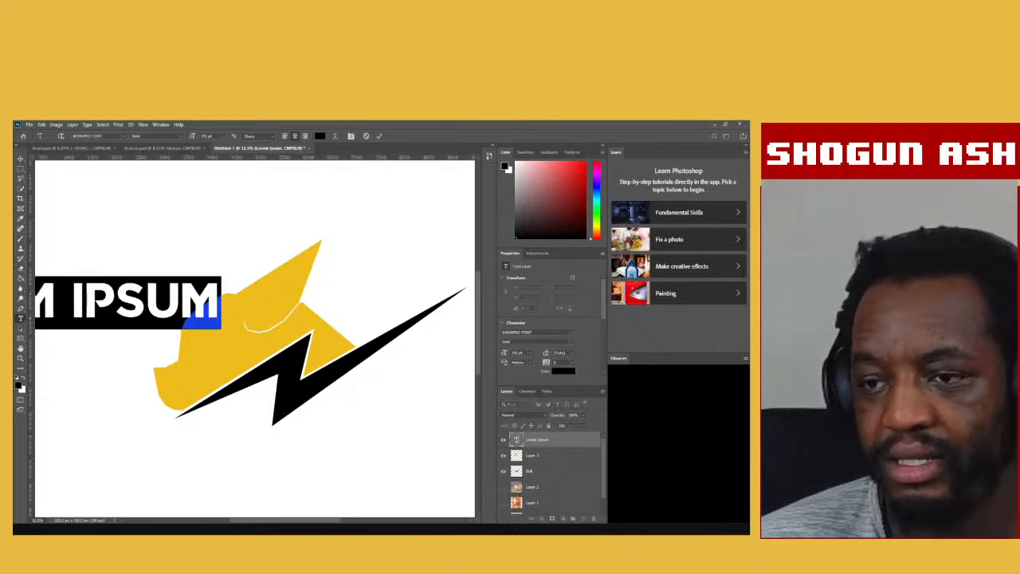
pyautogui.write('BOLTS')
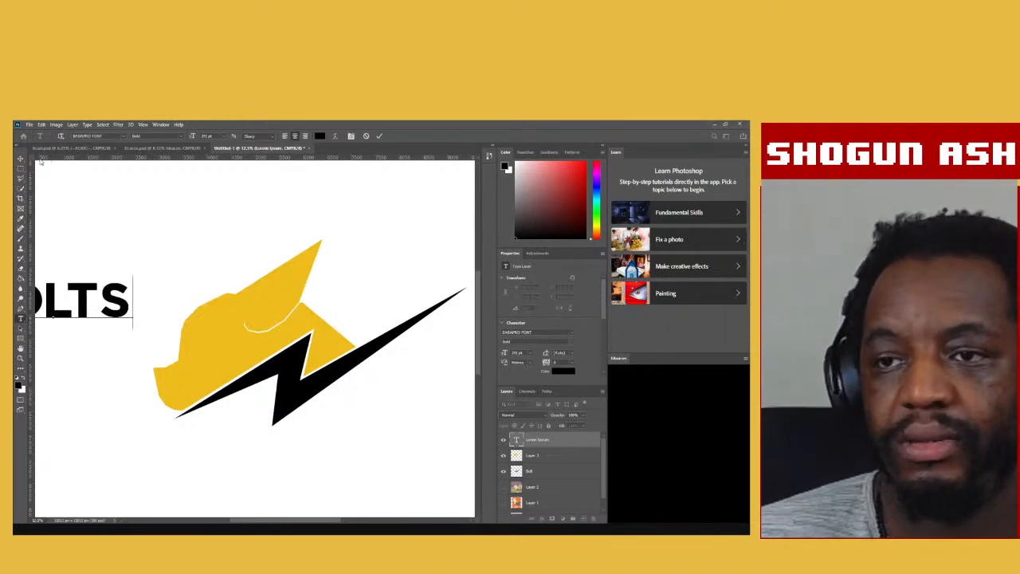
pyautogui.click(20, 159)
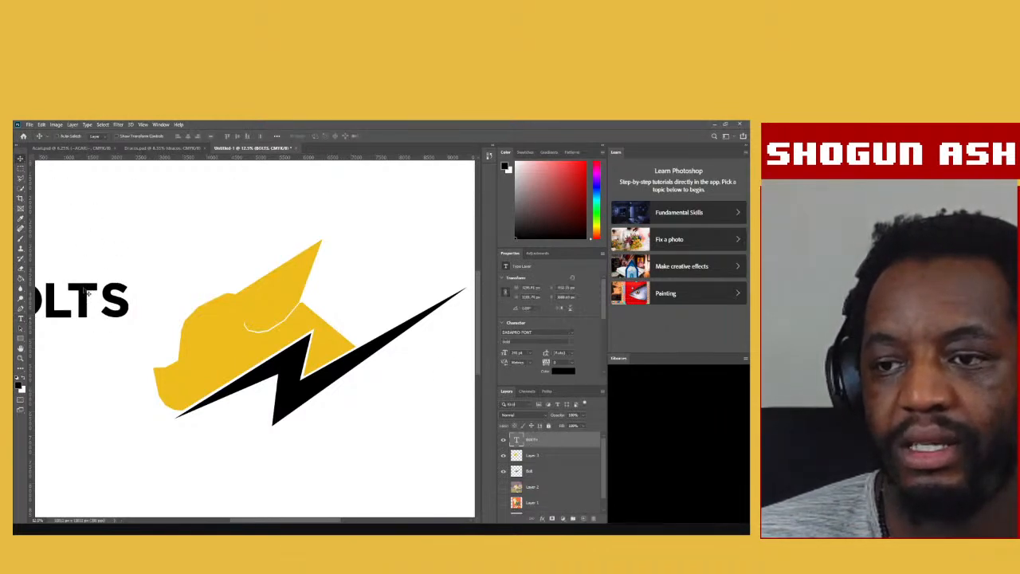
# Move the BOLTS text beneath the bolt's lower right edge and change its font to Thundercover.
pyautogui.moveTo(86, 292); pyautogui.dragTo(384, 435)
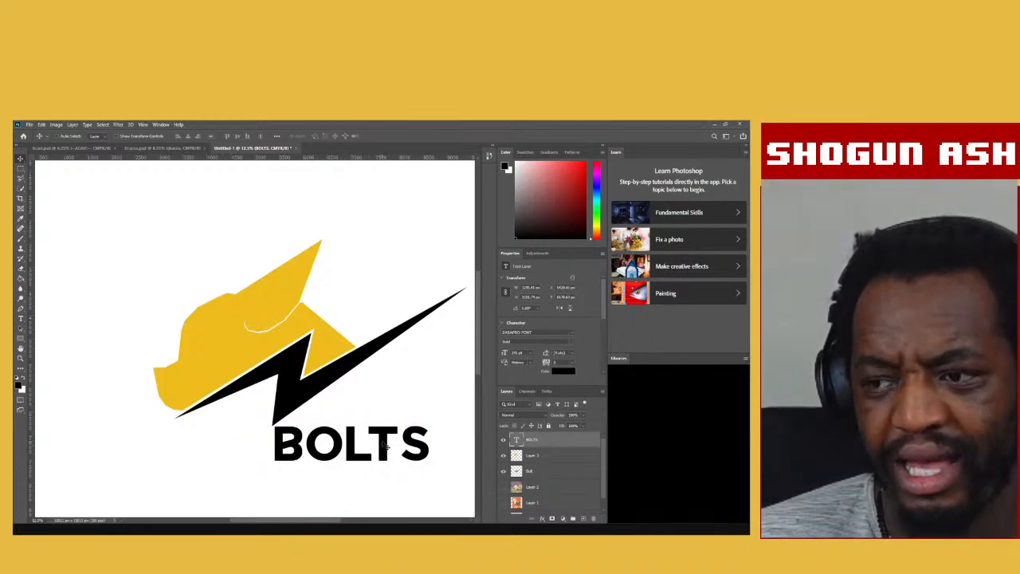
pyautogui.moveTo(383, 448)
pyautogui.mouseDown()
pyautogui.moveTo(385, 418)
pyautogui.moveTo(398, 435)
pyautogui.mouseUp()
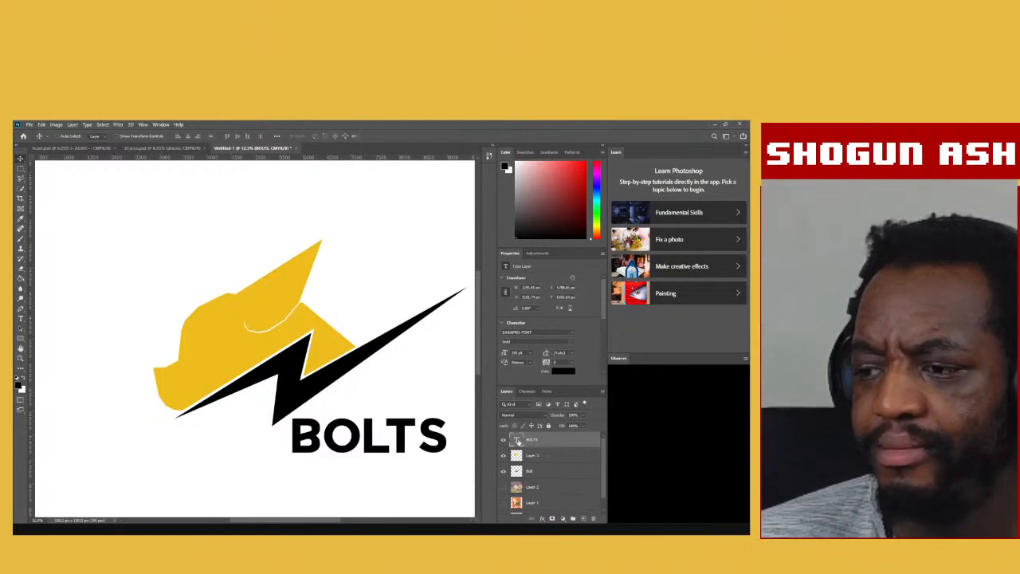
pyautogui.doubleClick(516, 441)
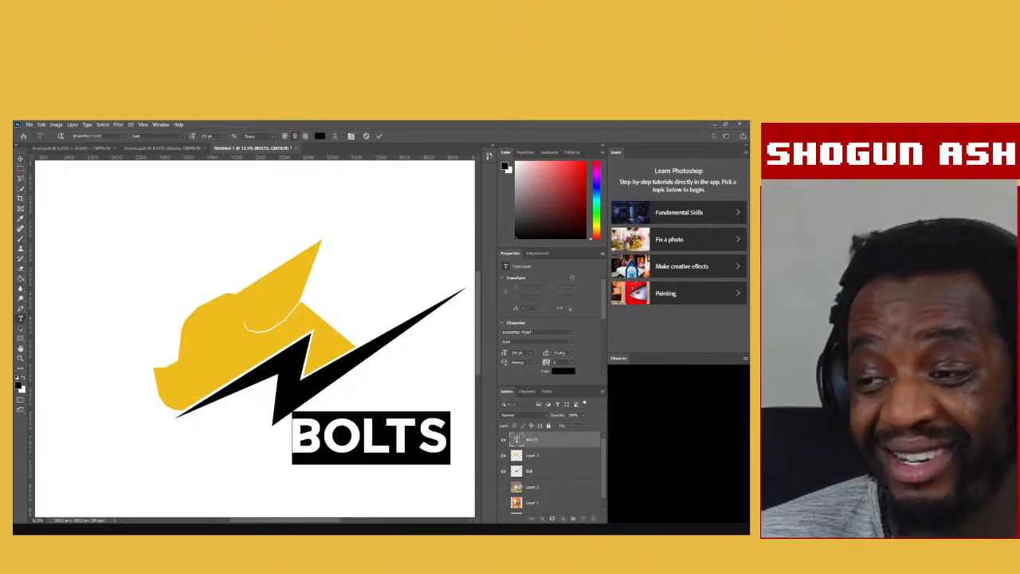
pyautogui.click(573, 335)
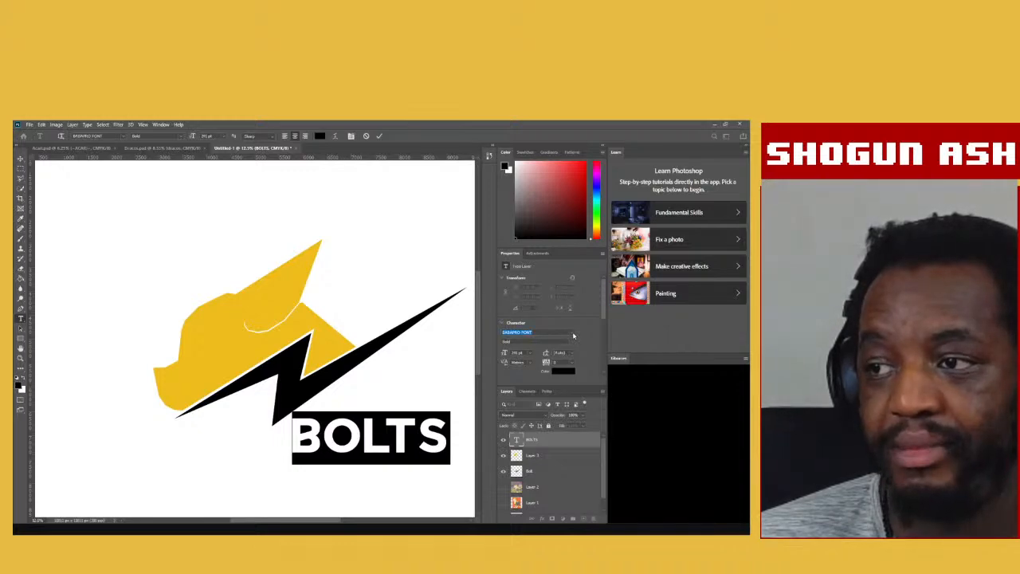
pyautogui.press('Down')
pyautogui.press('Down')
pyautogui.press('Down')
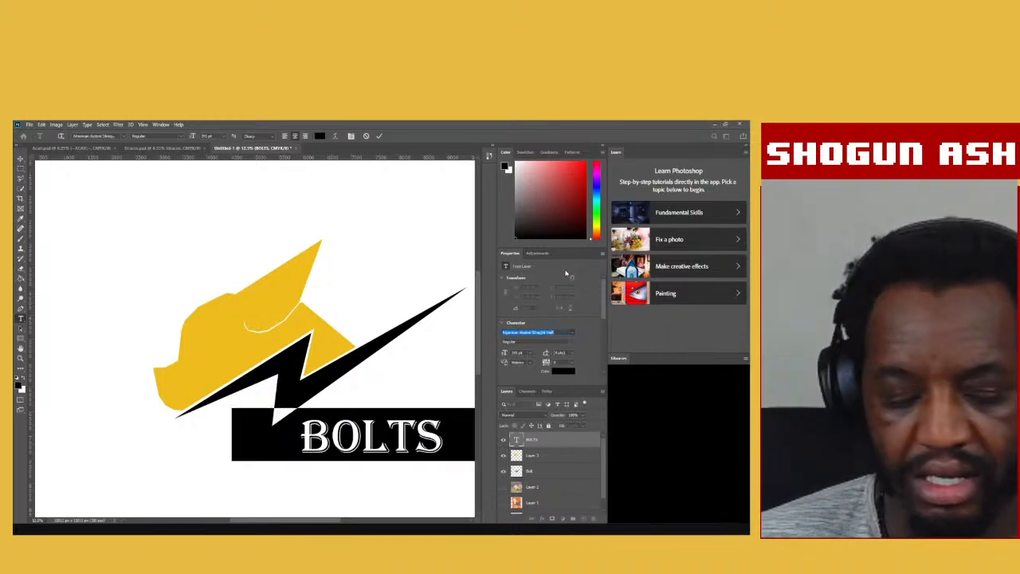
pyautogui.press('Down')
pyautogui.write('thu')
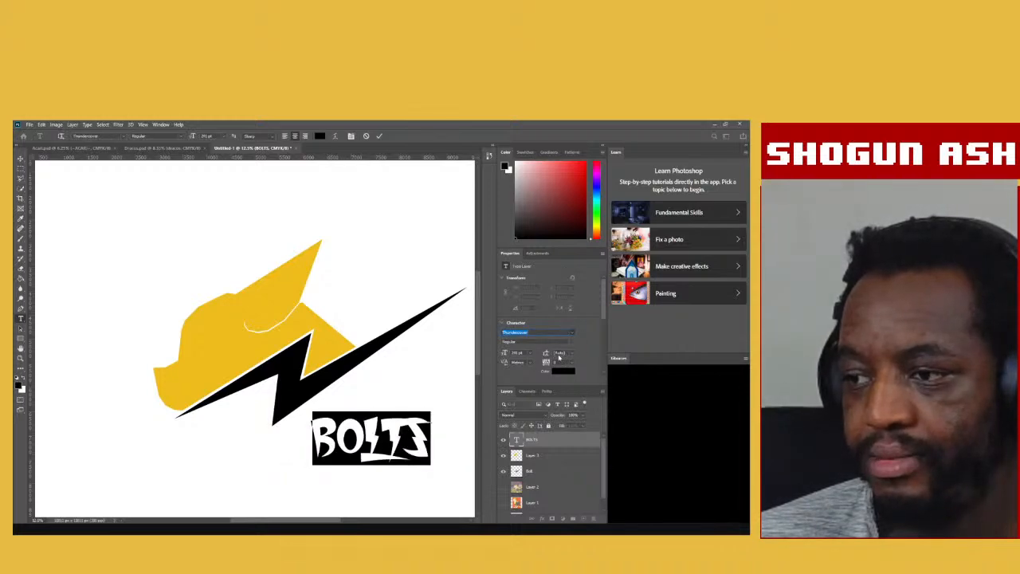
pyautogui.press('Down')
pyautogui.press('Up')
pyautogui.press('Return')
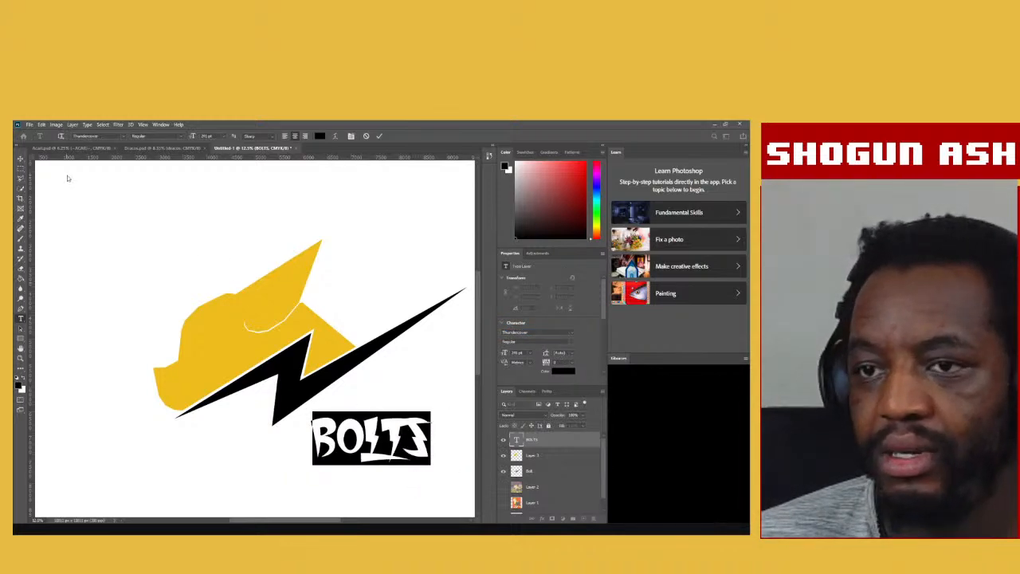
pyautogui.click(20, 159)
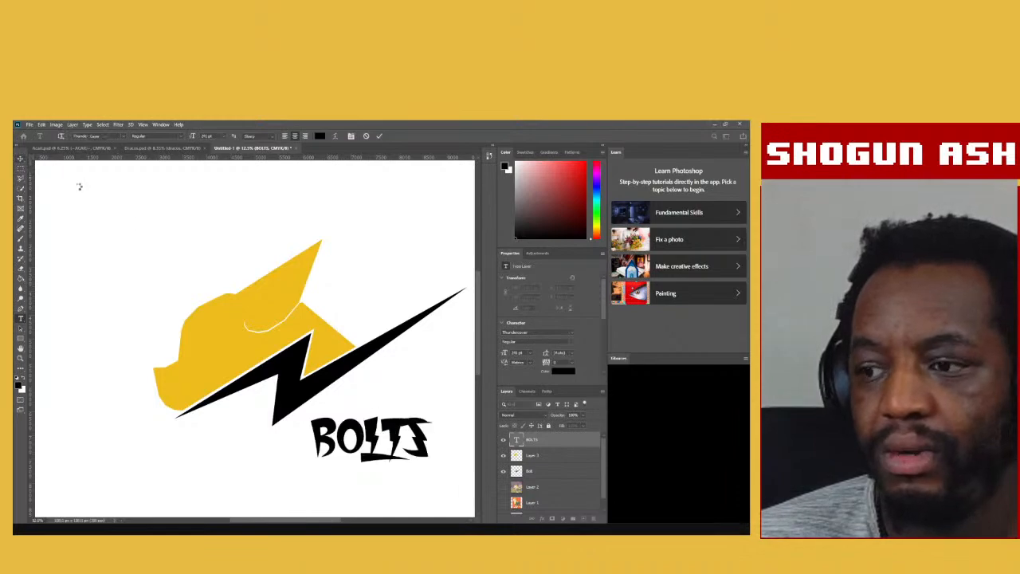
# Retype the letters OLT in the name in lowercase, keeping the capital B and final S.
pyautogui.doubleClick(515, 440)
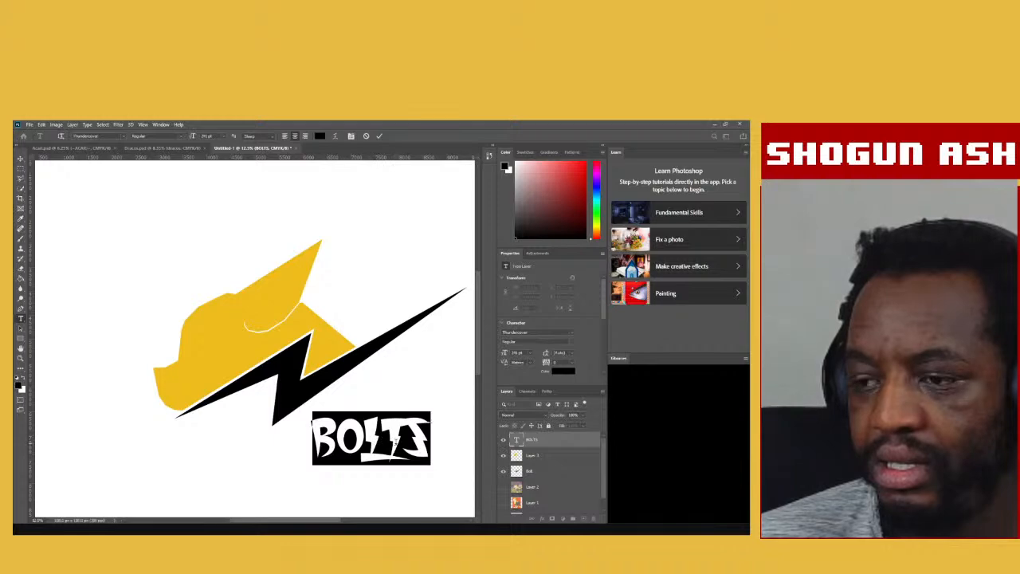
pyautogui.click(403, 440)
pyautogui.moveTo(404, 437); pyautogui.dragTo(348, 434)
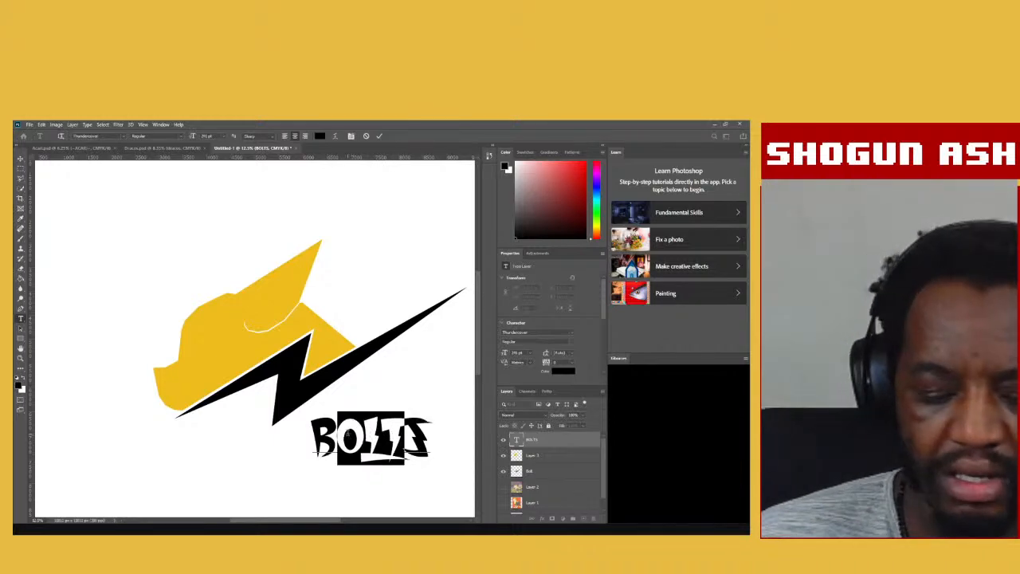
pyautogui.write('olts')
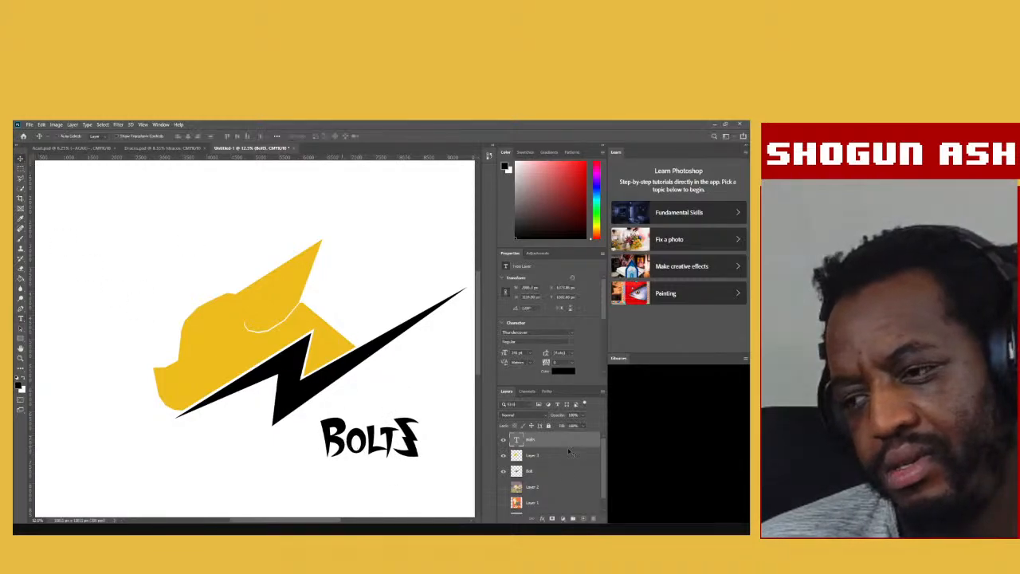
# Move the name text to just below the dog's muzzle, leaving its lettering as typed.
pyautogui.doubleClick(517, 440)
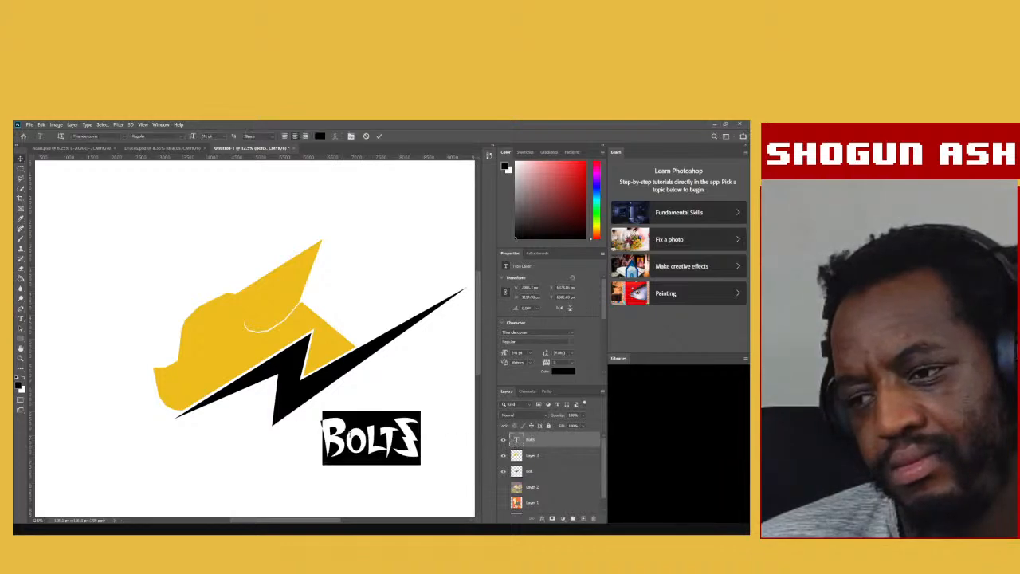
pyautogui.click(347, 436)
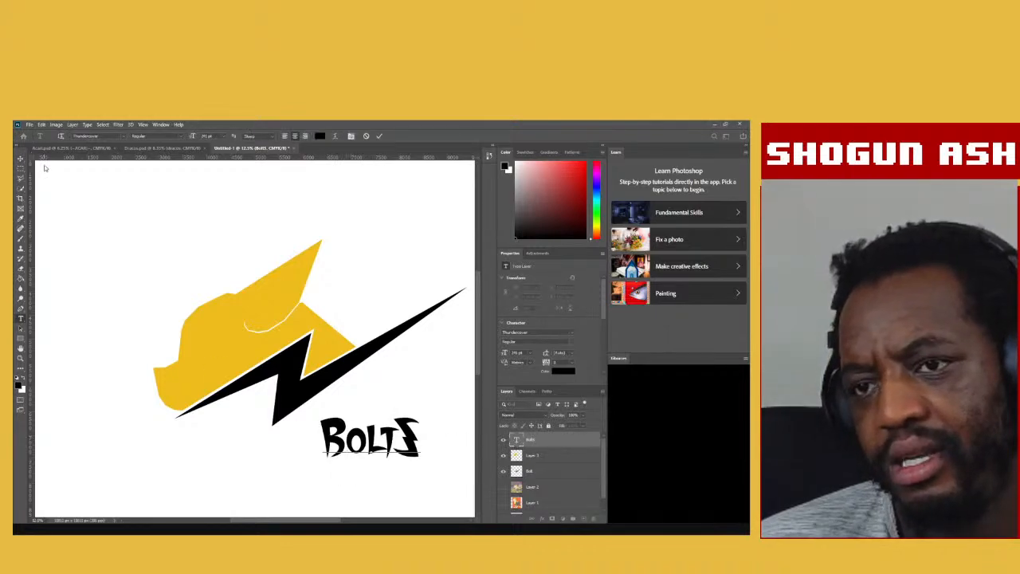
pyautogui.click(21, 160)
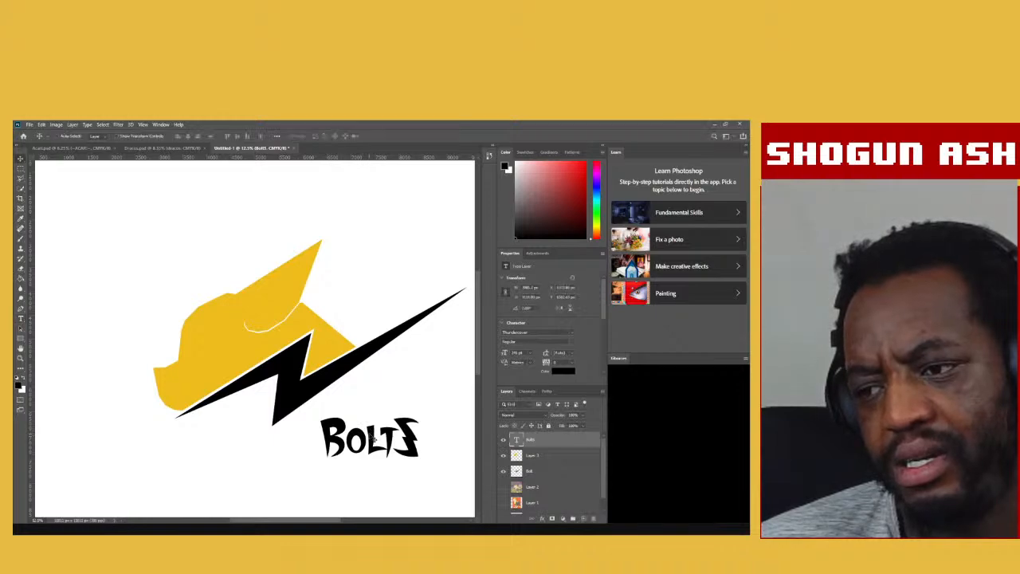
pyautogui.moveTo(369, 435); pyautogui.dragTo(188, 431)
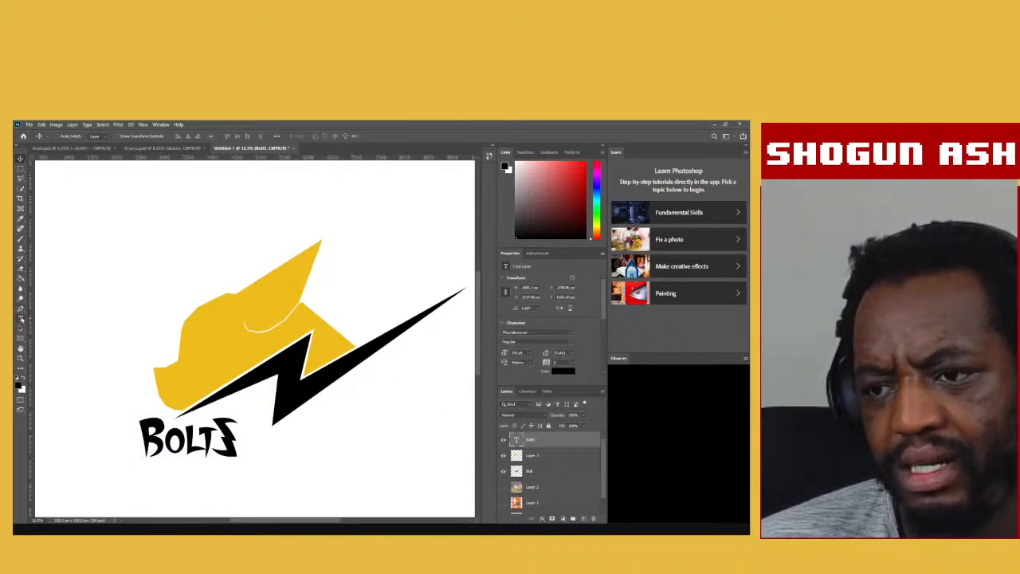
# Add a second text layer reading Bolts and place it beneath the bolt's lower right edge.
pyautogui.click(21, 318)
pyautogui.click(346, 414)
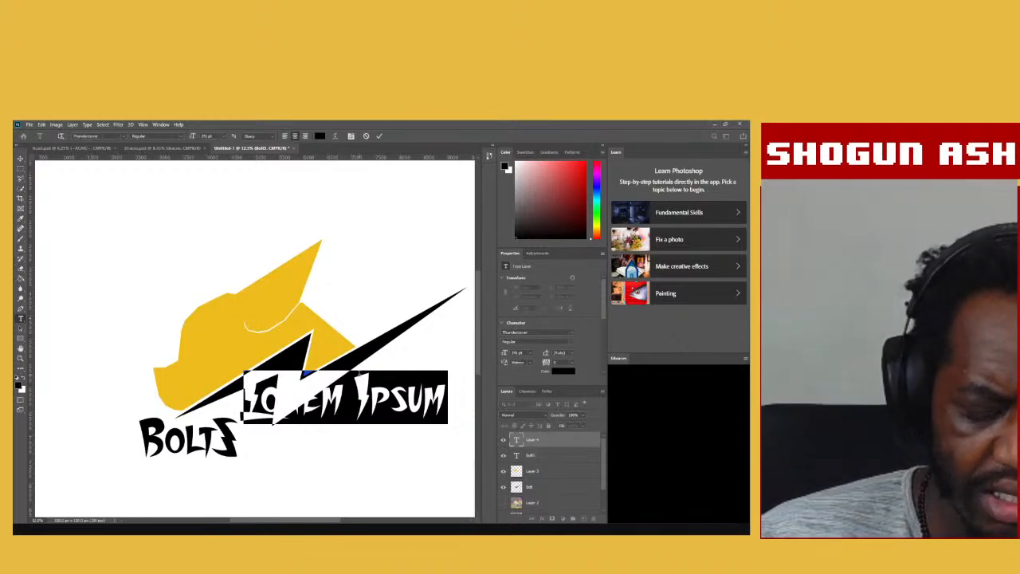
pyautogui.click(359, 375)
pyautogui.hotkey('ctrl', 'a')
pyautogui.write('BOLTS')
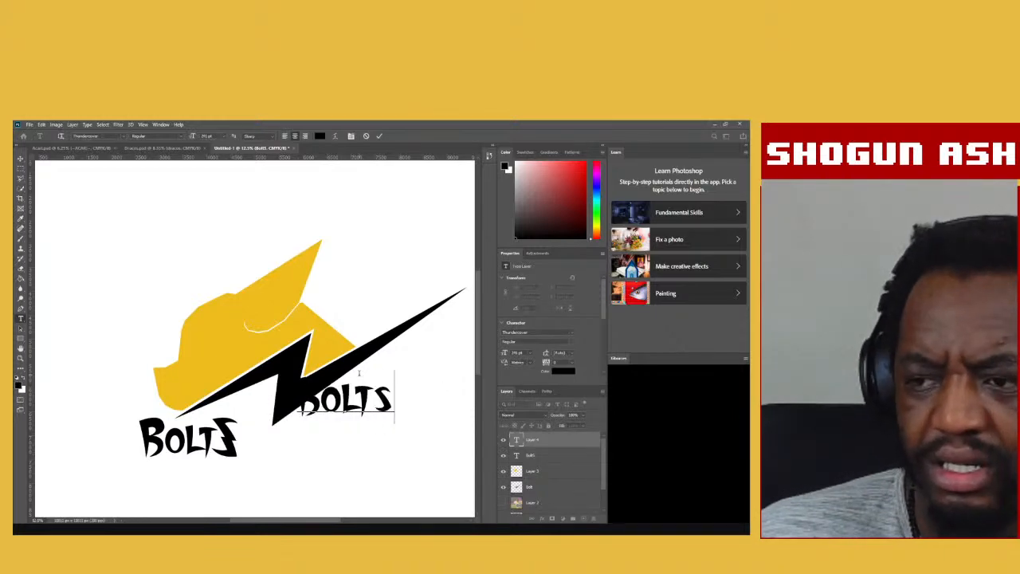
pyautogui.click(21, 159)
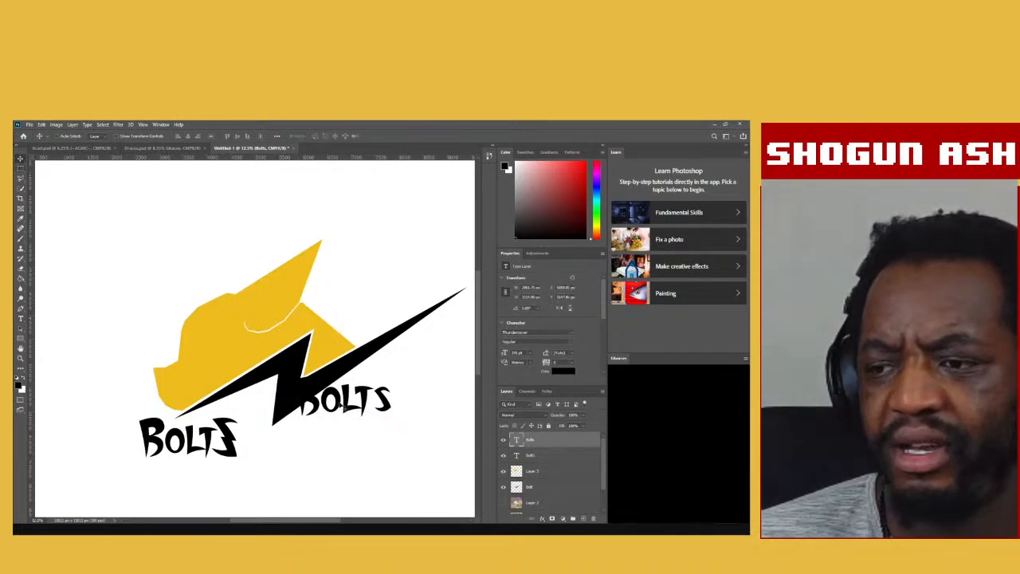
pyautogui.moveTo(352, 405); pyautogui.dragTo(341, 437)
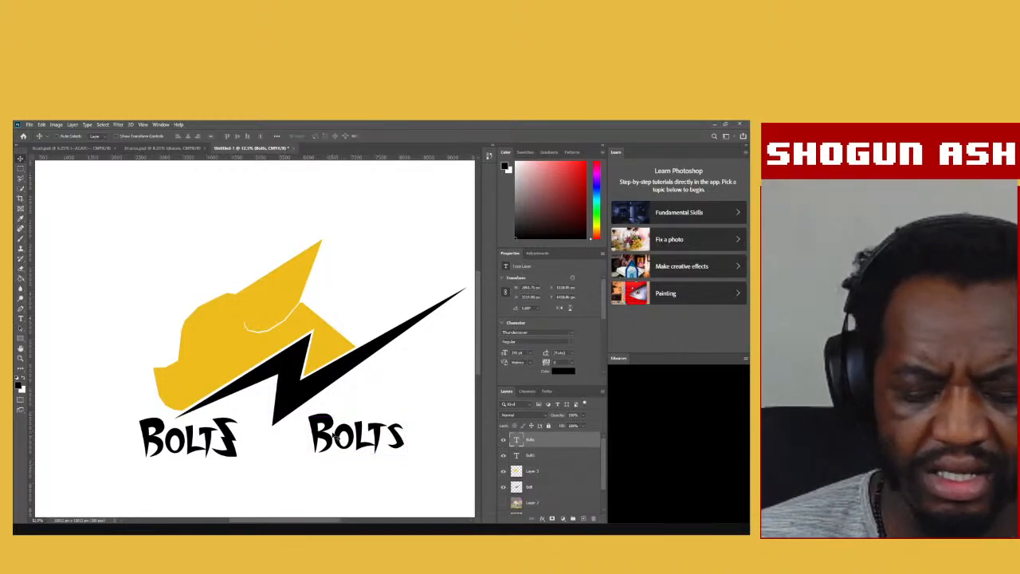
# Try rotating the second Bolts text to slope upward along the bolt, and delete its layer.
pyautogui.hotkey('ctrl', 't')
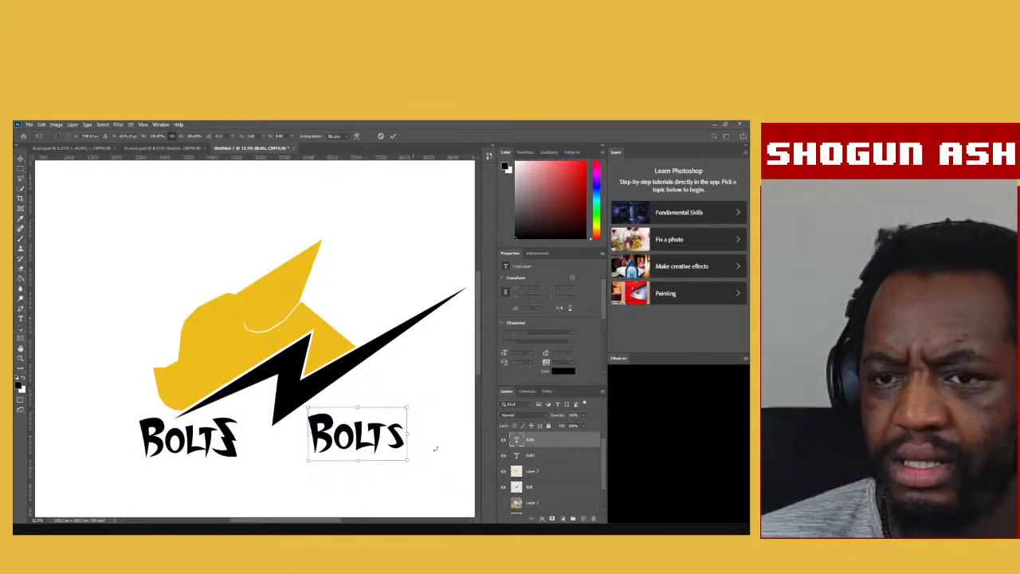
pyautogui.moveTo(435, 449); pyautogui.dragTo(284, 460)
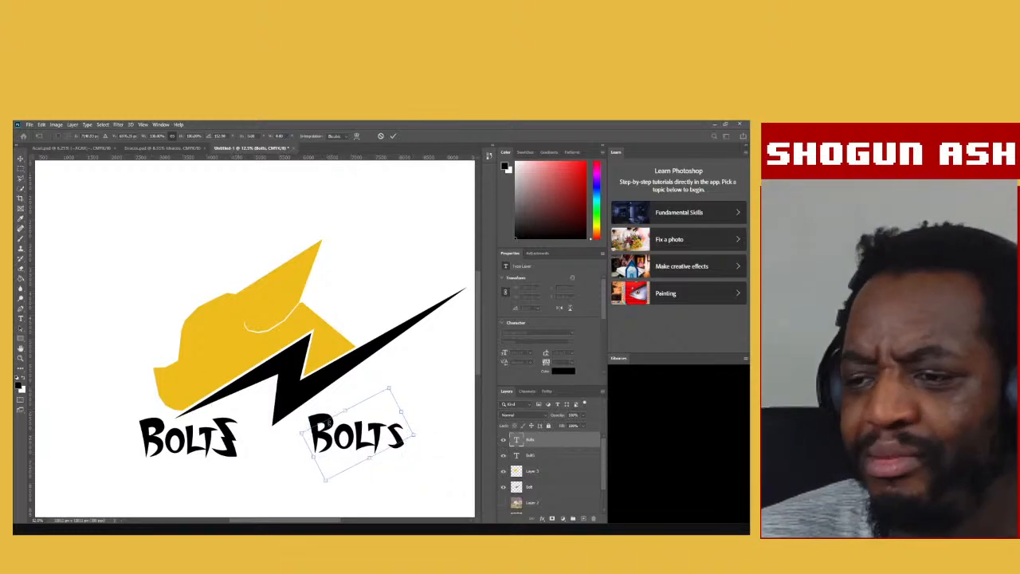
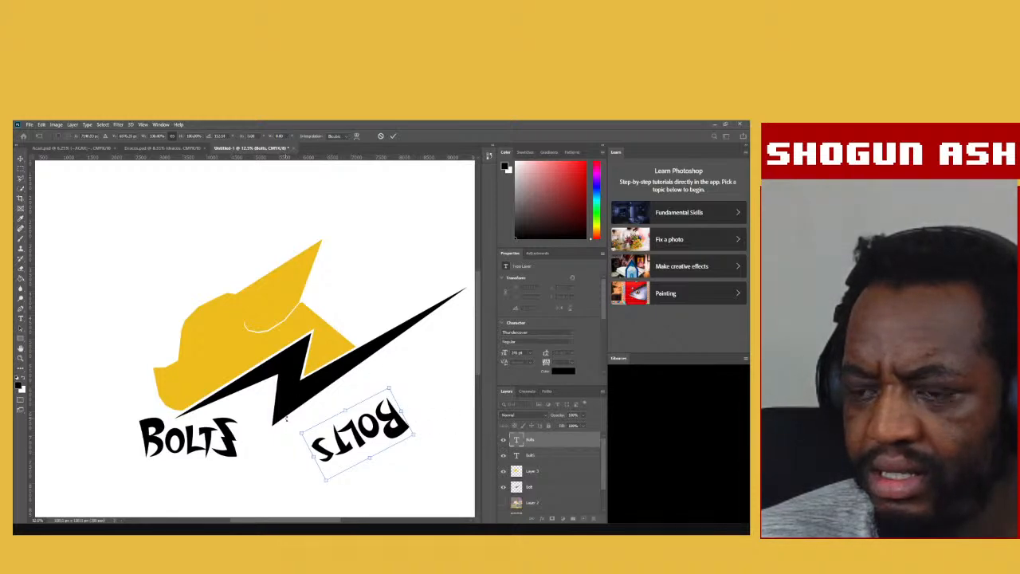
pyautogui.moveTo(286, 419); pyautogui.dragTo(288, 425)
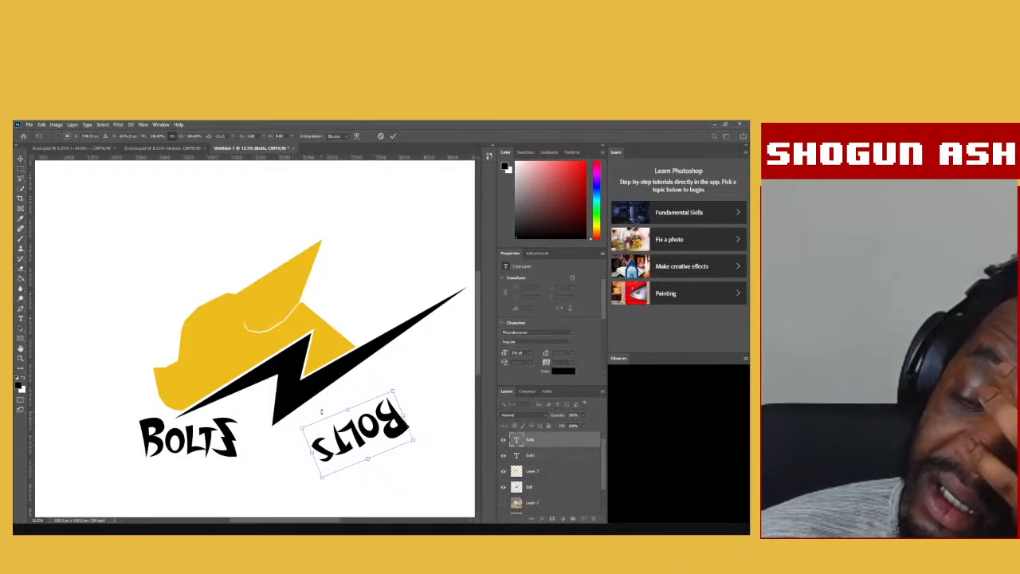
pyautogui.click(309, 415)
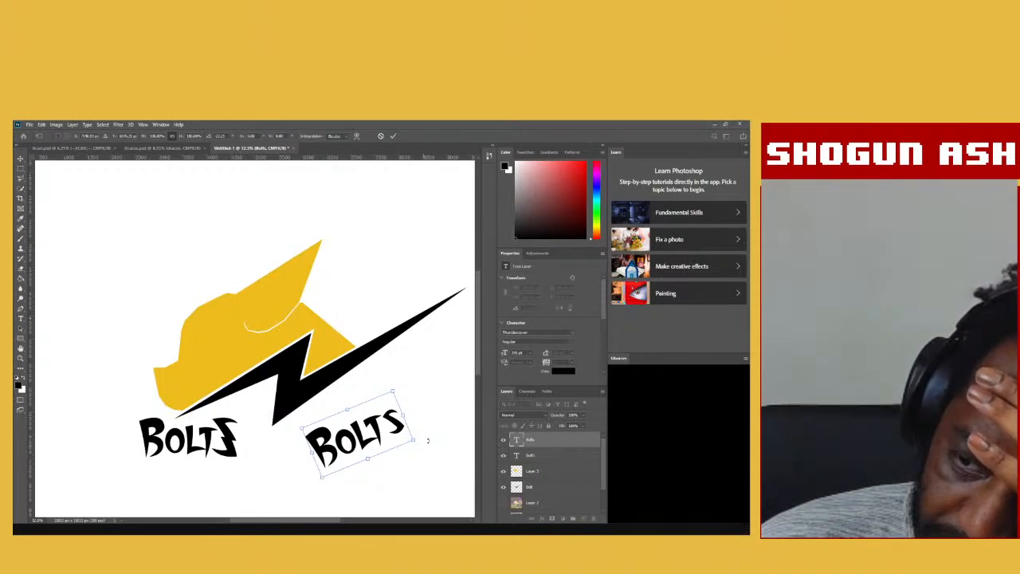
pyautogui.moveTo(427, 438); pyautogui.dragTo(429, 439)
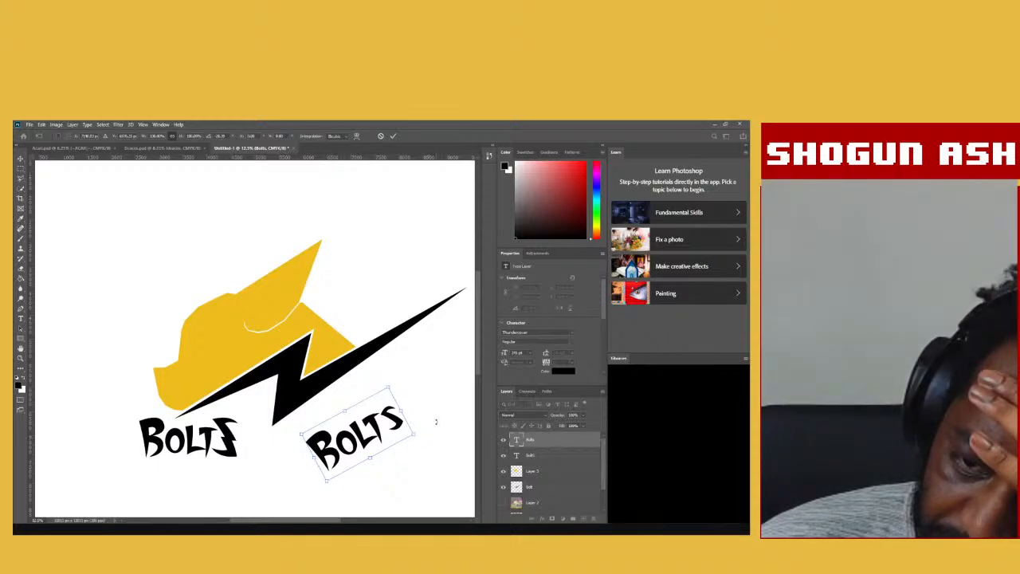
pyautogui.moveTo(437, 421); pyautogui.dragTo(431, 406)
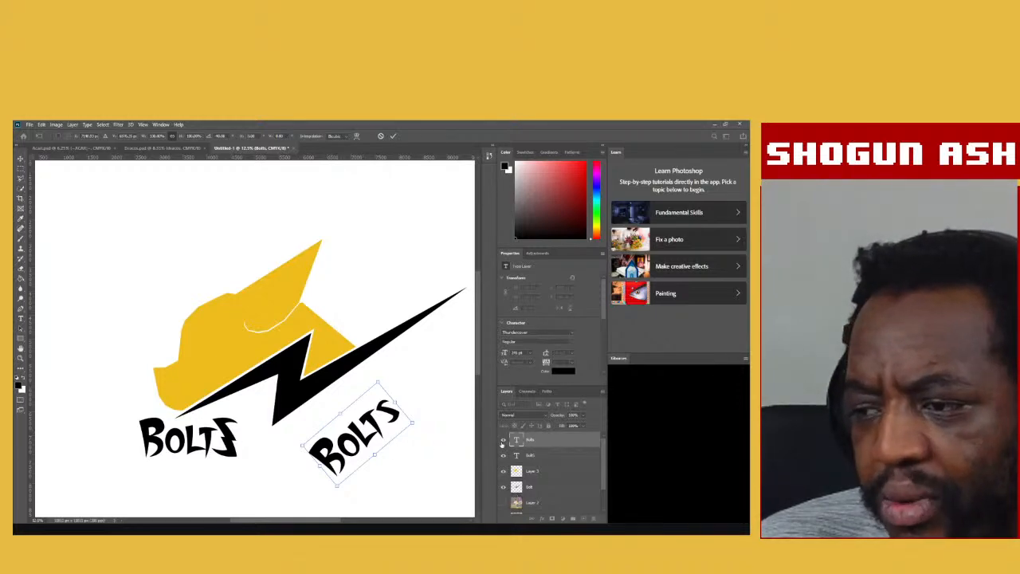
pyautogui.press('Return')
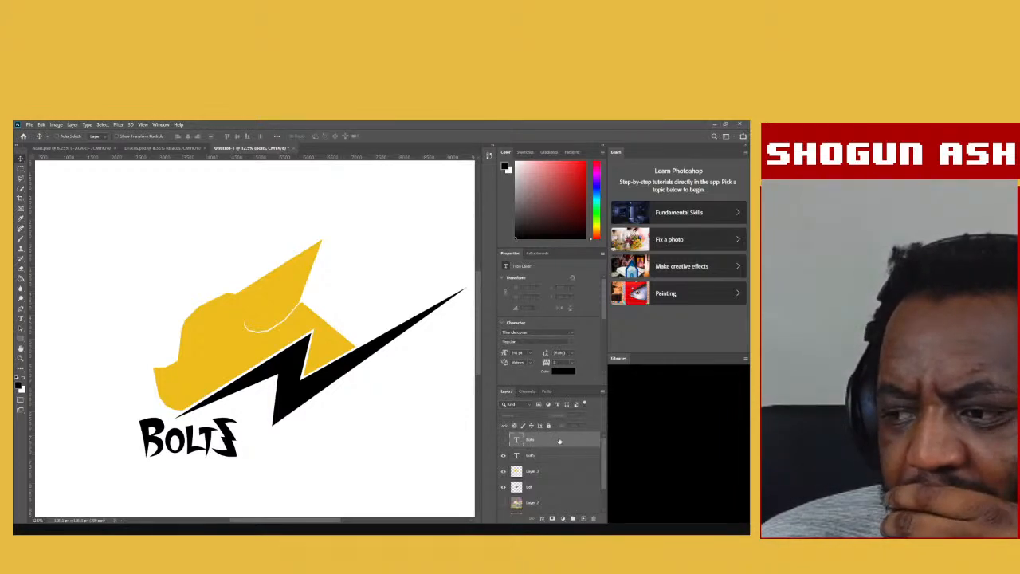
pyautogui.moveTo(560, 441); pyautogui.dragTo(593, 519)
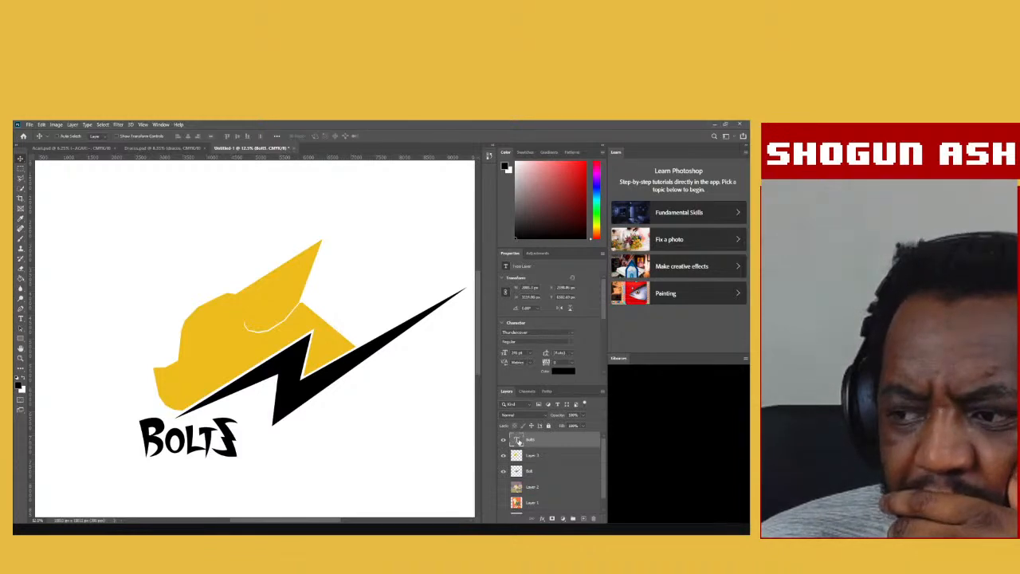
# Change the final S of the remaining name text to lowercase and append an exclamation mark so it reads Bolts!
pyautogui.doubleClick(517, 441)
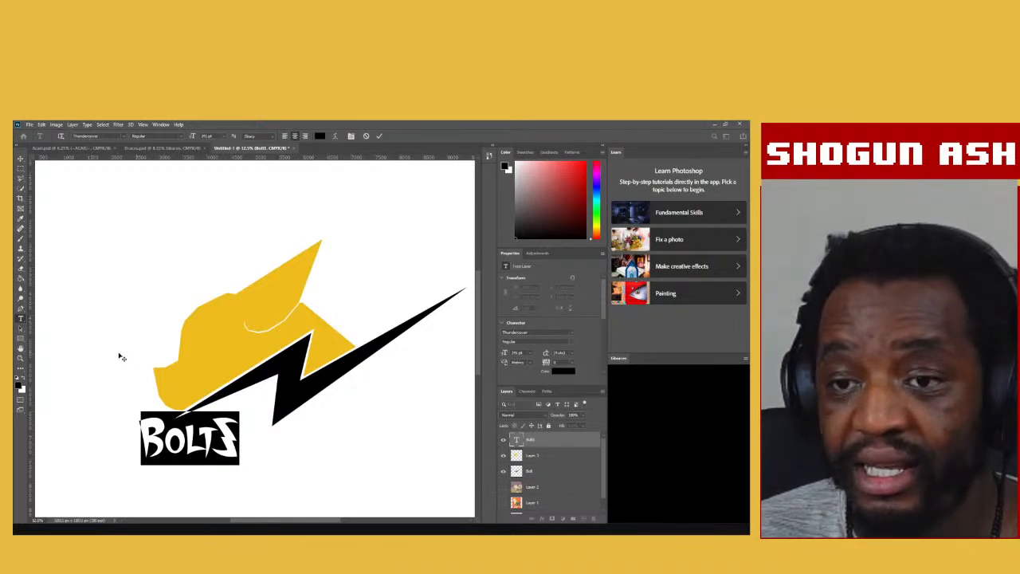
pyautogui.click(227, 446)
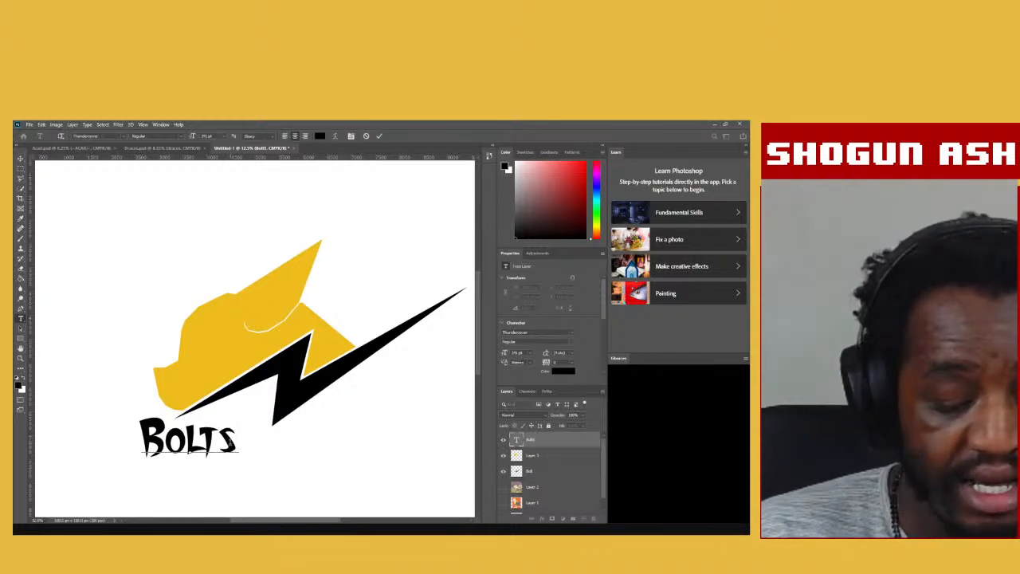
pyautogui.write('!')
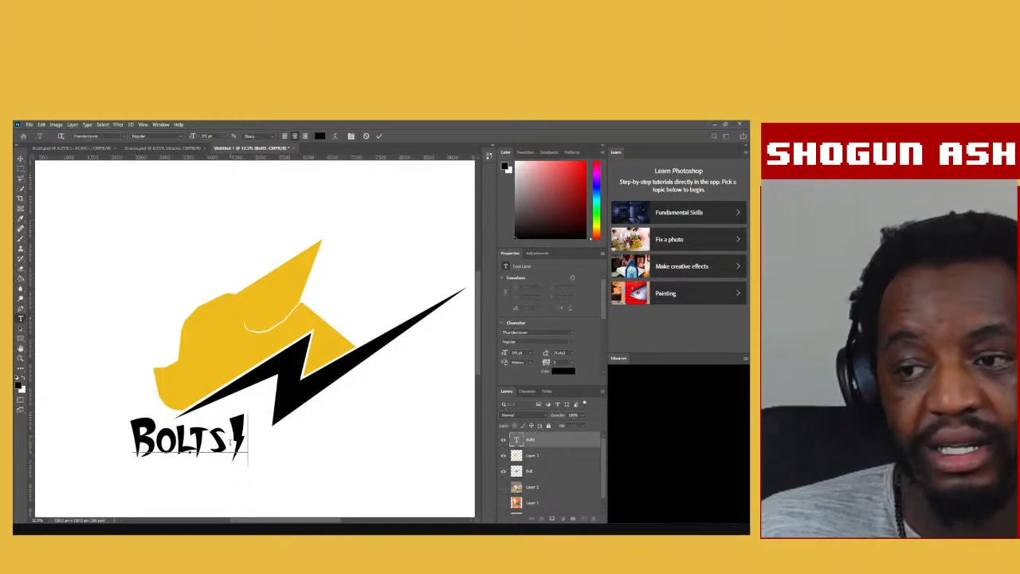
pyautogui.click(21, 159)
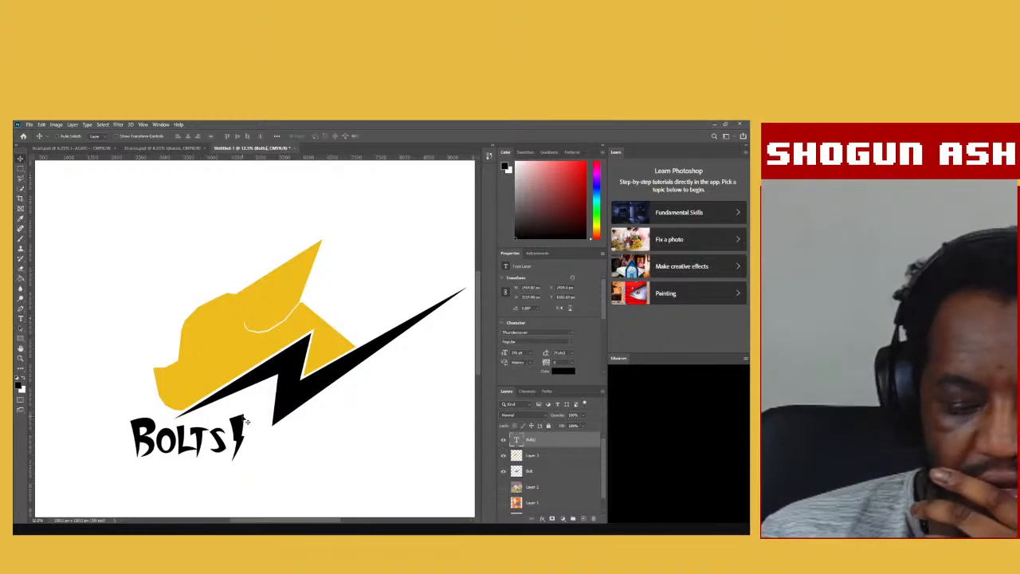
# Compare the whole logo with and without the Bolts! text by toggling that layer's visibility.
pyautogui.hotkey('ctrl', '-')
pyautogui.hotkey('ctrl', '-')
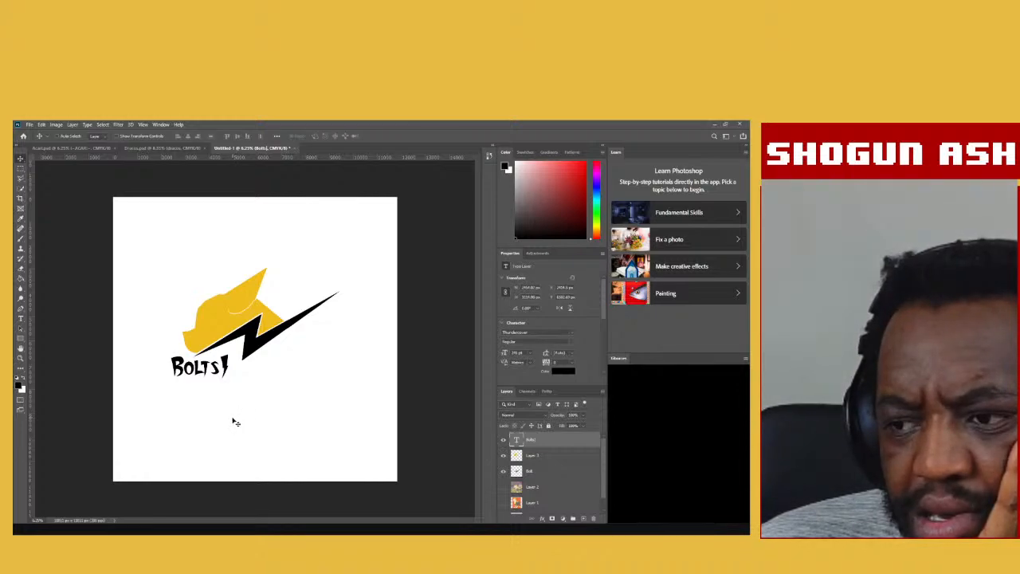
pyautogui.click(504, 439)
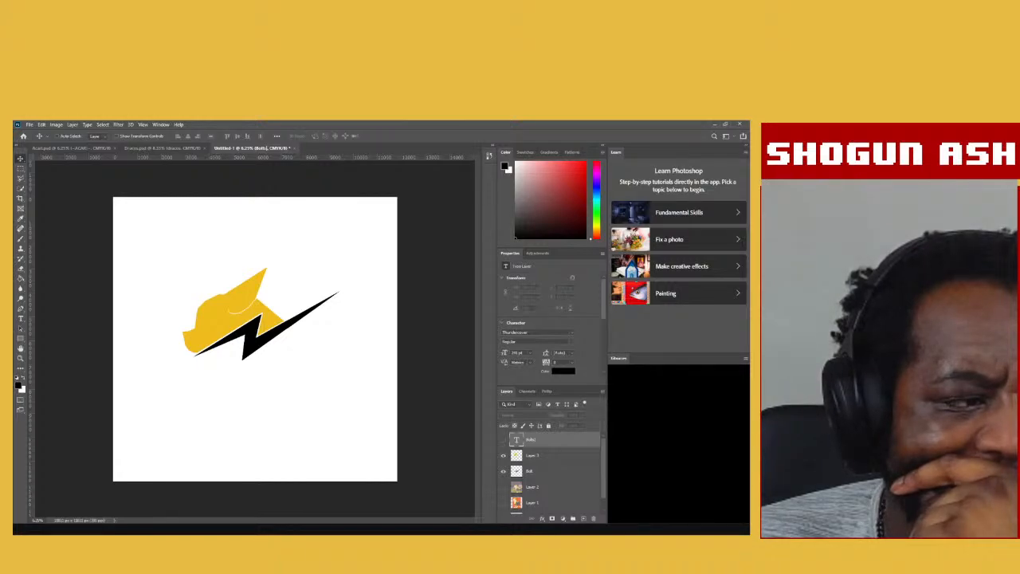
pyautogui.click(503, 440)
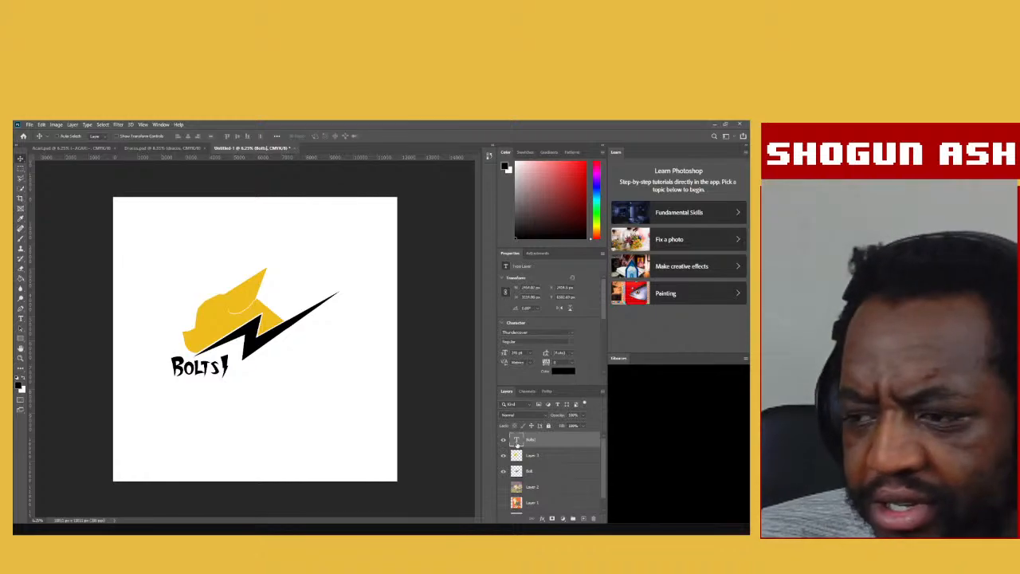
# Try alternate characters for the final S of the Bolts! text, and put the lowercase s back.
pyautogui.doubleClick(516, 444)
pyautogui.click(221, 368)
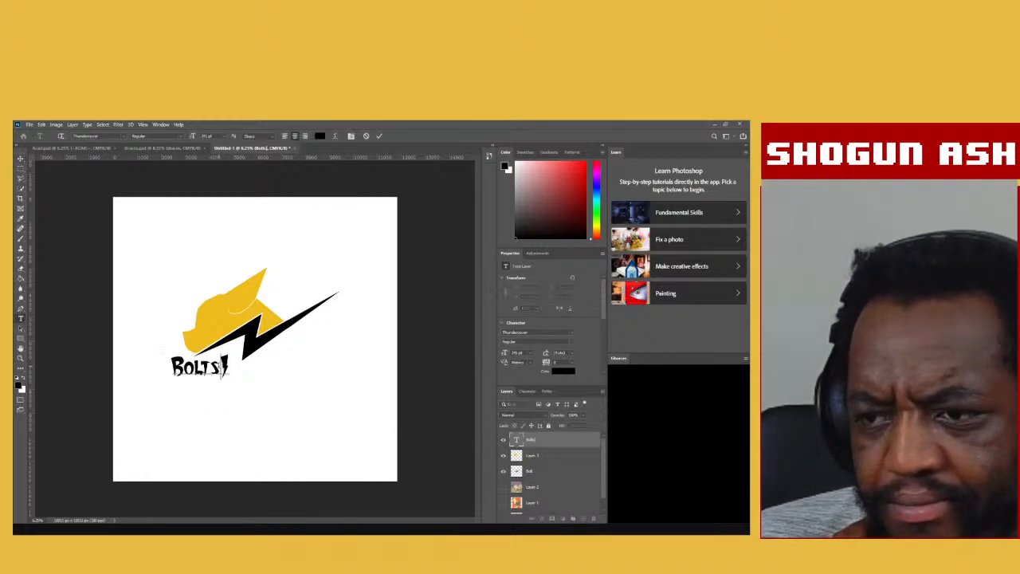
pyautogui.press('BackSpace')
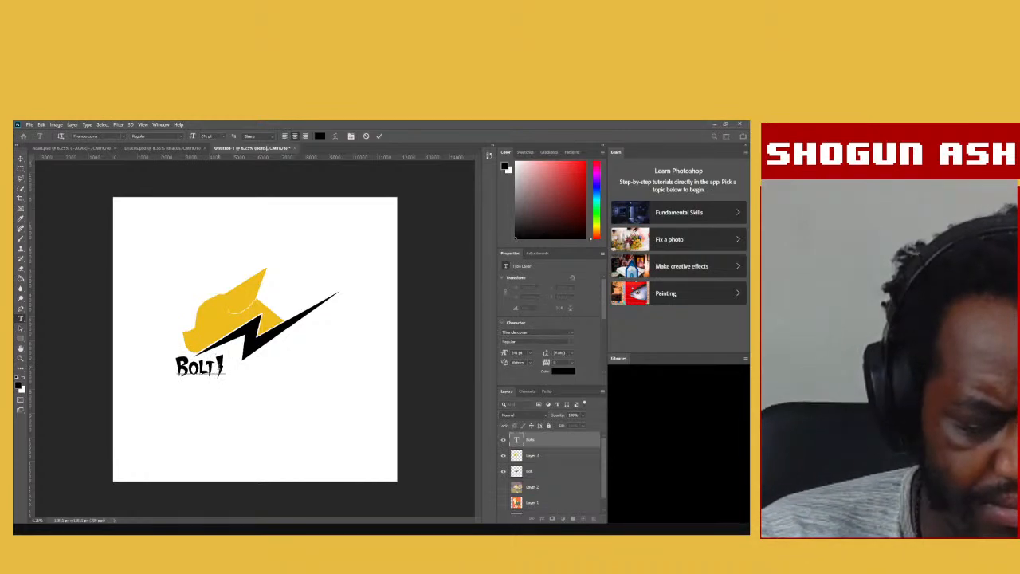
pyautogui.write('s')
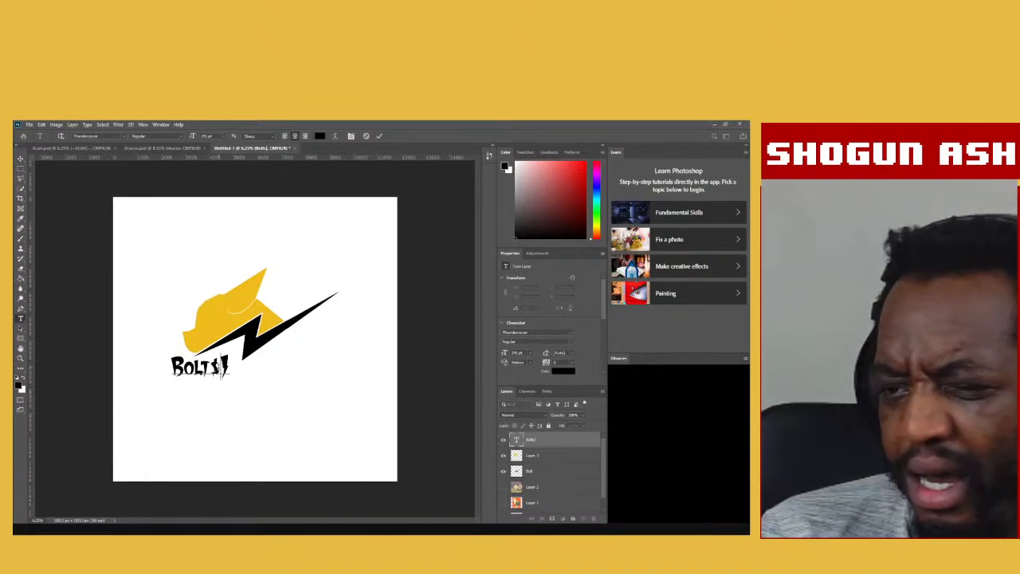
pyautogui.press('BackSpace')
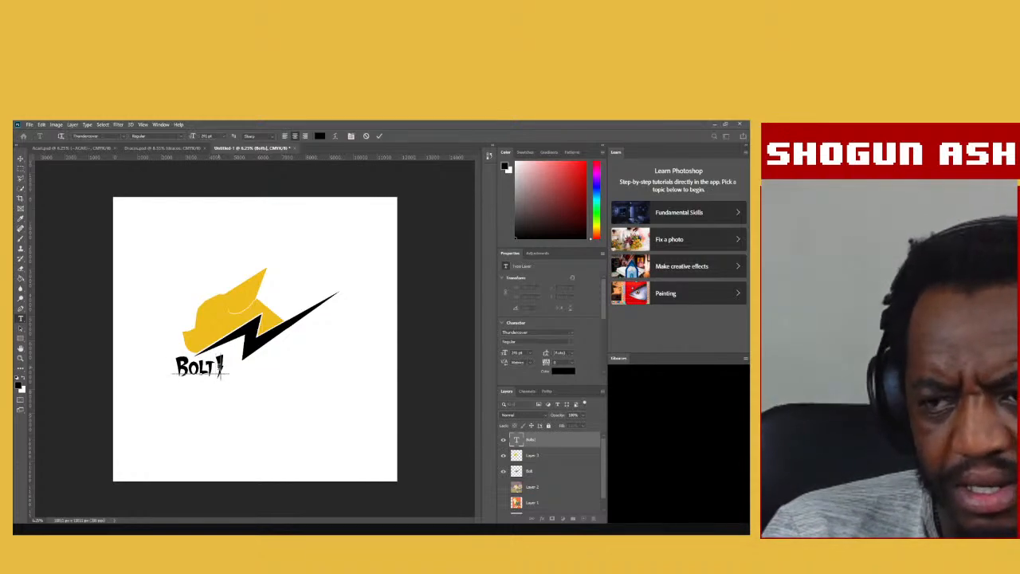
pyautogui.write('s')
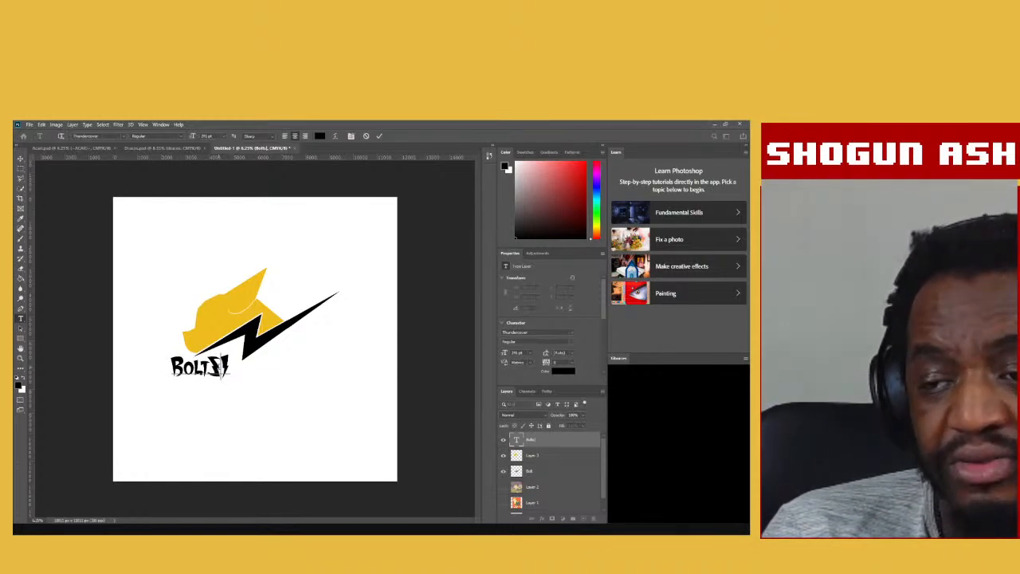
pyautogui.press('BackSpace')
pyautogui.write('s')
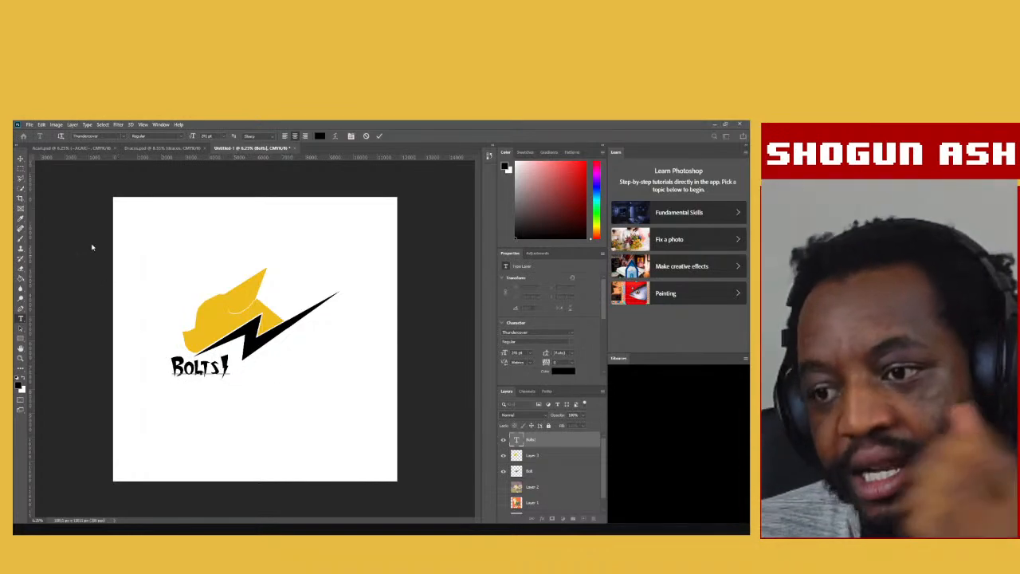
pyautogui.click(21, 158)
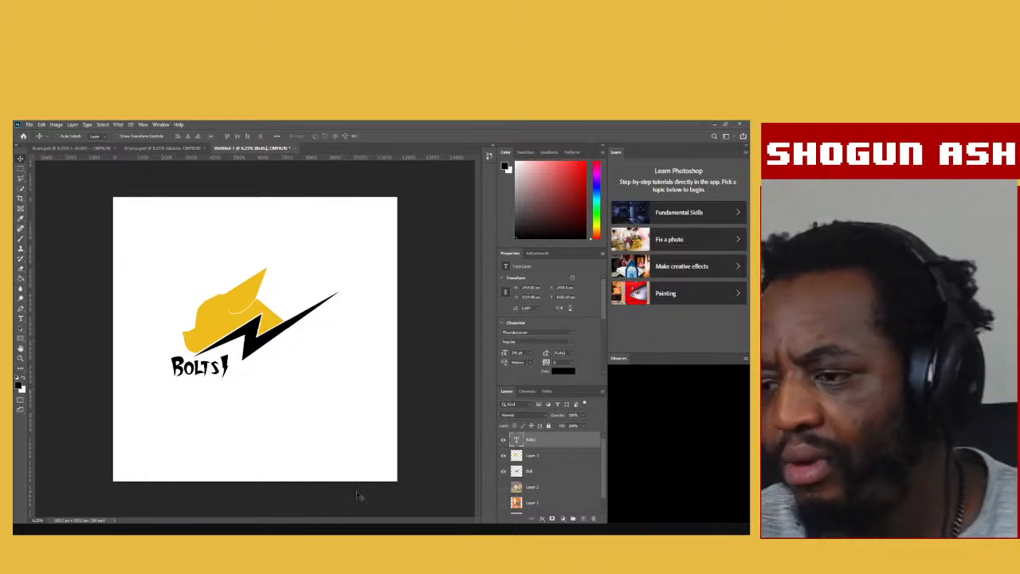
# Unlock the white background layer and give it a black Color Overlay.
pyautogui.scroll(-1, 550, 497)
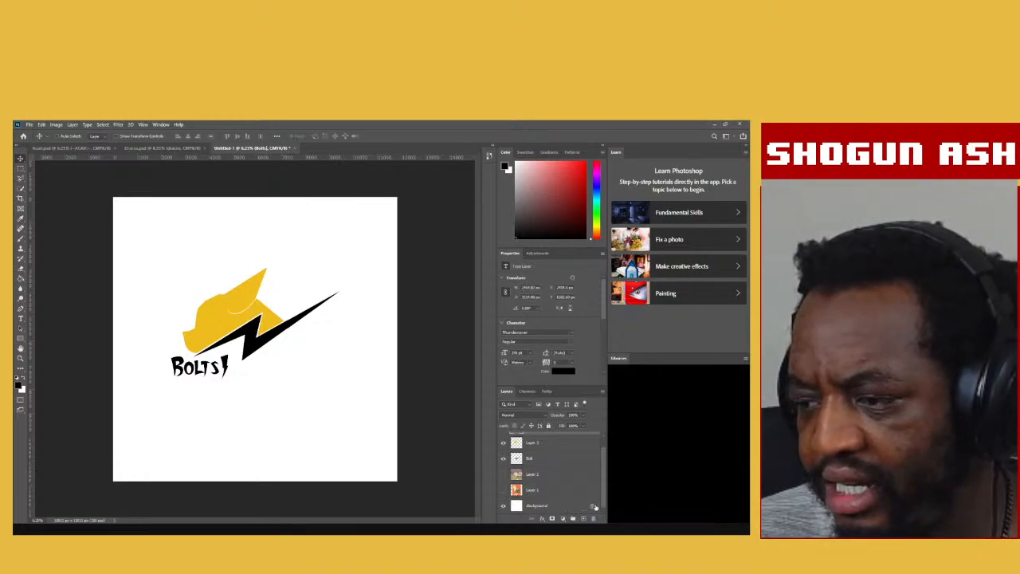
pyautogui.click(592, 506)
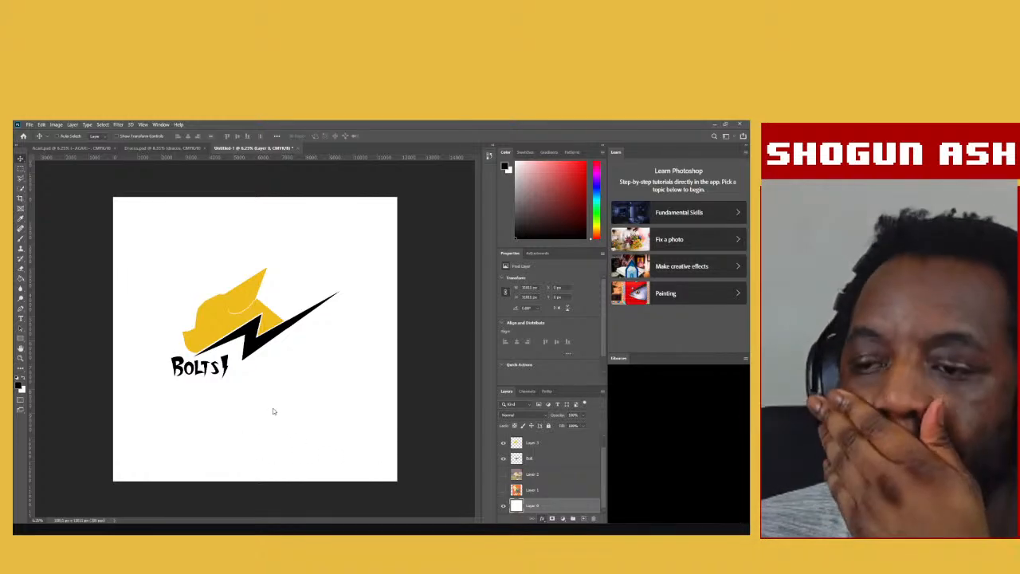
pyautogui.doubleClick(514, 501)
pyautogui.click(54, 304)
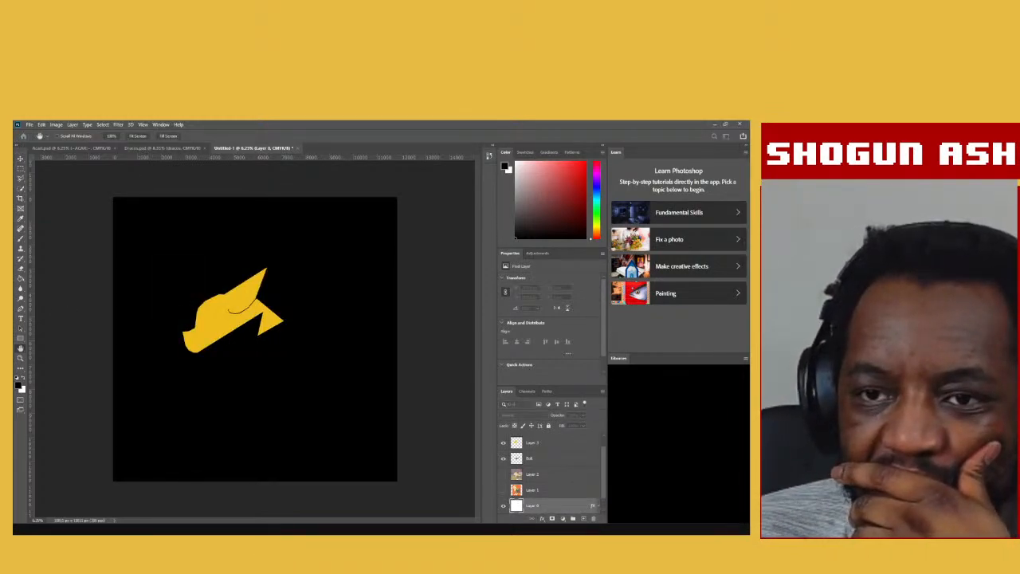
# Add a white Color Overlay to the Bolt layer.
pyautogui.click(557, 461)
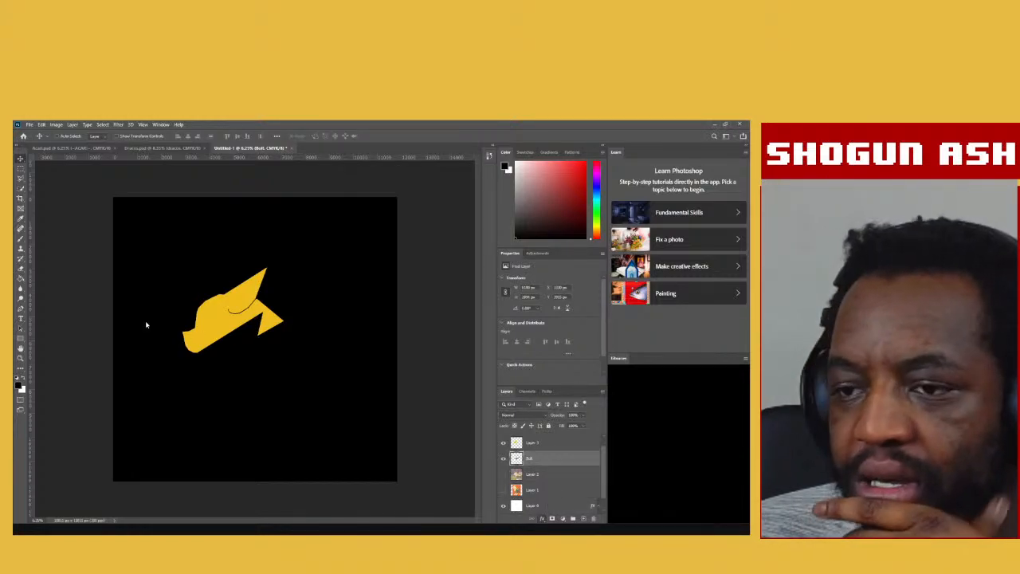
pyautogui.click(562, 479)
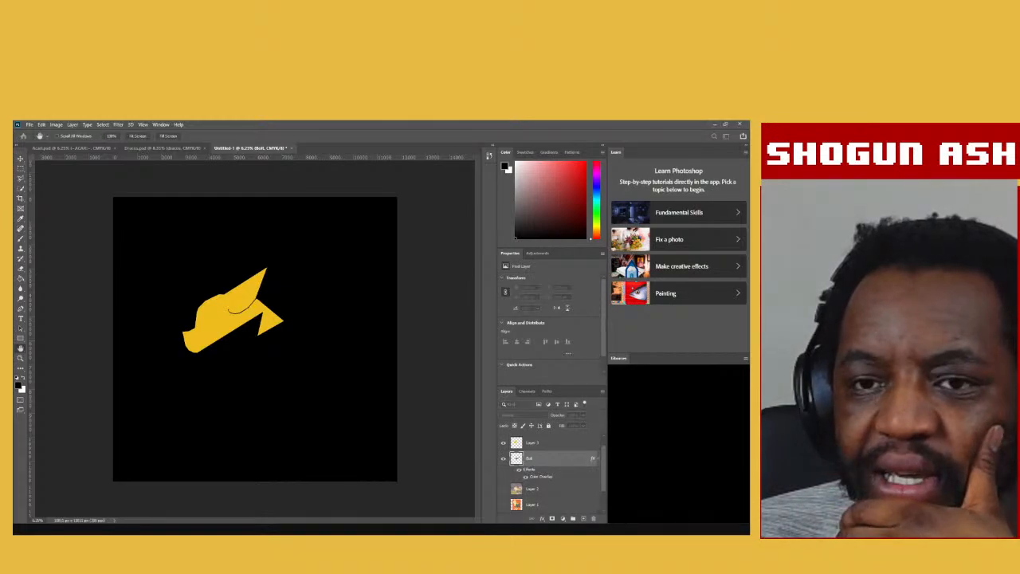
pyautogui.click(374, 249)
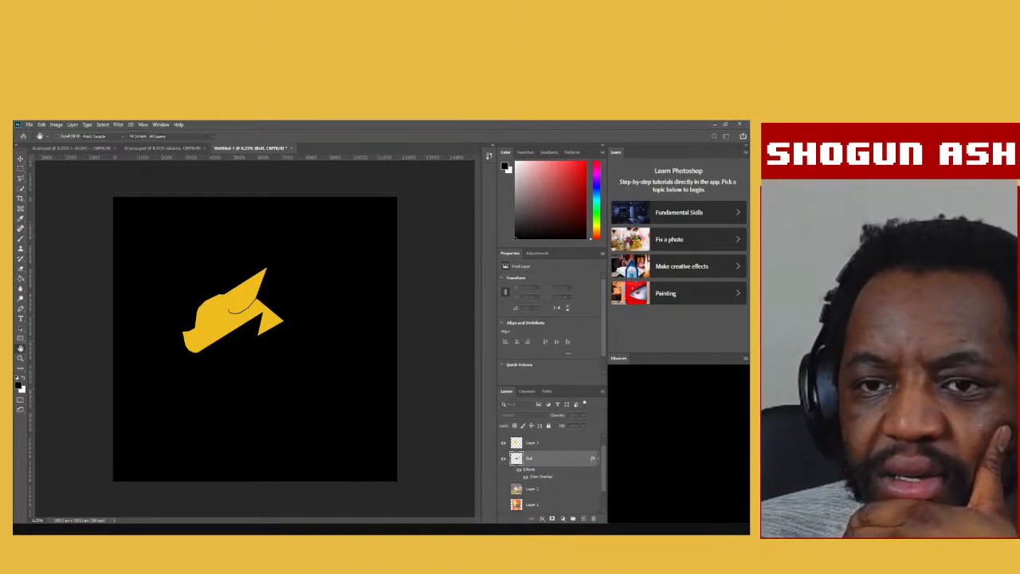
pyautogui.click(281, 267)
pyautogui.click(464, 267)
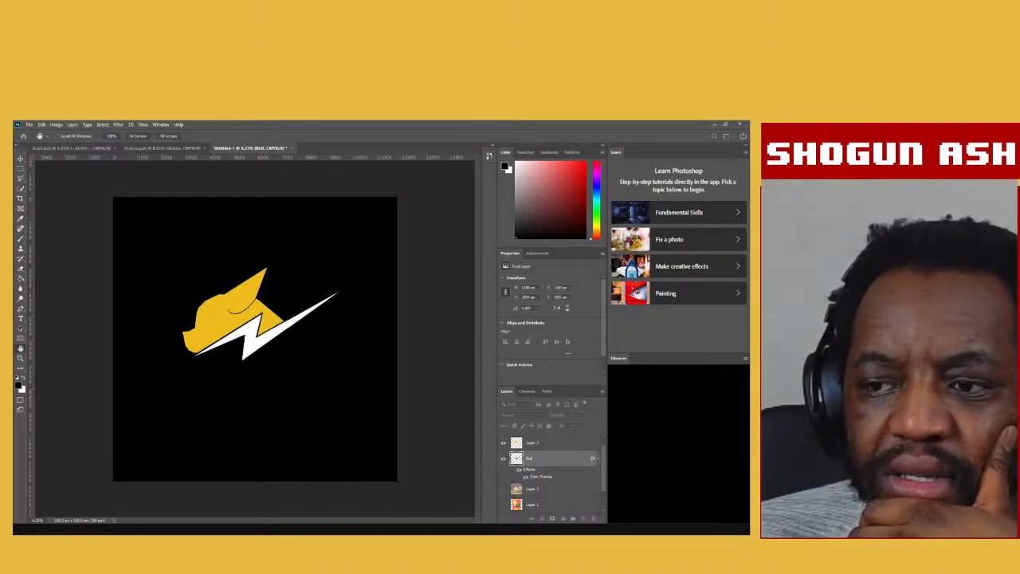
# Recolor the whole Bolts! text white.
pyautogui.scroll(1, 566, 457)
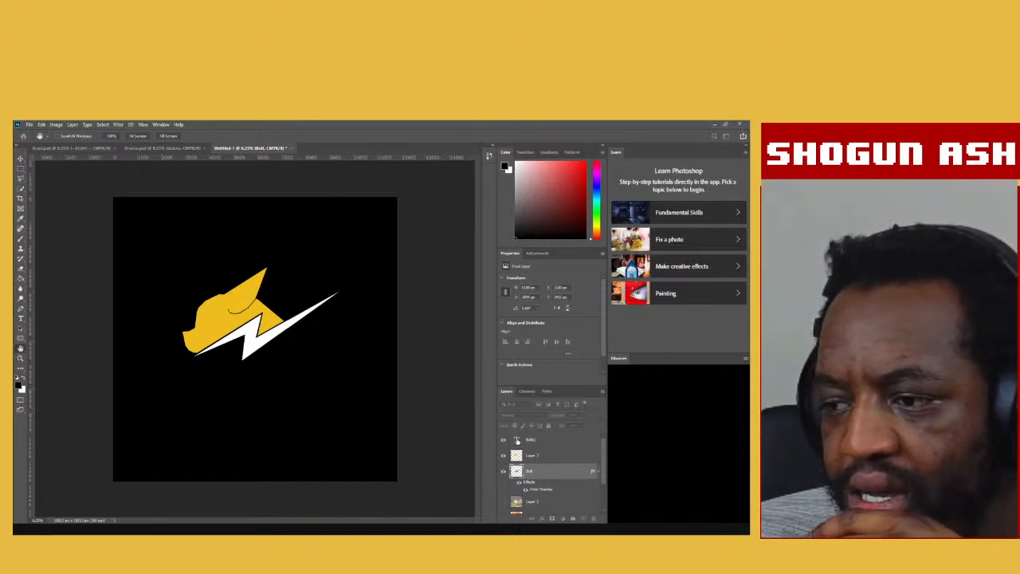
pyautogui.press('v')
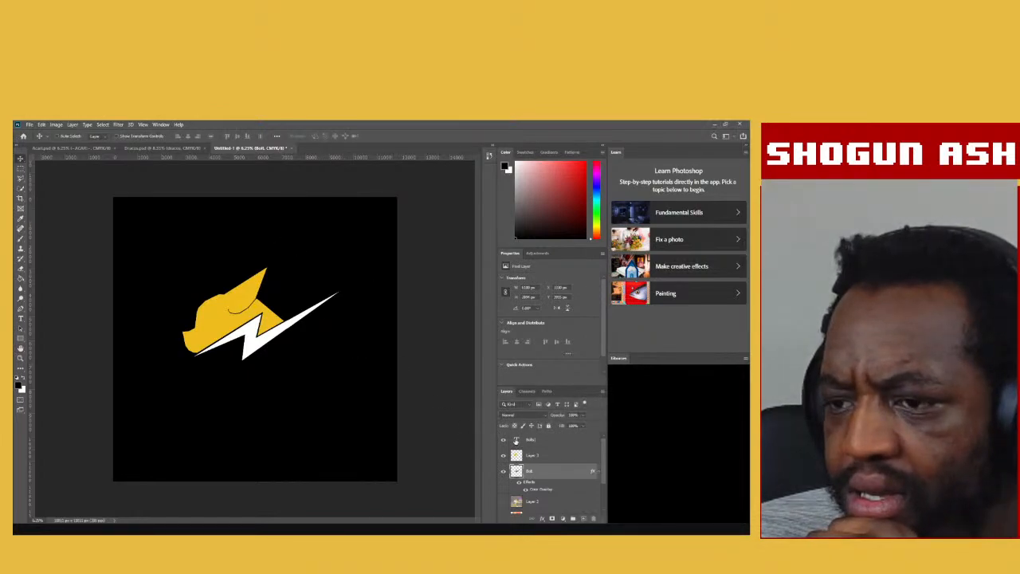
pyautogui.doubleClick(516, 440)
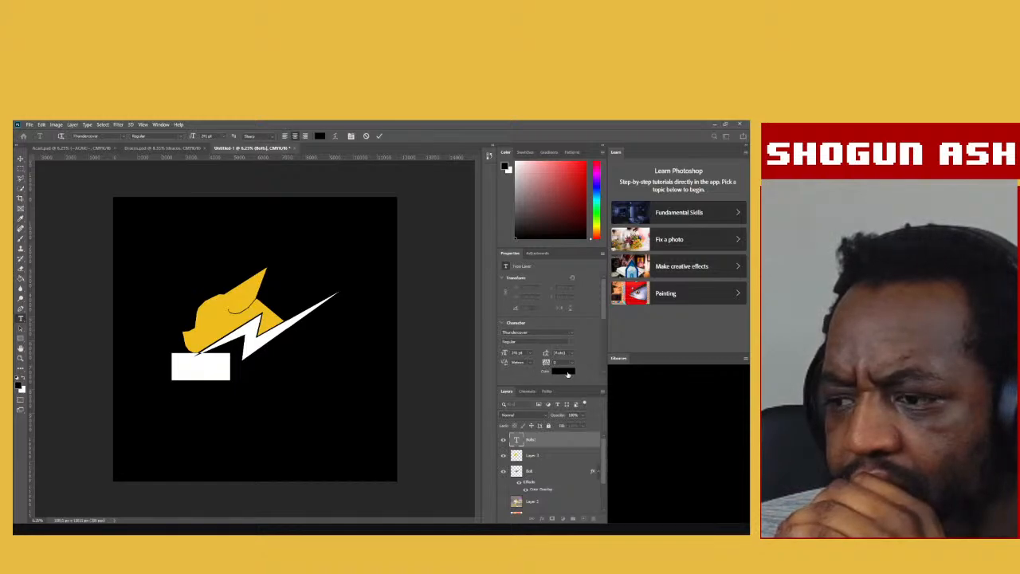
pyautogui.click(565, 371)
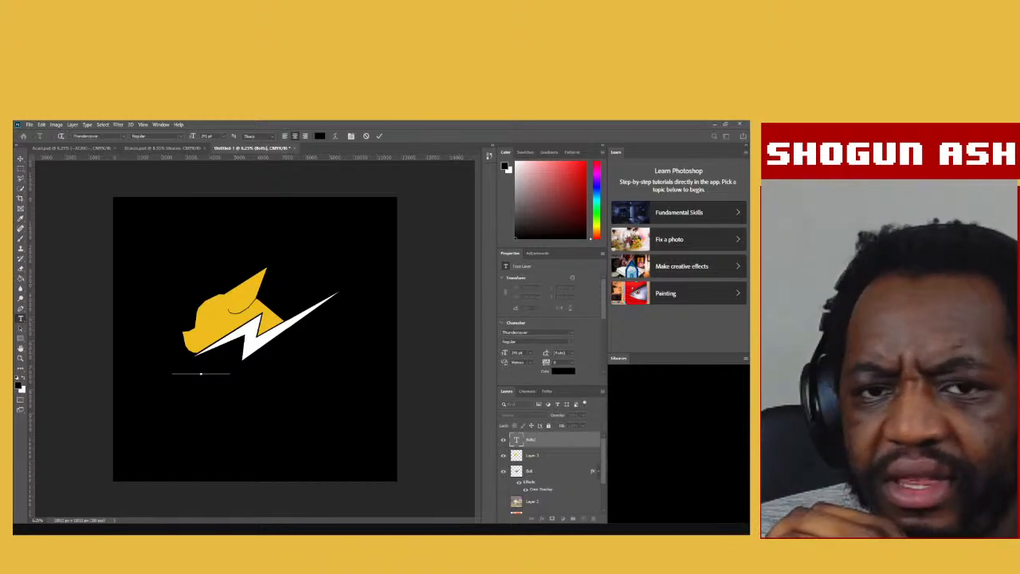
pyautogui.click(169, 349)
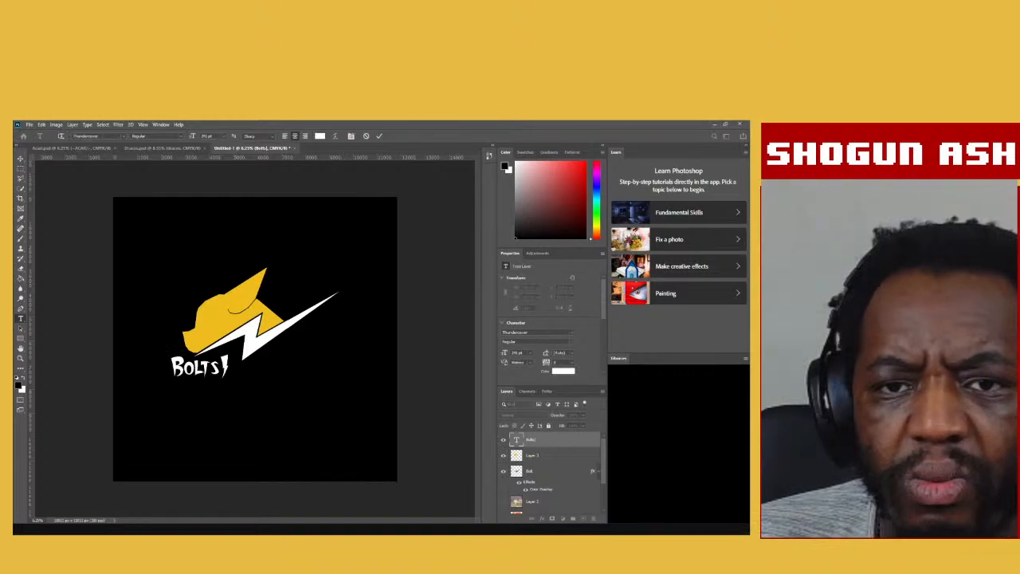
pyautogui.click(45, 284)
# Color only the exclamation mark of Bolts! golden yellow, sampled from the dog's head, and commit the text.
pyautogui.click(224, 368)
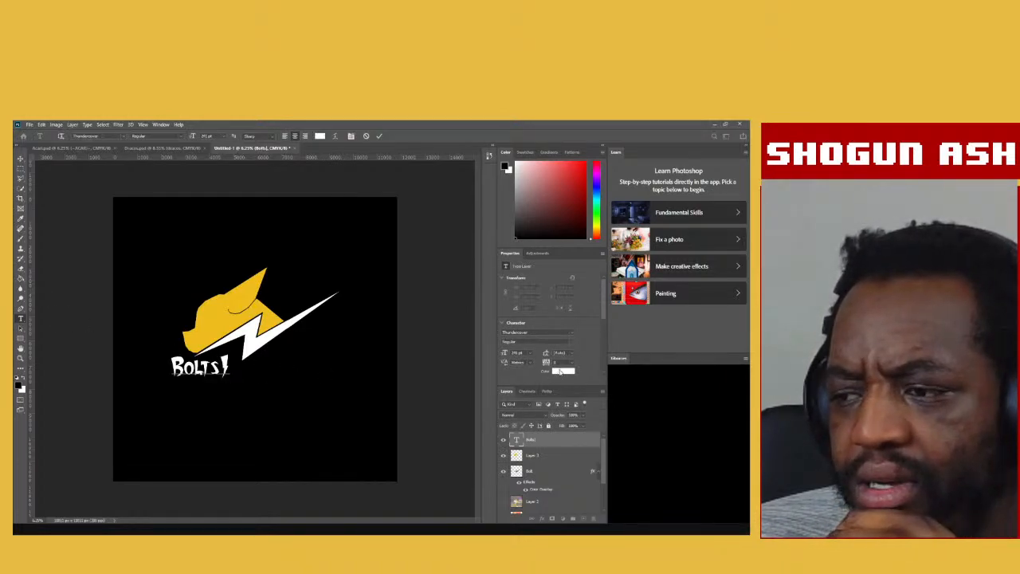
pyautogui.click(214, 312)
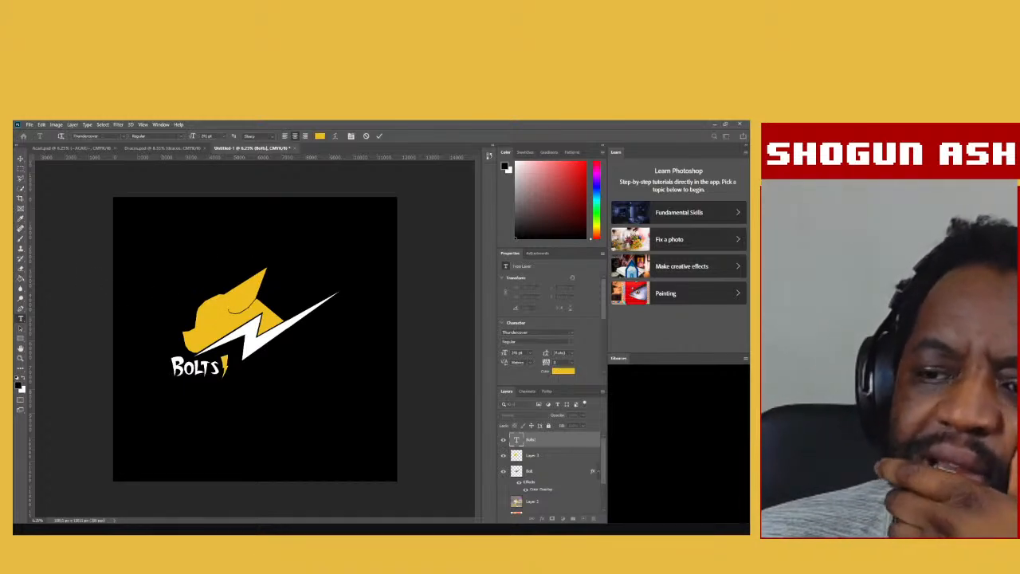
pyautogui.press('Return')
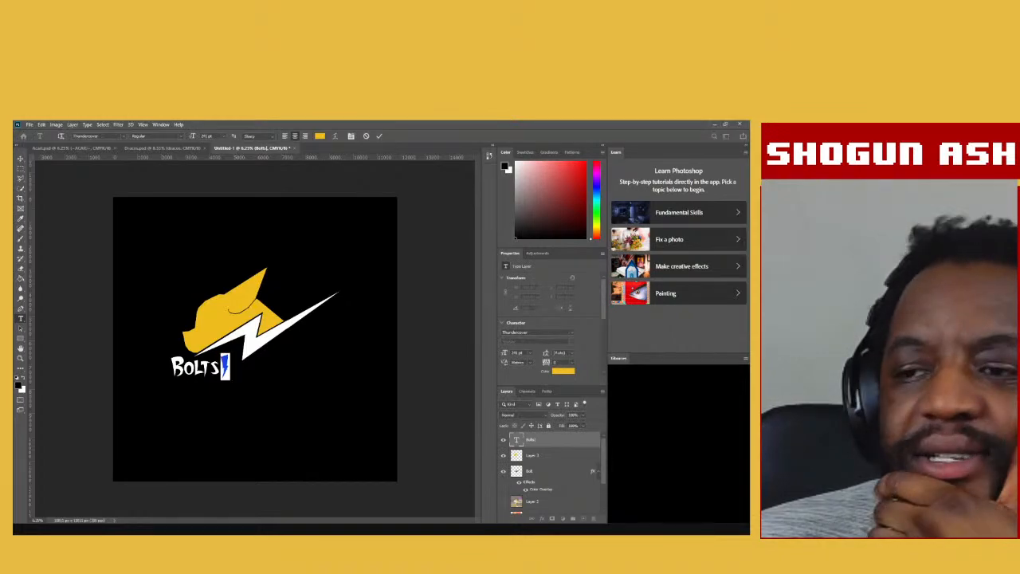
pyautogui.click(21, 160)
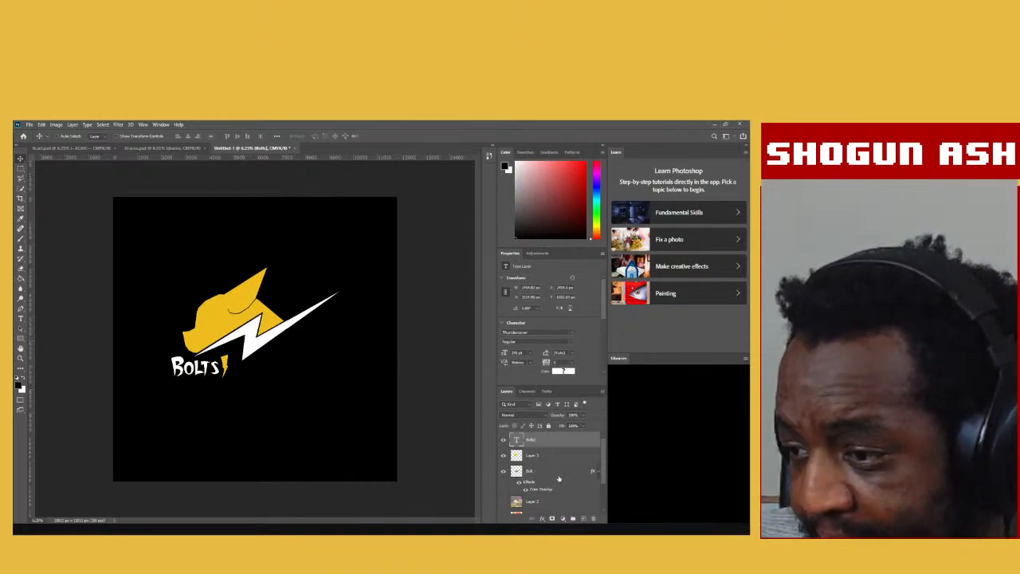
pyautogui.scroll(-3, 561, 476)
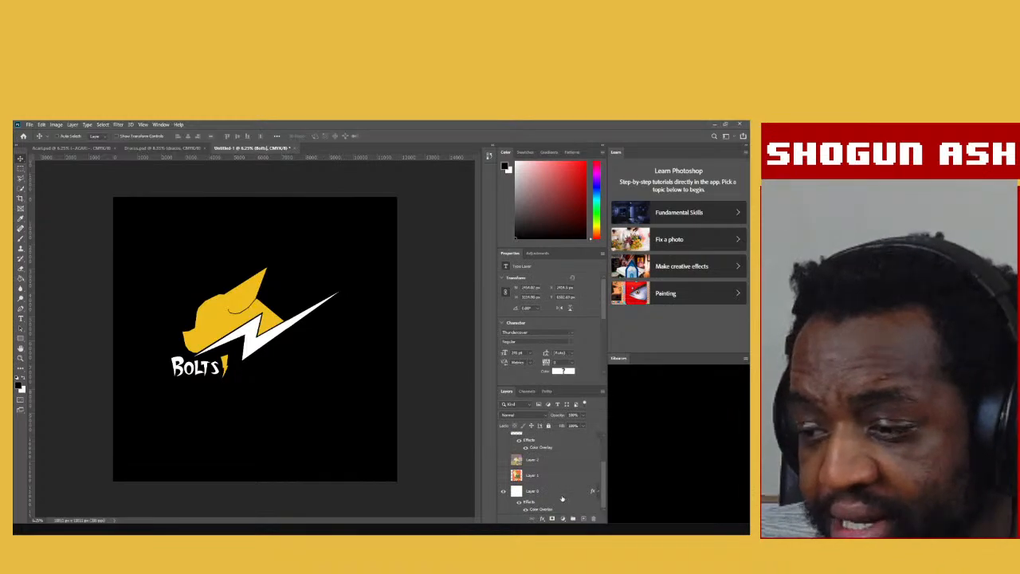
pyautogui.click(539, 509)
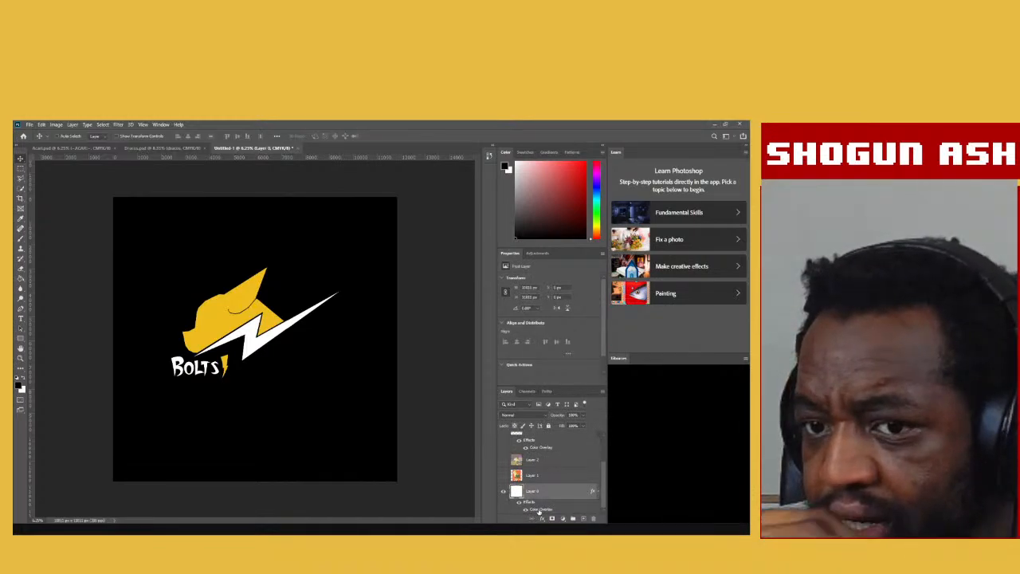
pyautogui.doubleClick(539, 510)
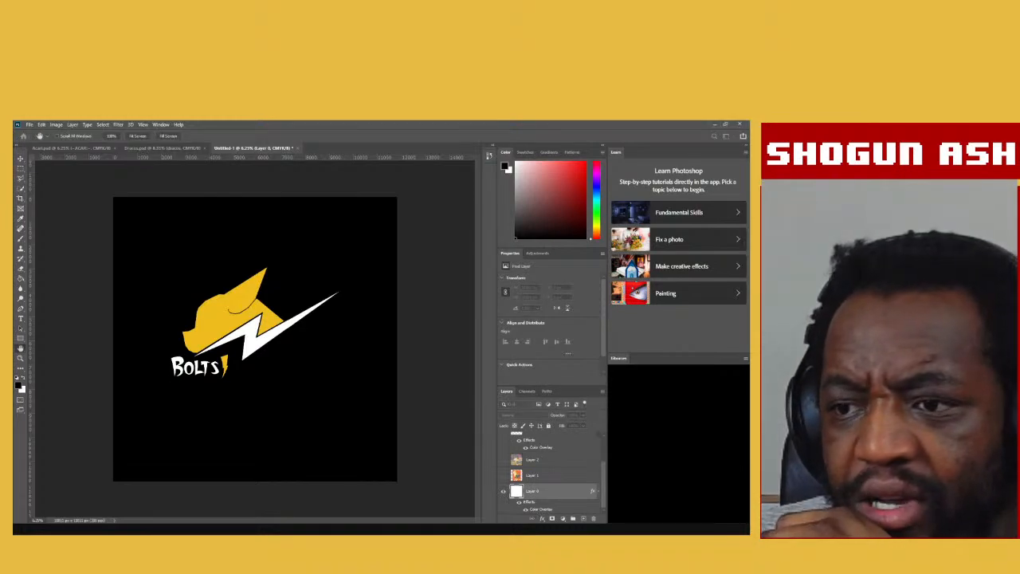
pyautogui.press('Escape')
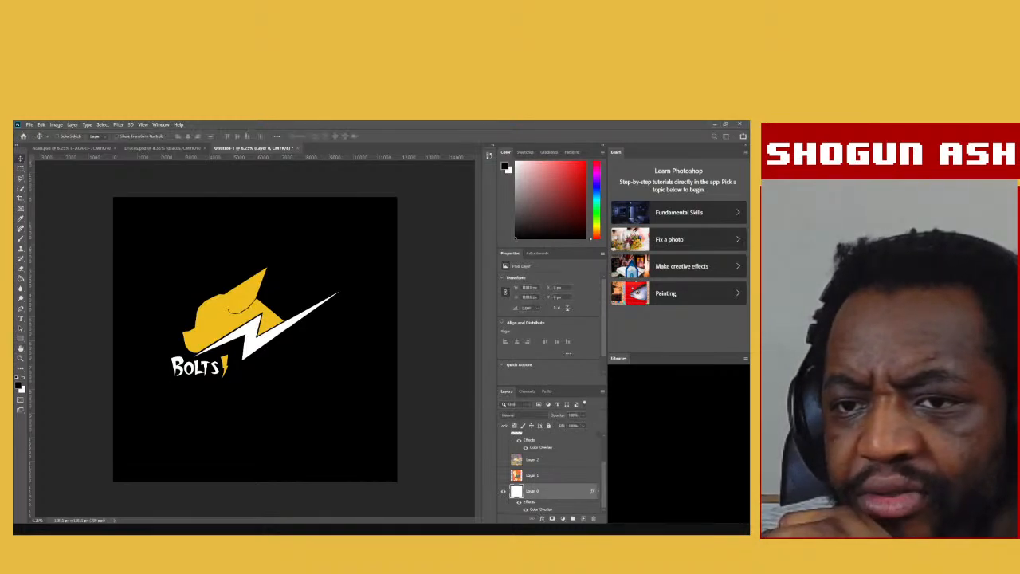
# Change the Bolt layer's Color Overlay to a pale mint green.
pyautogui.scroll(1, 572, 452)
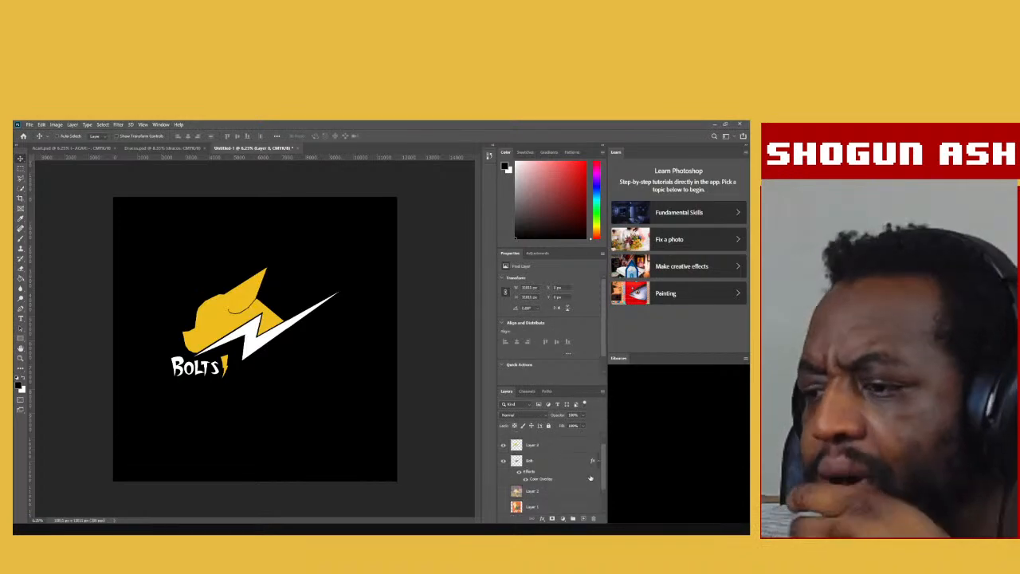
pyautogui.scroll(1, 561, 465)
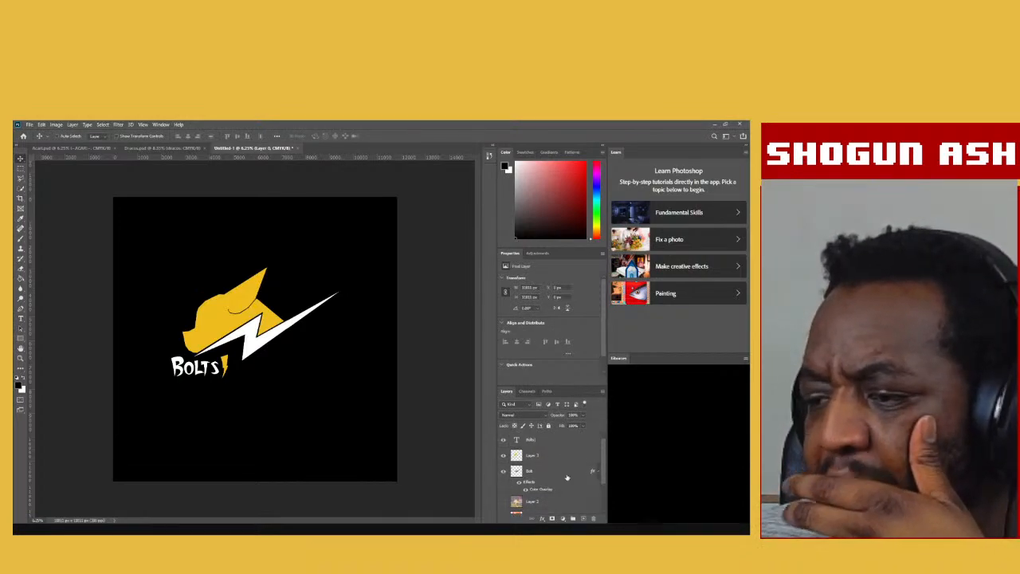
pyautogui.click(541, 489)
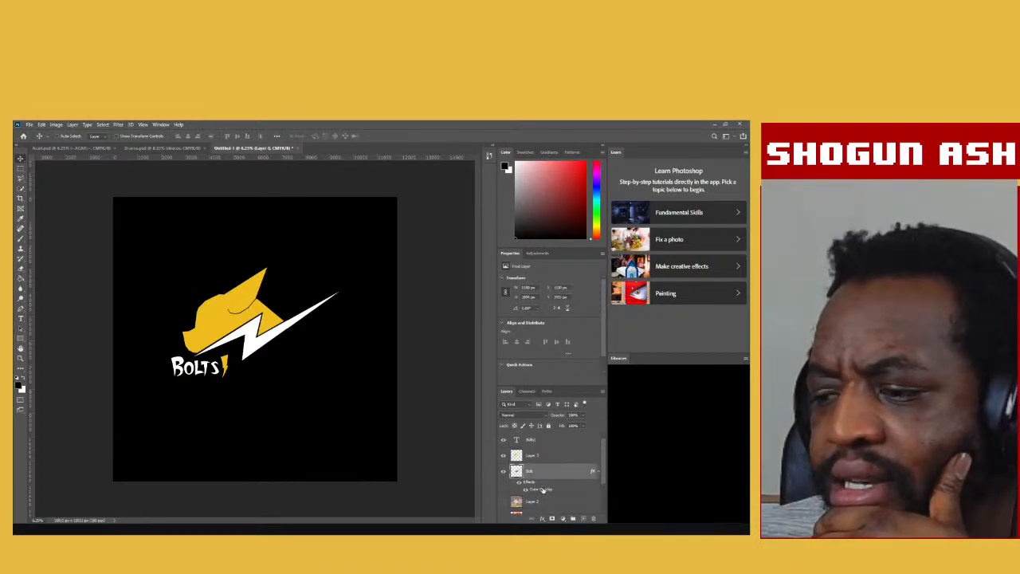
pyautogui.doubleClick(551, 490)
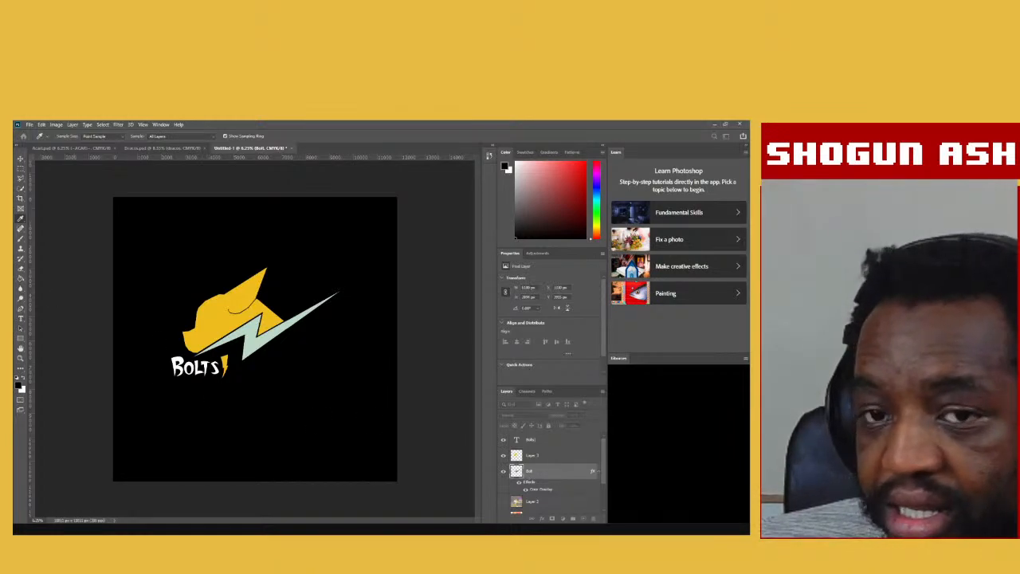
pyautogui.press('h')
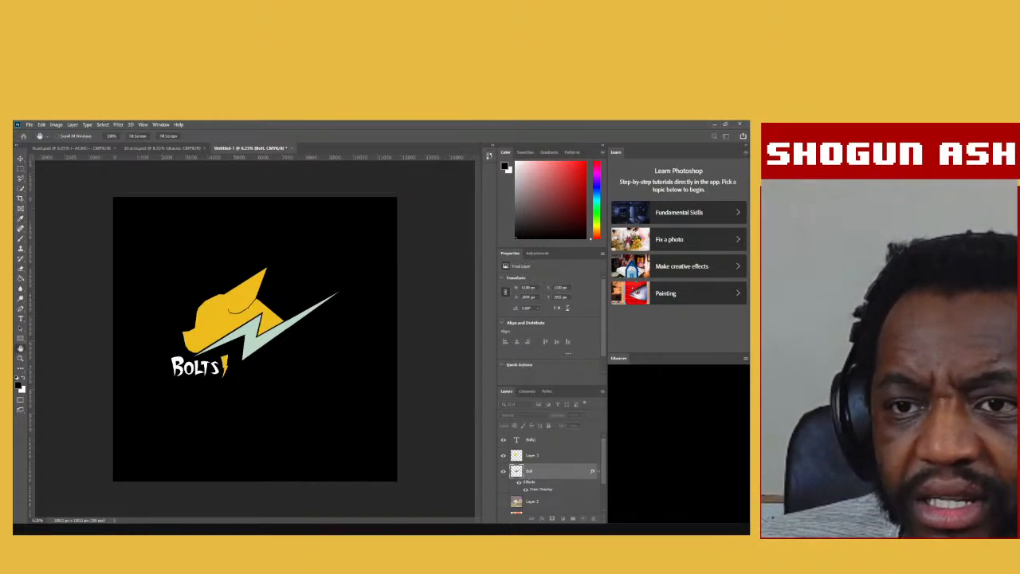
pyautogui.press('v')
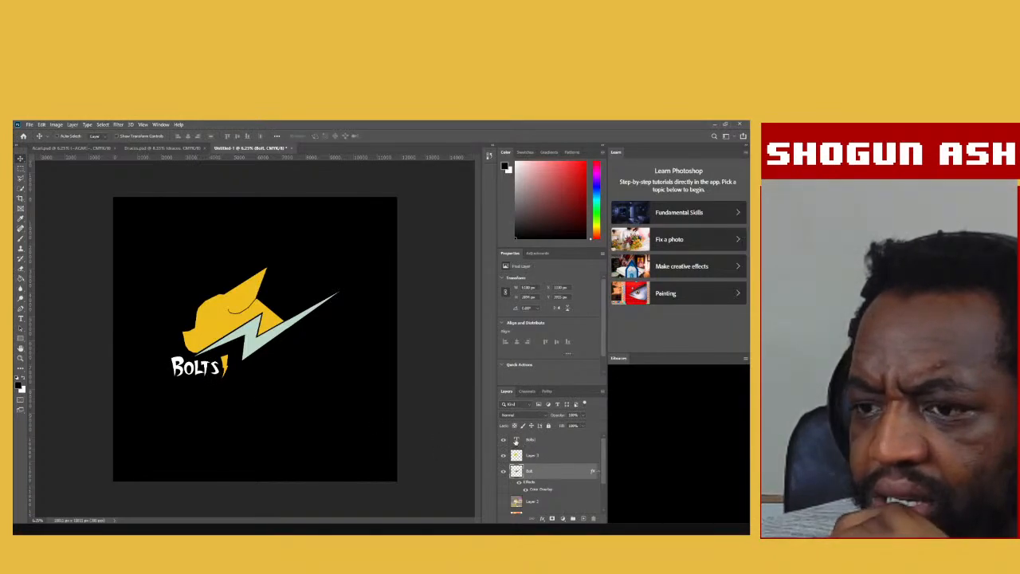
# Recolor only the letters Bolts to the pale mint green sampled from the lightning bolt, and commit the text.
pyautogui.click(517, 442)
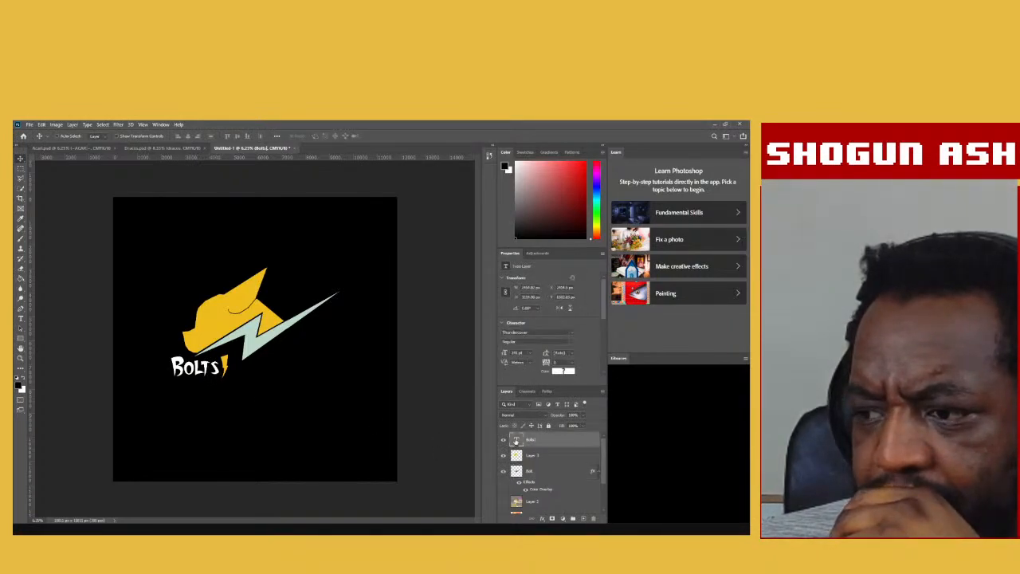
pyautogui.doubleClick(516, 440)
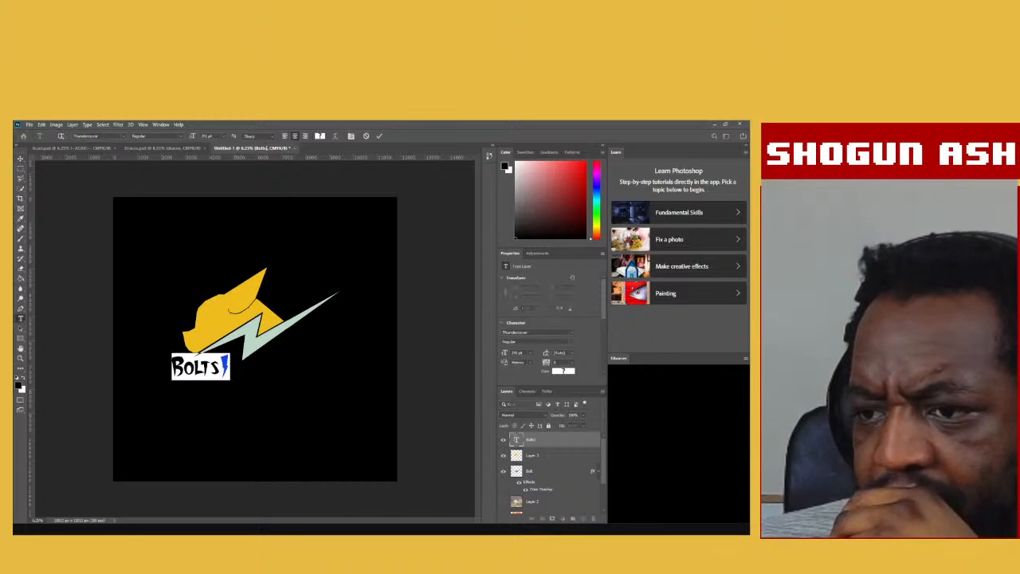
pyautogui.moveTo(220, 366); pyautogui.dragTo(175, 366)
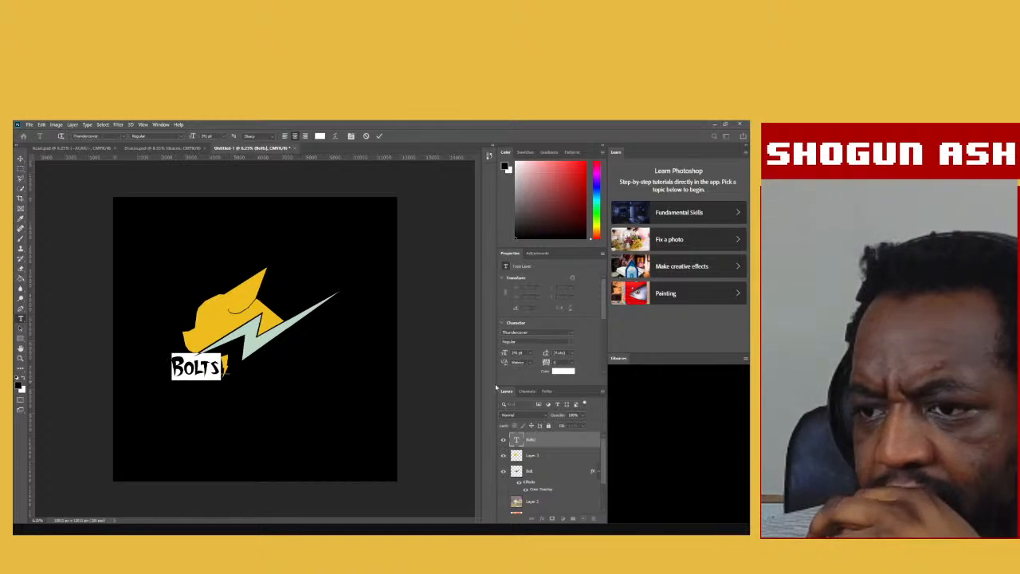
pyautogui.click(558, 372)
pyautogui.click(257, 343)
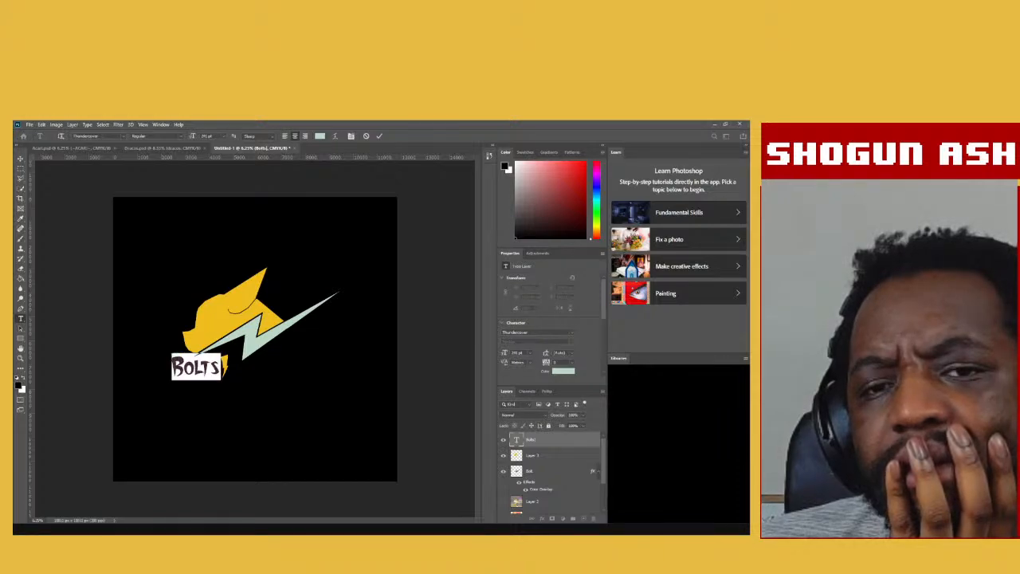
pyautogui.hotkey('ctrl', 'a')
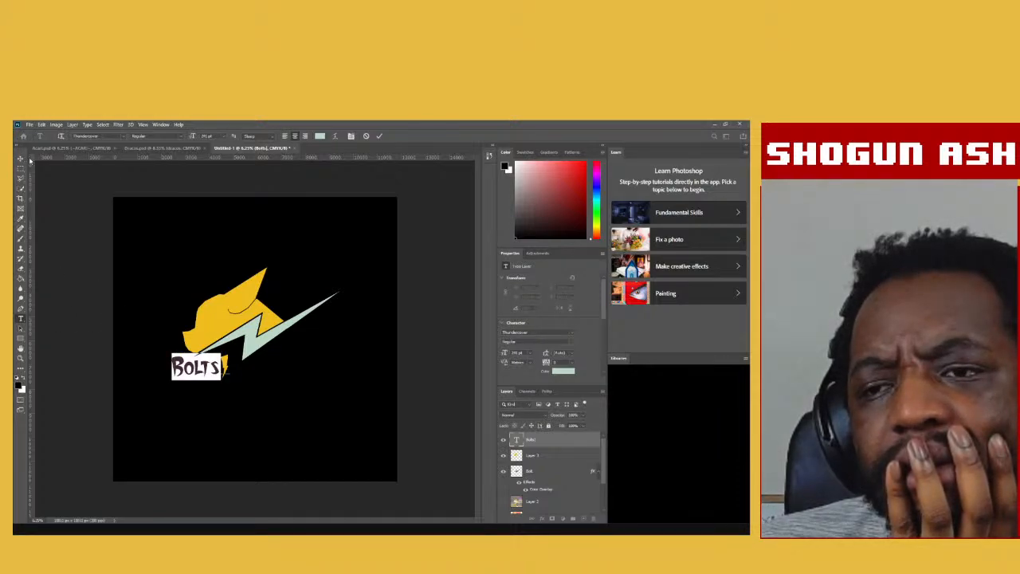
pyautogui.click(21, 158)
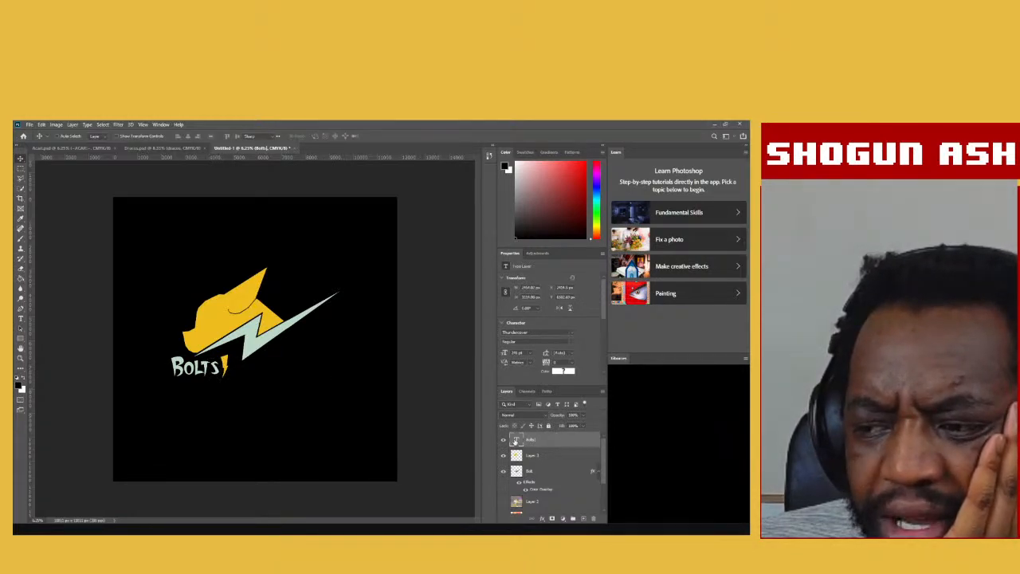
# Try the letters Bolts in golden yellow sampled from the dog's head.
pyautogui.doubleClick(515, 441)
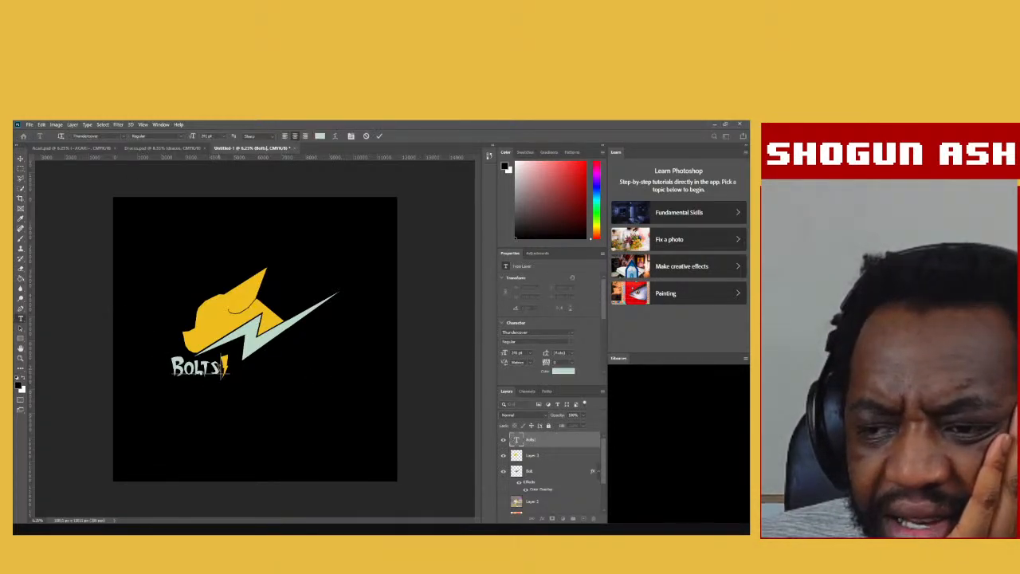
pyautogui.moveTo(220, 367); pyautogui.dragTo(169, 364)
pyautogui.click(562, 371)
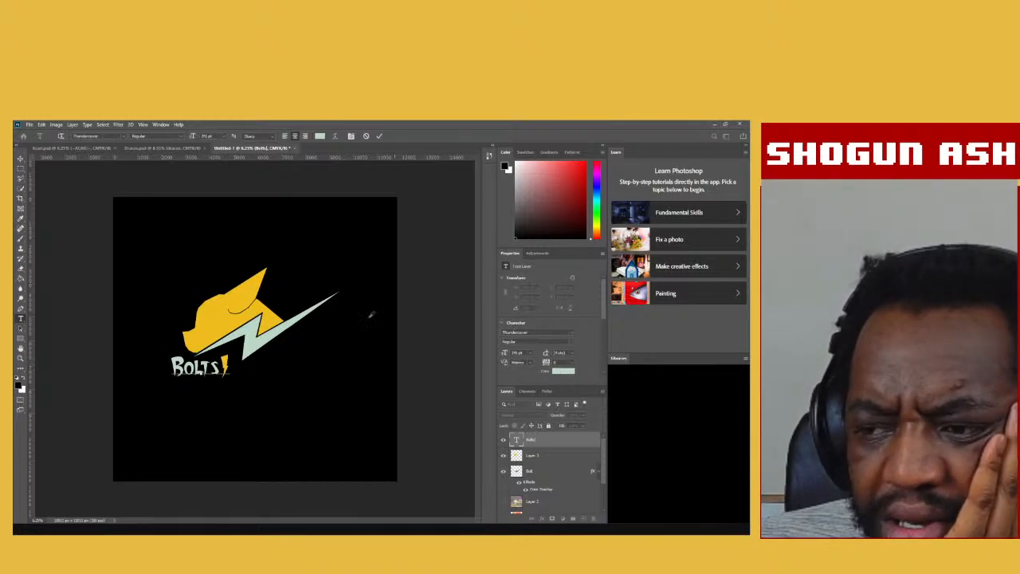
pyautogui.click(226, 318)
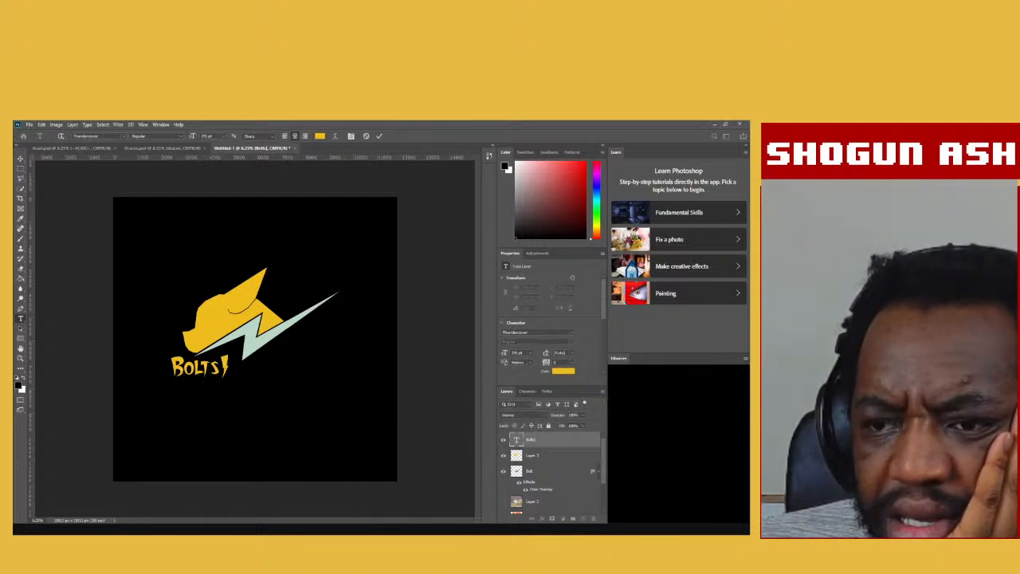
pyautogui.doubleClick(196, 367)
pyautogui.keyDown('ctrl'); pyautogui.click(518, 441); pyautogui.keyUp('ctrl')
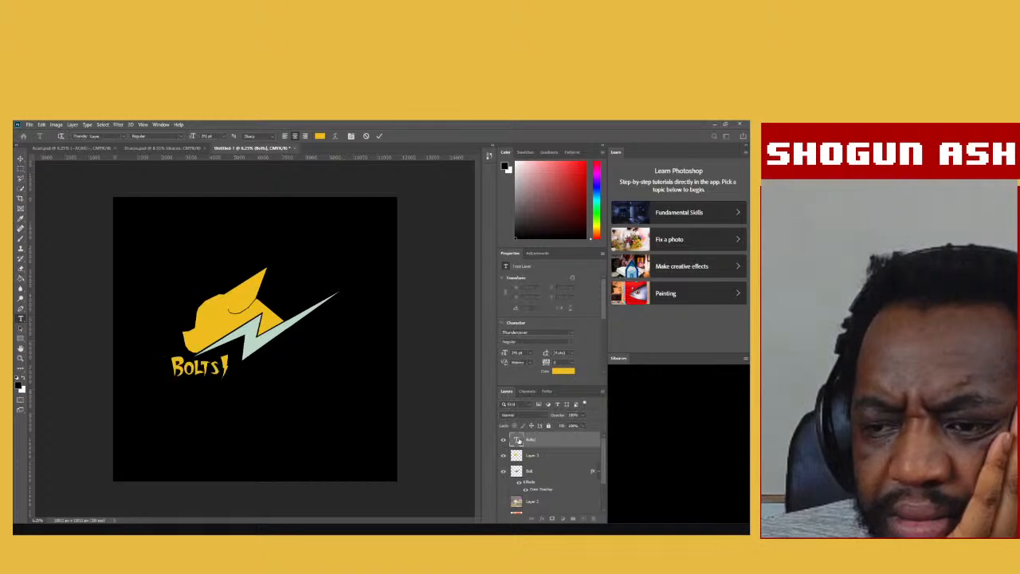
# Try the exclamation mark of Bolts! in pale mint green sampled from the lightning bolt, and commit the text.
pyautogui.click(221, 361)
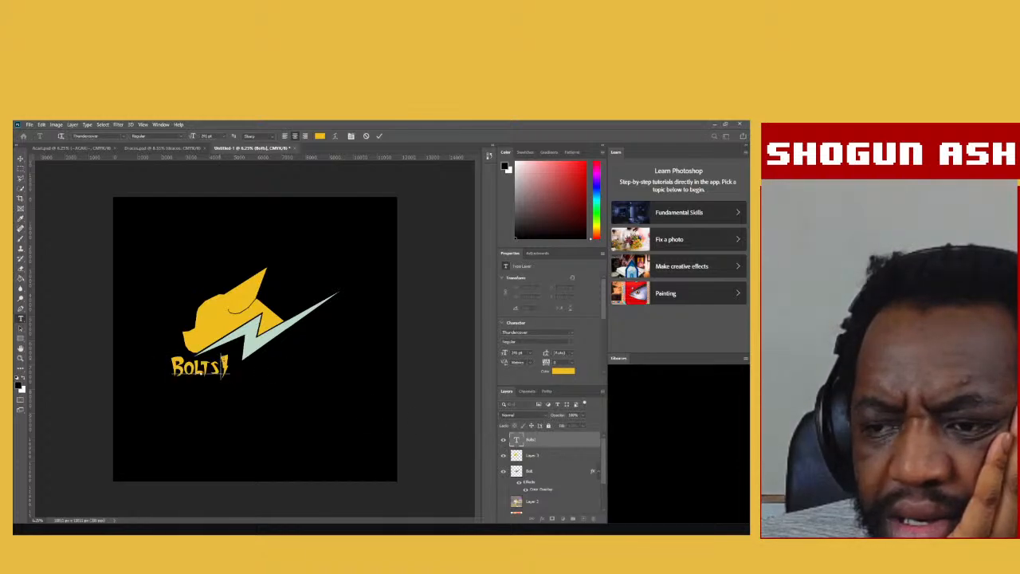
pyautogui.hotkey('shift', 'Right')
pyautogui.click(560, 371)
pyautogui.click(248, 335)
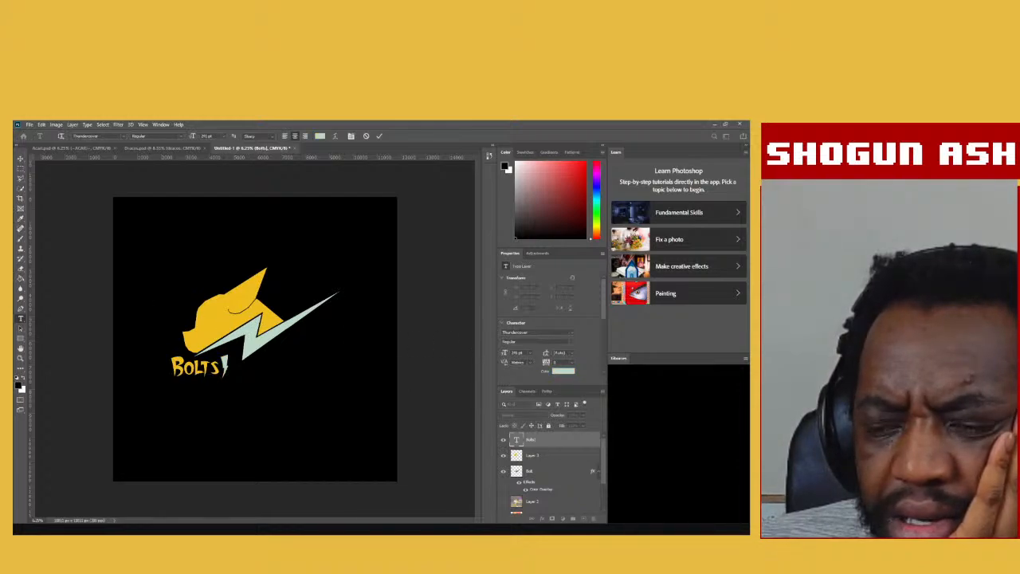
pyautogui.press('Return')
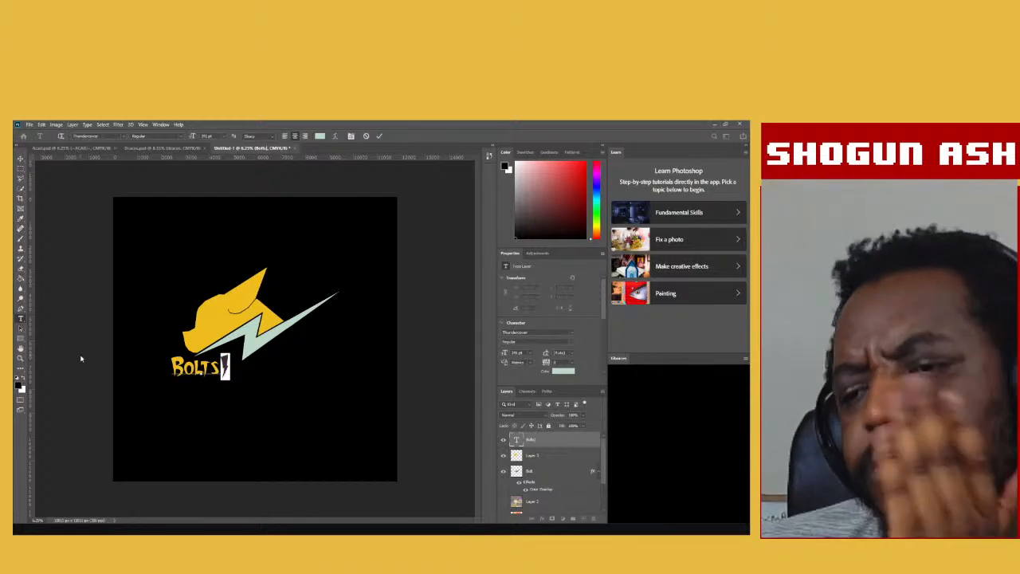
pyautogui.click(22, 159)
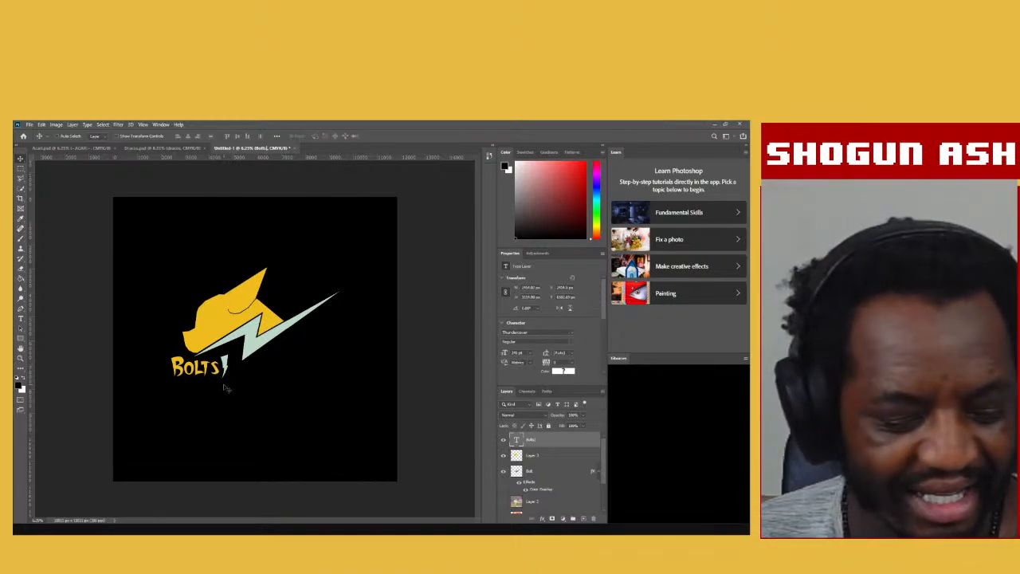
# Undo the last two color changes to the letters and exclamation mark of Bolts!
pyautogui.hotkey('ctrl', 'z')
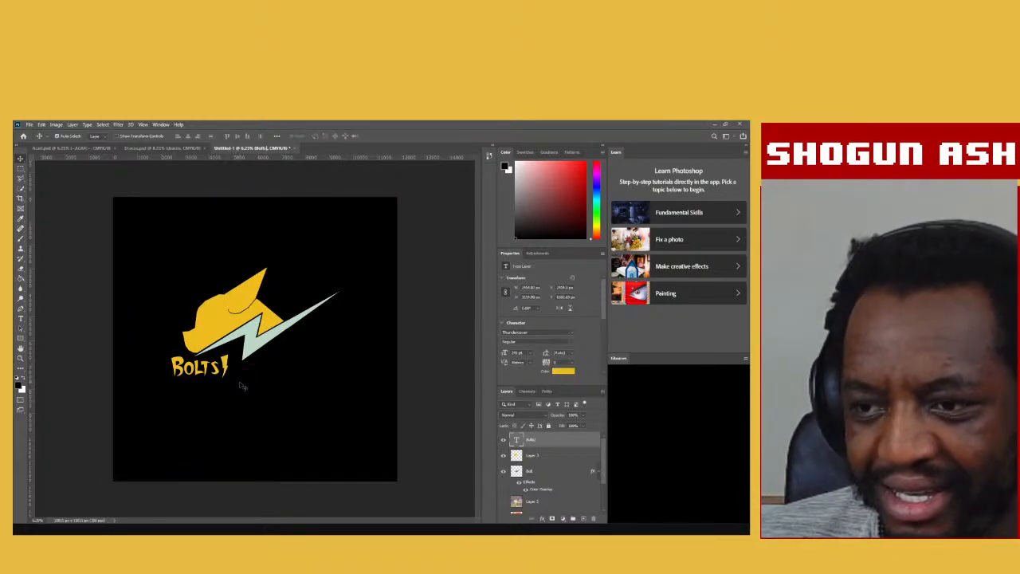
pyautogui.hotkey('ctrl', 'z')
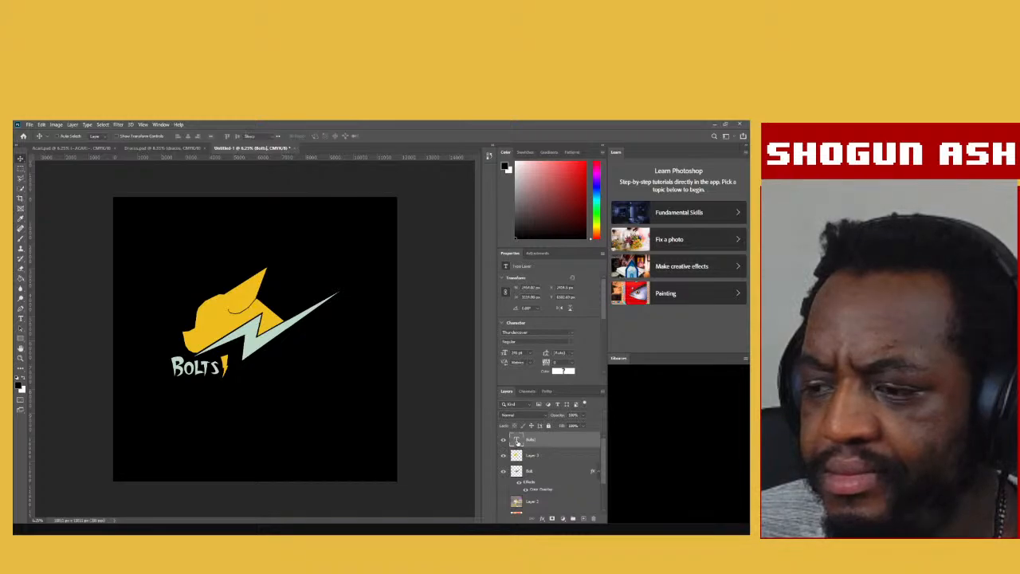
# Try a larger font size for the Bolts! text and move it slightly down and left, below the dog's muzzle.
pyautogui.doubleClick(517, 440)
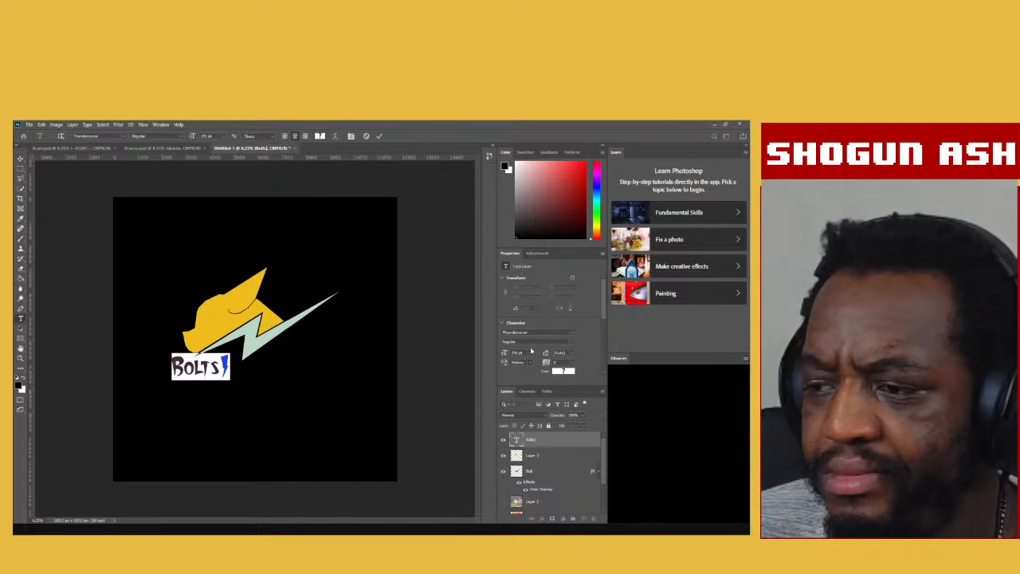
pyautogui.moveTo(505, 354); pyautogui.dragTo(533, 355)
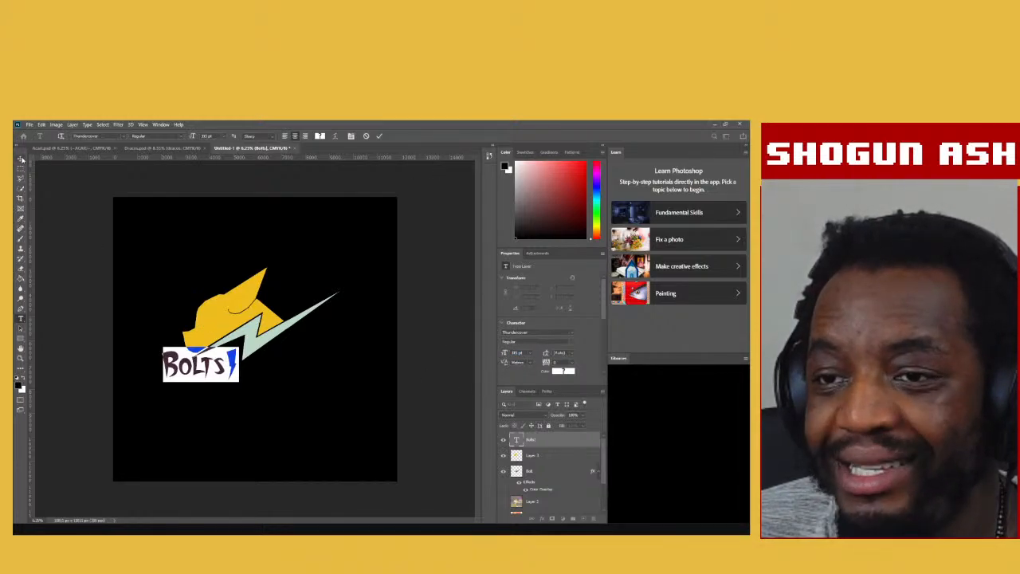
pyautogui.click(22, 160)
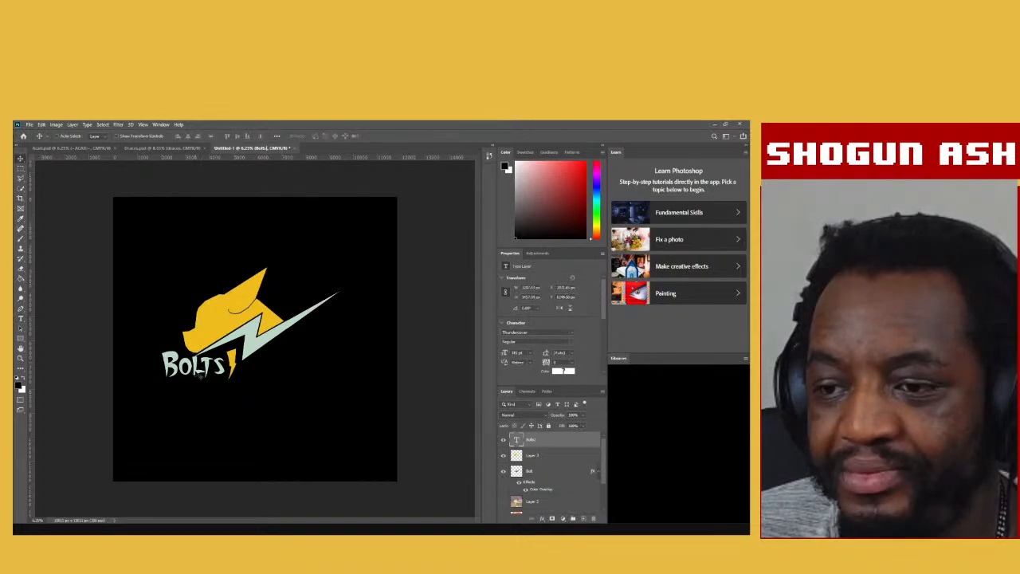
pyautogui.moveTo(200, 381)
pyautogui.mouseDown()
pyautogui.moveTo(201, 389)
pyautogui.moveTo(192, 379)
pyautogui.mouseUp()
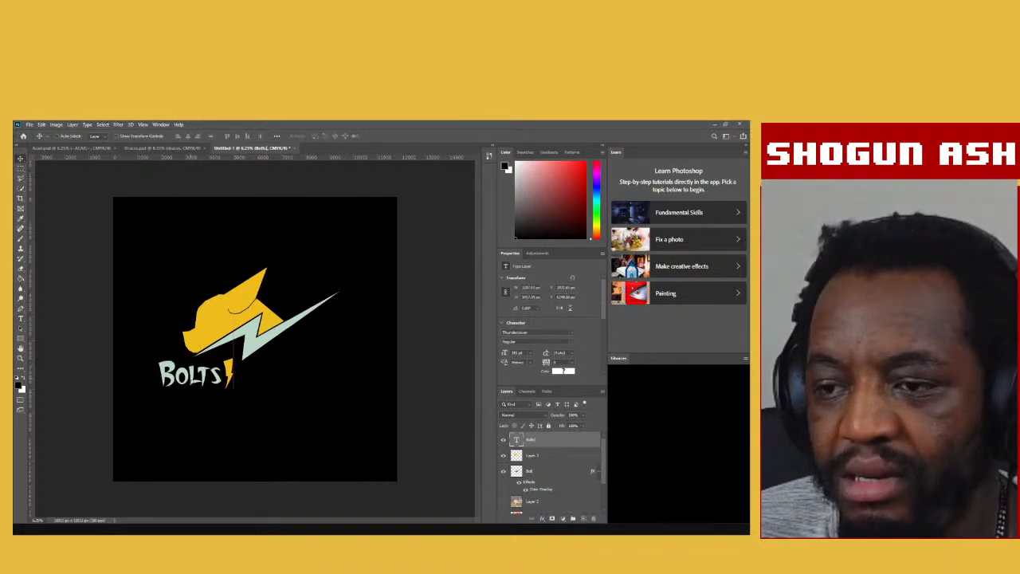
# Hide and show the Bolts! text layer to compare the logo with and without the name.
pyautogui.click(502, 440)
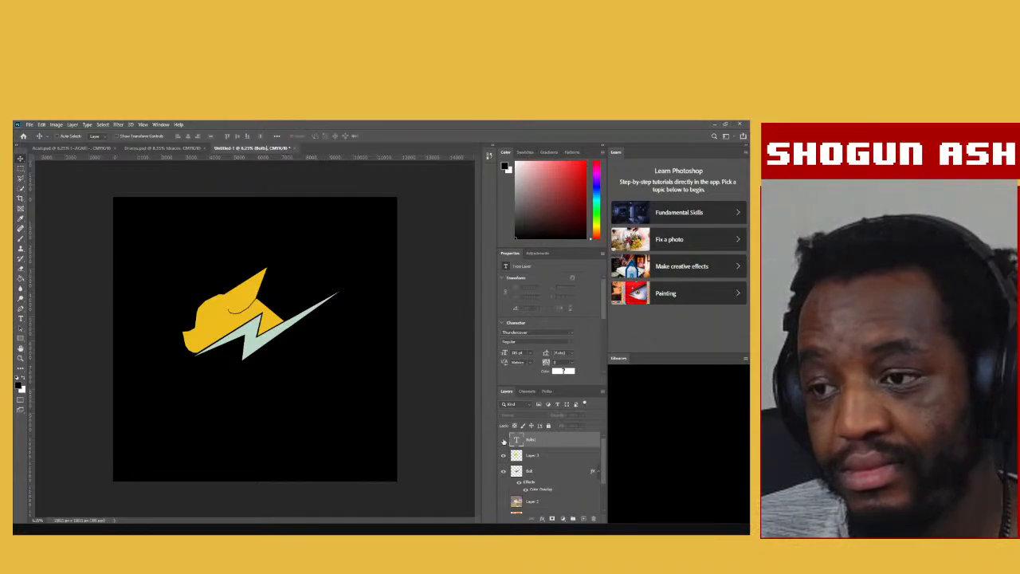
pyautogui.click(503, 440)
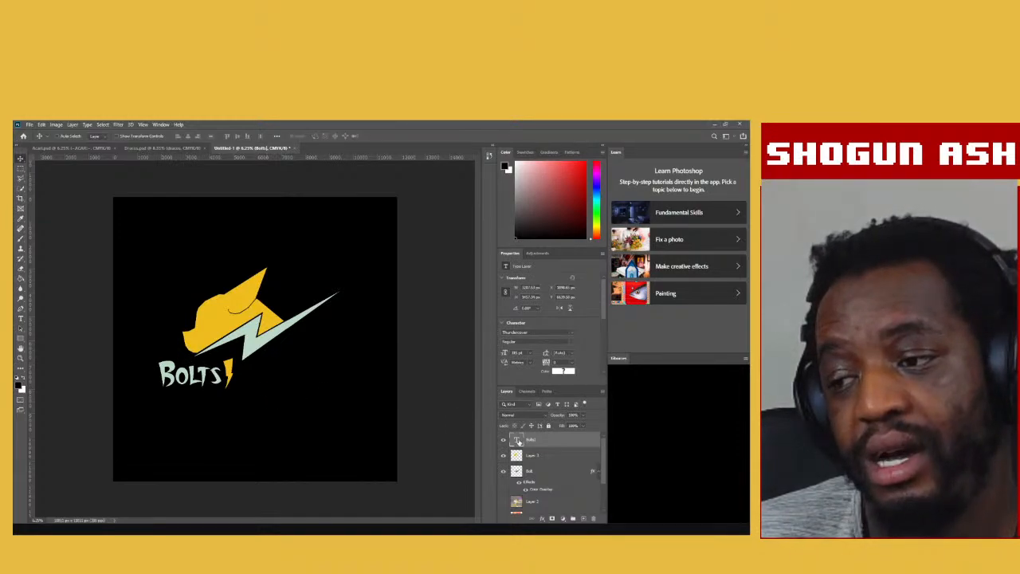
pyautogui.hotkey('ctrl', ',')
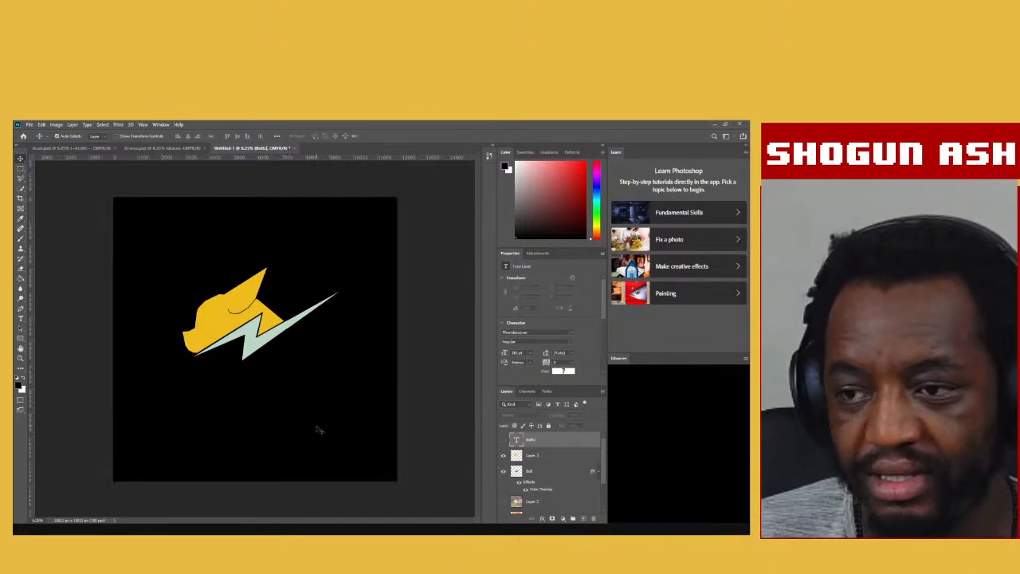
pyautogui.hotkey('ctrl', ',')
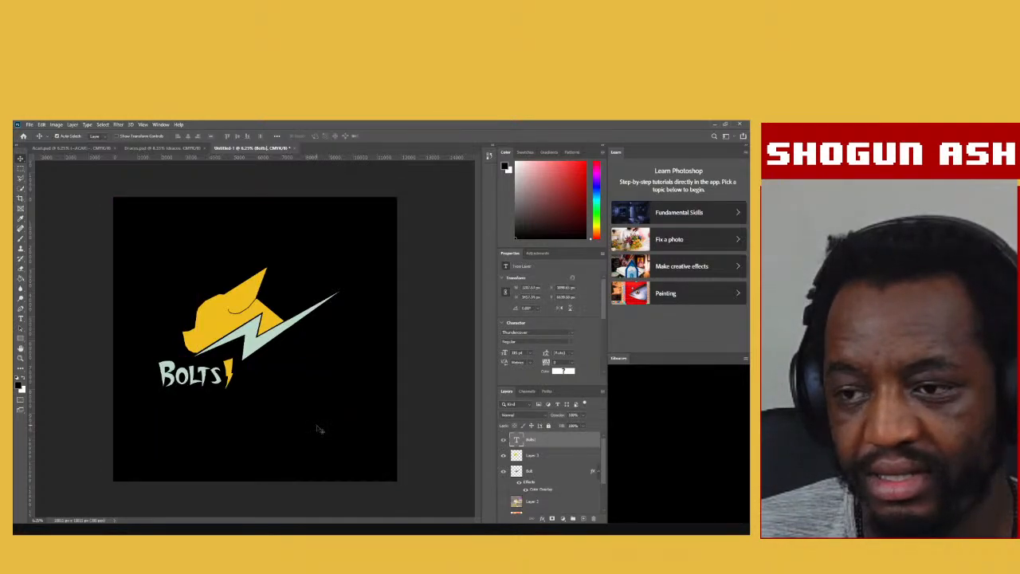
# Undo the move and the enlargement of the Bolts! text.
pyautogui.hotkey('ctrl', 'z')
pyautogui.hotkey('ctrl', 'z')
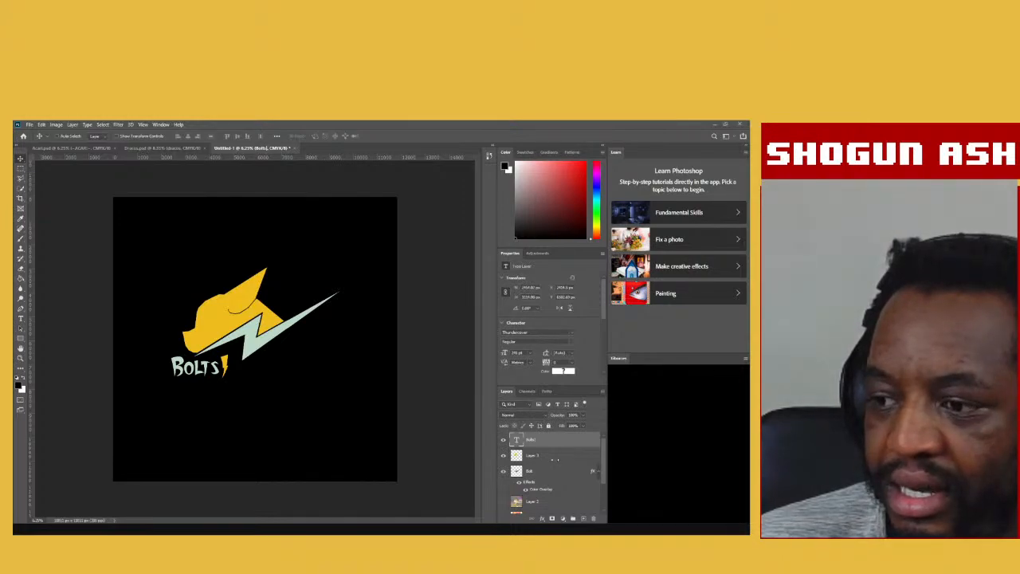
# Group the dog's head layer and the Bolt layer, and name the group Boltsand.
pyautogui.click(555, 455)
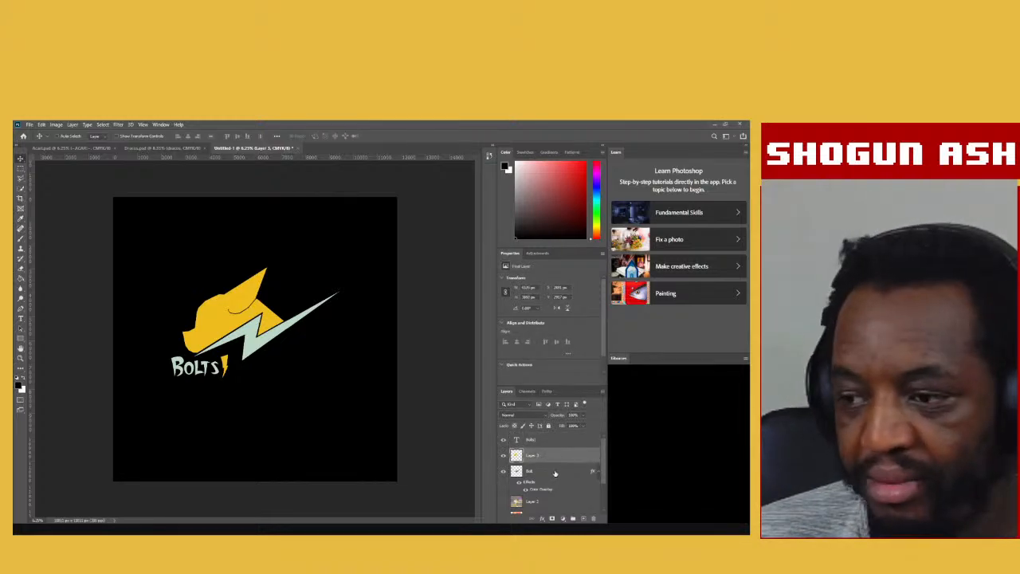
pyautogui.keyDown('shift'); pyautogui.click(555, 473); pyautogui.keyUp('shift')
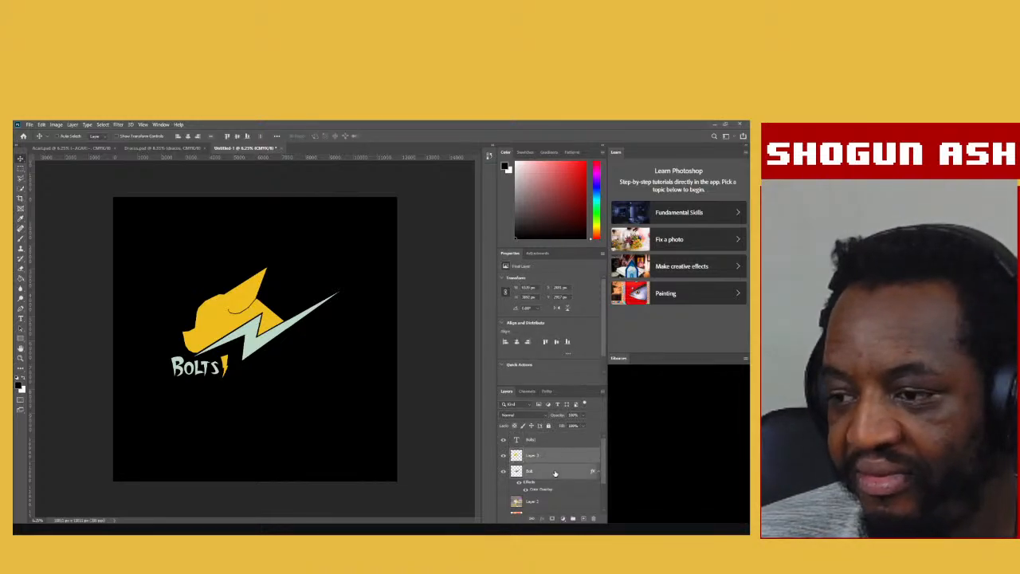
pyautogui.click(574, 519)
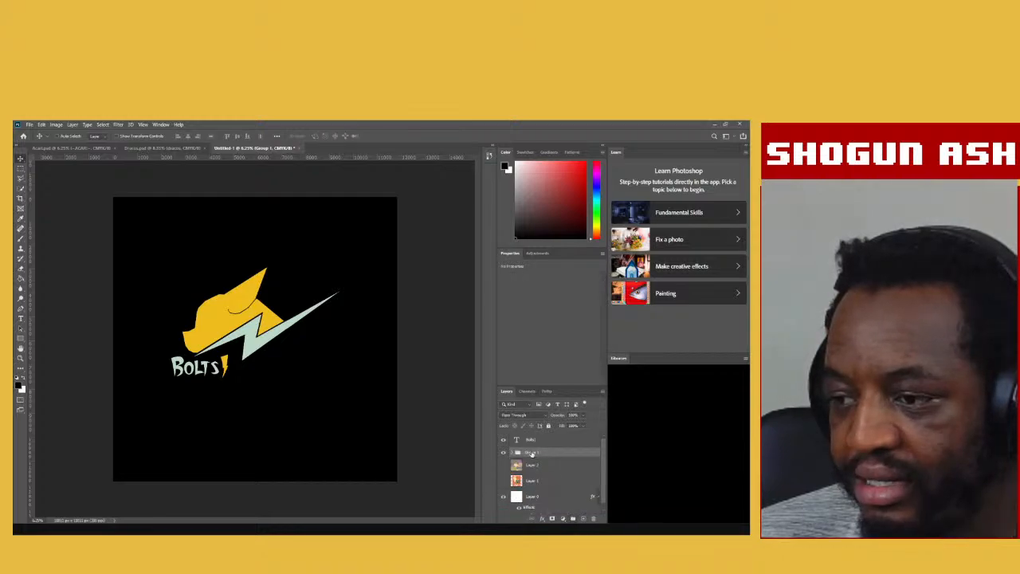
pyautogui.doubleClick(533, 452)
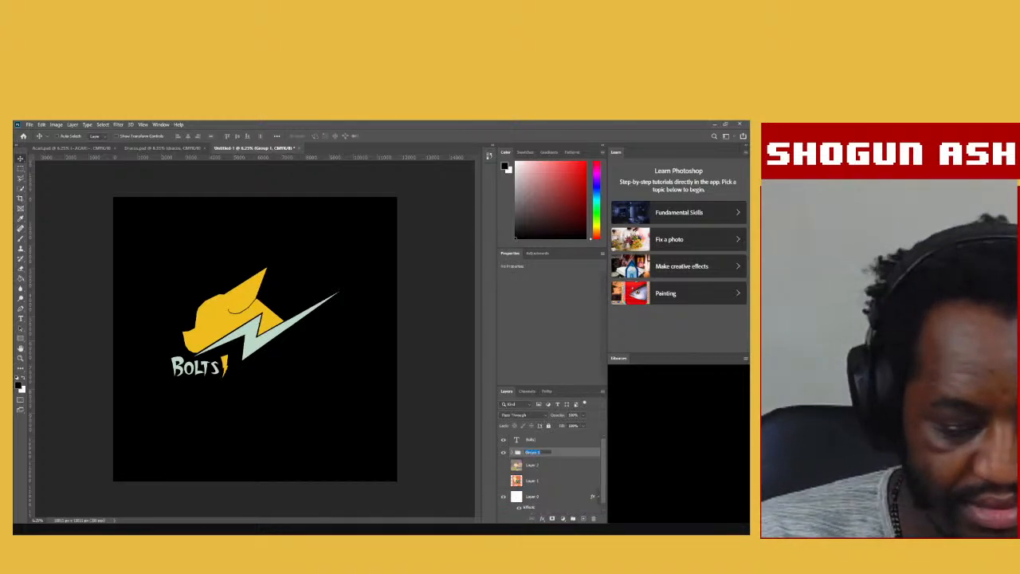
pyautogui.write('Boltsand')
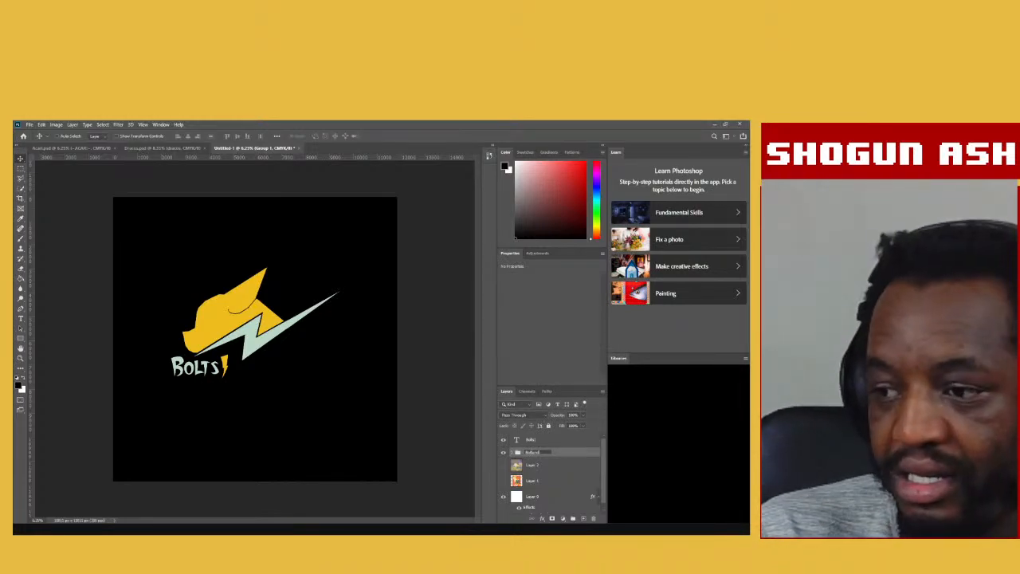
pyautogui.press('Return')
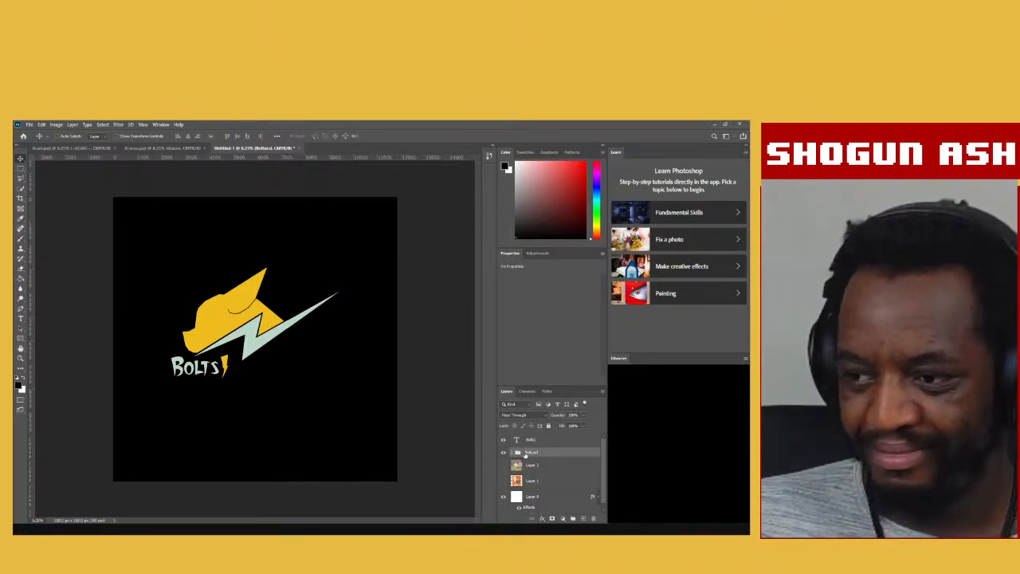
# Scale the dog-and-bolt group up proportionally around its center to about 157%.
pyautogui.hotkey('ctrl', 't')
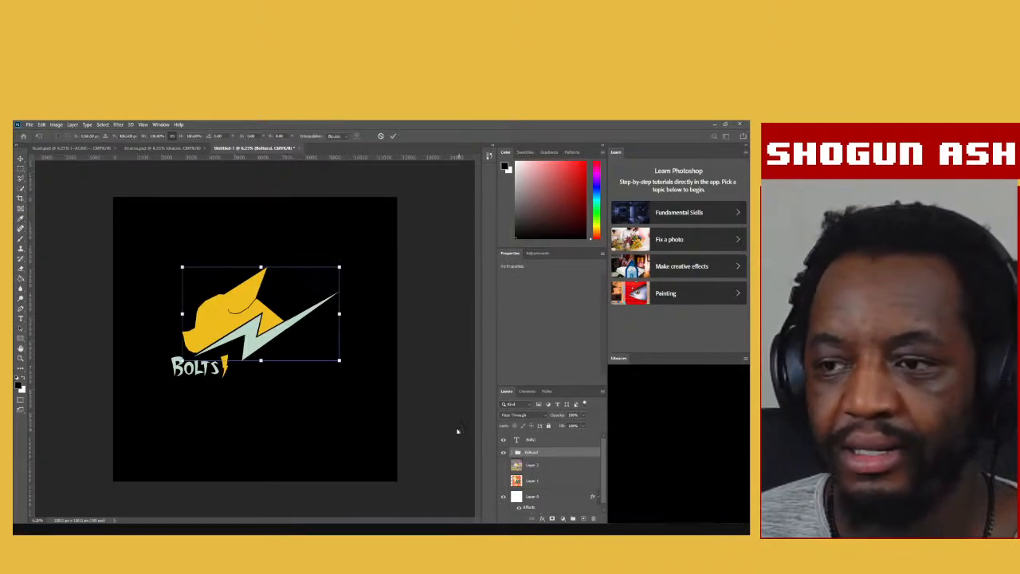
pyautogui.moveTo(339, 361); pyautogui.dragTo(373, 405)
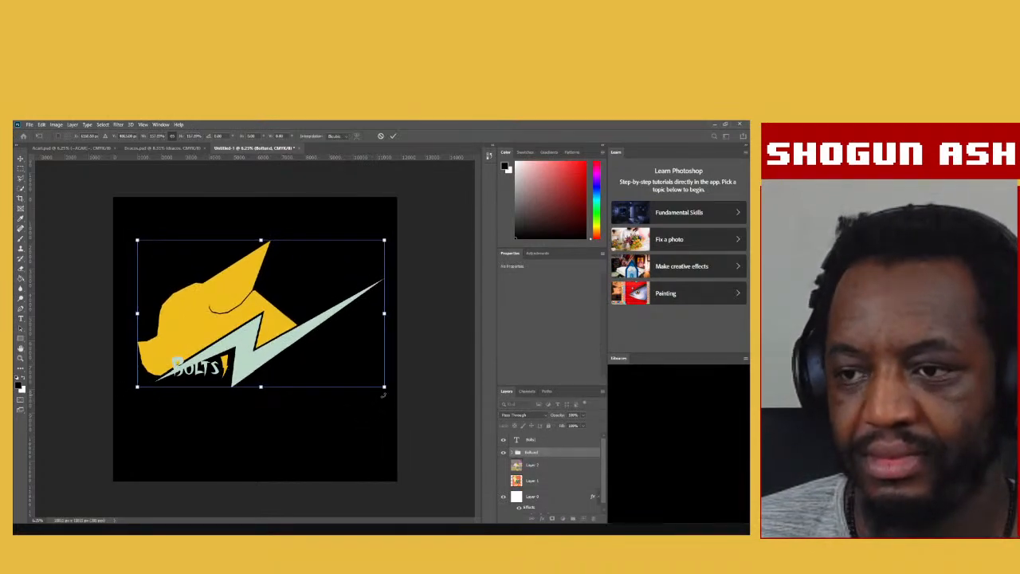
pyautogui.press('Return')
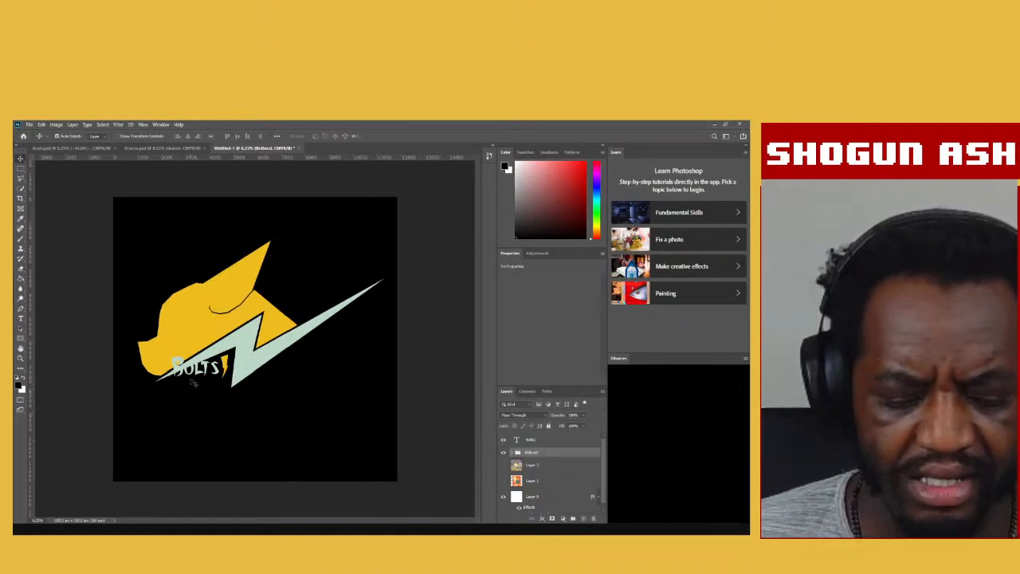
# Scale the dog-and-bolt group down proportionally around its center to about 78%.
pyautogui.hotkey('ctrl', 't')
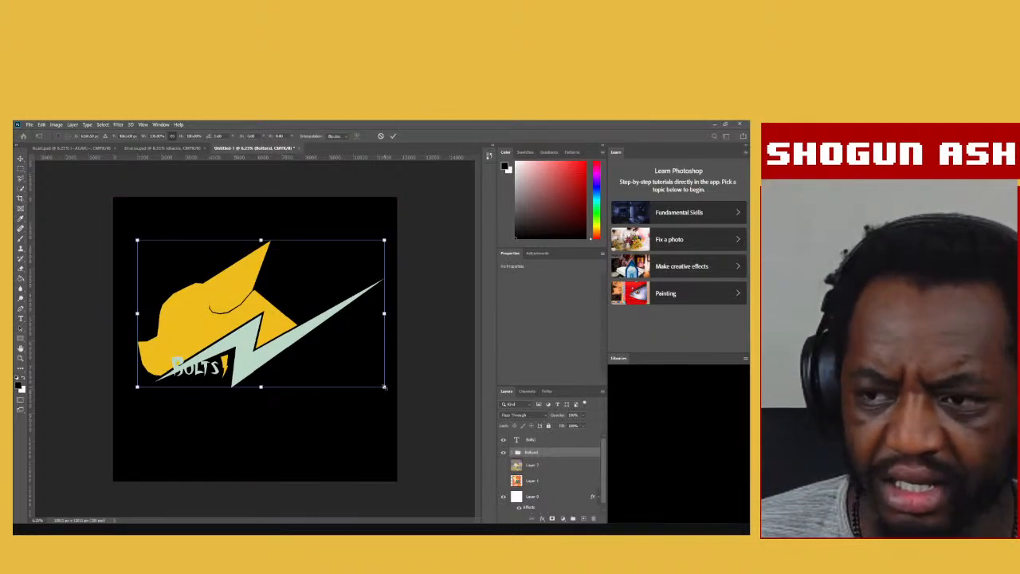
pyautogui.moveTo(384, 387); pyautogui.dragTo(358, 371)
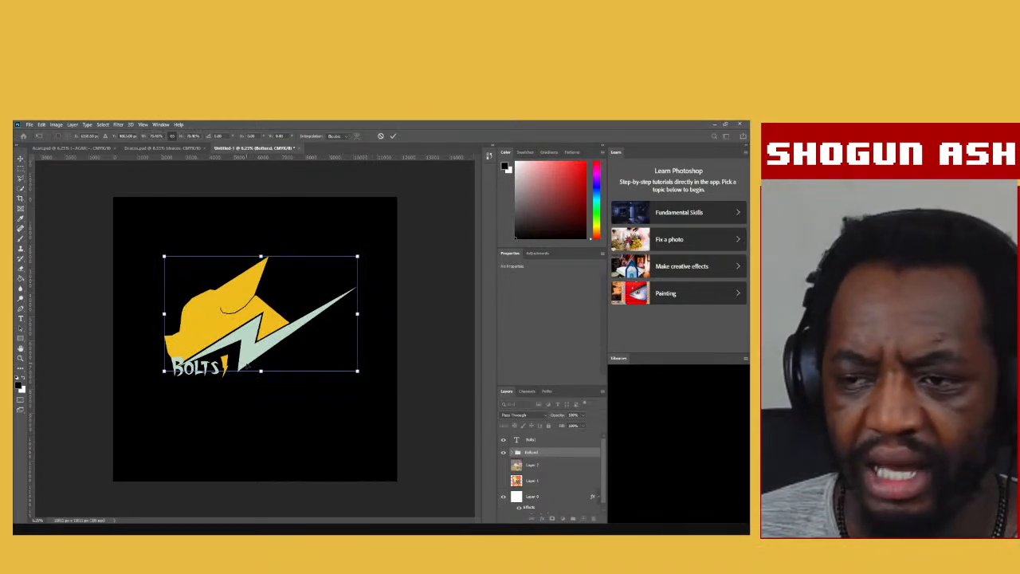
pyautogui.press('Escape')
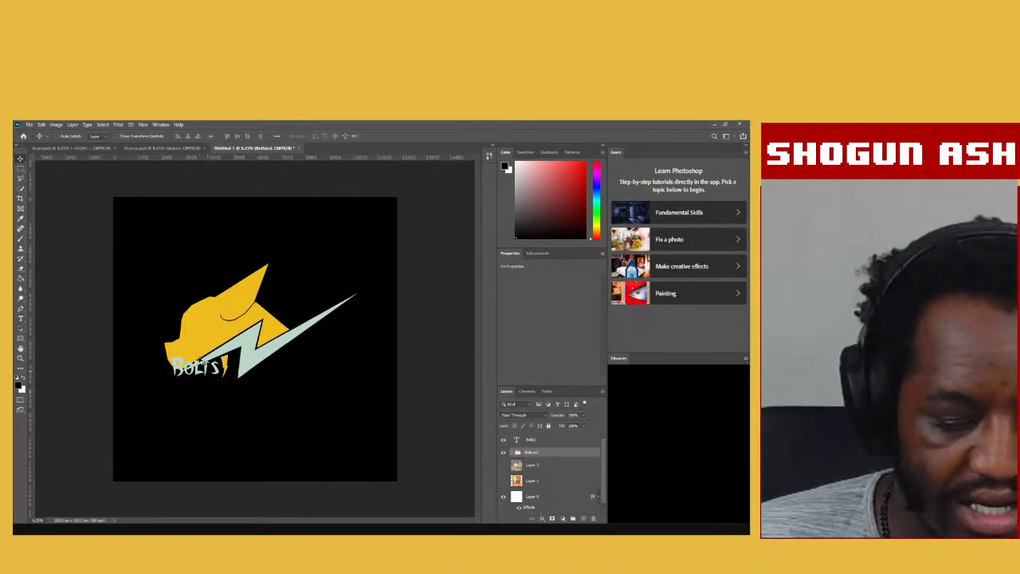
# Align the dog-and-bolt group to the vertical and horizontal center of the whole canvas, and clear the selection.
pyautogui.hotkey('ctrl', 'a')
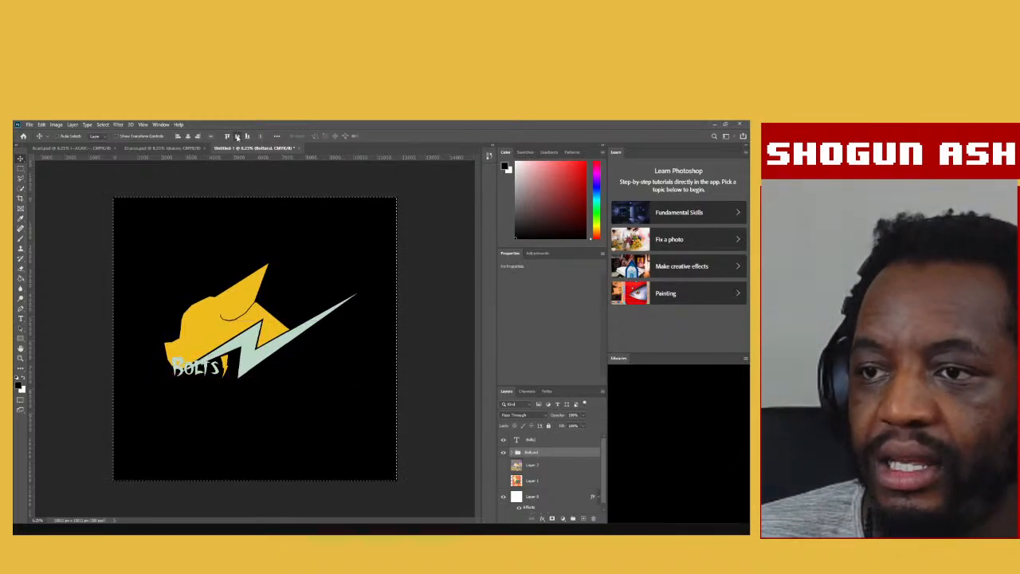
pyautogui.click(236, 138)
pyautogui.click(188, 137)
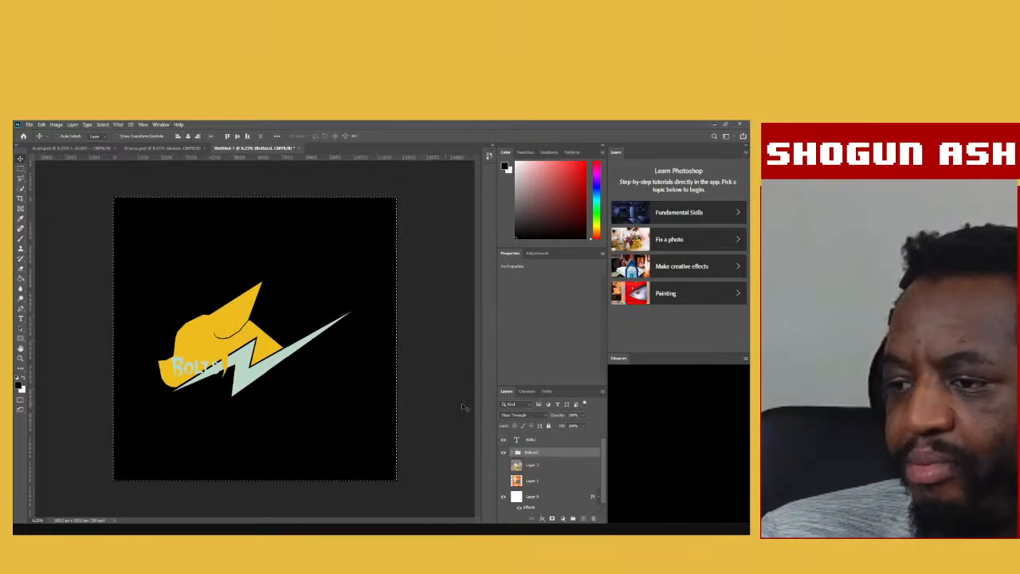
pyautogui.click(21, 169)
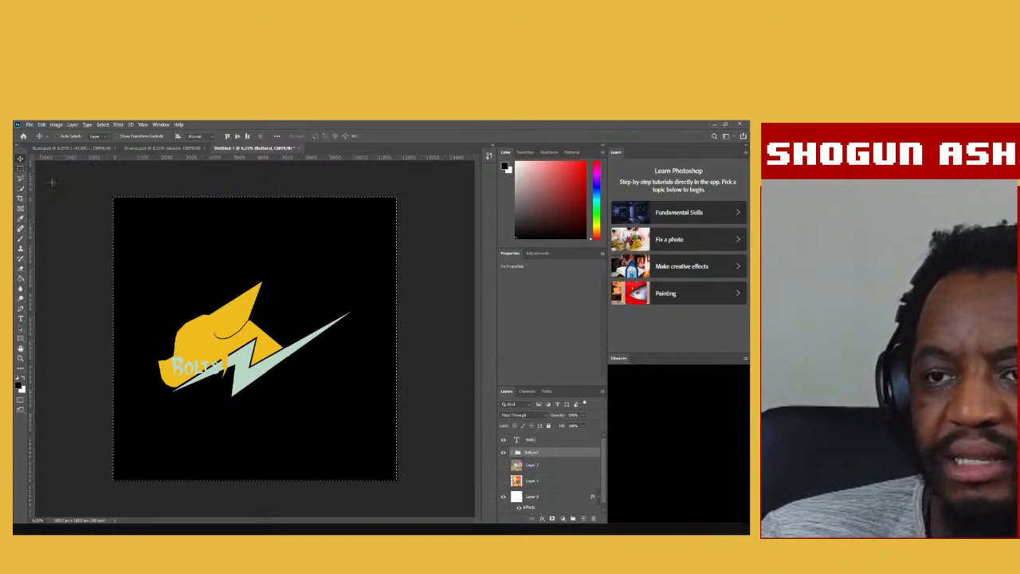
pyautogui.click(235, 249)
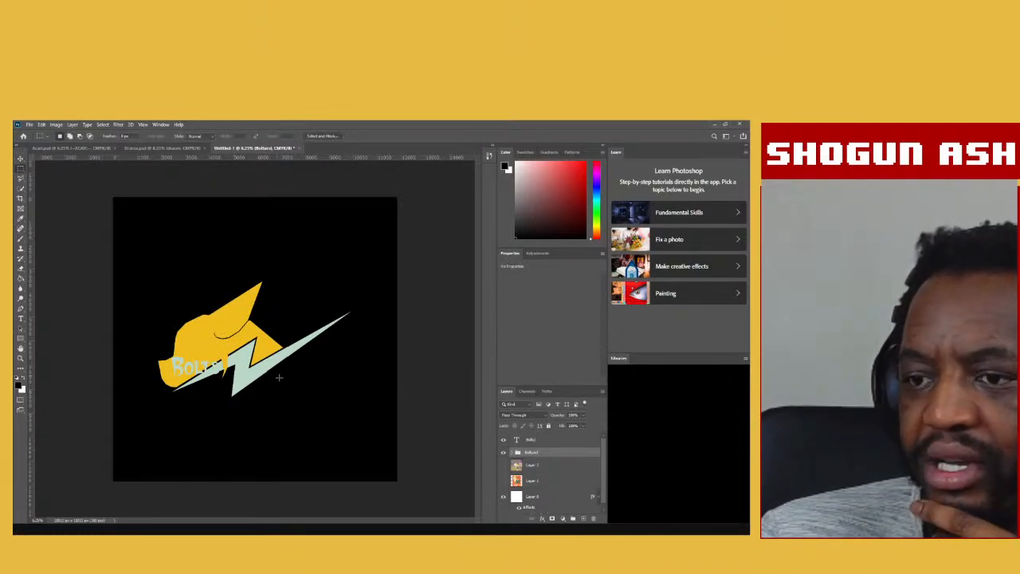
# Hide the Bolts! text layer and shift the dog-and-bolt group slightly right, keeping it vertically centered on the canvas.
pyautogui.click(503, 440)
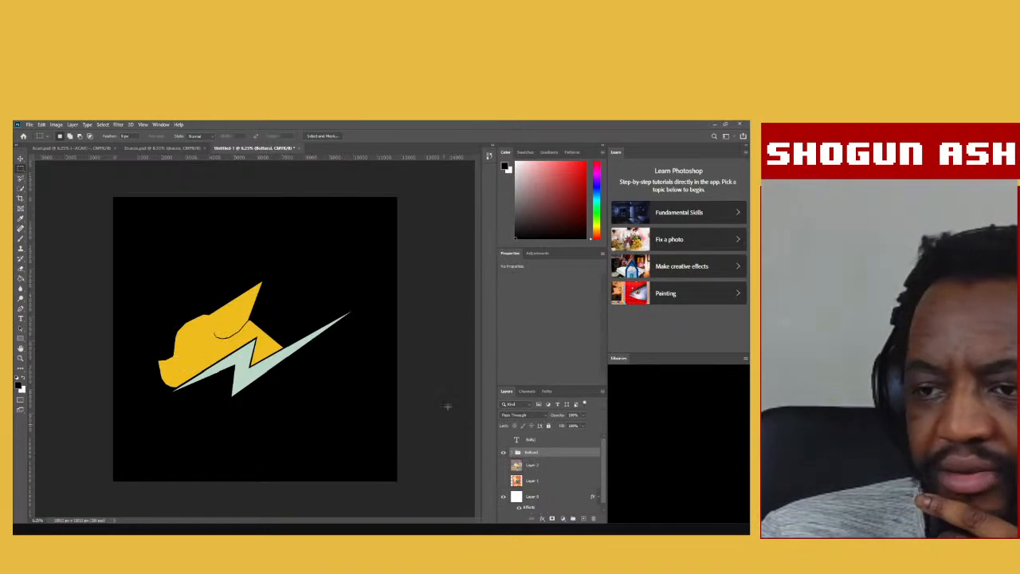
pyautogui.click(21, 160)
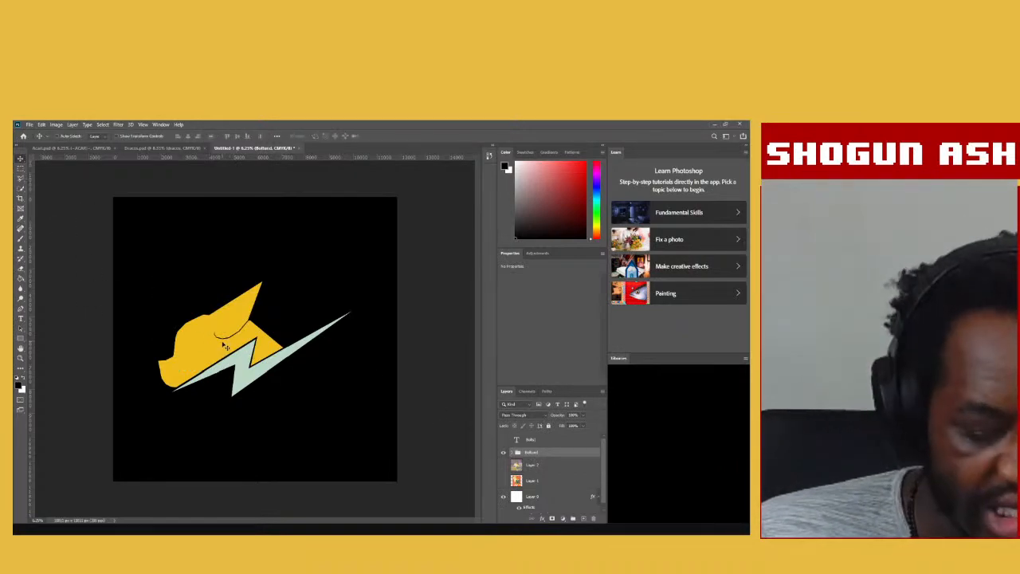
pyautogui.moveTo(225, 344); pyautogui.dragTo(240, 346)
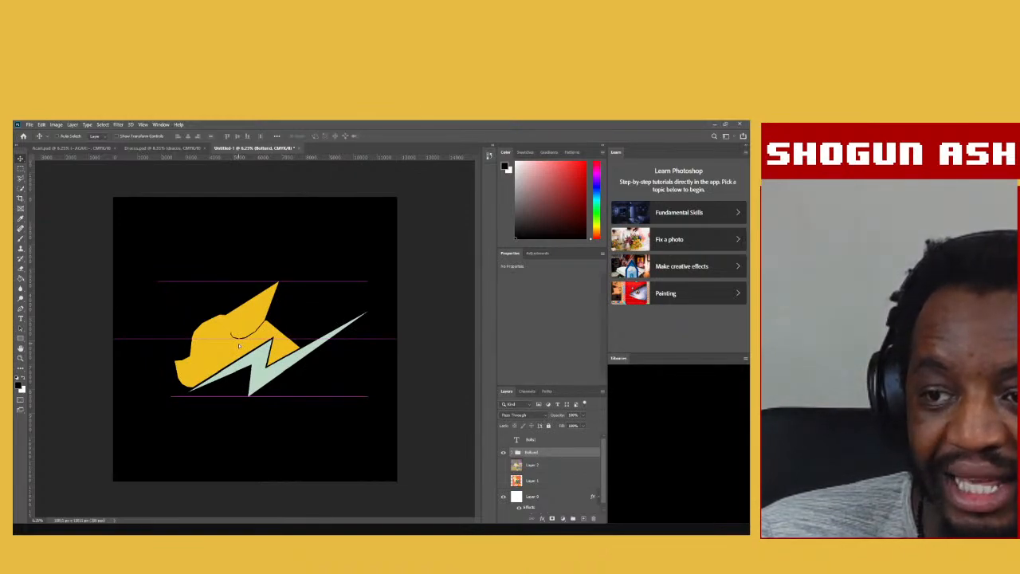
pyautogui.moveTo(239, 346); pyautogui.dragTo(238, 346)
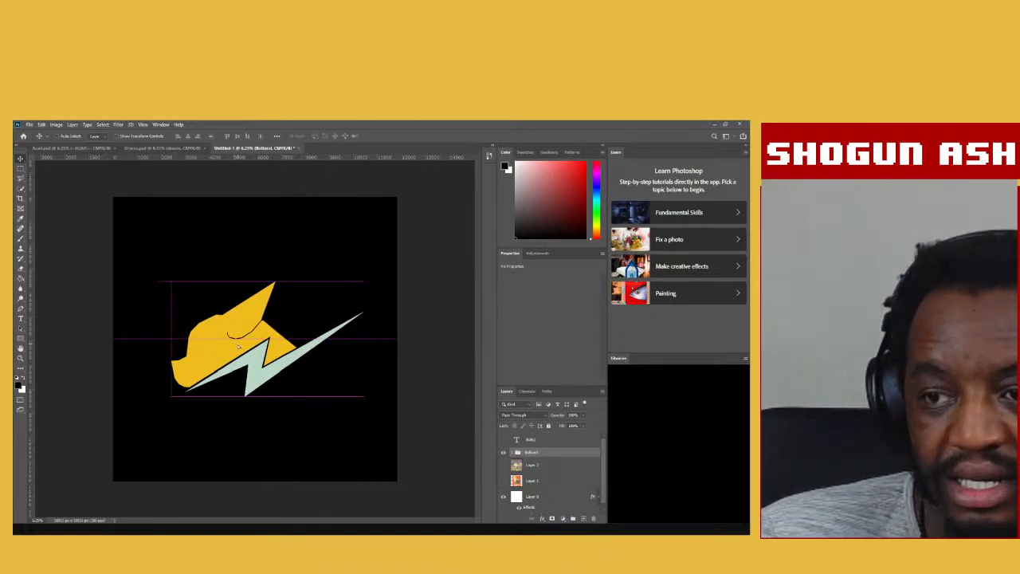
pyautogui.moveTo(238, 347); pyautogui.dragTo(239, 348)
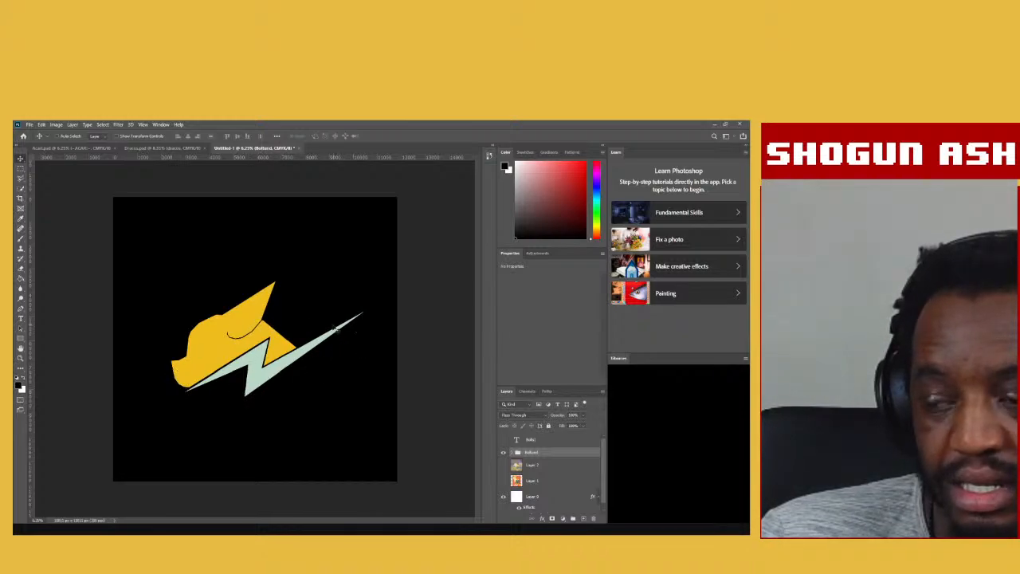
# Show the Bolts! text layer and move the text just below the dog's muzzle and the bolt's lower tip.
pyautogui.click(502, 441)
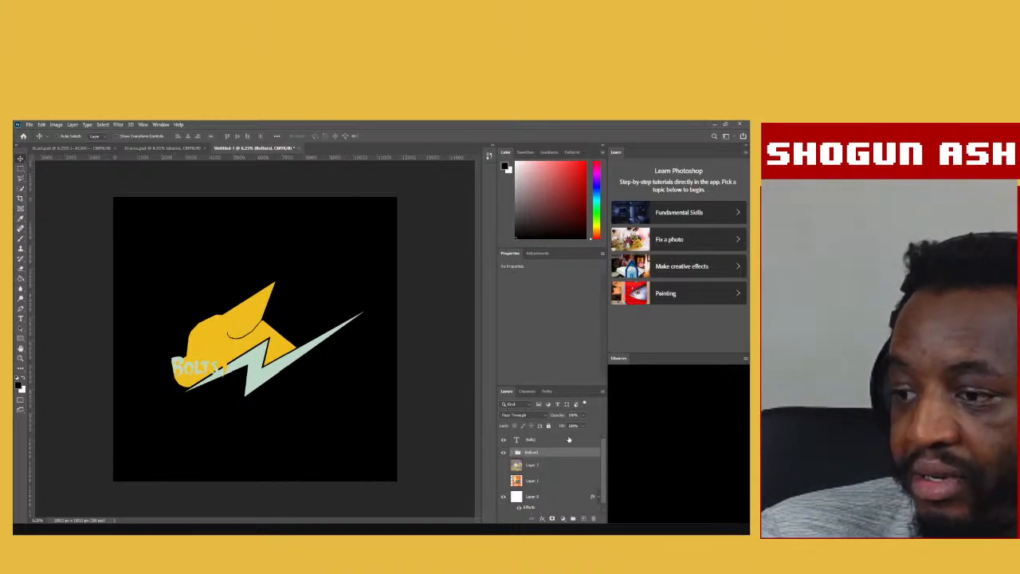
pyautogui.click(567, 439)
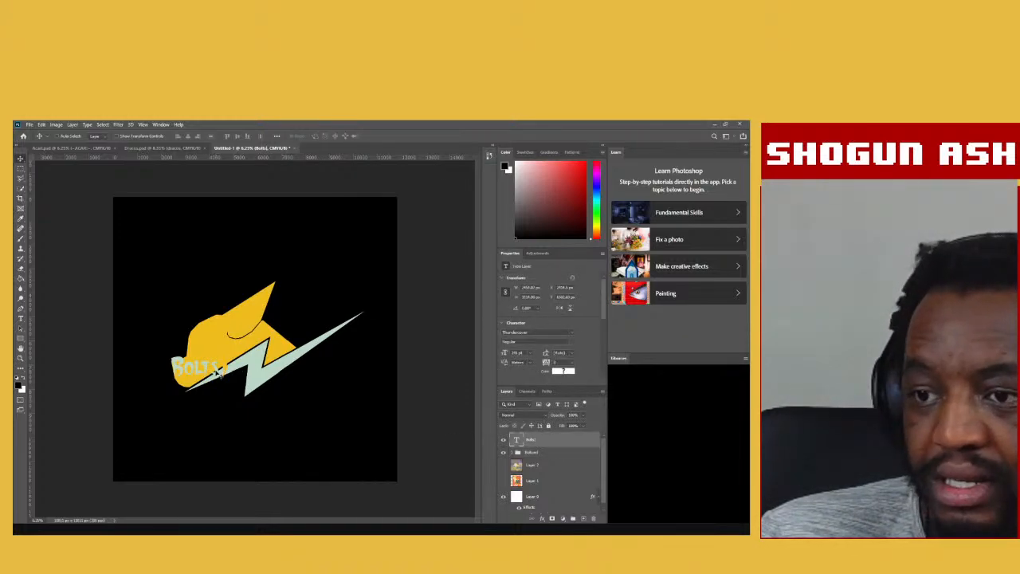
pyautogui.moveTo(217, 372); pyautogui.dragTo(203, 413)
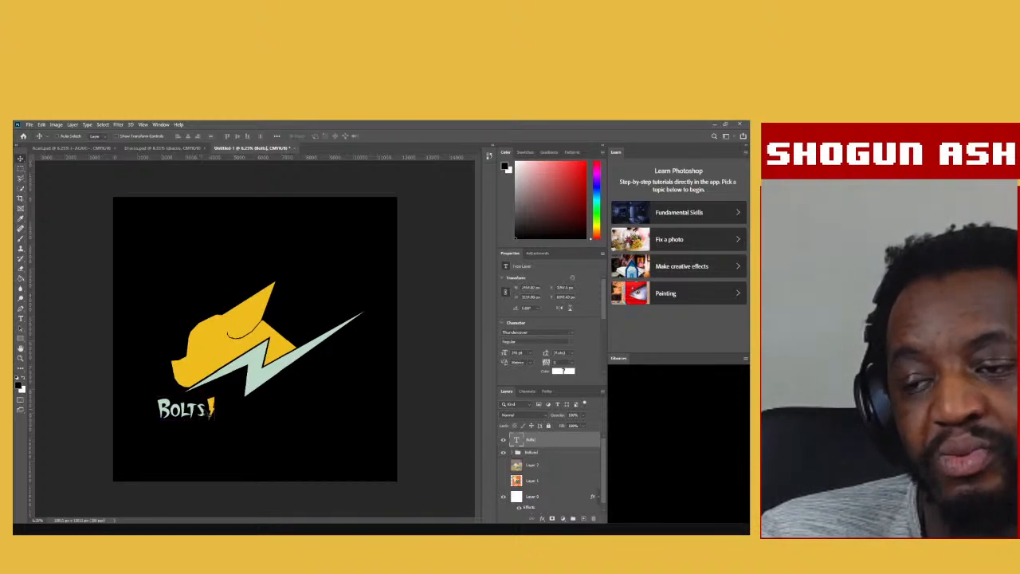
pyautogui.click(21, 169)
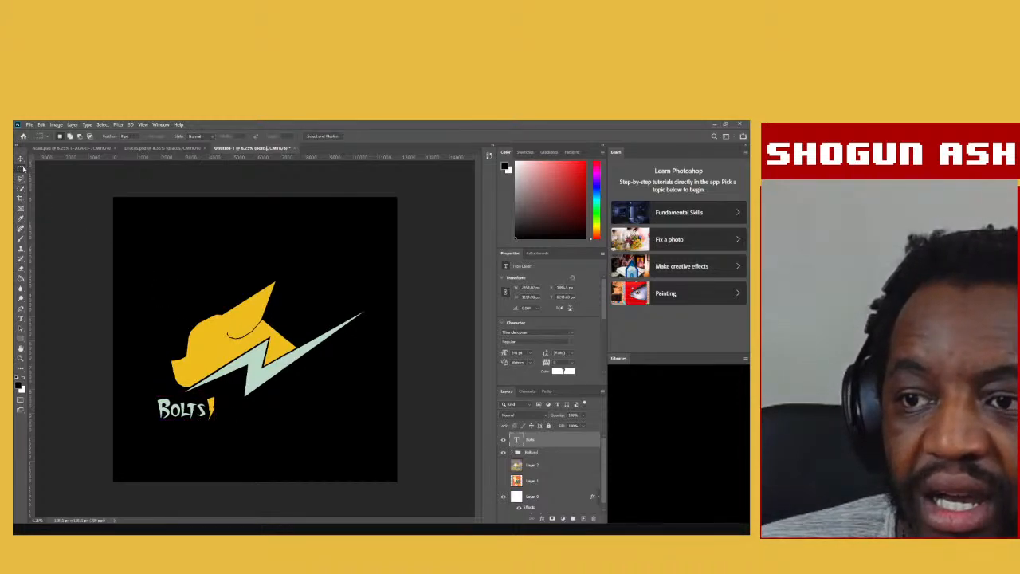
pyautogui.click(21, 160)
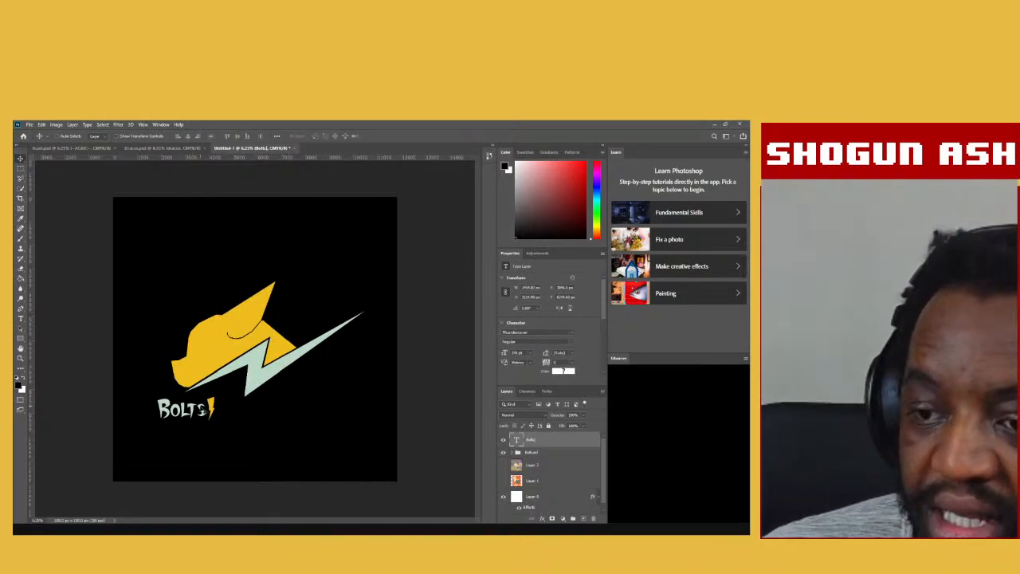
pyautogui.moveTo(201, 409); pyautogui.dragTo(200, 404)
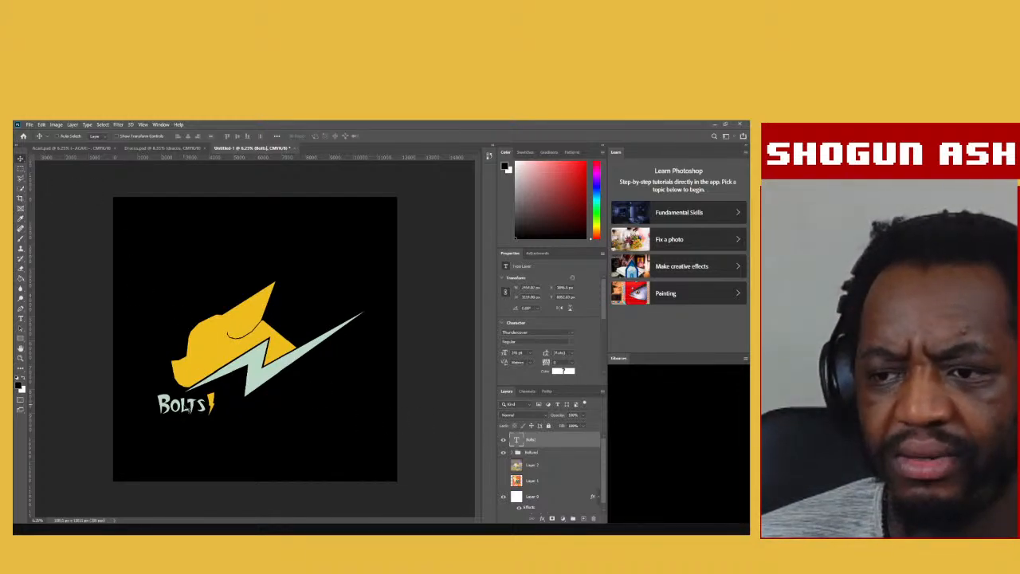
# Try the Bolts! text between the dog's ear and the bolt's long tip, and move it back below the muzzle.
pyautogui.moveTo(185, 406); pyautogui.dragTo(301, 318)
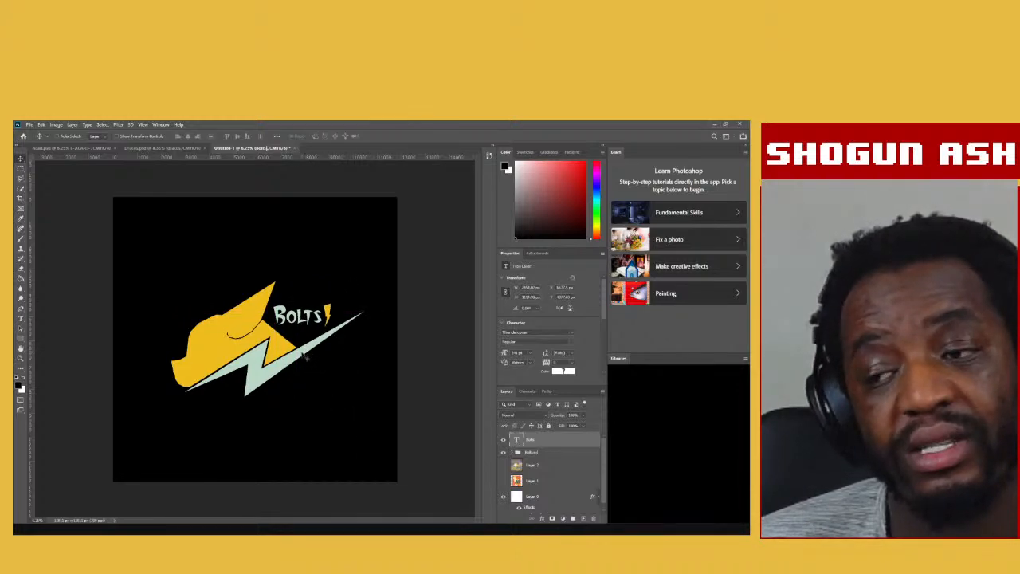
pyautogui.moveTo(298, 325); pyautogui.dragTo(177, 410)
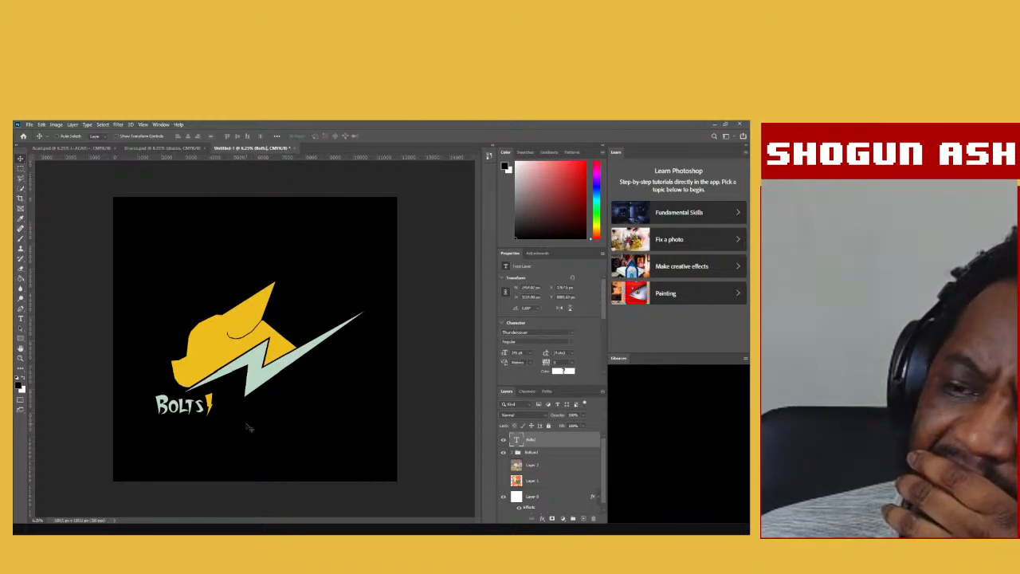
# Hide the Bolts! text and examine the dog-and-bolt artwork up close without the name.
pyautogui.click(503, 440)
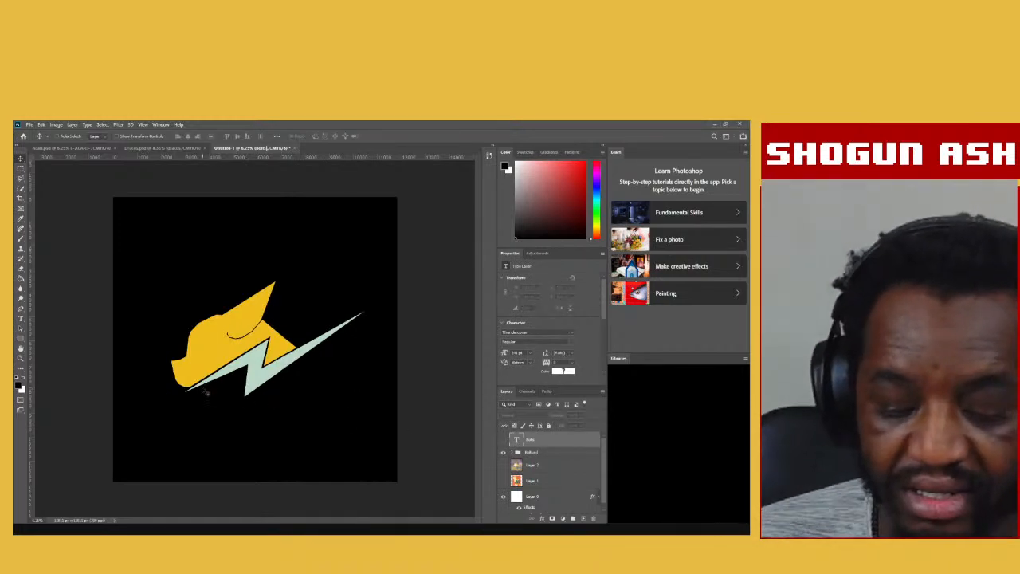
pyautogui.hotkey('ctrl', '+')
pyautogui.hotkey('ctrl', '+')
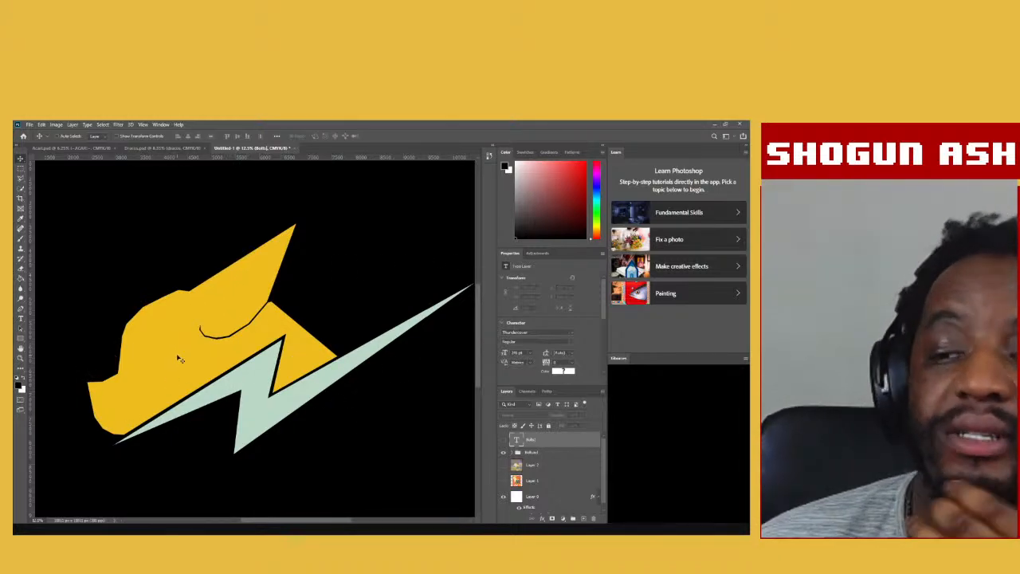
pyautogui.hotkey('ctrl', '-')
pyautogui.hotkey('ctrl', '-')
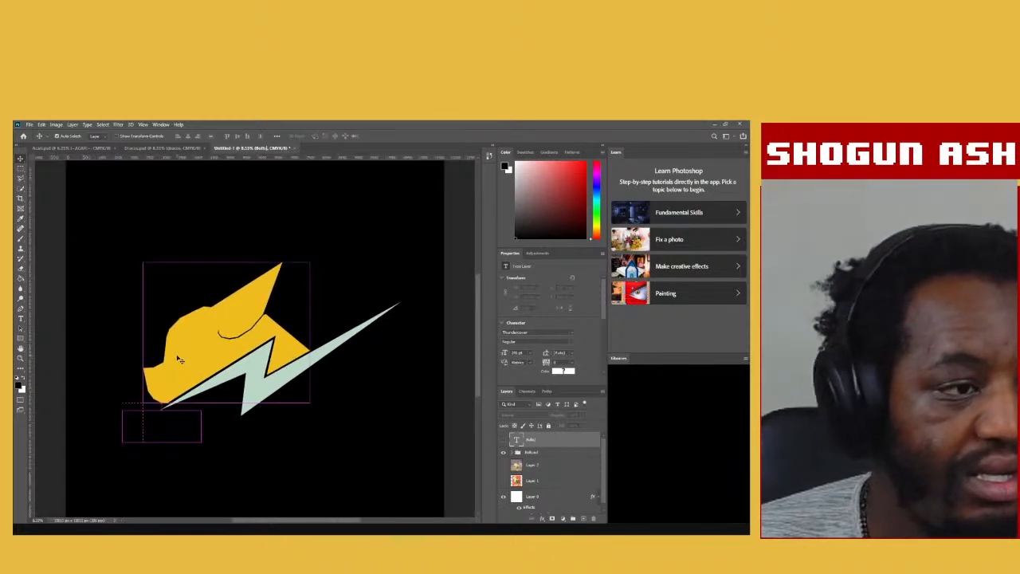
pyautogui.hotkey('ctrl', '-')
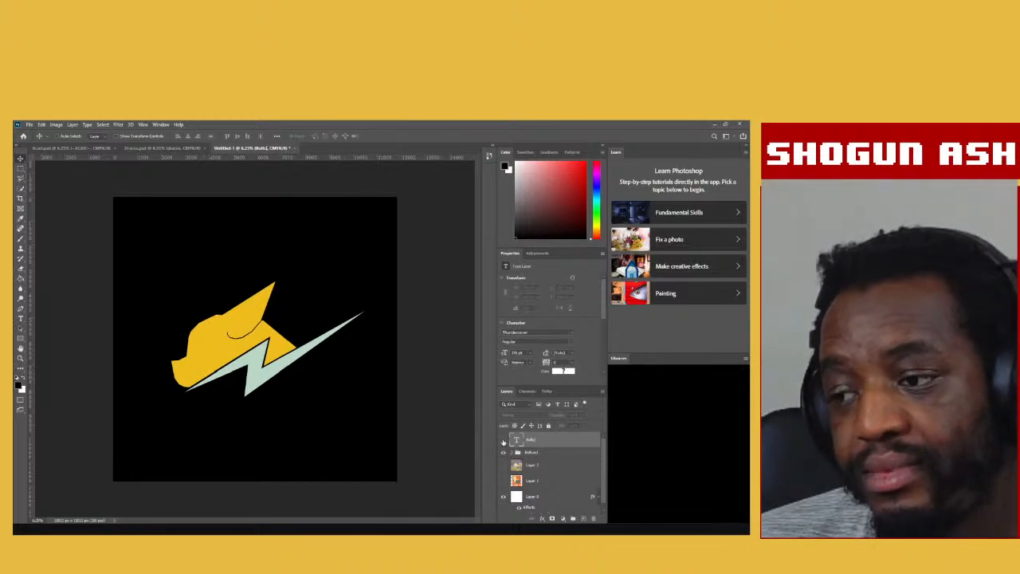
# Show the Bolts! text again and move it into the space between the dog's ear and the bolt's long tip.
pyautogui.click(503, 439)
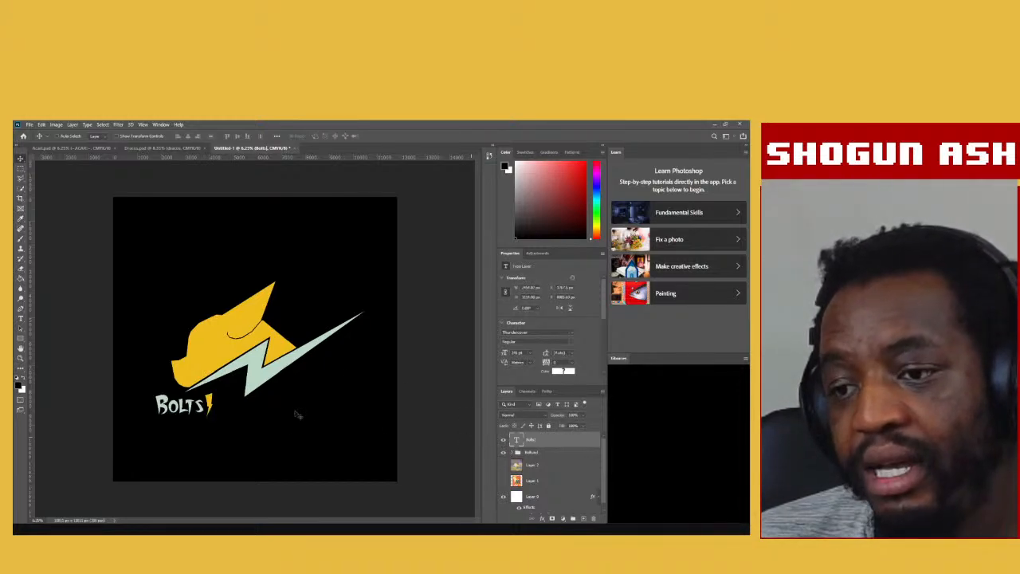
pyautogui.moveTo(191, 408); pyautogui.dragTo(311, 314)
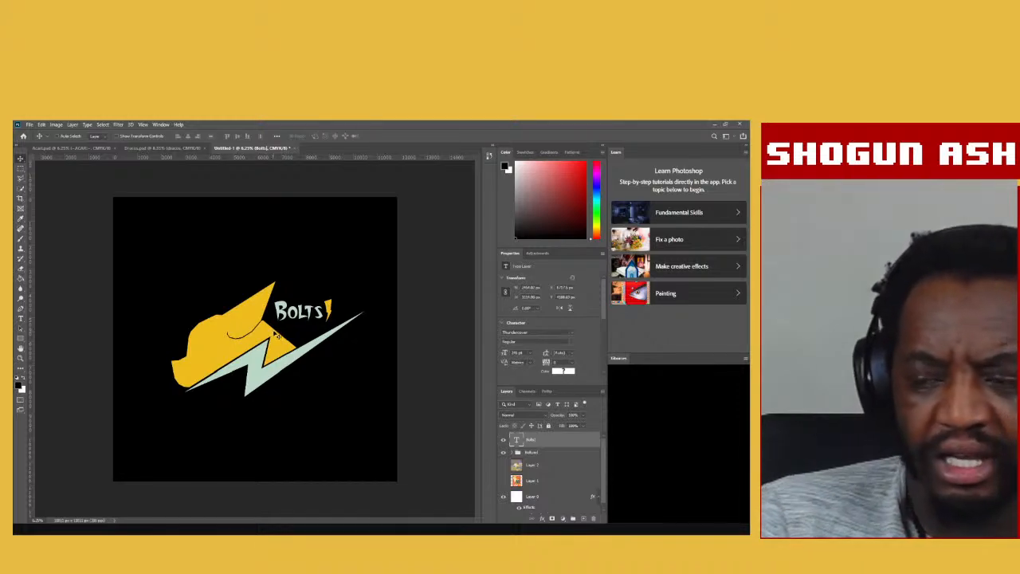
# Examine the logo without its name at a very small size, and show the Bolts! text again at the original view.
pyautogui.click(503, 439)
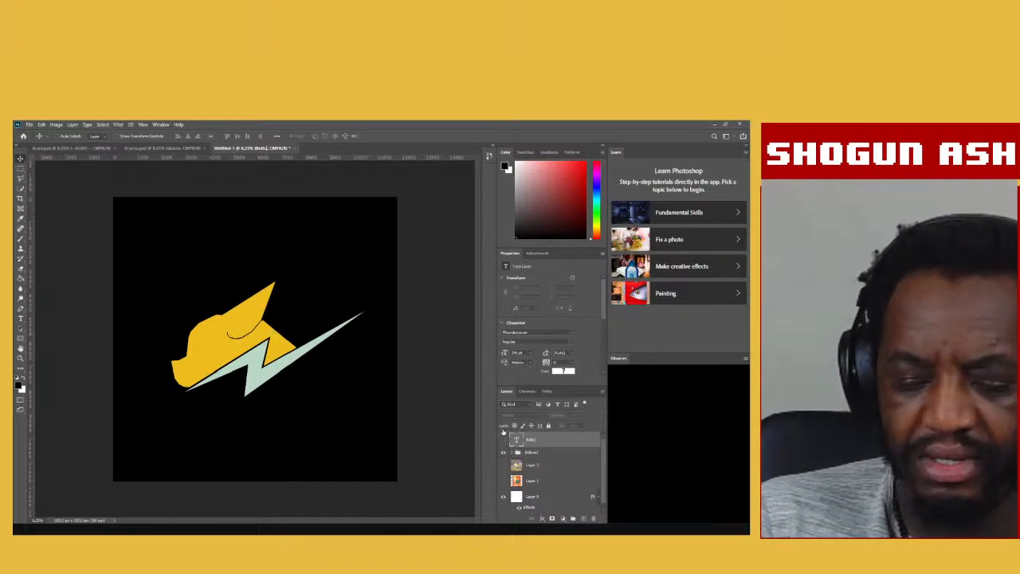
pyautogui.hotkey('ctrl', '-')
pyautogui.hotkey('ctrl', '-')
pyautogui.hotkey('ctrl', '-')
pyautogui.hotkey('ctrl', '-')
pyautogui.hotkey('ctrl', '-')
pyautogui.hotkey('ctrl', '-')
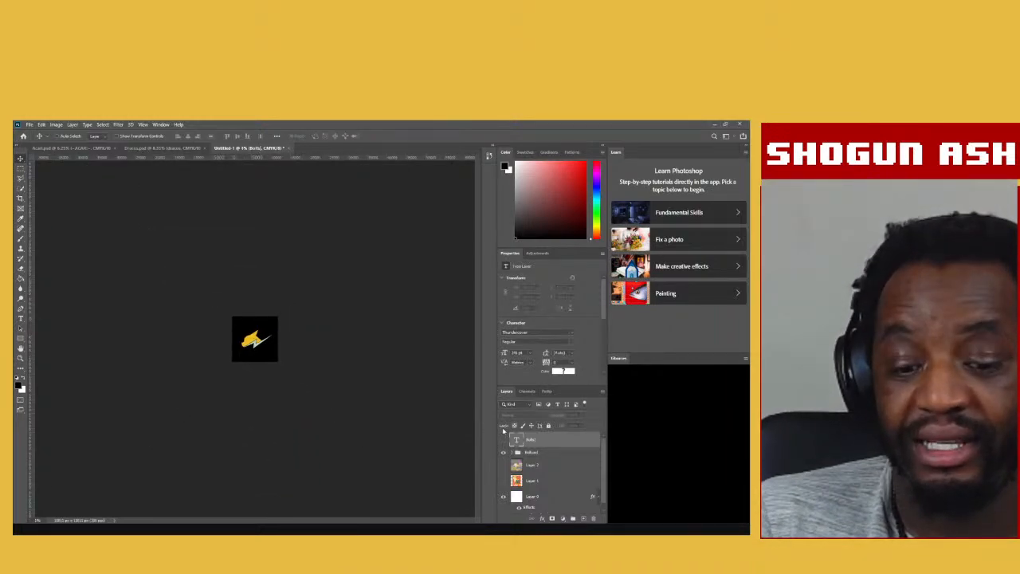
pyautogui.hotkey('ctrl', '+')
pyautogui.hotkey('ctrl', '+')
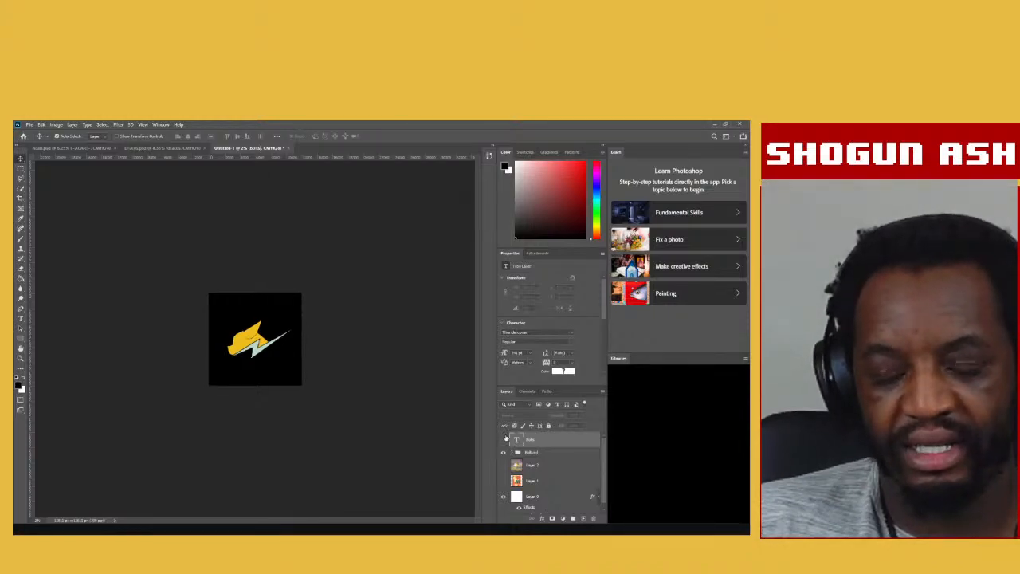
pyautogui.hotkey('ctrl', '+')
pyautogui.hotkey('ctrl', '+')
pyautogui.hotkey('ctrl', '+')
pyautogui.hotkey('ctrl', '+')
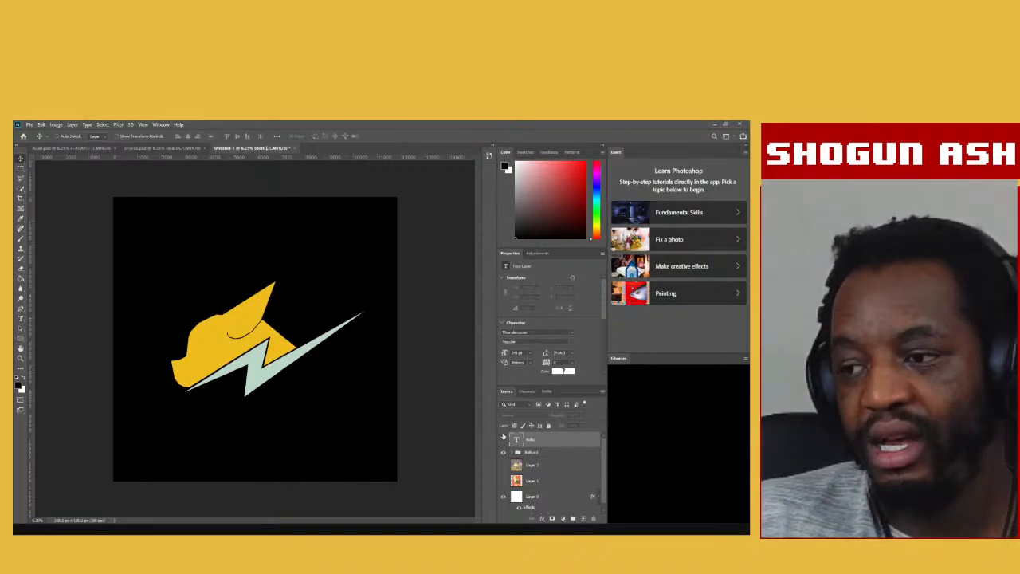
pyautogui.click(503, 440)
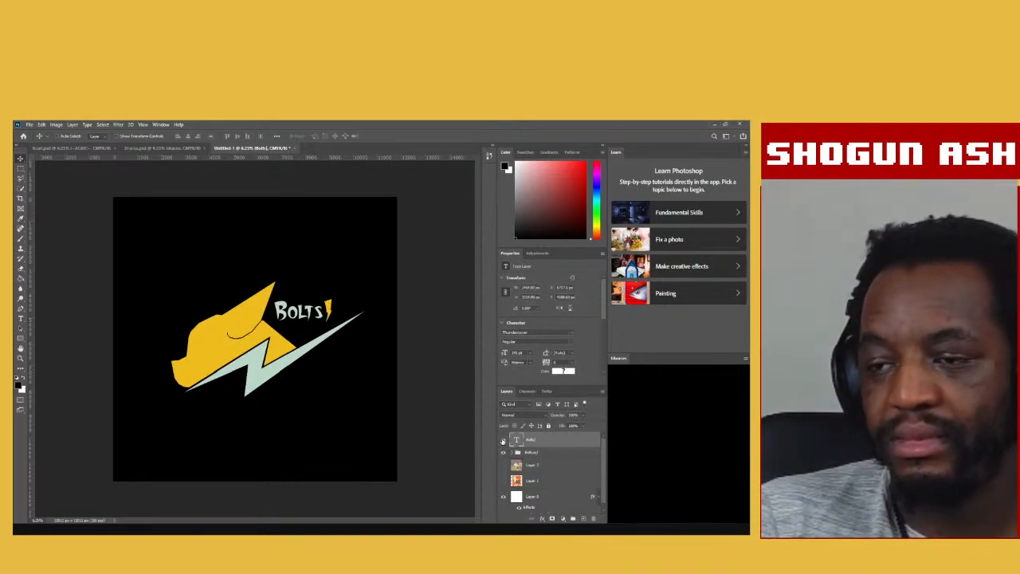
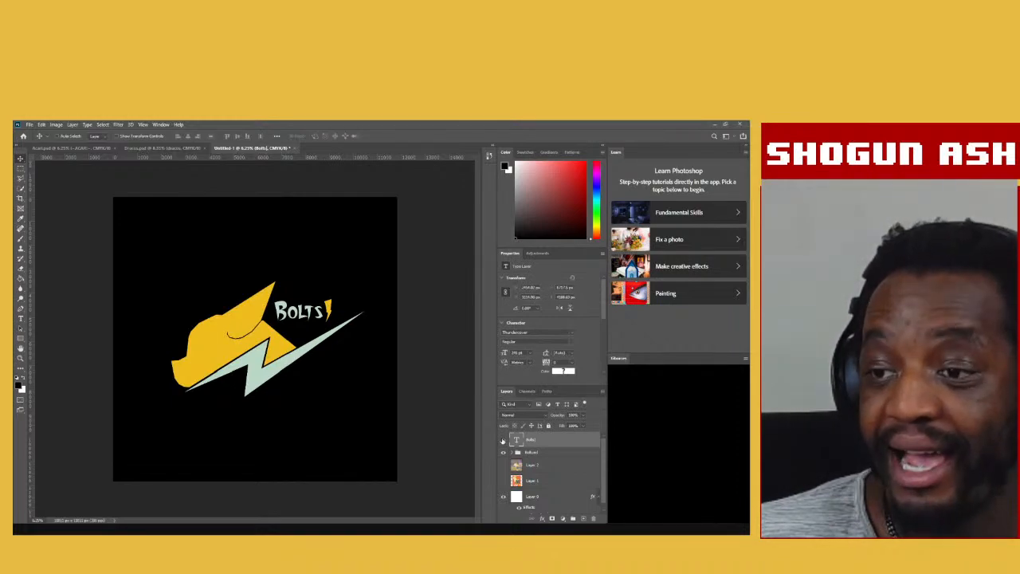
# Hide the Bolts! text, and show and hide the Layer 2 reference picture to compare it with the logo.
pyautogui.click(503, 439)
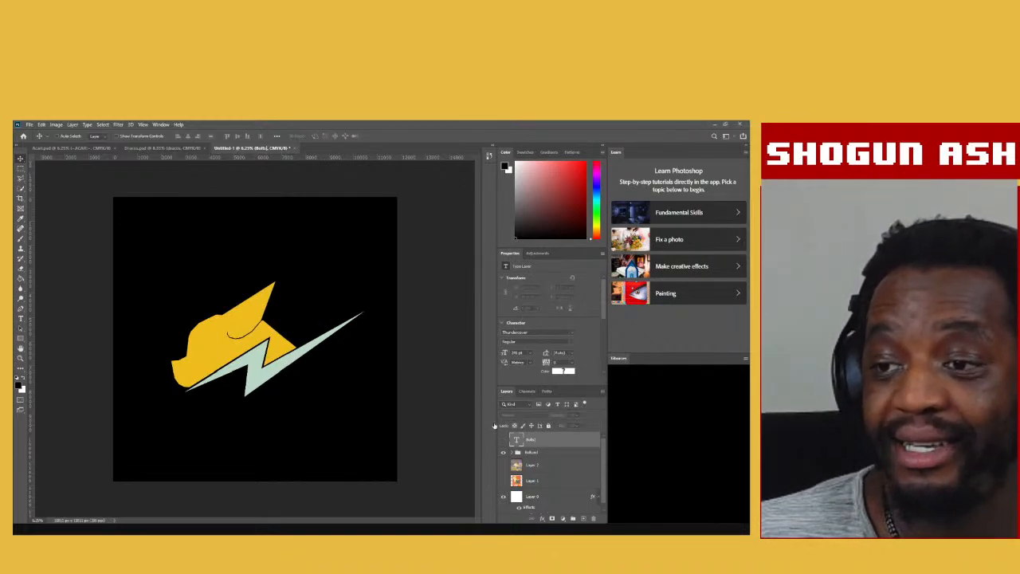
pyautogui.click(503, 465)
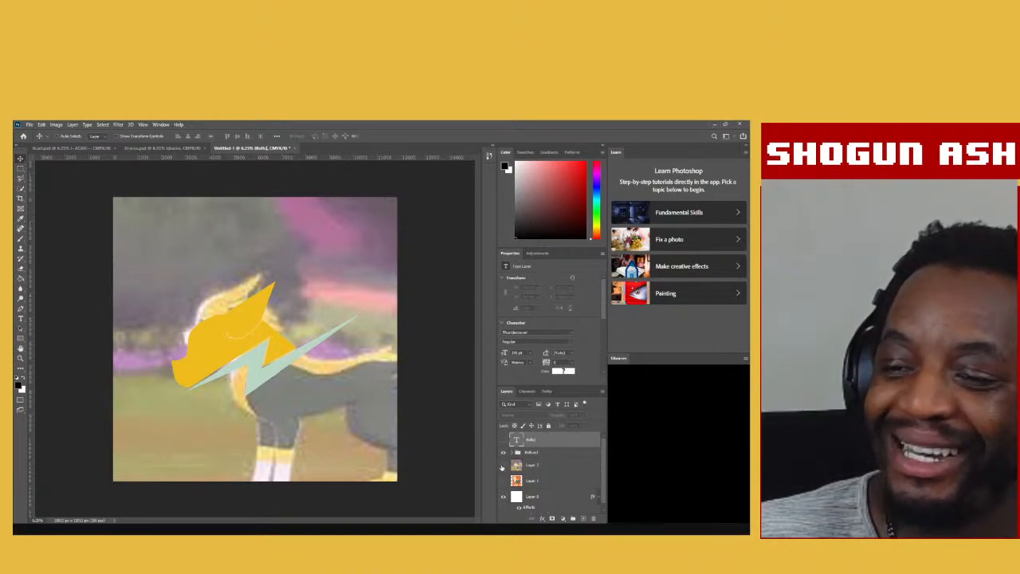
pyautogui.click(502, 465)
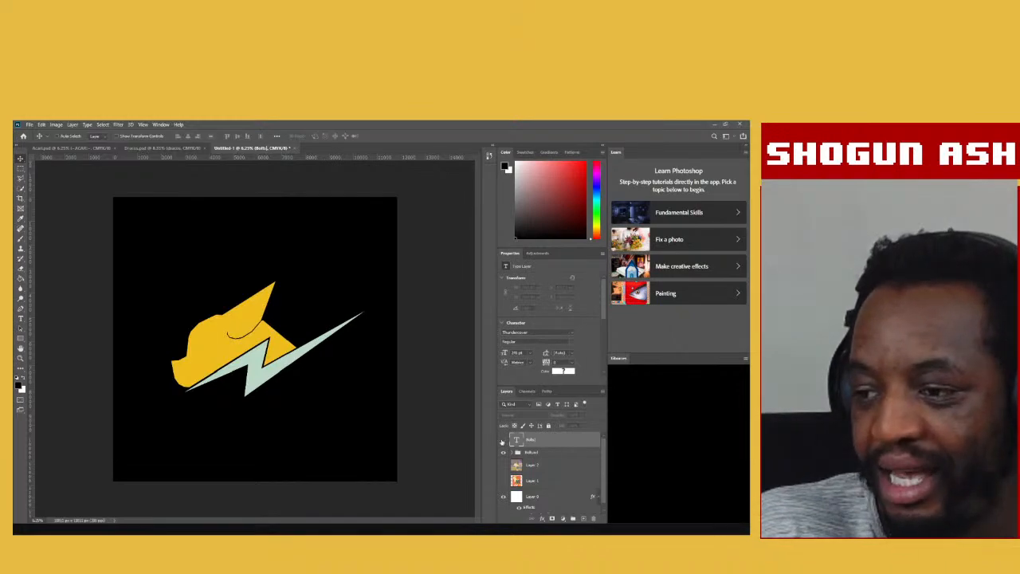
# Show the Bolts! text again and turn off the color overlays of the Layer 0 background and the Bolt layer.
pyautogui.click(503, 440)
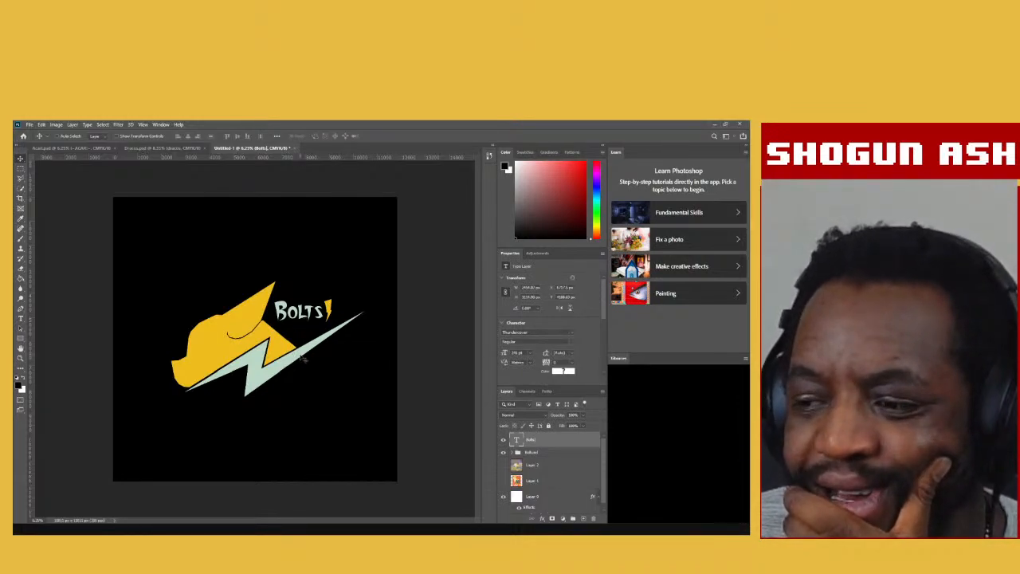
pyautogui.click(520, 508)
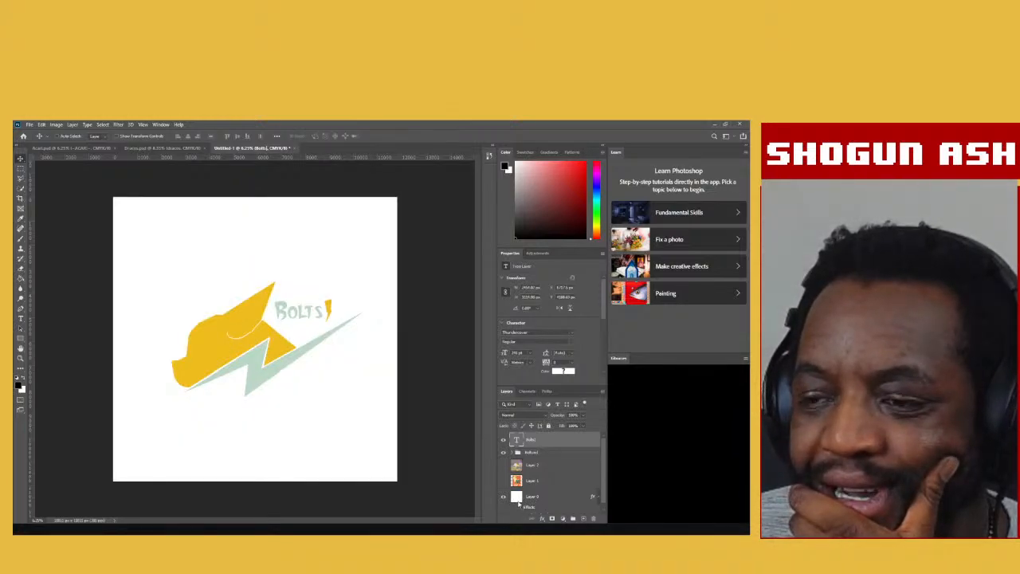
pyautogui.scroll(-1, 529, 462)
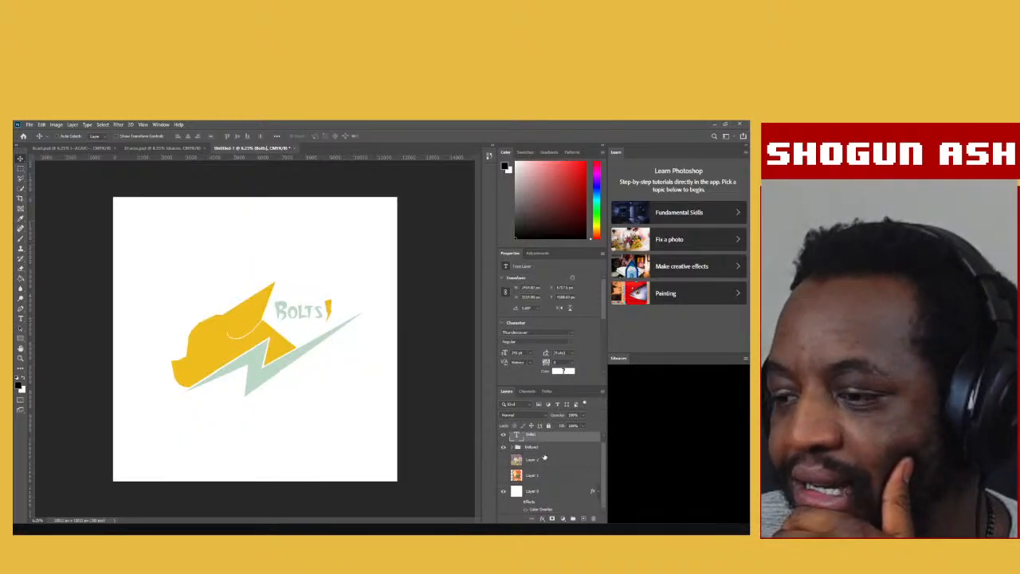
pyautogui.scroll(1, 542, 462)
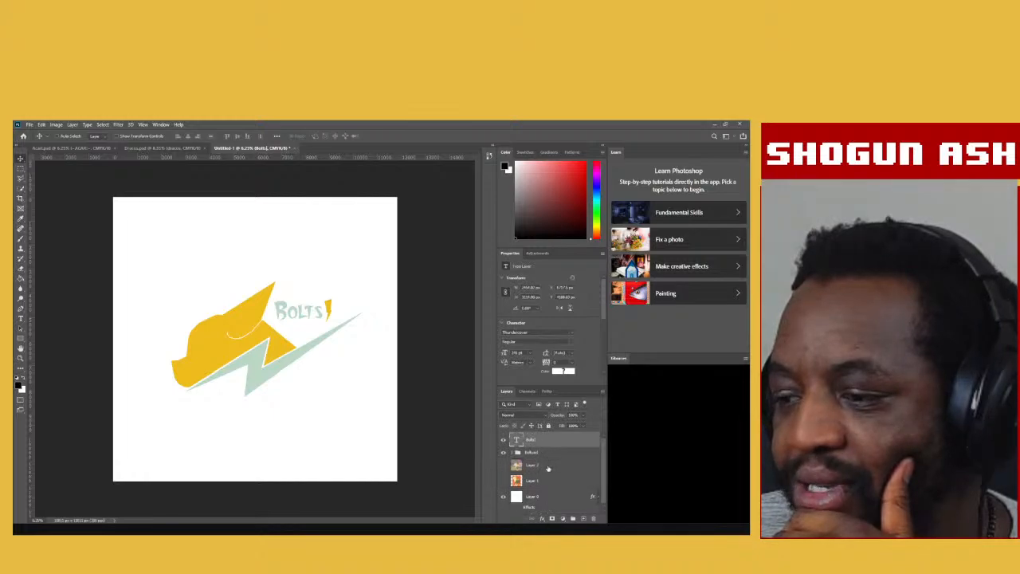
pyautogui.click(511, 453)
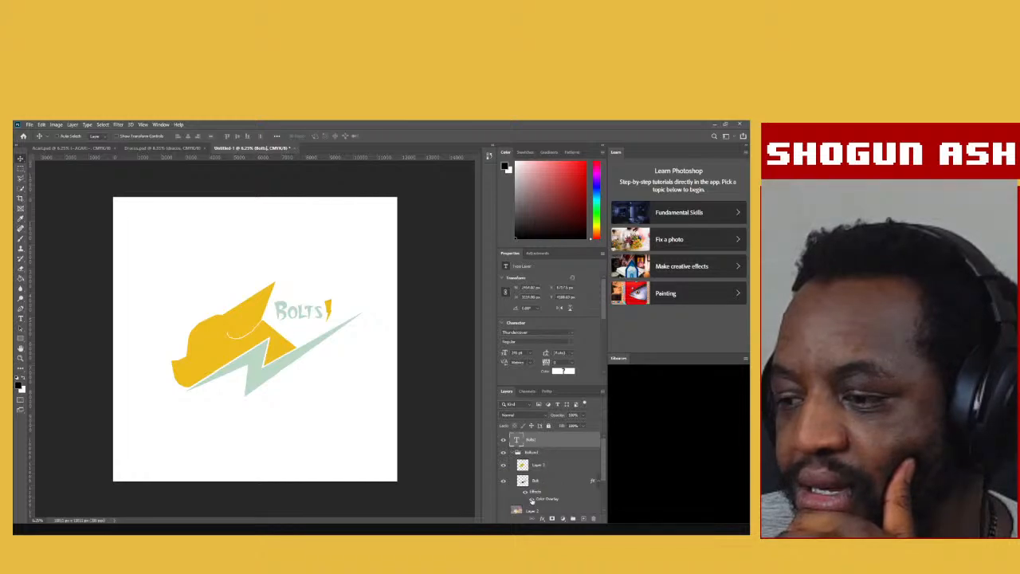
pyautogui.click(532, 501)
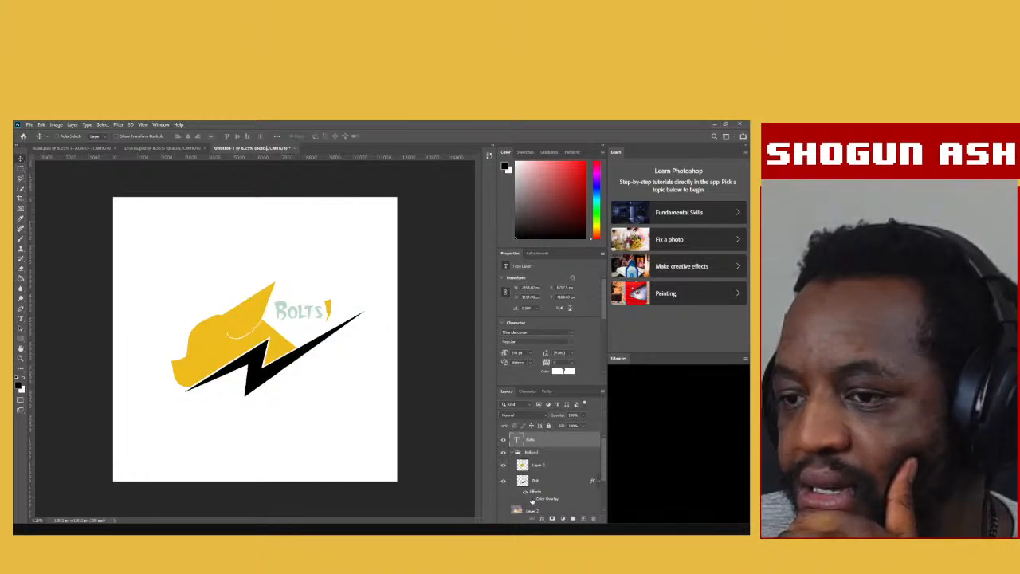
# Recolor the letters Bolts in the name from pale green to dark grey, leaving out the exclamation mark.
pyautogui.doubleClick(516, 441)
pyautogui.click(324, 313)
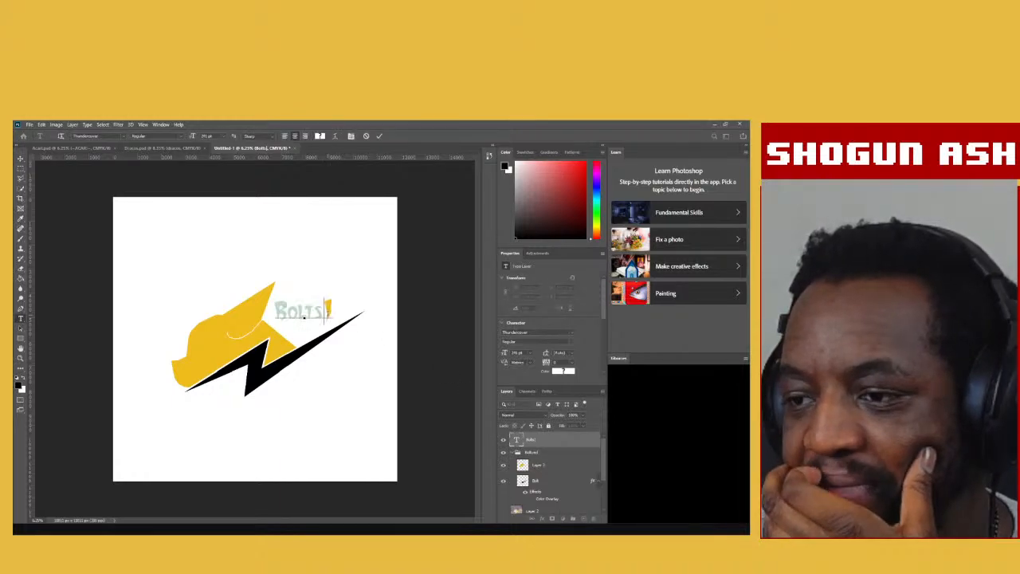
pyautogui.moveTo(324, 312); pyautogui.dragTo(274, 314)
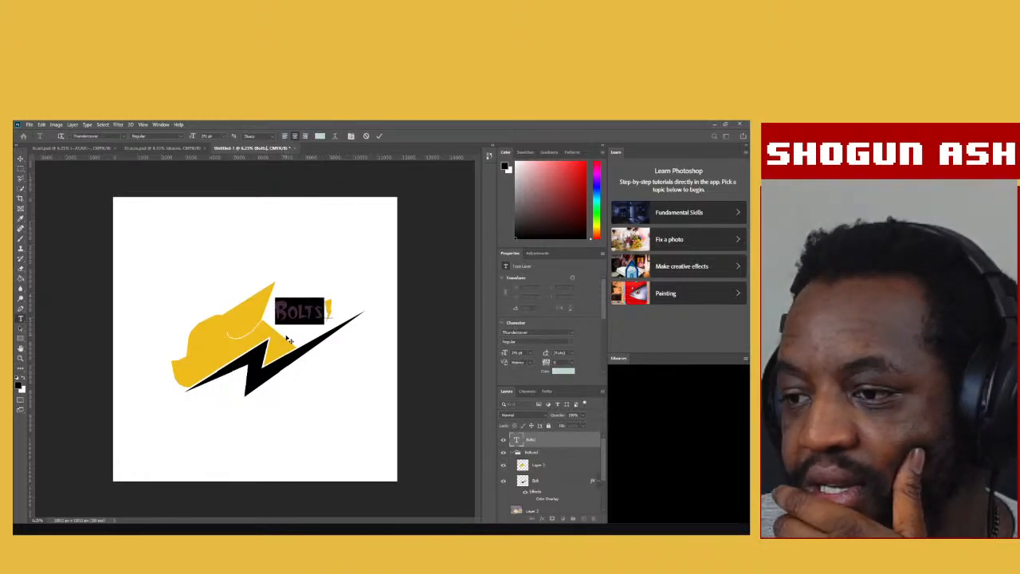
pyautogui.click(559, 372)
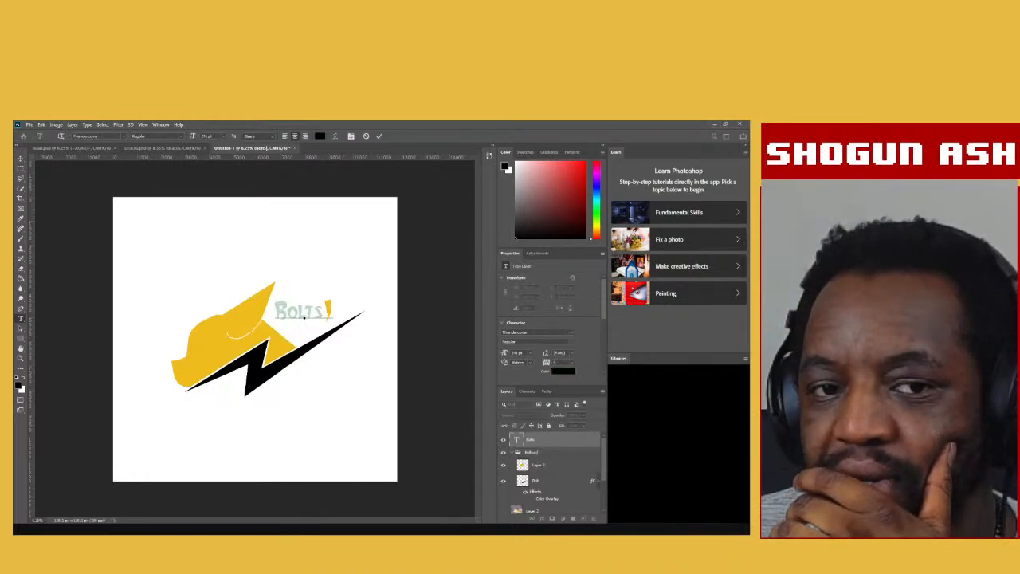
pyautogui.press('Return')
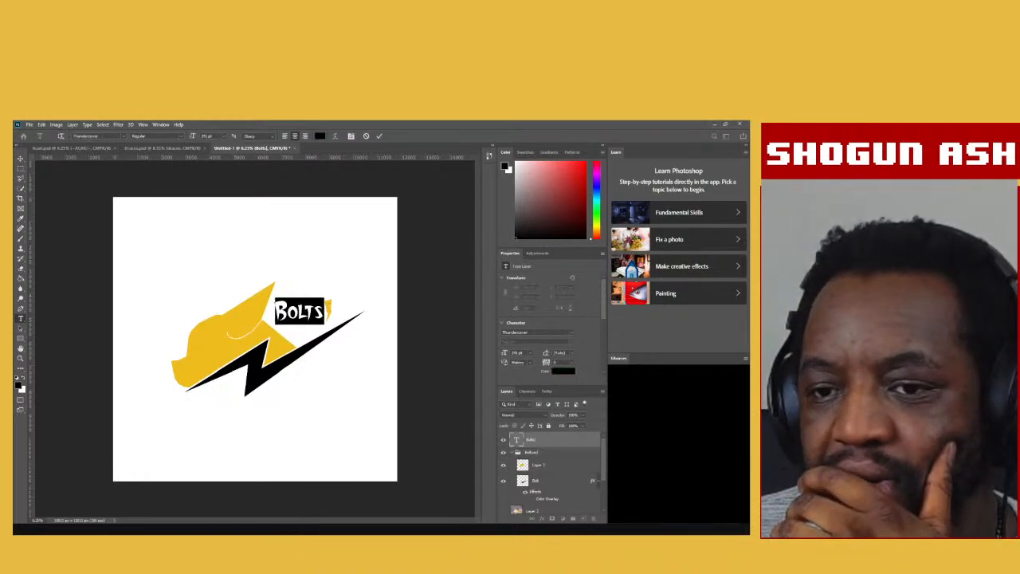
pyautogui.click(557, 372)
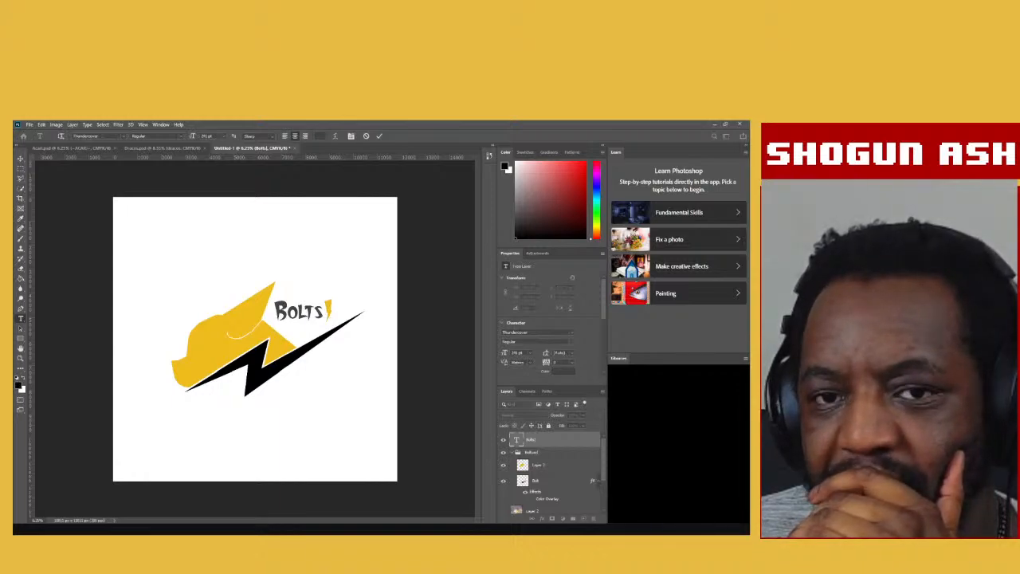
pyautogui.click(52, 262)
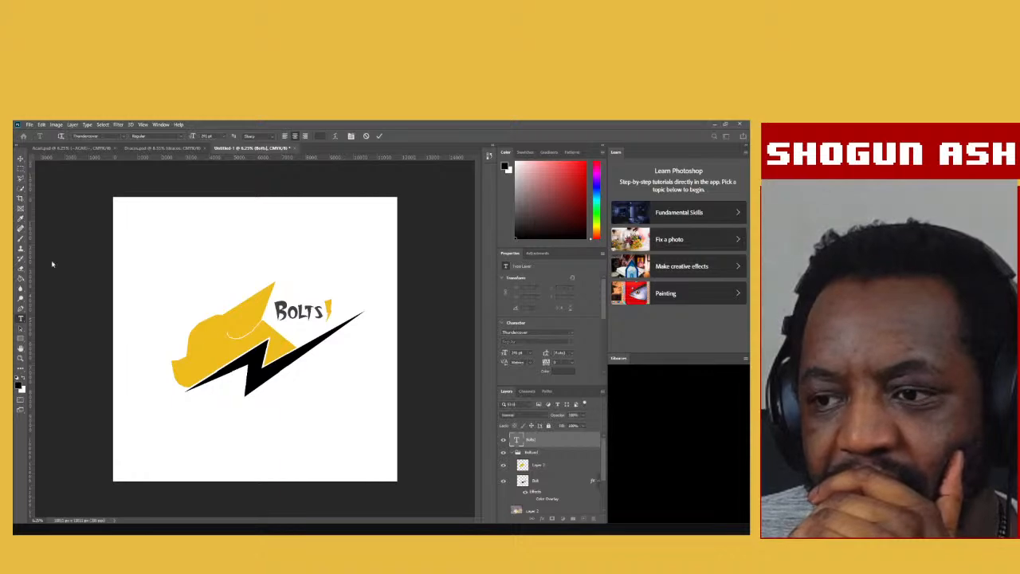
# Turn the Bolt layer's color overlay back on and set it to the dark grey sampled from the Bolts! text.
pyautogui.doubleClick(539, 500)
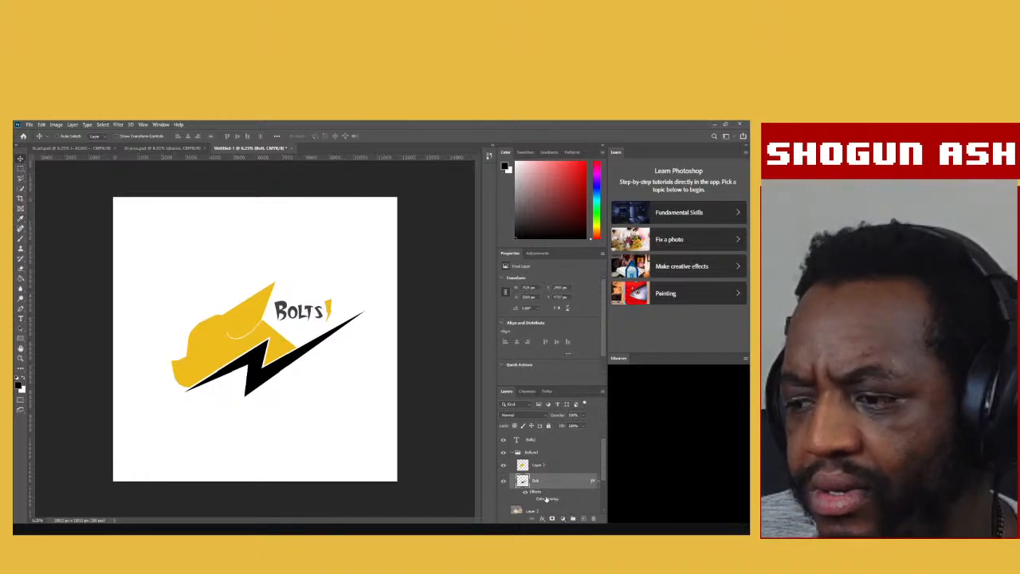
pyautogui.doubleClick(540, 498)
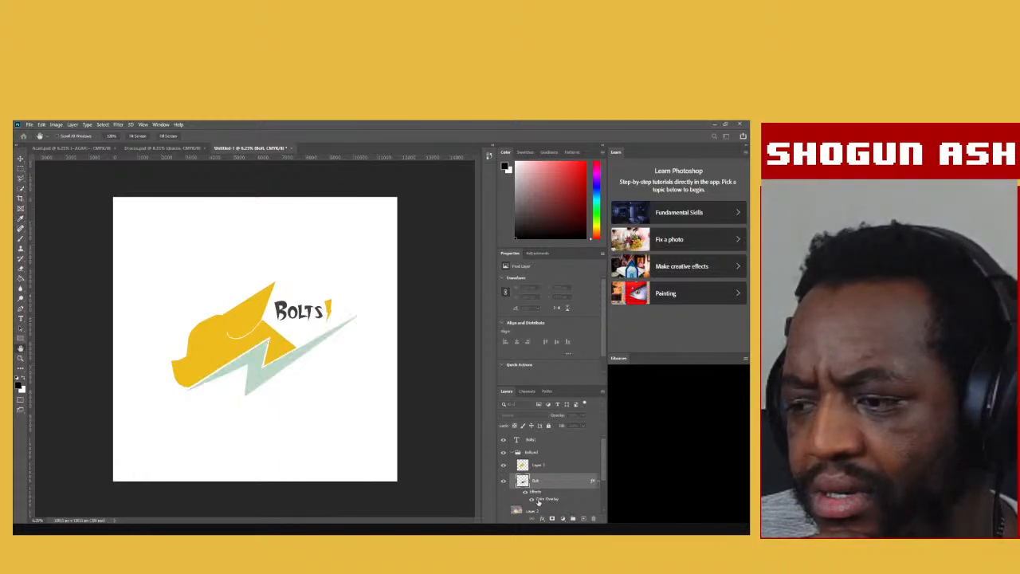
pyautogui.click(382, 231)
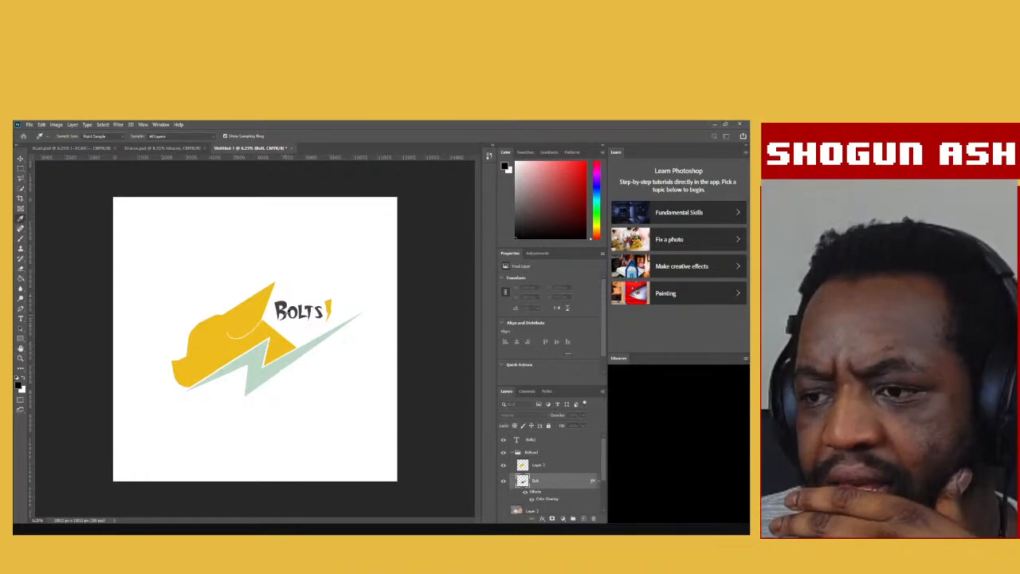
pyautogui.click(284, 305)
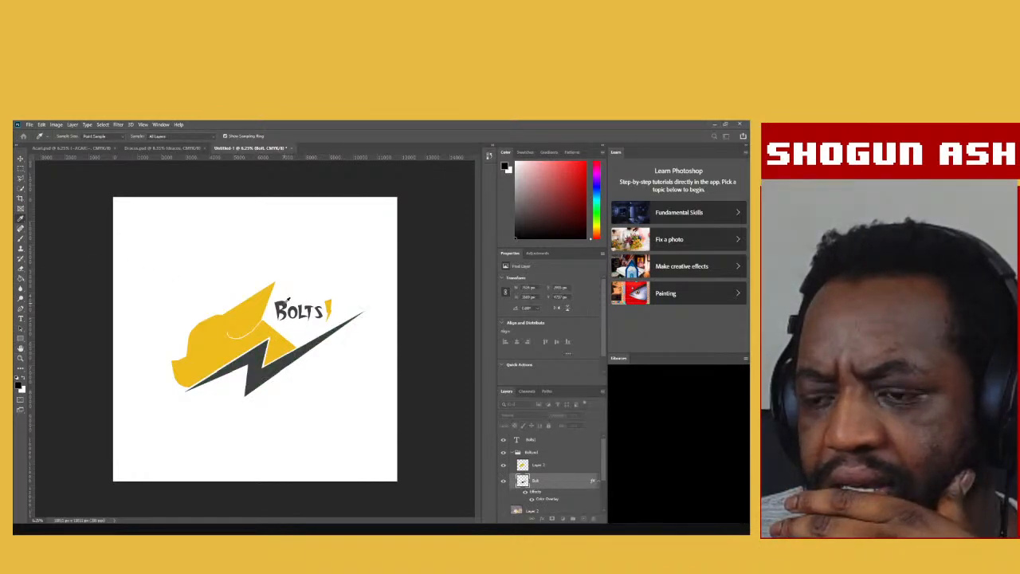
pyautogui.press('Return')
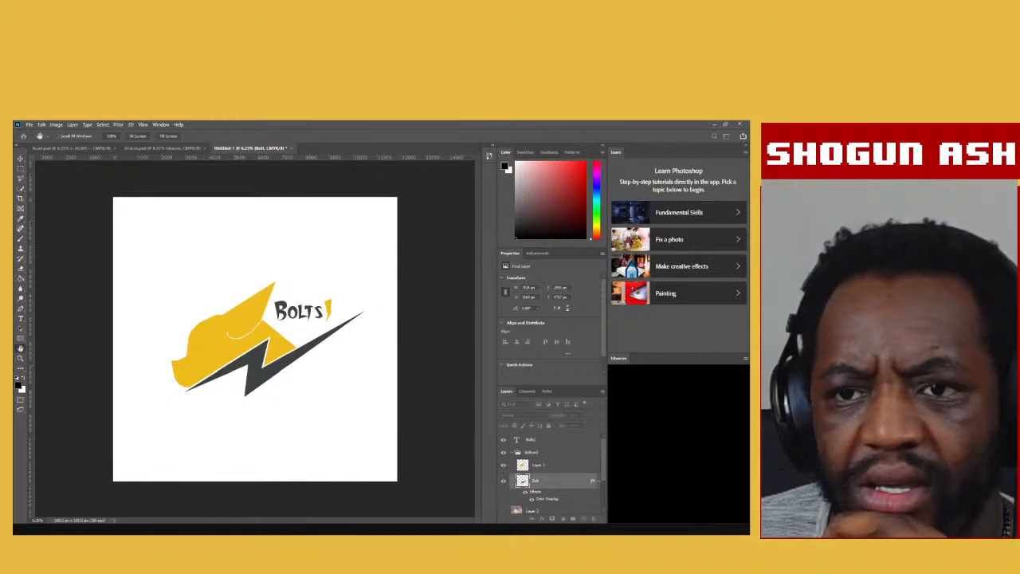
pyautogui.press('v')
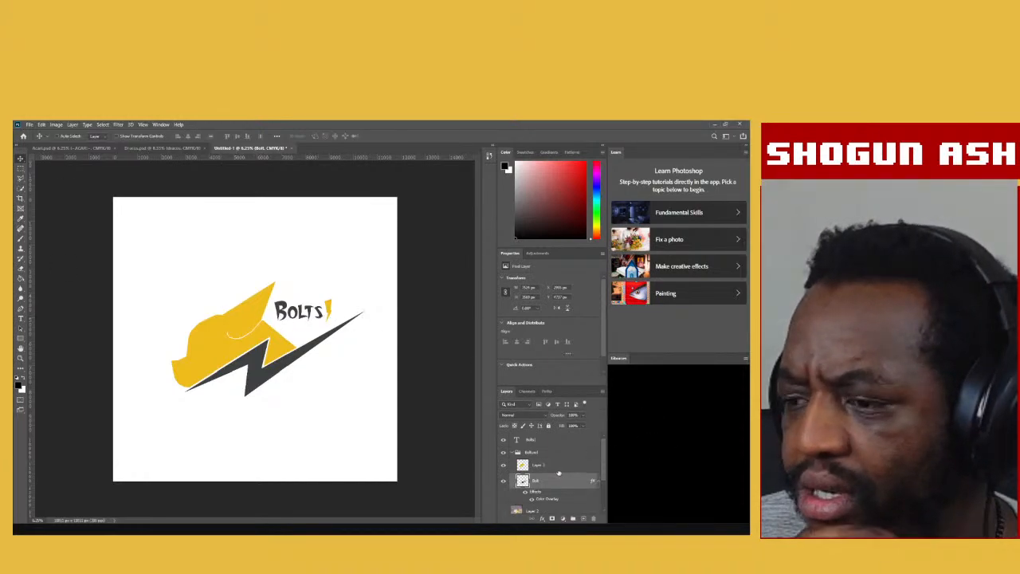
# Try a capital S at the end of the name, and remove the letter so the text reads Bolt!
pyautogui.click(516, 441)
pyautogui.doubleClick(516, 440)
pyautogui.click(317, 311)
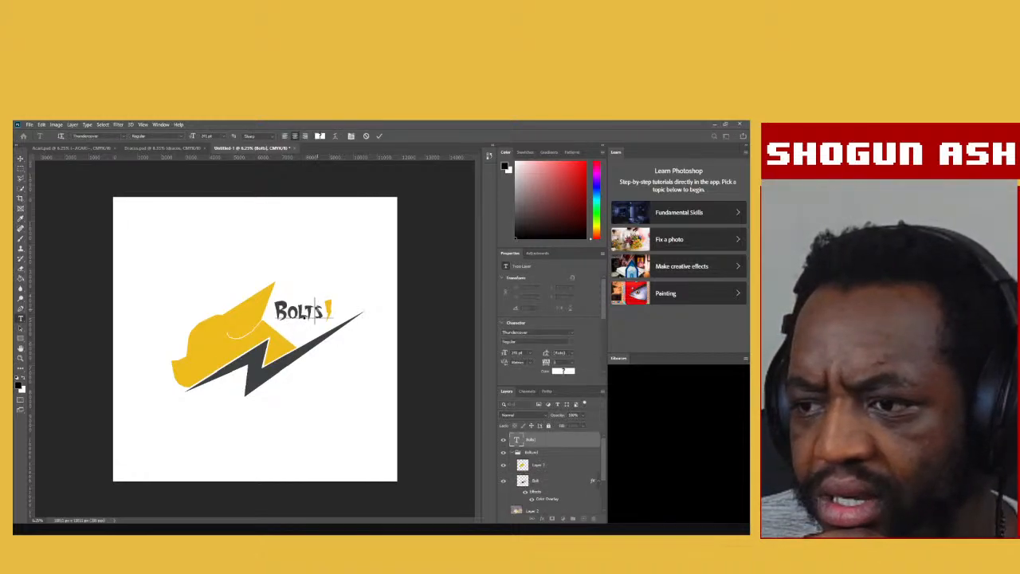
pyautogui.moveTo(316, 311); pyautogui.dragTo(323, 310)
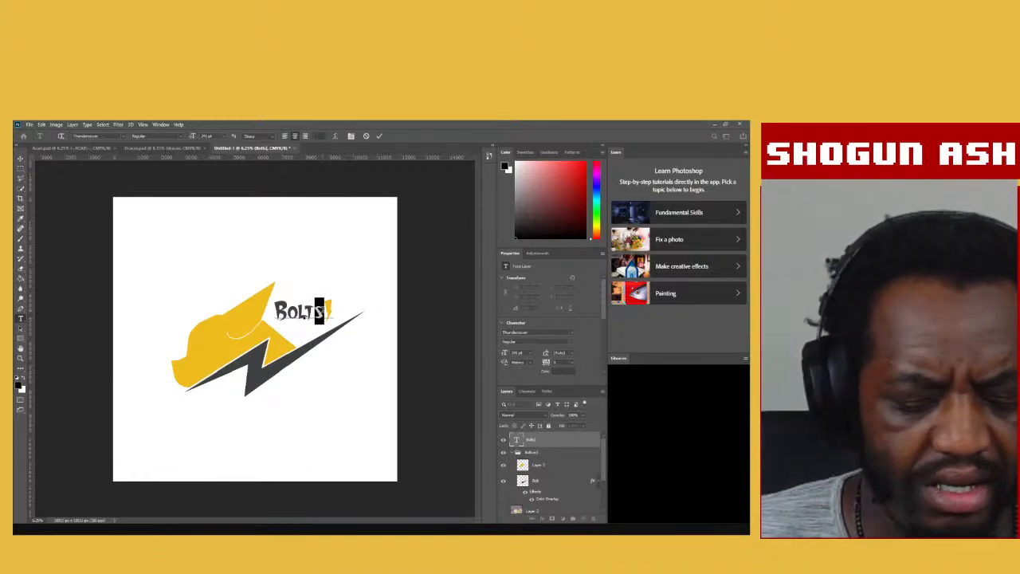
pyautogui.write('S')
pyautogui.hotkey('shift', 'Left')
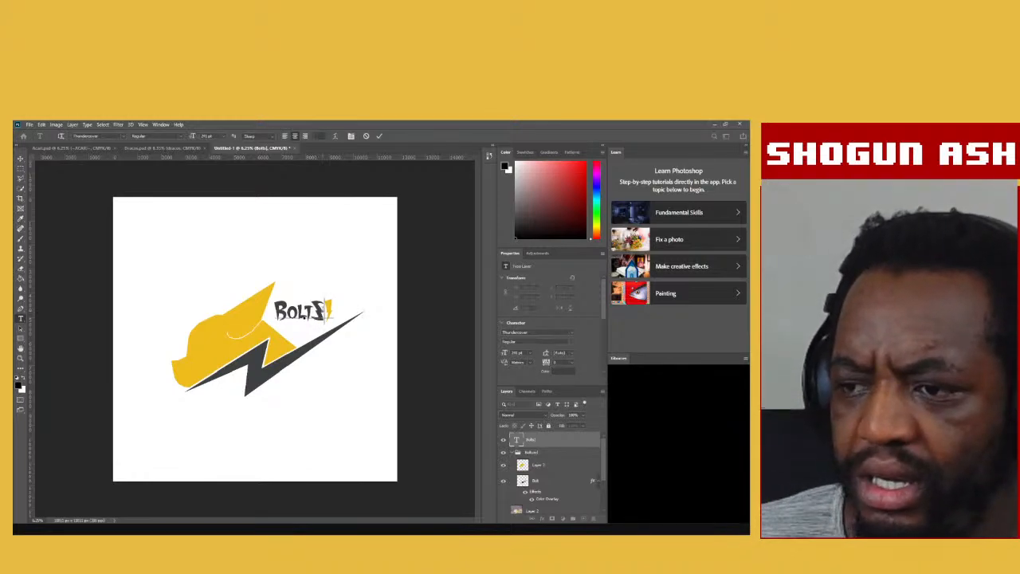
pyautogui.press('BackSpace')
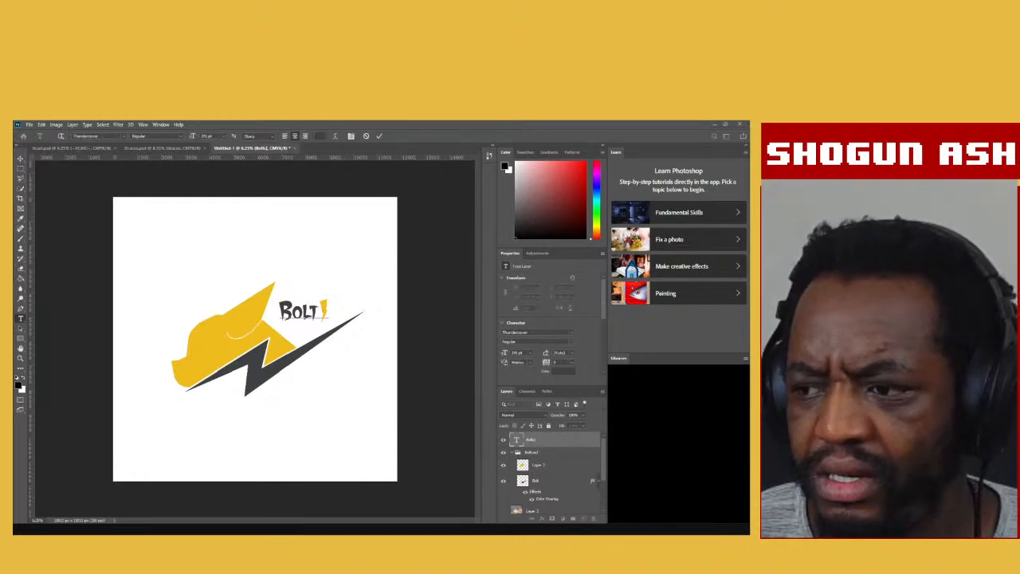
pyautogui.hotkey('ctrl', 'Return')
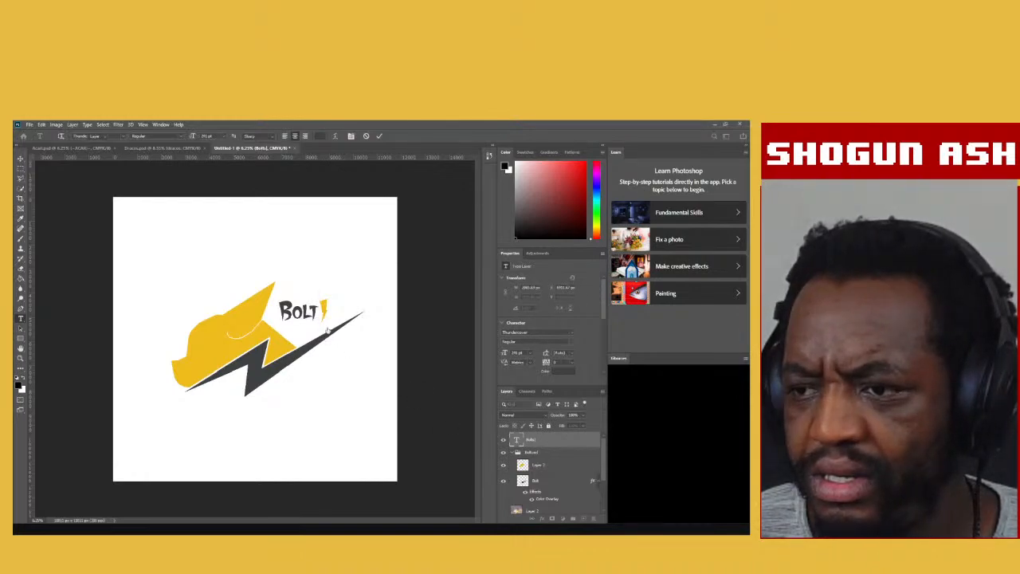
pyautogui.press('v')
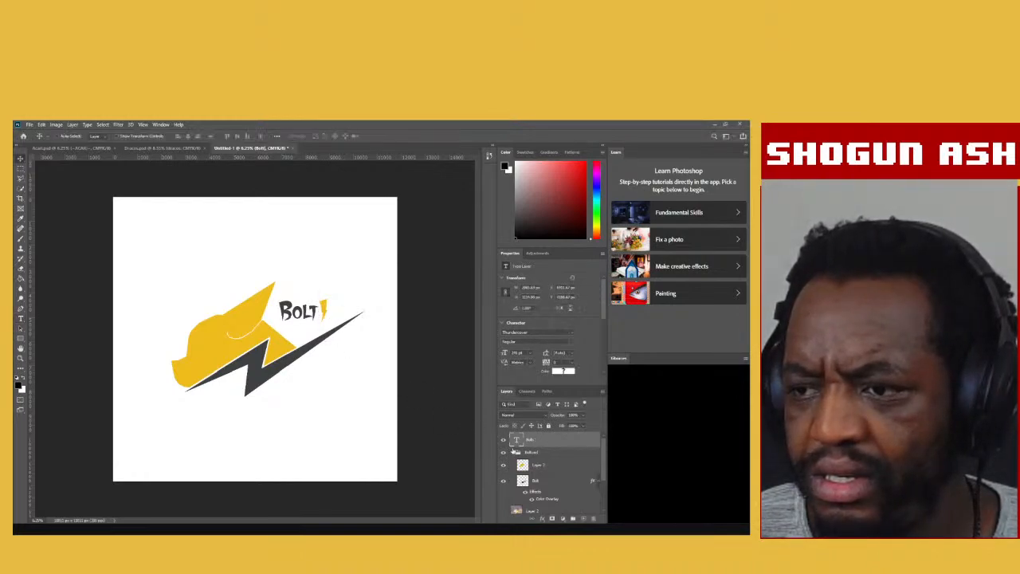
# Insert a lowercase s before the exclamation mark so the name reads Bolts! and finish the text edit.
pyautogui.doubleClick(516, 438)
pyautogui.click(320, 311)
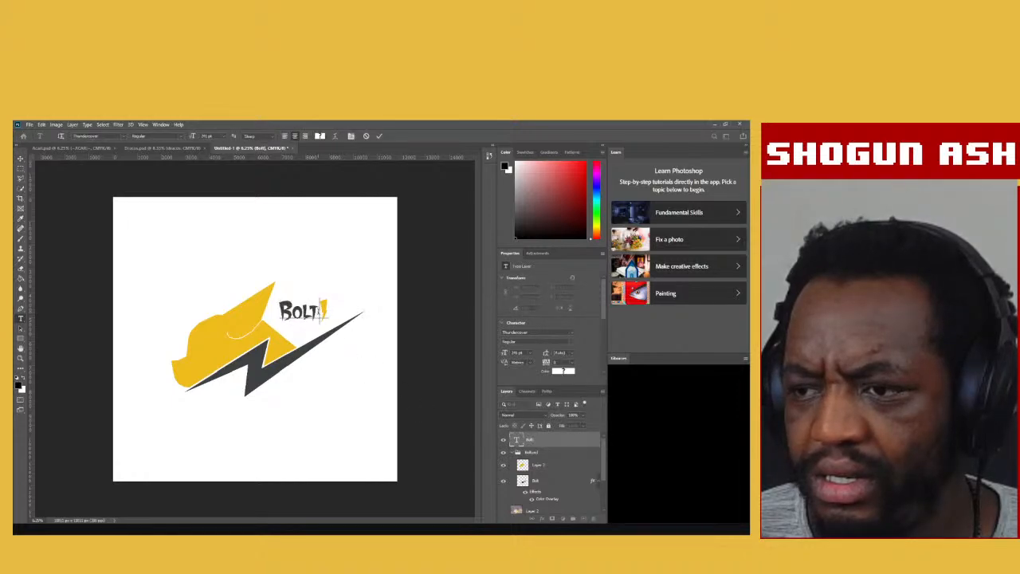
pyautogui.write('s')
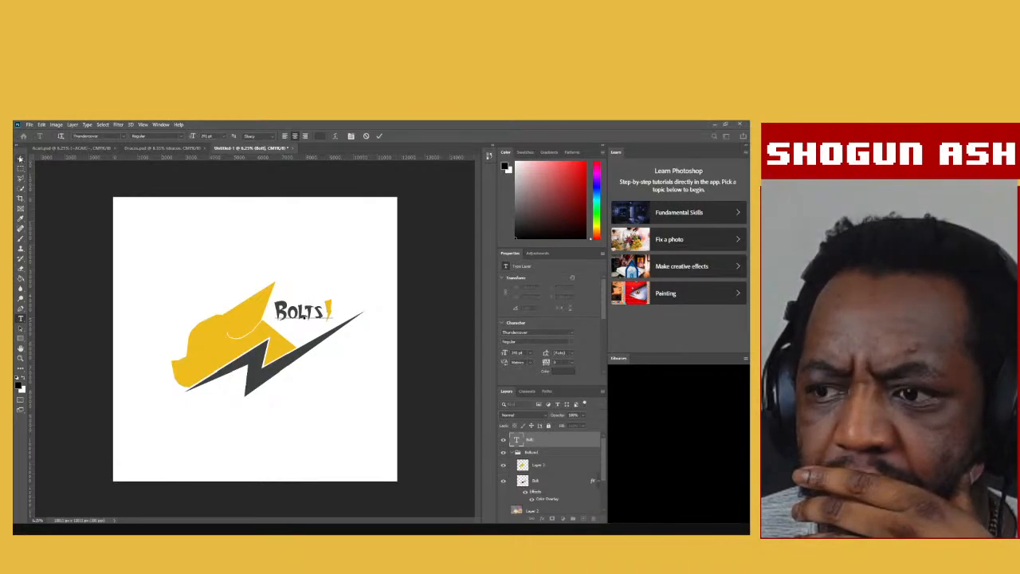
pyautogui.click(21, 159)
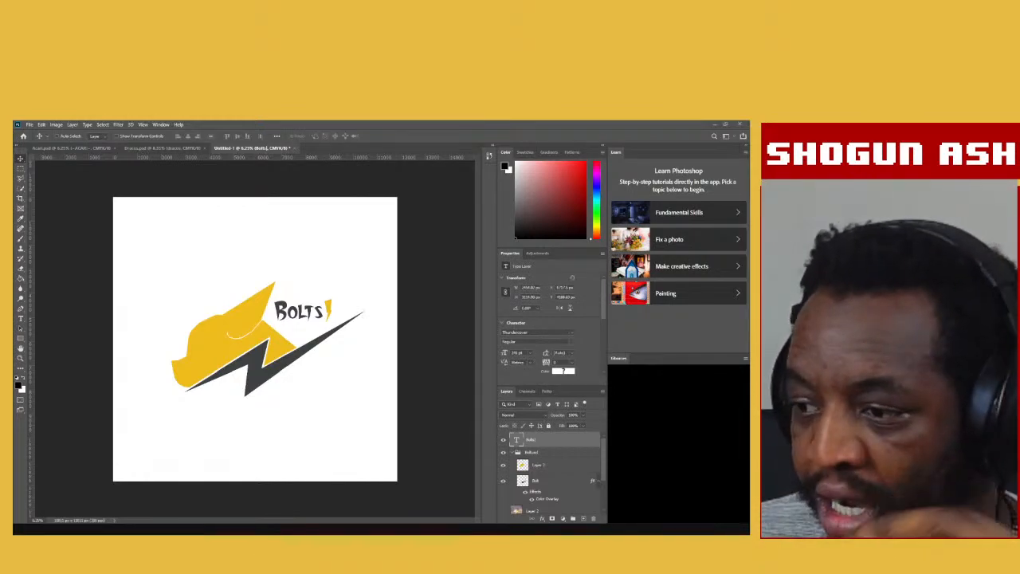
# Hide the Bolts! text and add a new text layer reading Bolts below the lightning bolt.
pyautogui.click(503, 440)
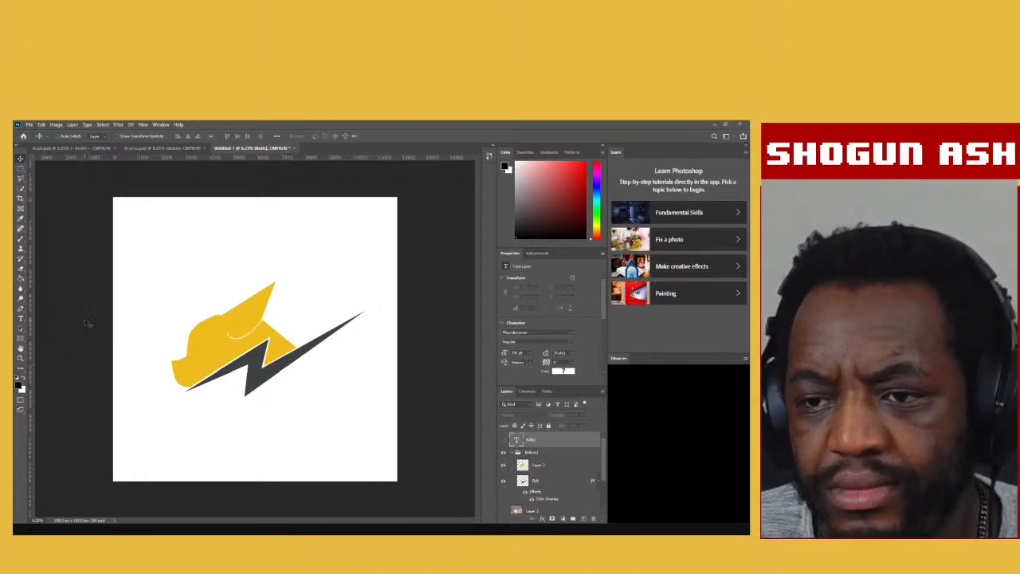
pyautogui.click(21, 319)
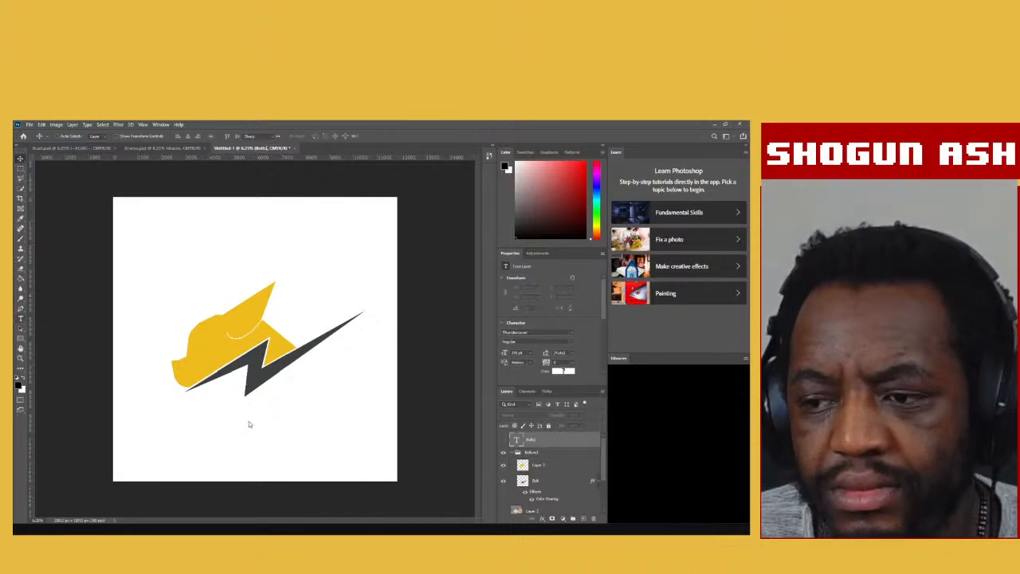
pyautogui.press('t')
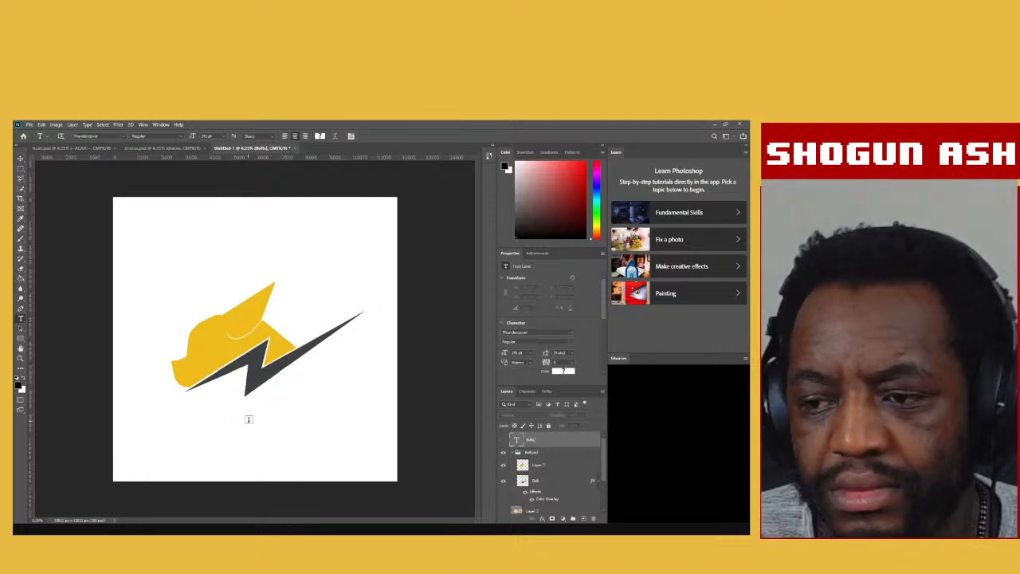
pyautogui.click(247, 419)
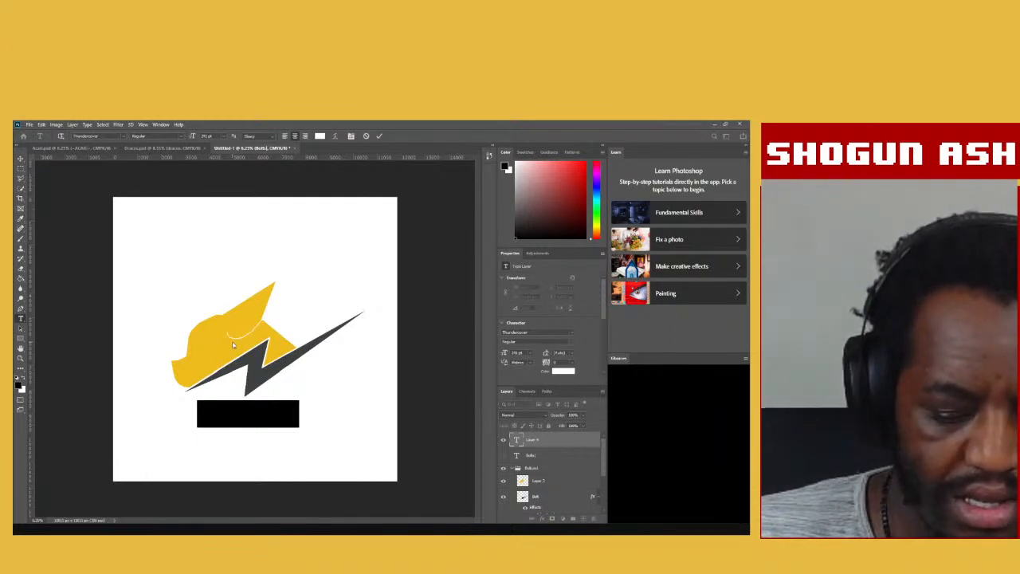
pyautogui.press('BackSpace')
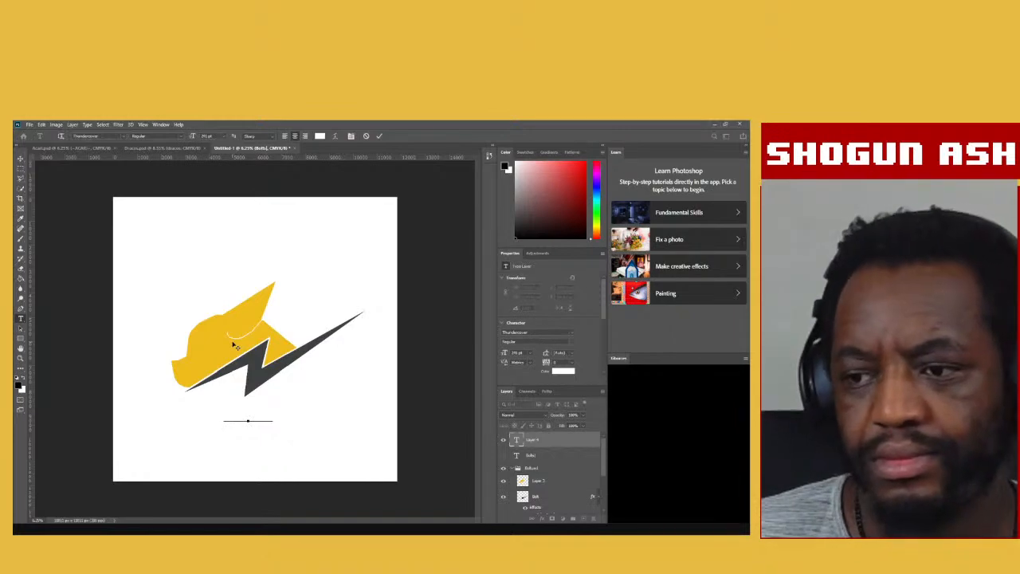
# Color the new Bolts text with the dark grey sampled from the lightning bolt.
pyautogui.hotkey('ctrl', 'a')
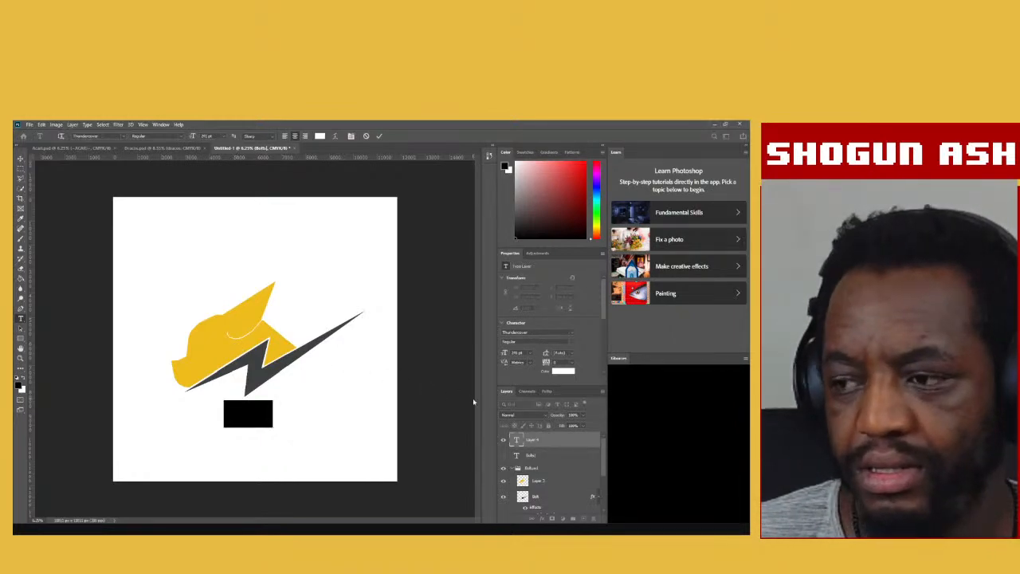
pyautogui.press('BackSpace')
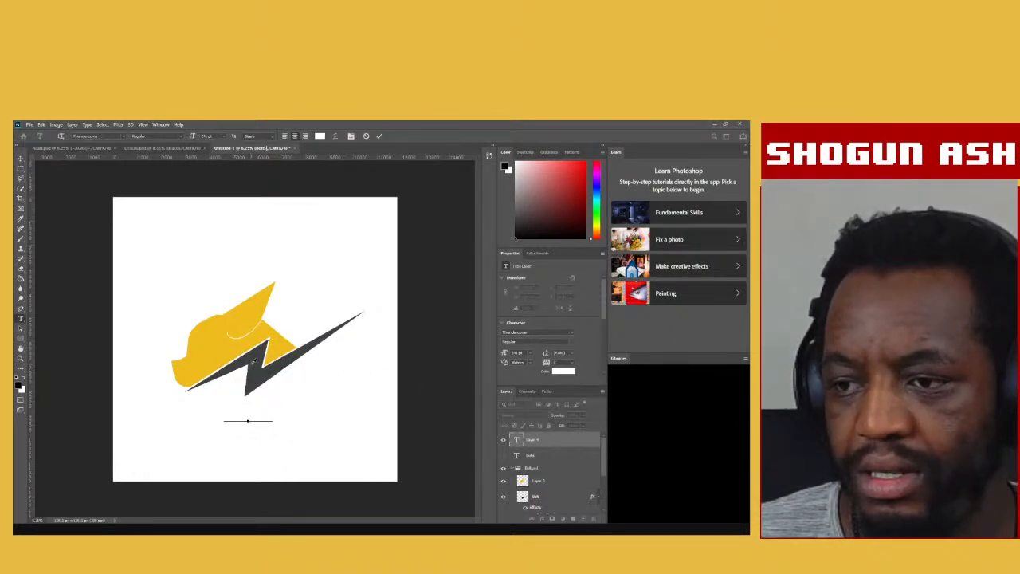
pyautogui.click(252, 363)
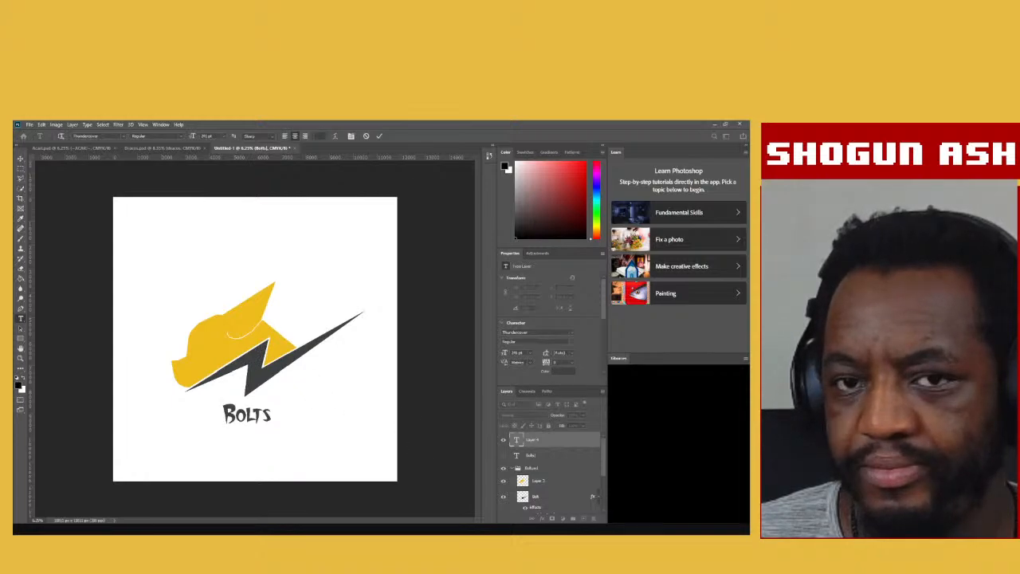
# Change the font of the whole Bolts text to High Speed and finish the text edit.
pyautogui.hotkey('ctrl', 'a')
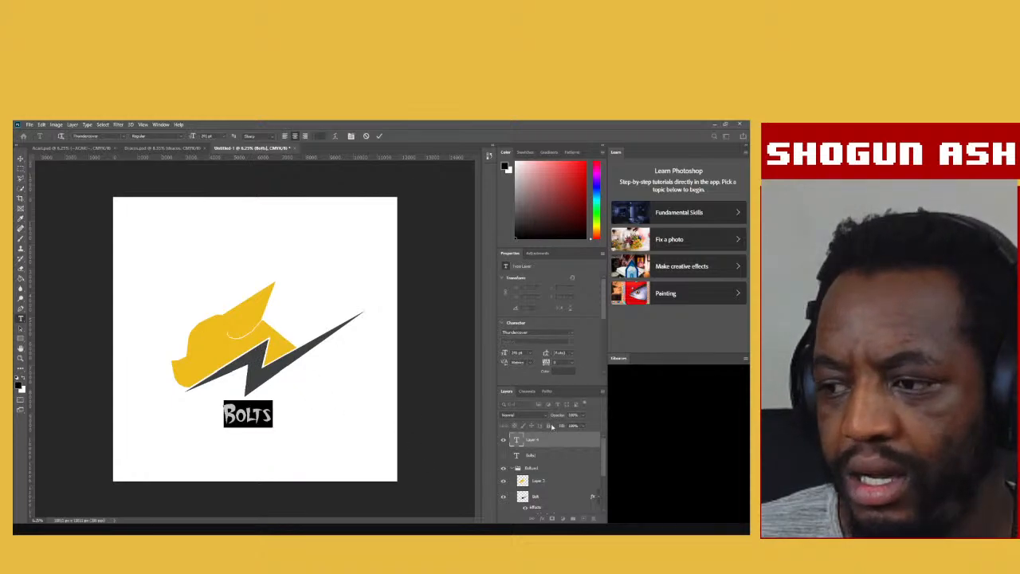
pyautogui.click(568, 331)
pyautogui.write('N')
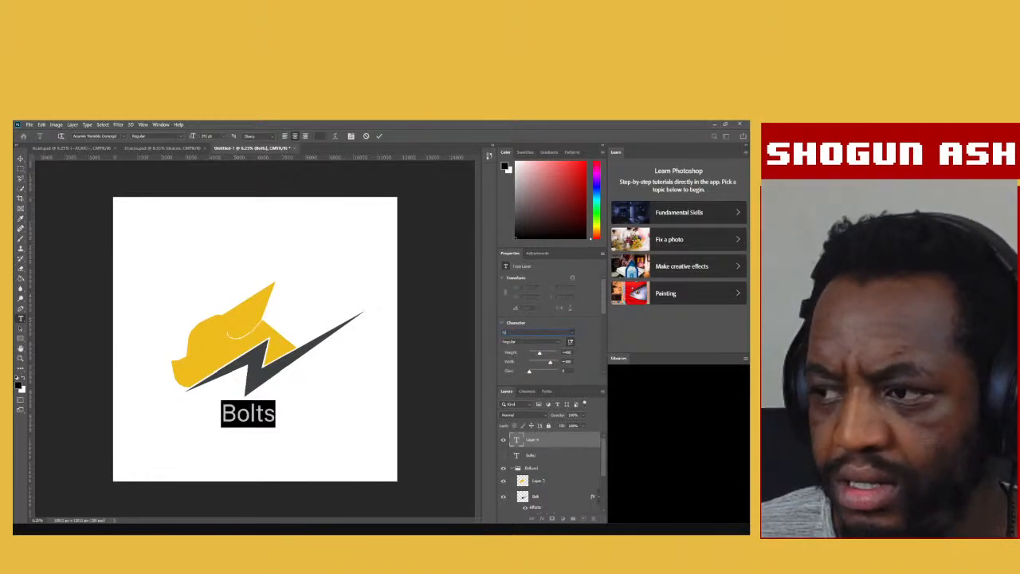
pyautogui.click(539, 150)
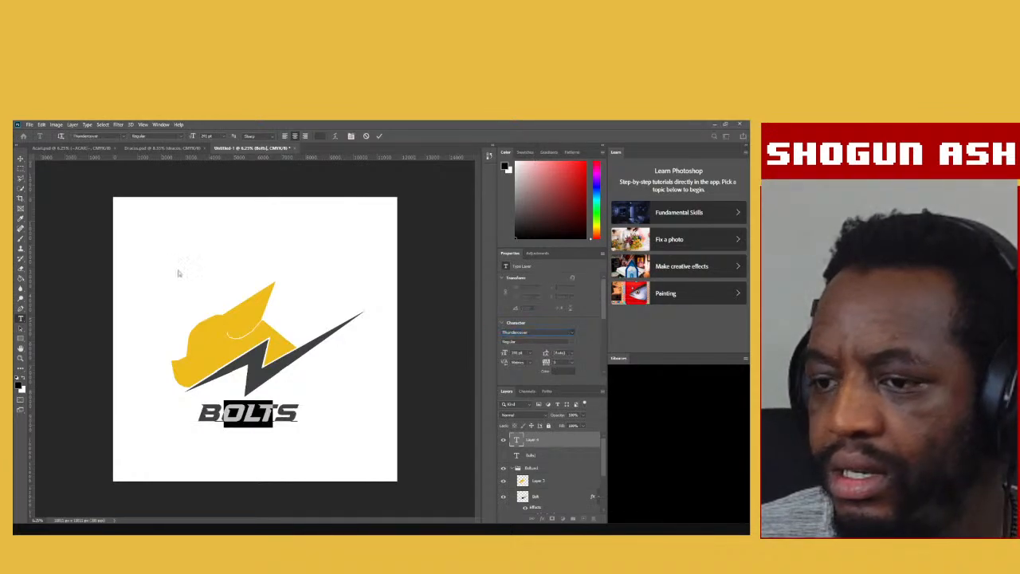
pyautogui.click(21, 160)
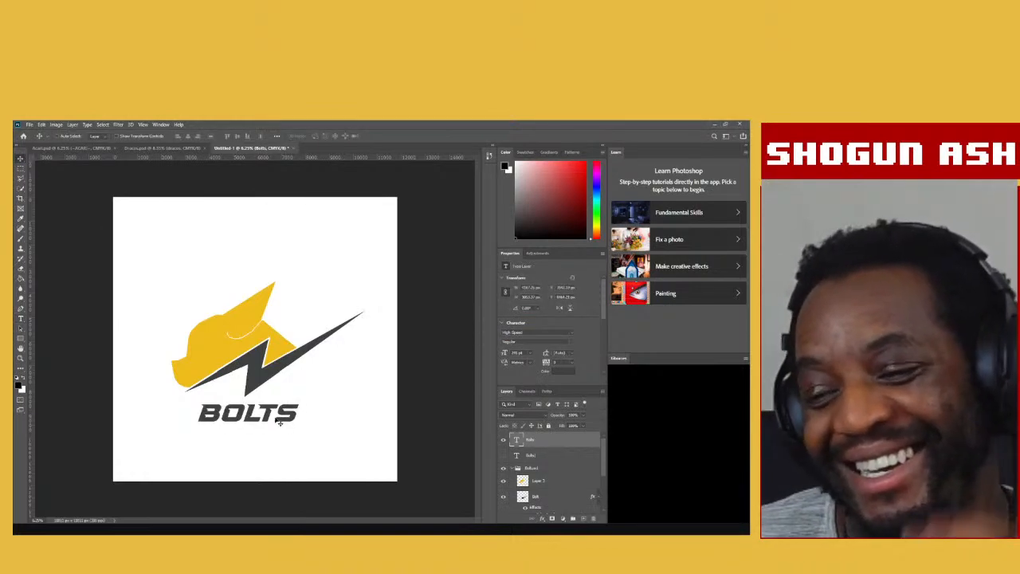
# Try the Bolts text under the dog's chin, and settle it above the lightning bolt's long tail.
pyautogui.moveTo(256, 423); pyautogui.dragTo(205, 419)
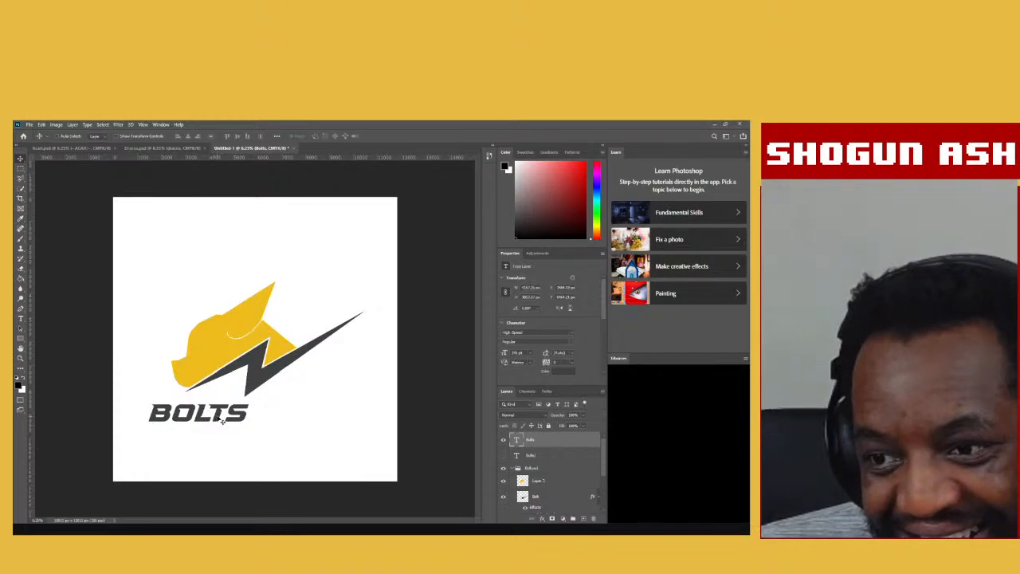
pyautogui.moveTo(219, 420); pyautogui.dragTo(209, 412)
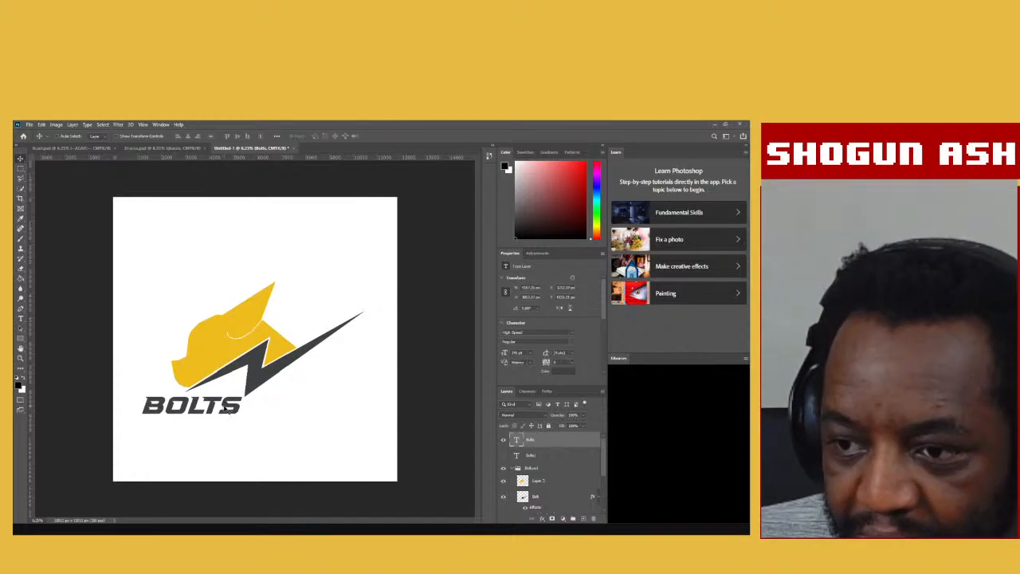
pyautogui.moveTo(229, 407); pyautogui.dragTo(372, 306)
# Rotate the Bolts text counterclockwise until it runs parallel to the lightning bolt's long tail.
pyautogui.hotkey('ctrl', 't')
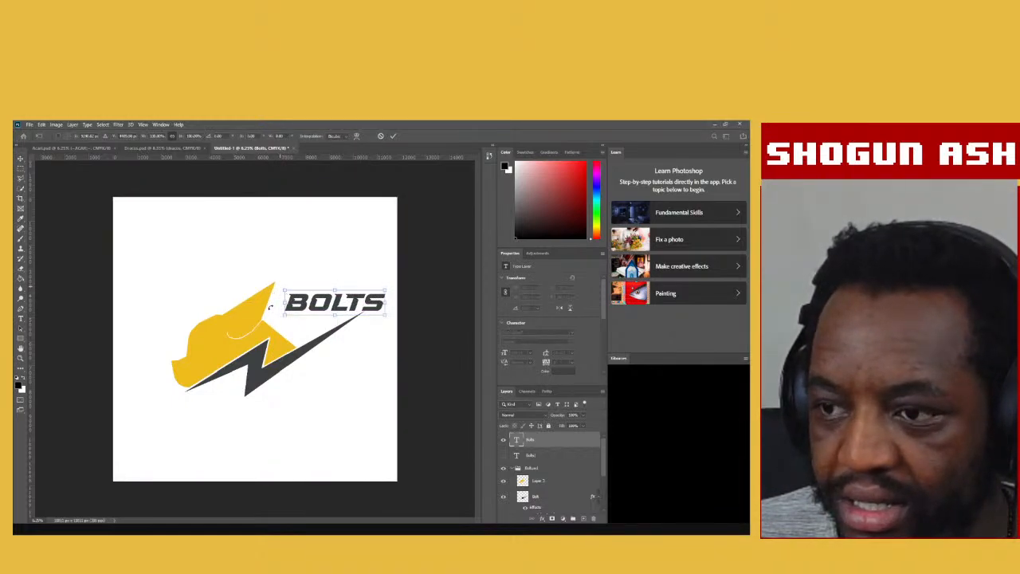
pyautogui.moveTo(270, 307); pyautogui.dragTo(272, 323)
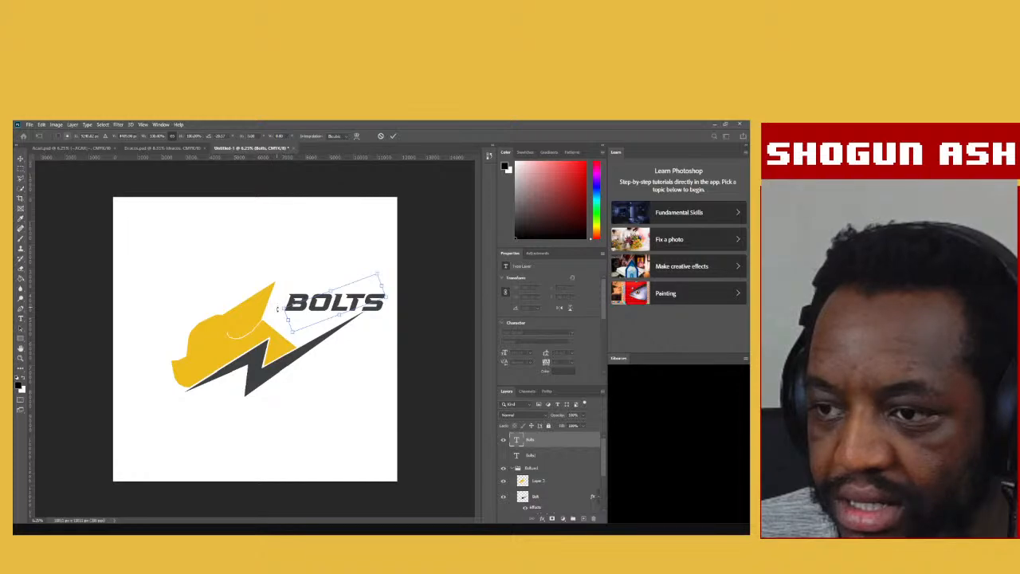
pyautogui.moveTo(277, 309); pyautogui.dragTo(277, 316)
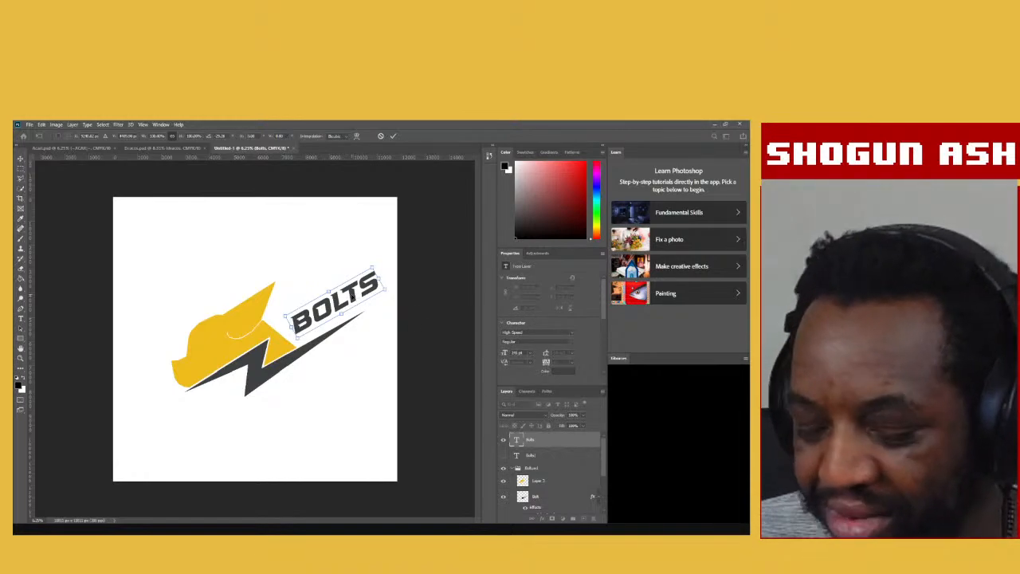
pyautogui.press('Return')
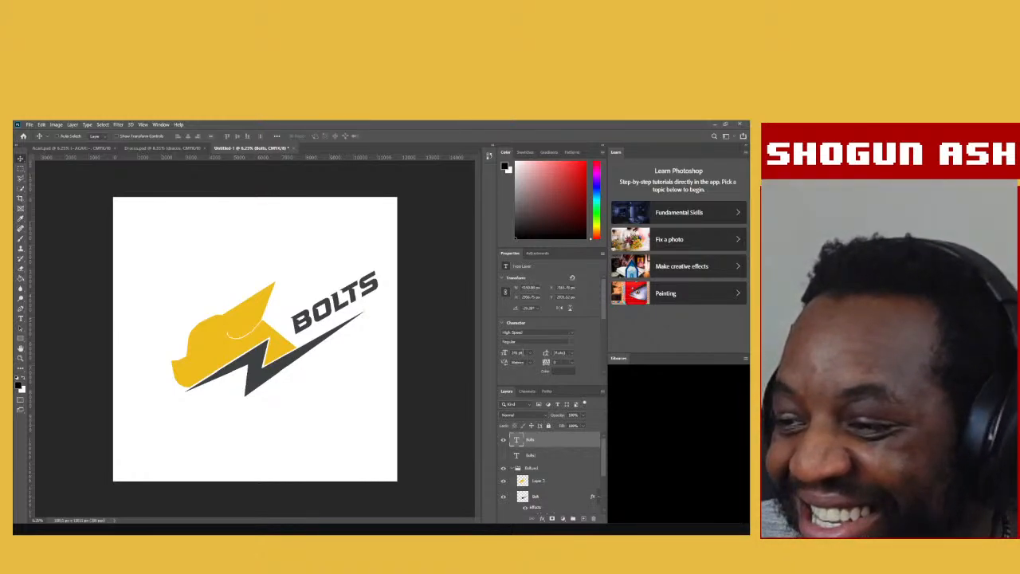
# Set the Bolts text size to 200 pt and move it closer to the bolt's tail, beside the dog's neck.
pyautogui.doubleClick(517, 441)
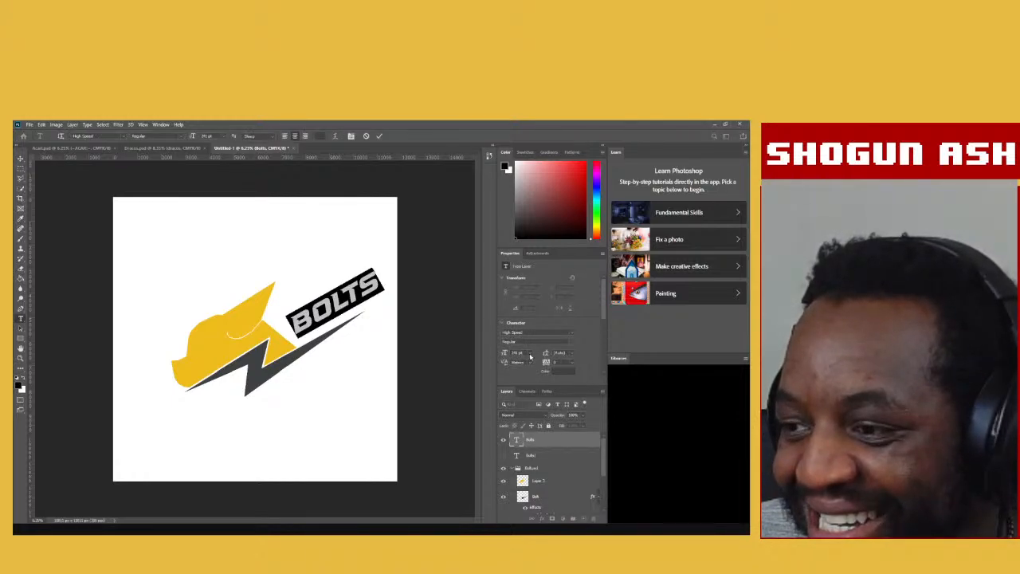
pyautogui.moveTo(525, 352); pyautogui.dragTo(503, 352)
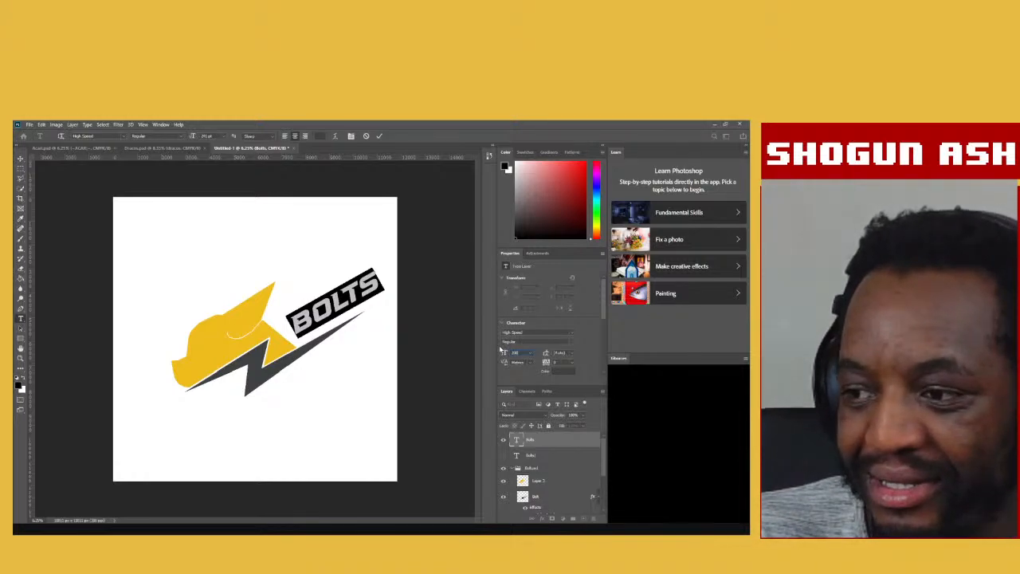
pyautogui.write('200')
pyautogui.press('Return')
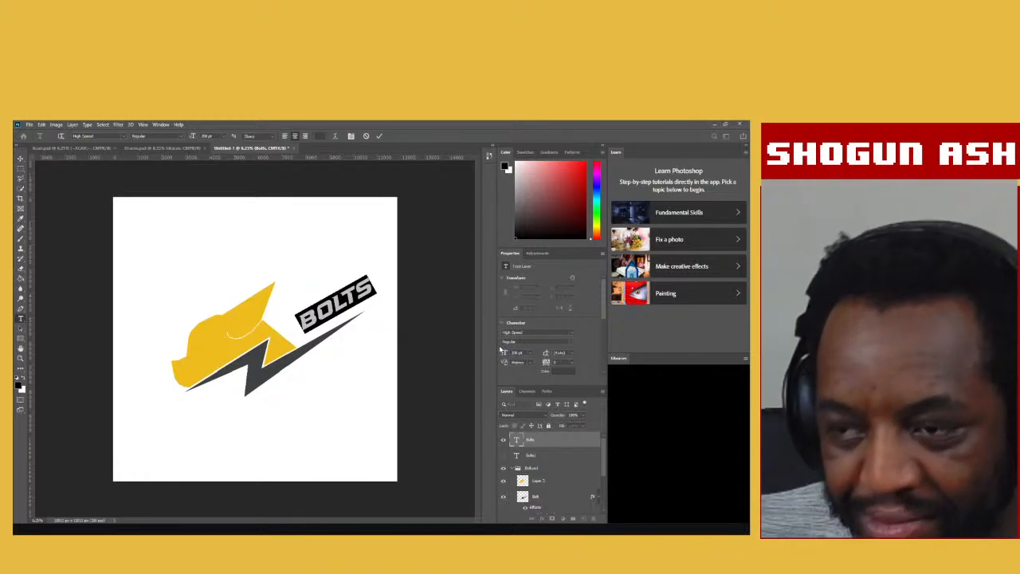
pyautogui.click(20, 159)
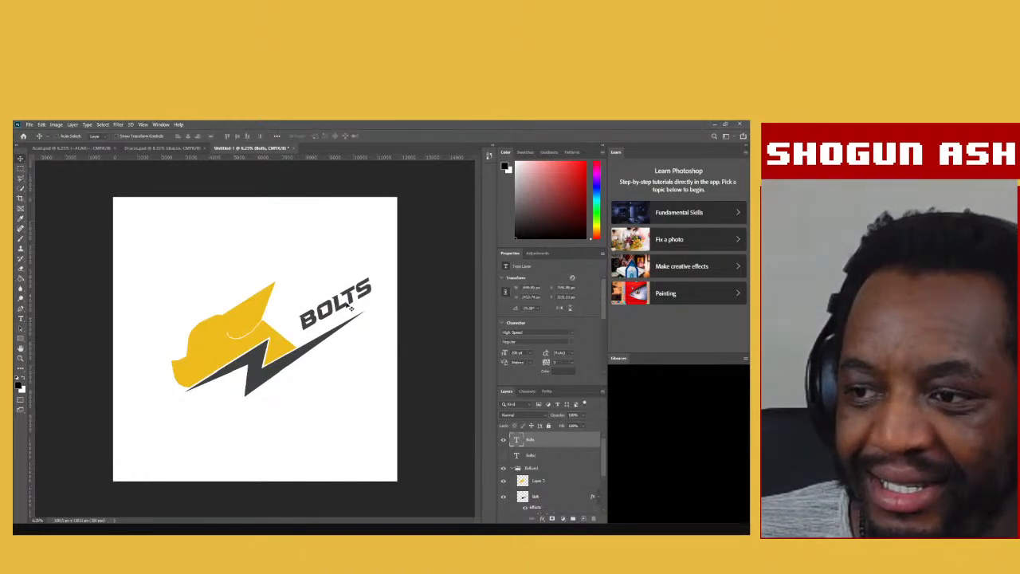
pyautogui.moveTo(349, 307)
pyautogui.mouseDown()
pyautogui.moveTo(332, 355)
pyautogui.moveTo(337, 307)
pyautogui.moveTo(338, 318)
pyautogui.mouseUp()
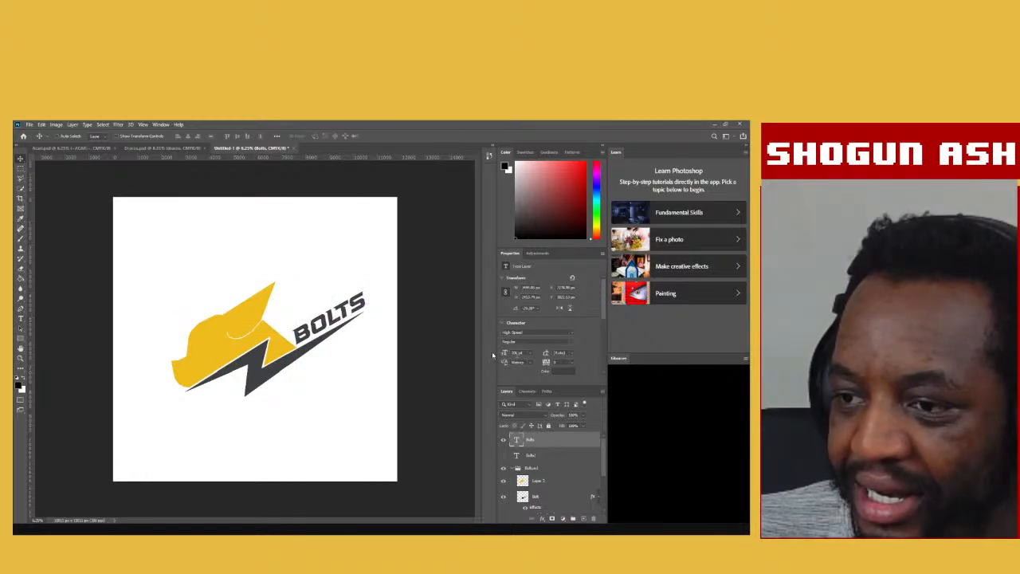
# Set the Bolts text size to 180 pt and nudge the text down against the bolt's tail.
pyautogui.doubleClick(518, 439)
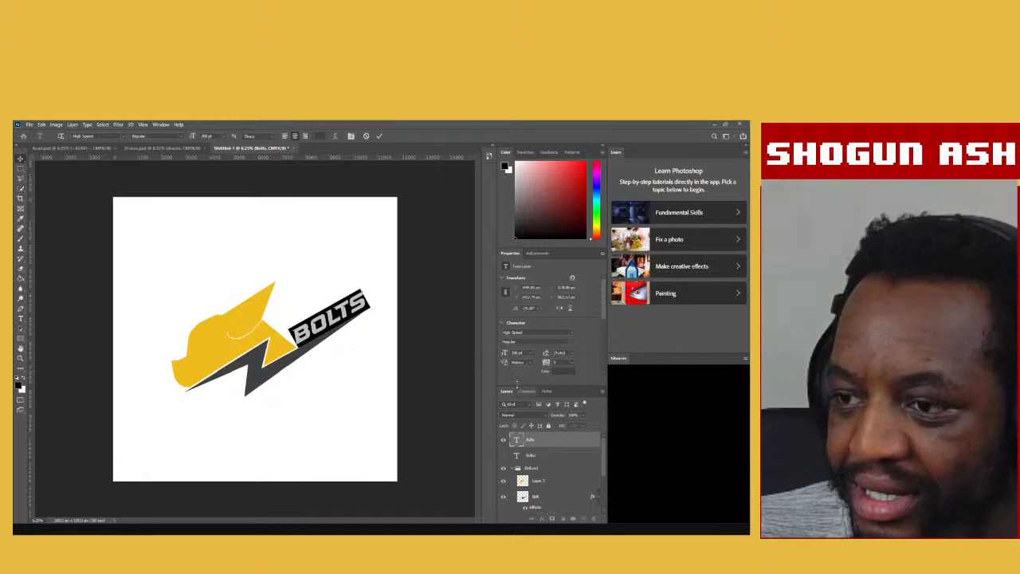
pyautogui.click(518, 353)
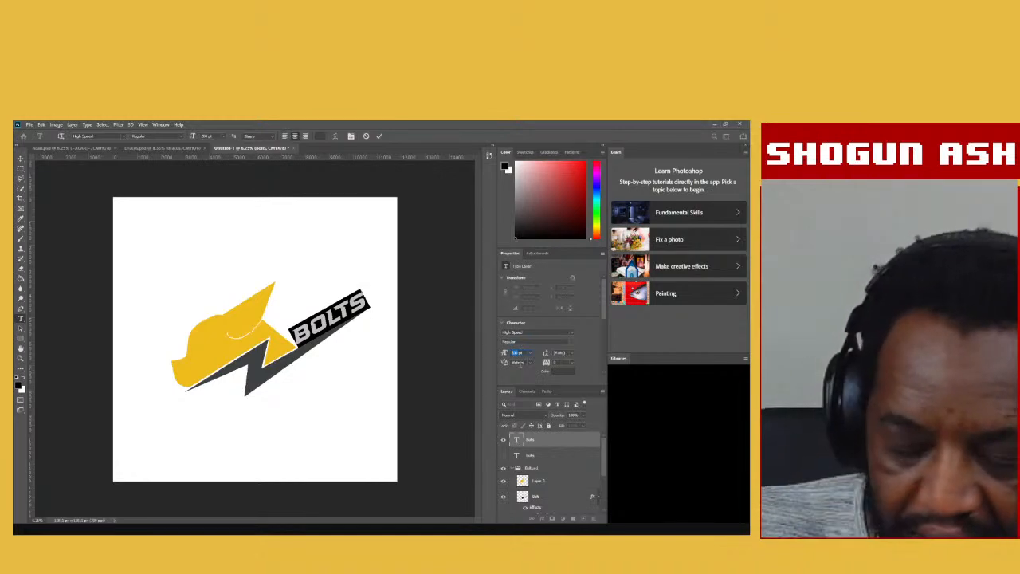
pyautogui.write('3')
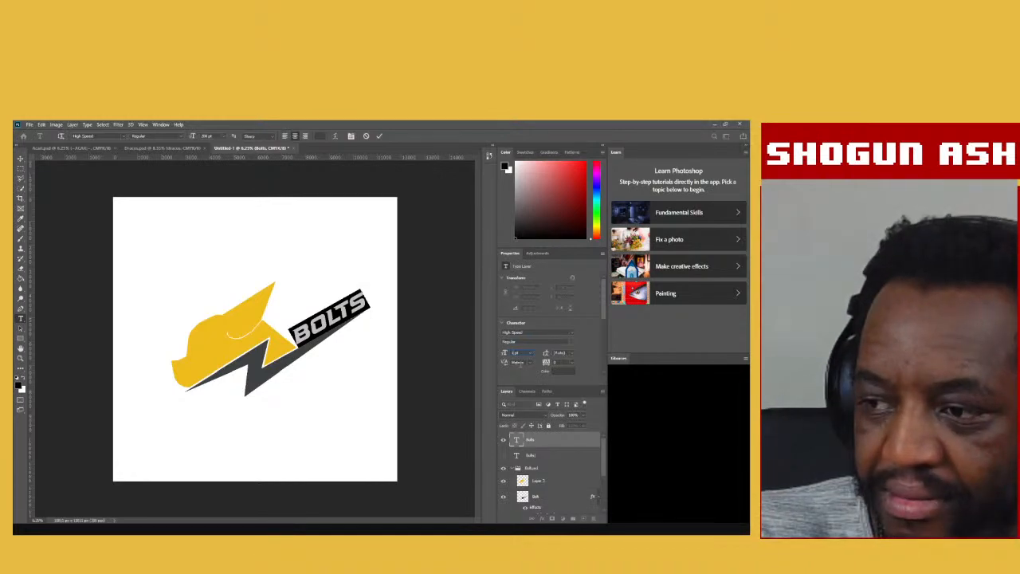
pyautogui.write('80')
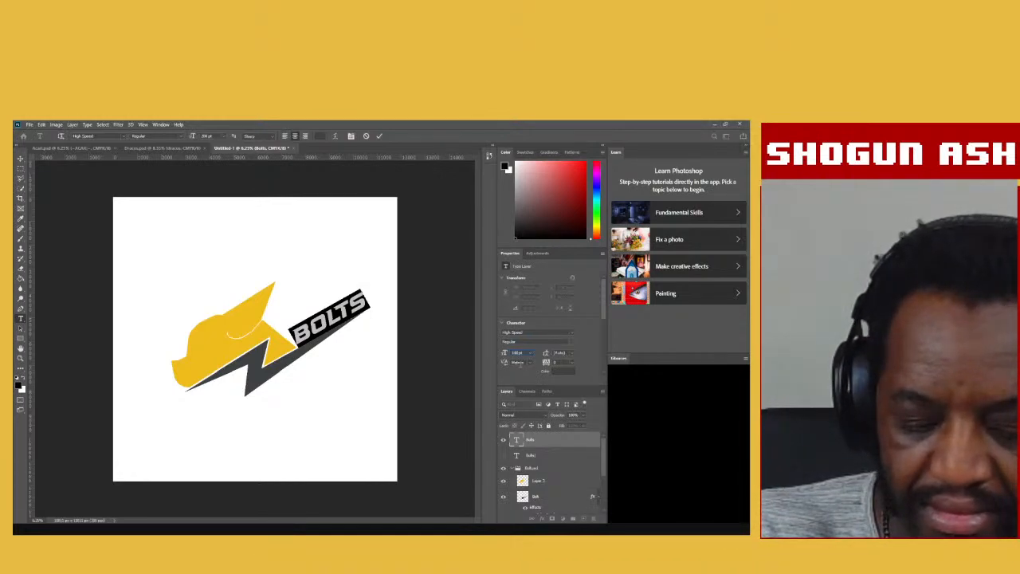
pyautogui.press('Return')
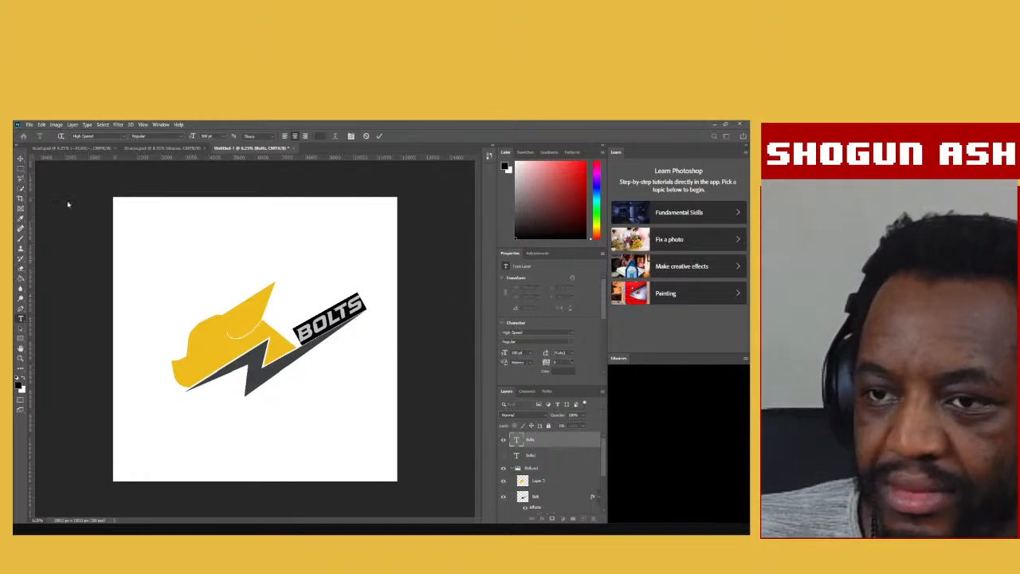
pyautogui.click(20, 158)
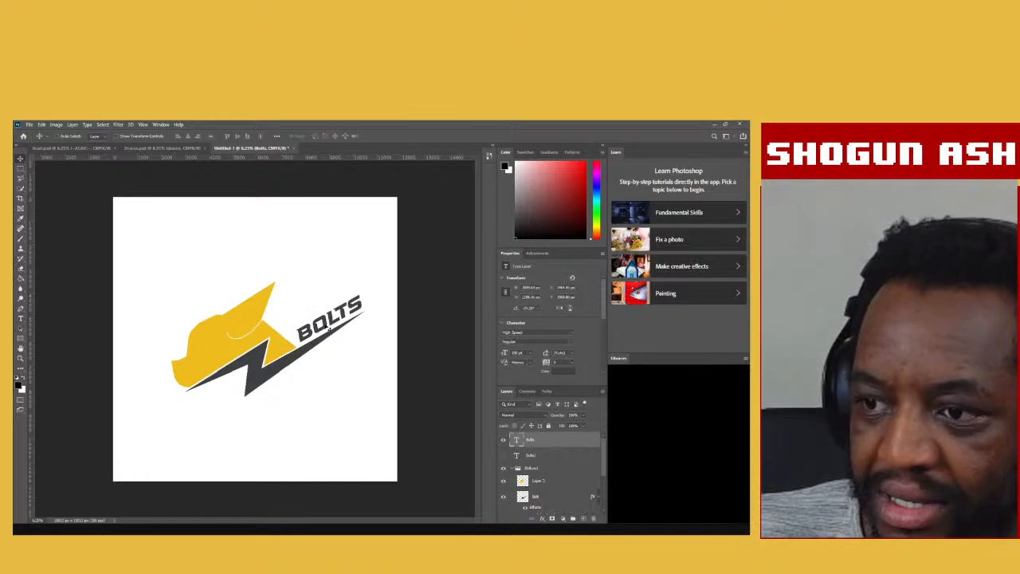
pyautogui.moveTo(333, 325); pyautogui.dragTo(332, 325)
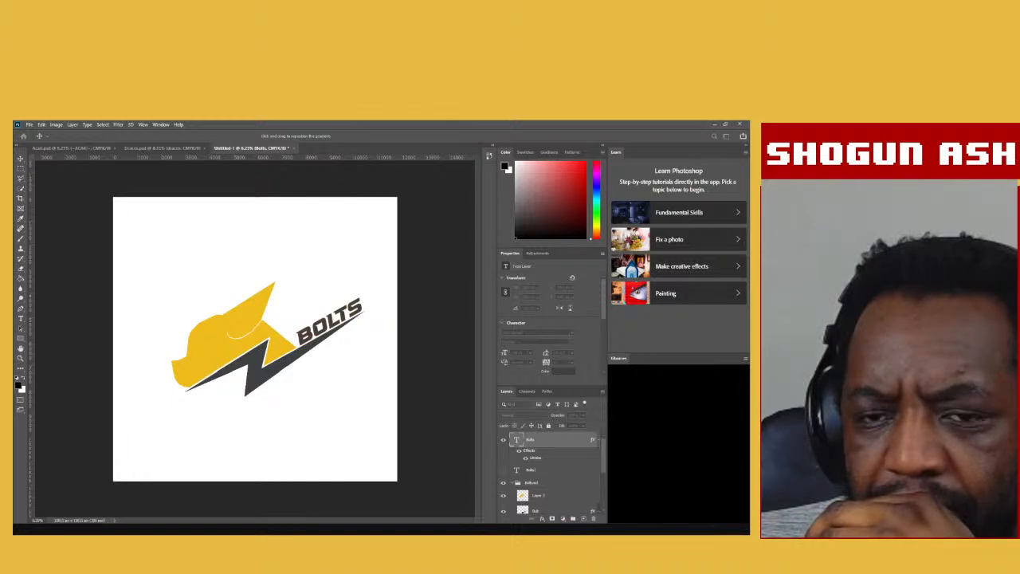
# Give the Bolts text a dark Stroke layer effect.
pyautogui.press('Escape')
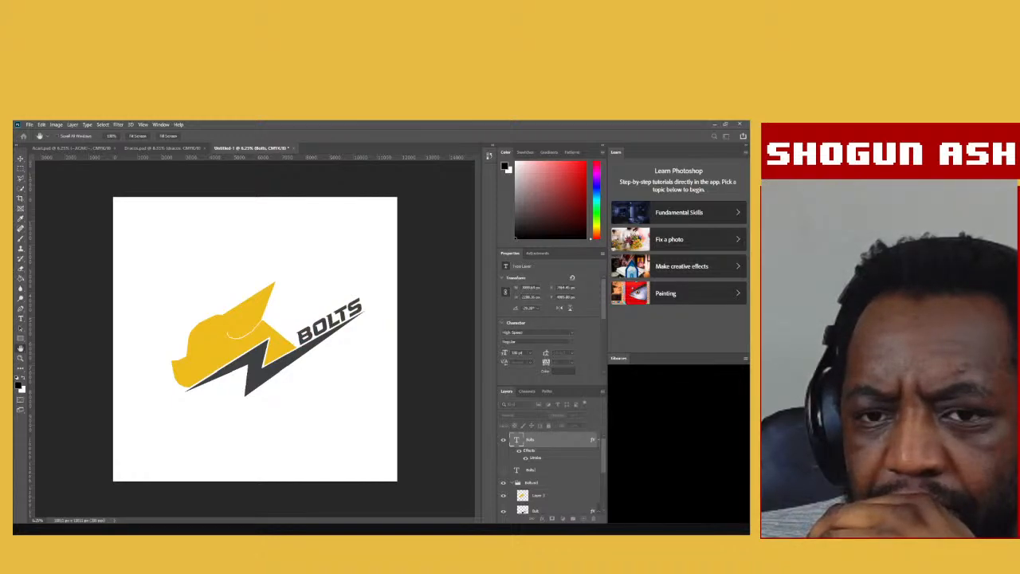
pyautogui.press('i')
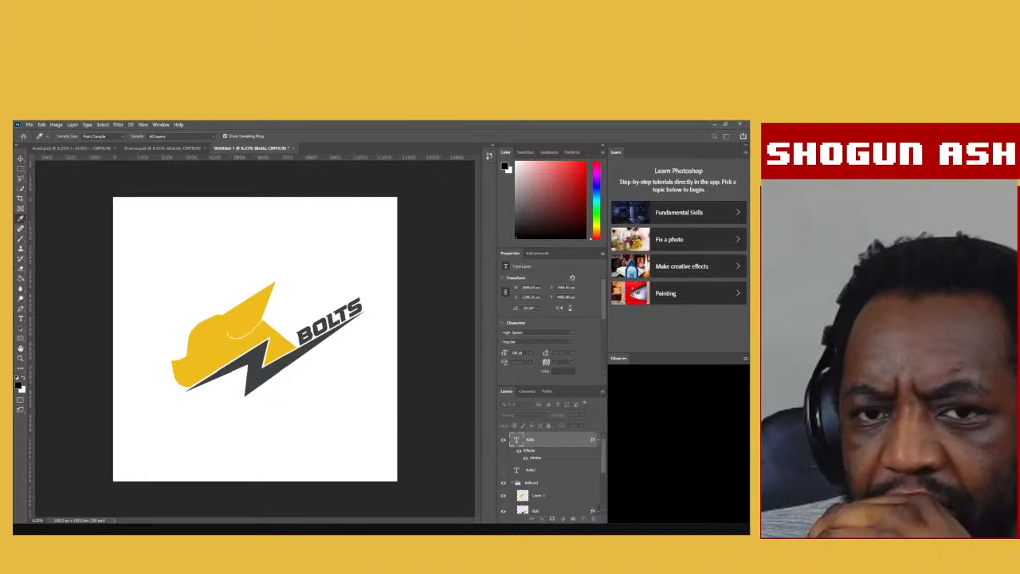
pyautogui.press('h')
pyautogui.press('v')
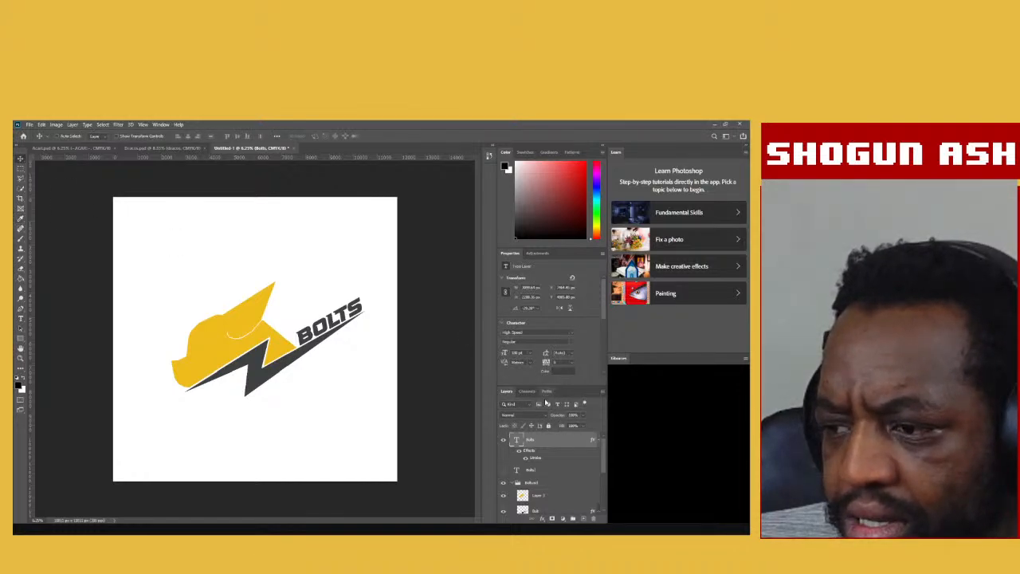
# Select all of the Bolts text and set its fill color to white inside the dark stroke.
pyautogui.doubleClick(516, 440)
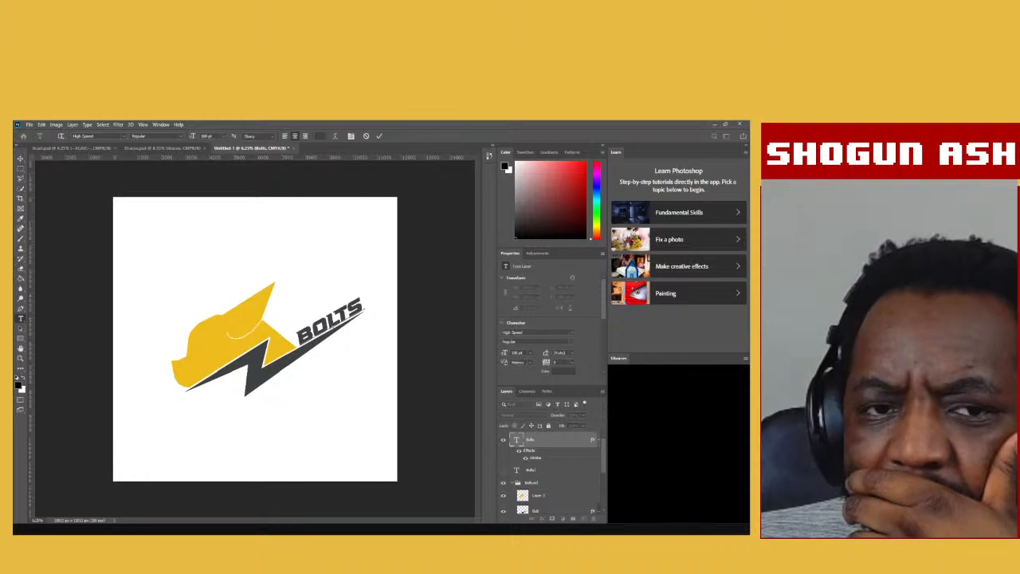
pyautogui.hotkey('ctrl', 'a')
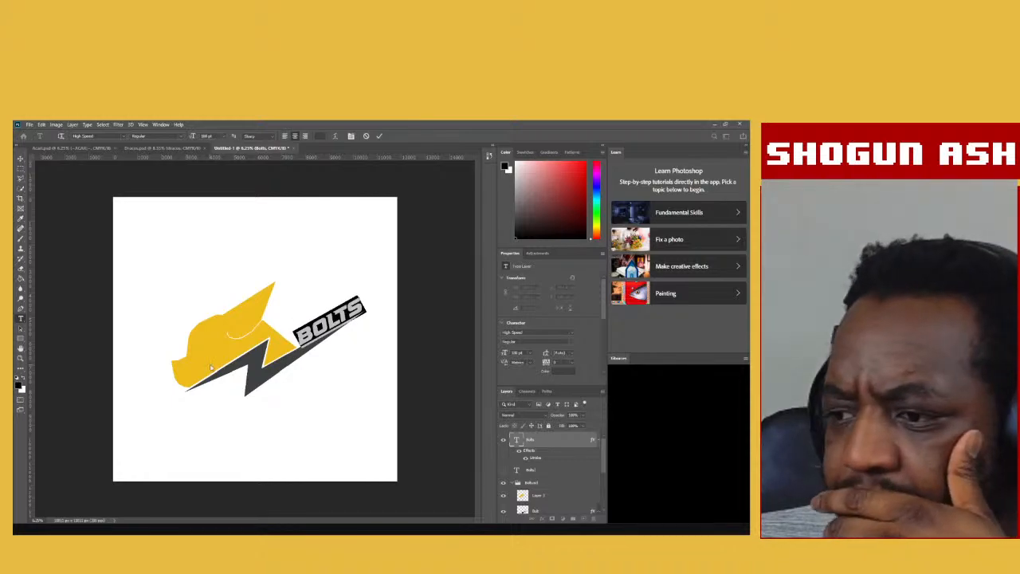
pyautogui.click(561, 371)
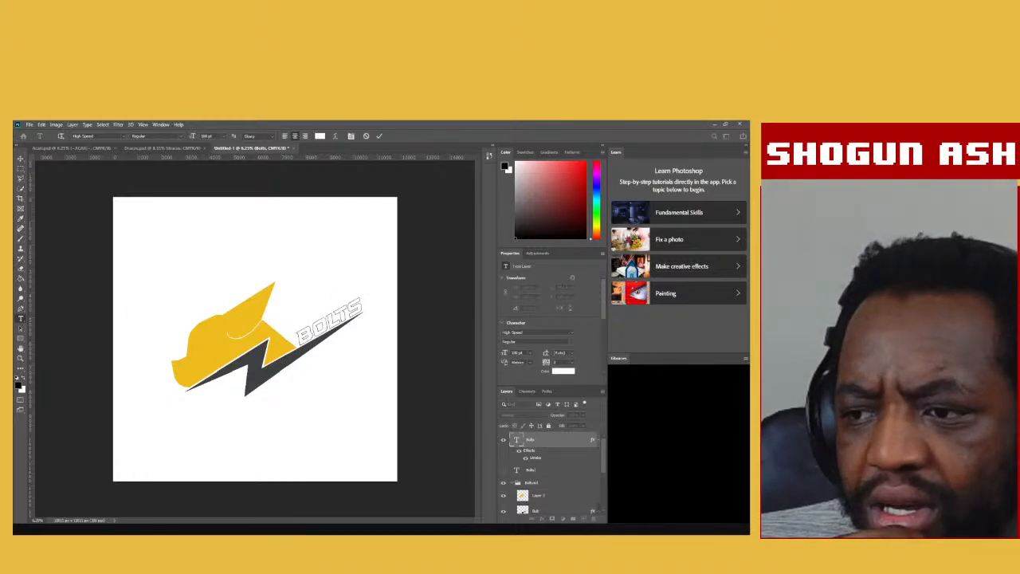
pyautogui.press('Return')
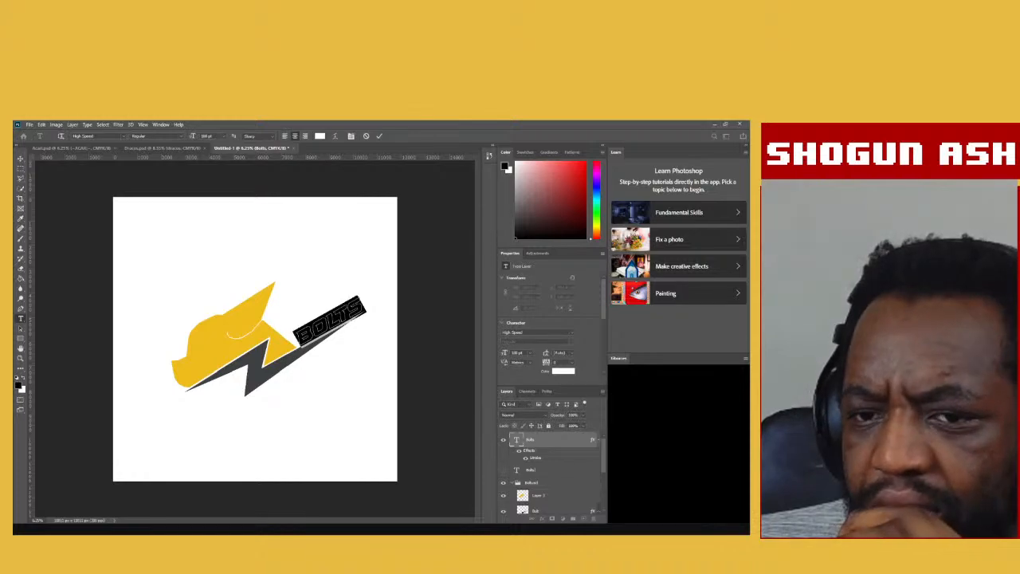
# Undo the white fill and the outline stroke applied to the BOLTS text.
pyautogui.click(21, 158)
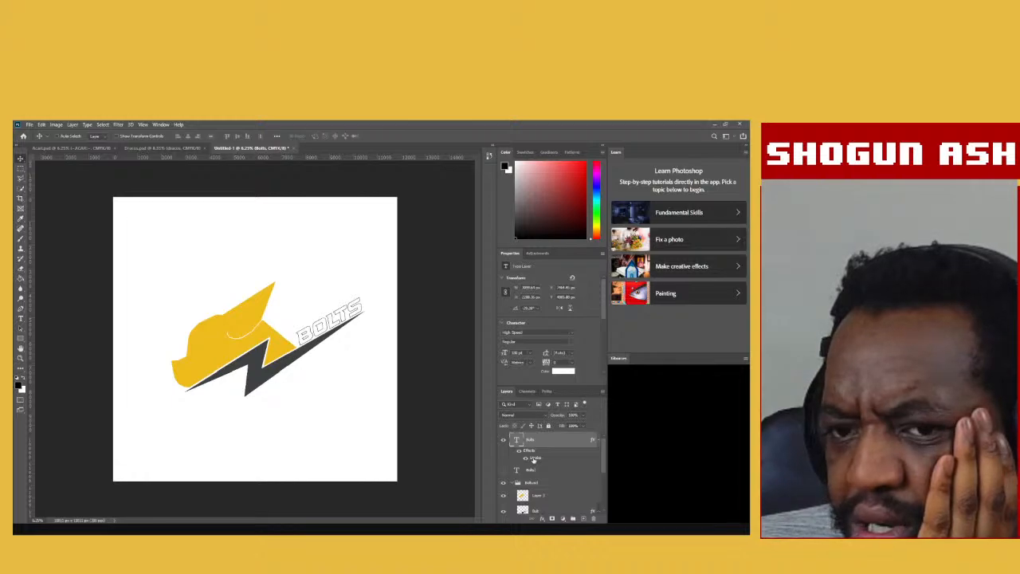
pyautogui.doubleClick(533, 459)
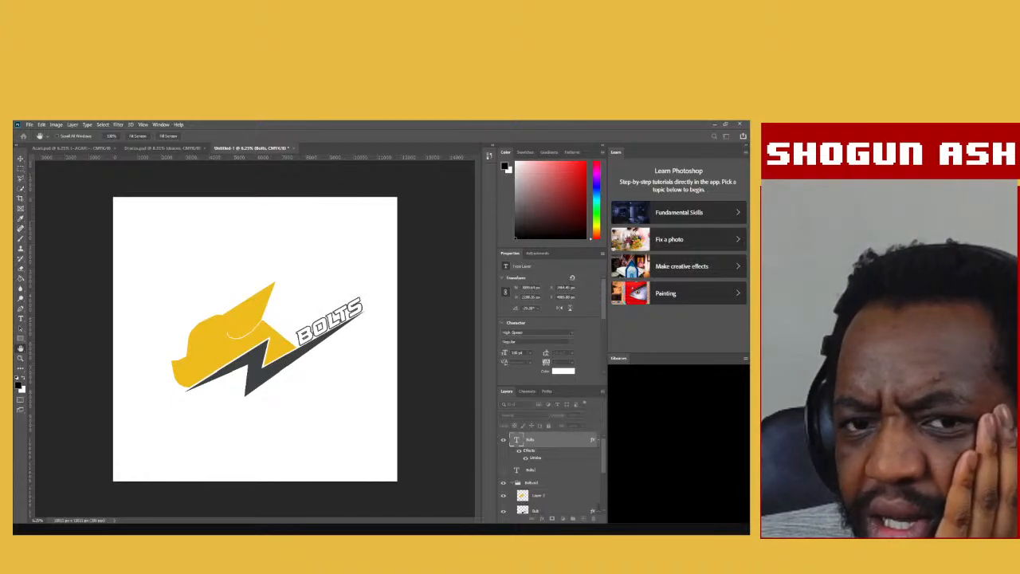
pyautogui.press('Escape')
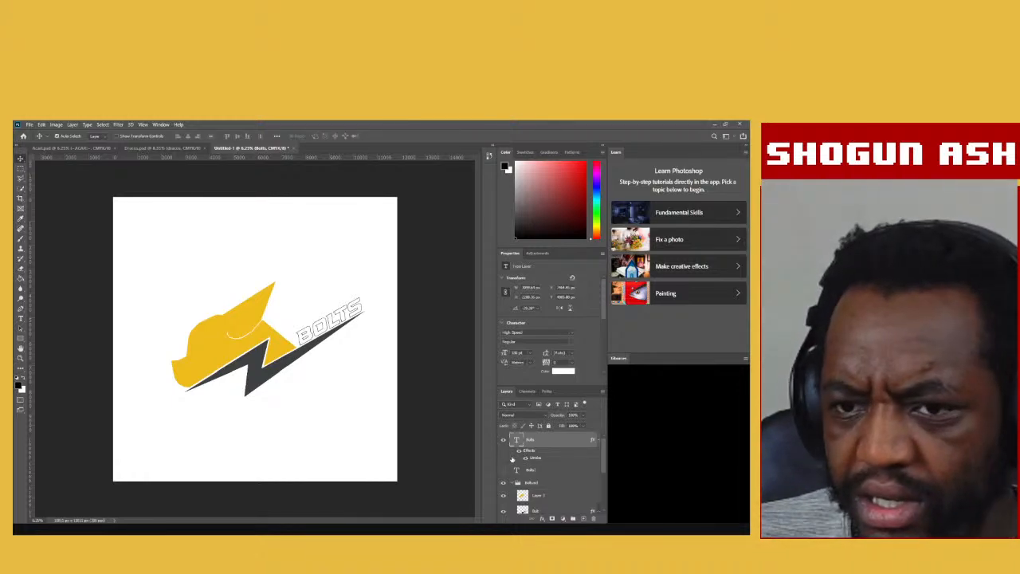
pyautogui.hotkey('ctrl', 'z')
pyautogui.hotkey('ctrl', 'z')
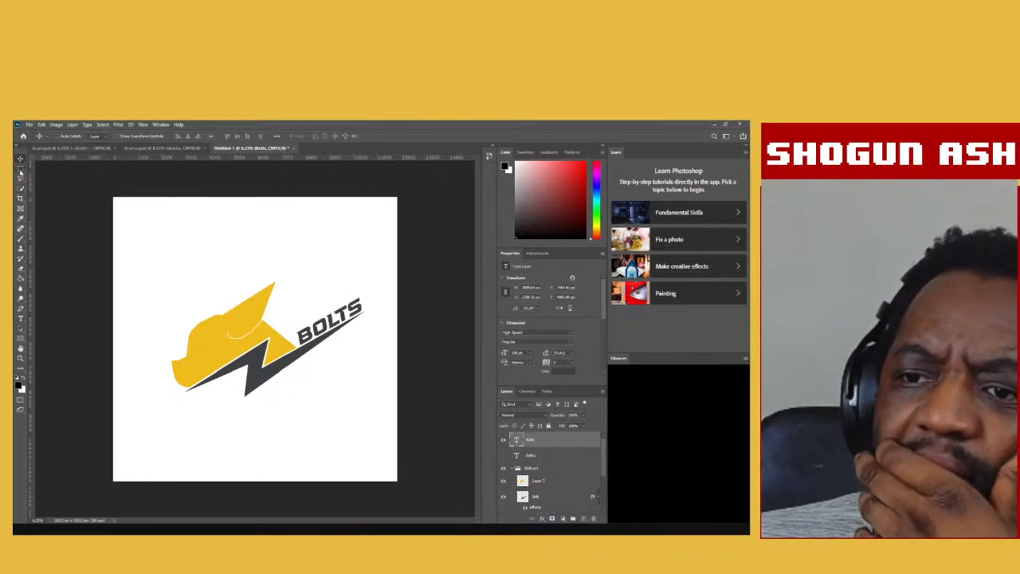
# Turn on the Color Overlay effect of Layer 0 to give the logo a black background.
pyautogui.press('m')
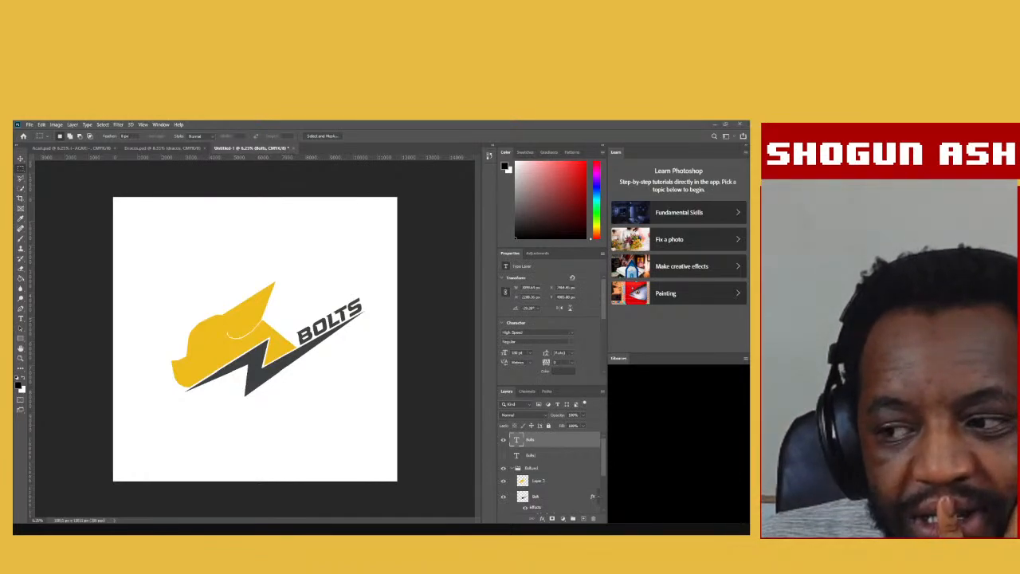
pyautogui.scroll(-3, 550, 470)
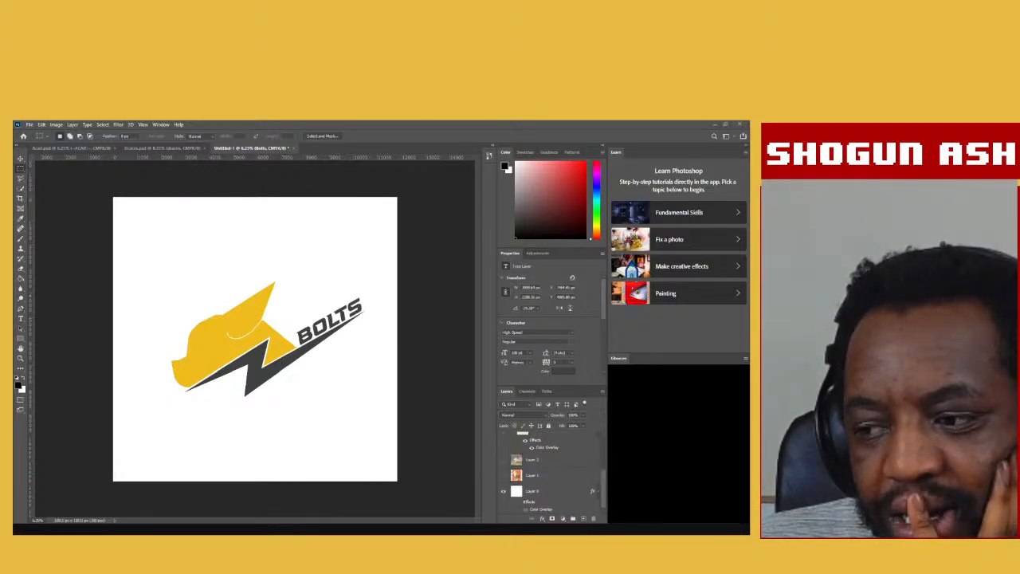
pyautogui.click(520, 502)
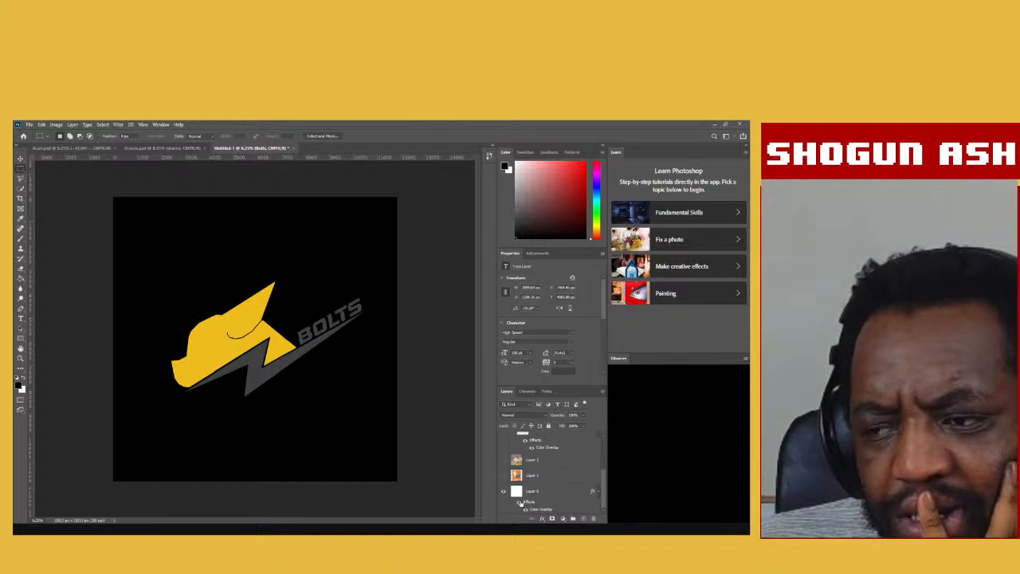
pyautogui.click(520, 502)
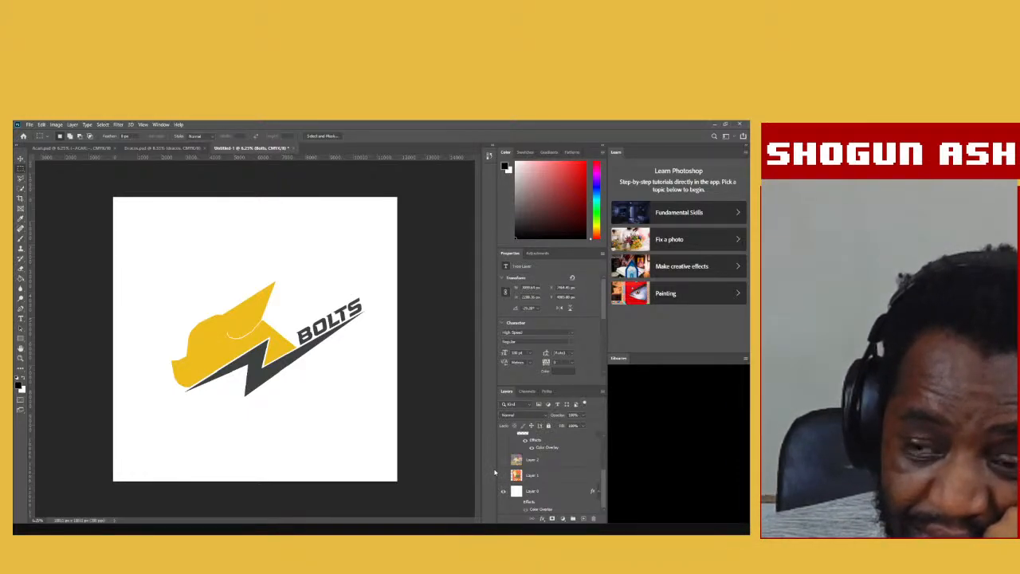
pyautogui.scroll(2, 542, 464)
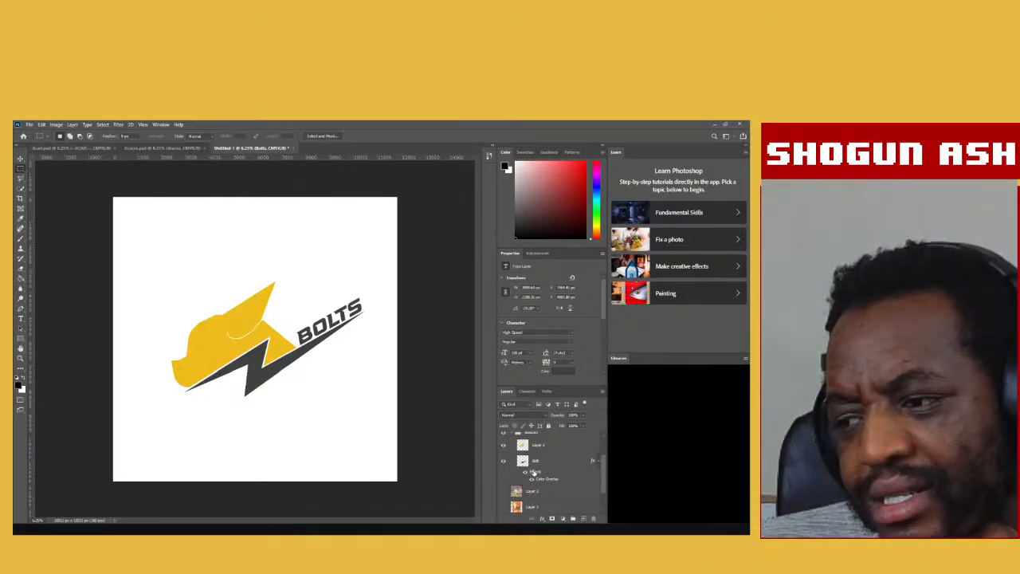
pyautogui.scroll(-2, 526, 473)
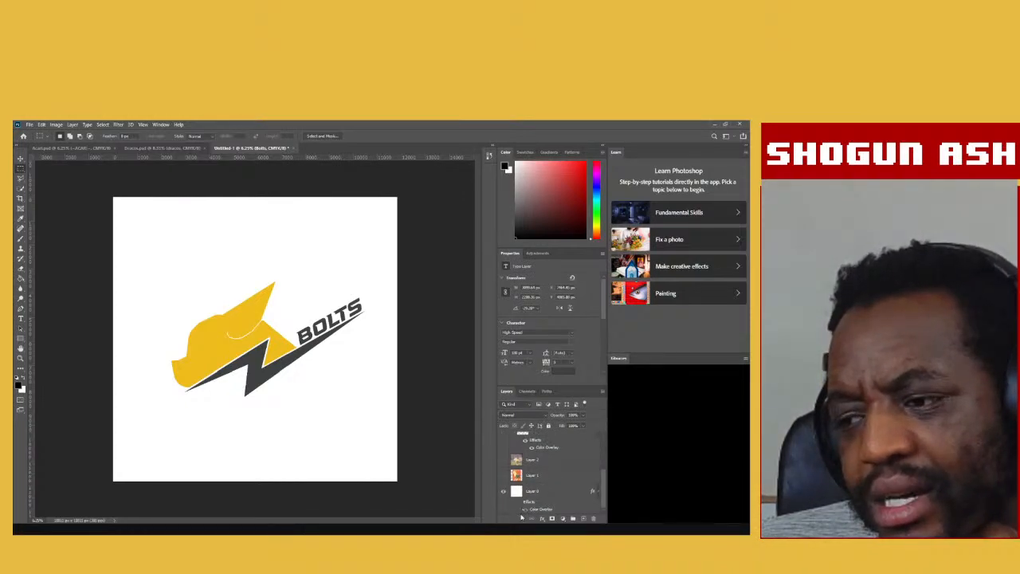
pyautogui.click(520, 504)
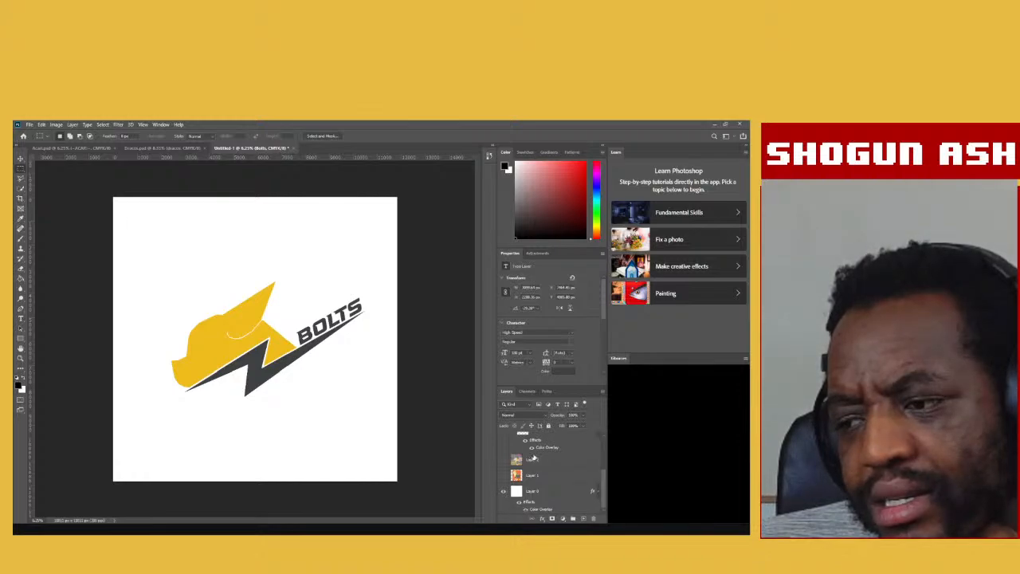
# Toggle the Bolt layer's effects to compare the lightning bolt with and without its Color Overlay.
pyautogui.click(525, 441)
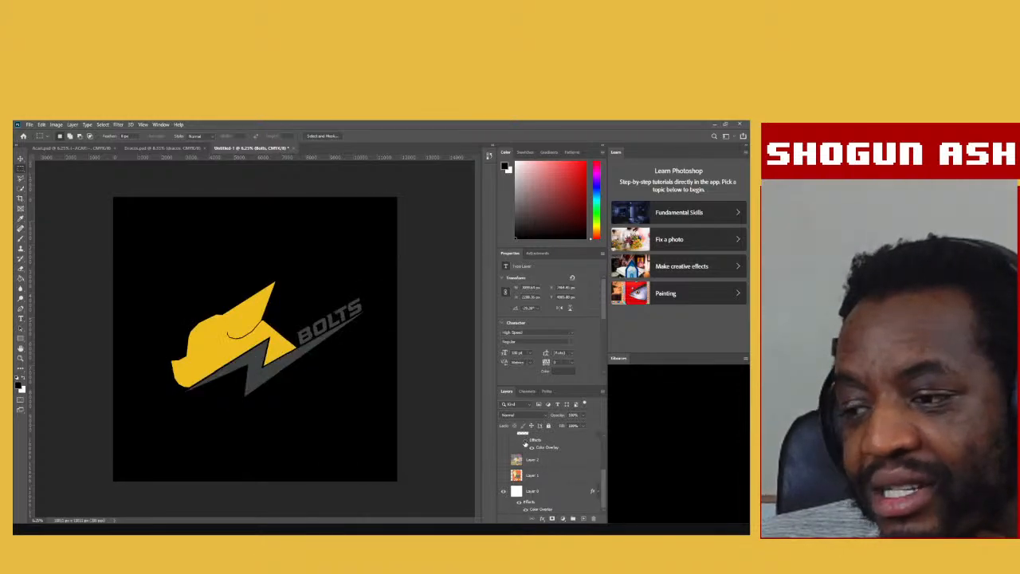
pyautogui.click(526, 443)
pyautogui.click(526, 442)
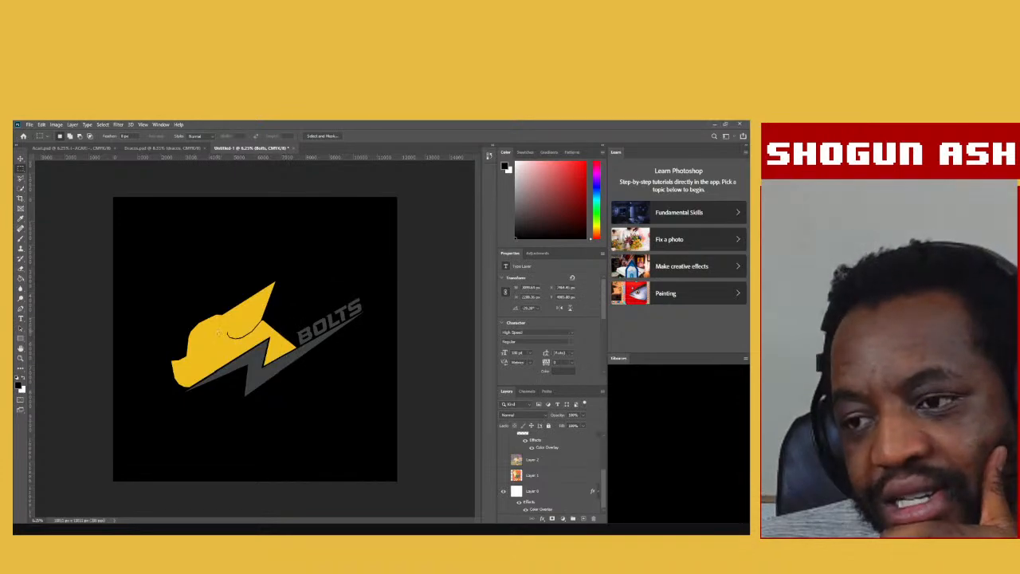
# Save the logo document as Bolts.psd.
pyautogui.click(20, 159)
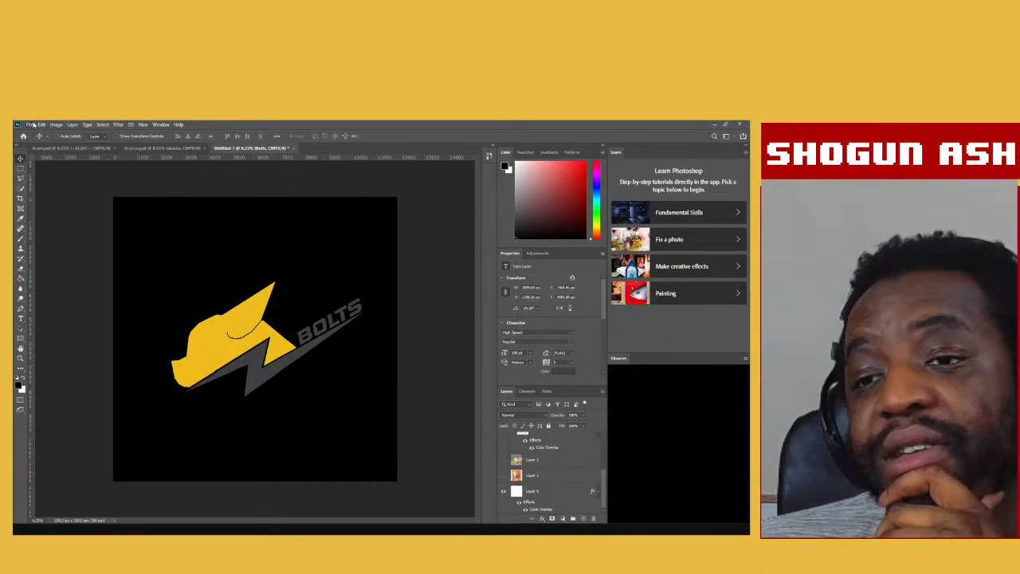
pyautogui.click(52, 212)
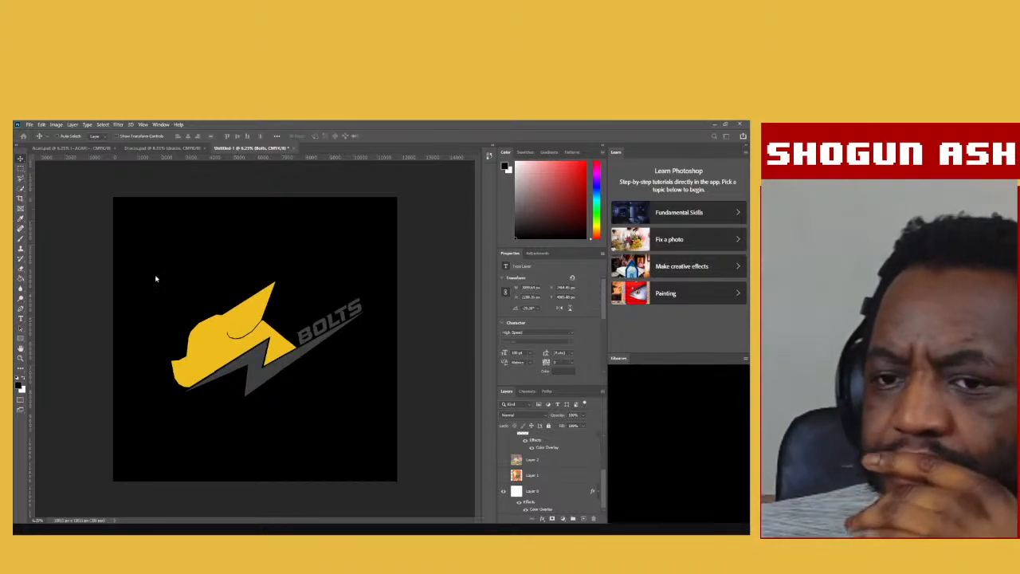
pyautogui.hotkey('ctrl', 's')
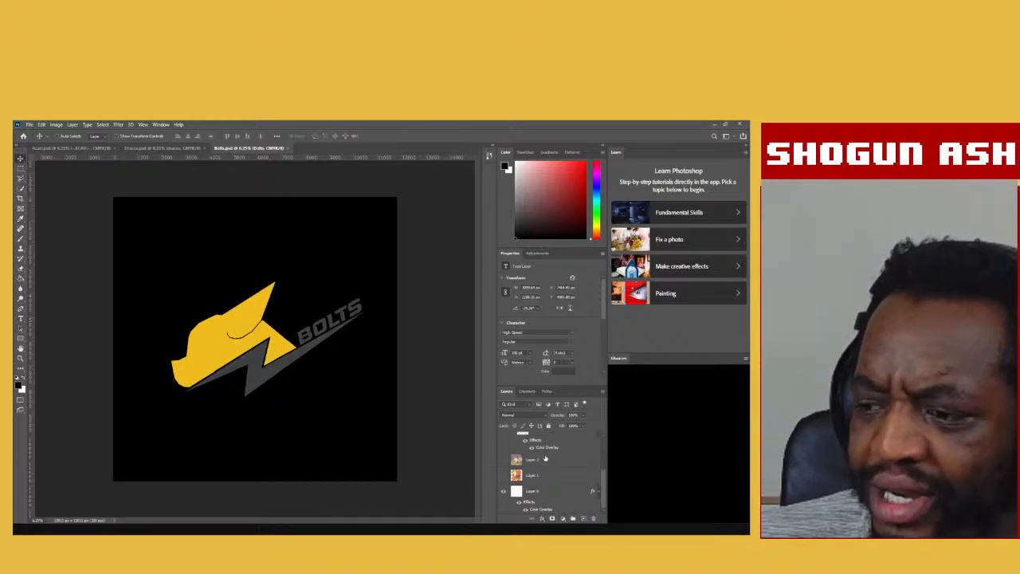
# Hide Layer 0 to leave the BOLTS logo on a transparent background, and create a new blank white CMYK document.
pyautogui.click(504, 492)
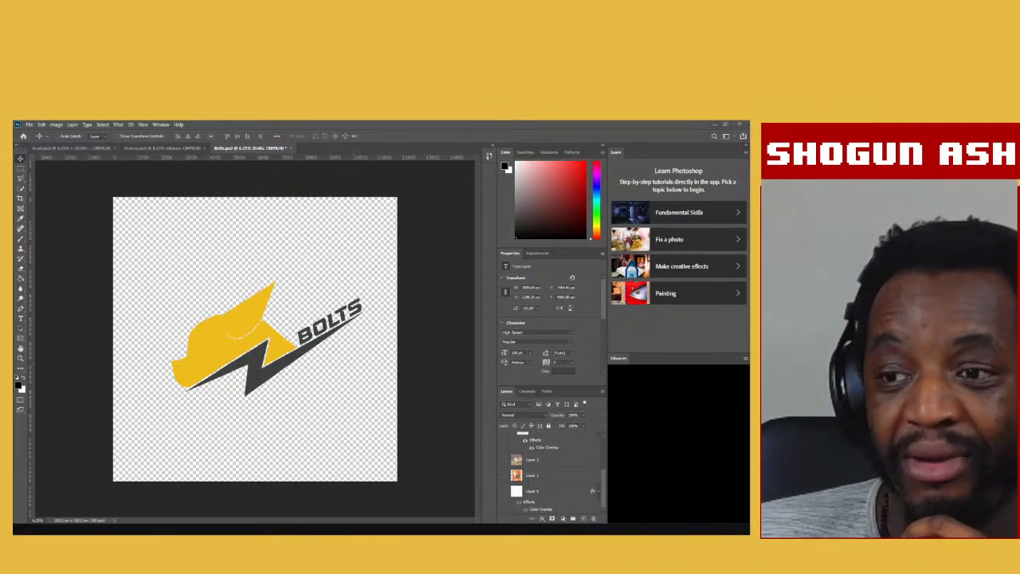
pyautogui.scroll(3, 550, 476)
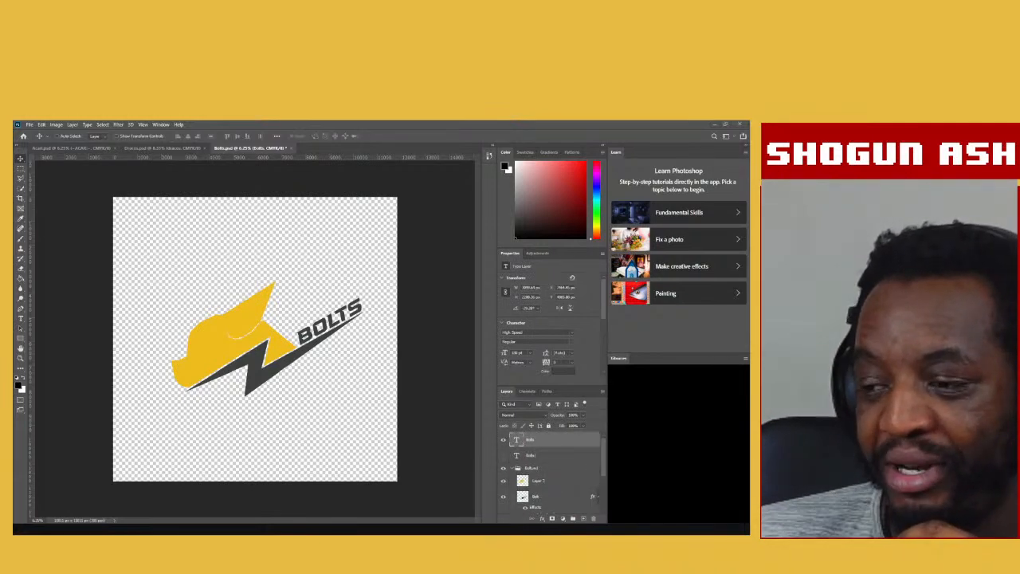
pyautogui.click(503, 443)
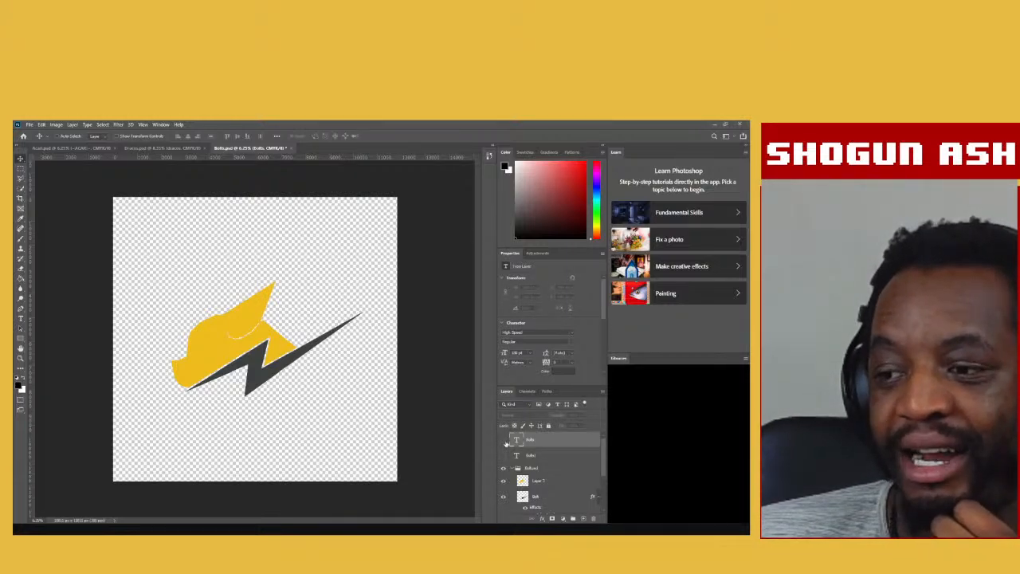
pyautogui.click(503, 439)
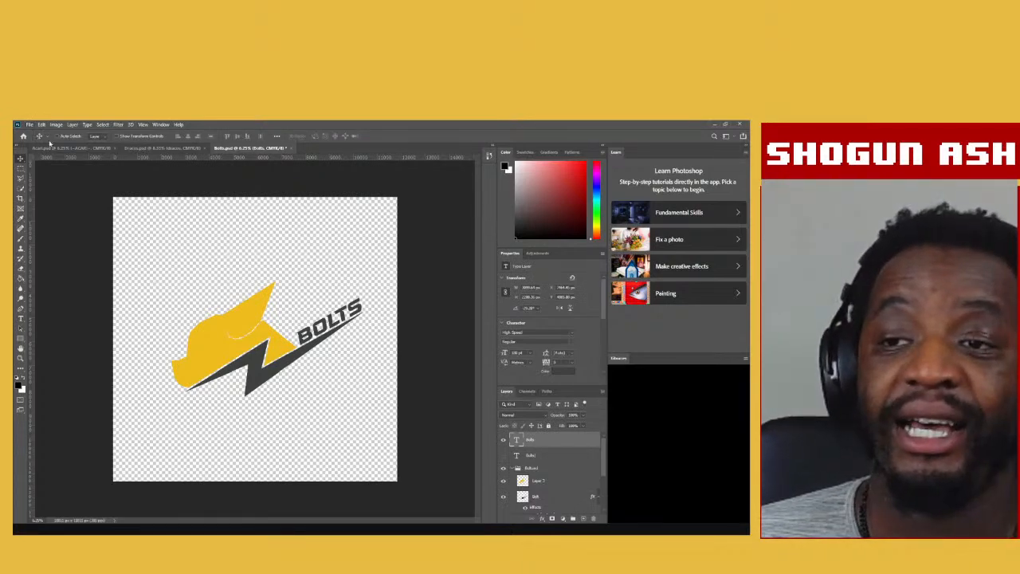
pyautogui.hotkey('ctrl', 'shift', 's')
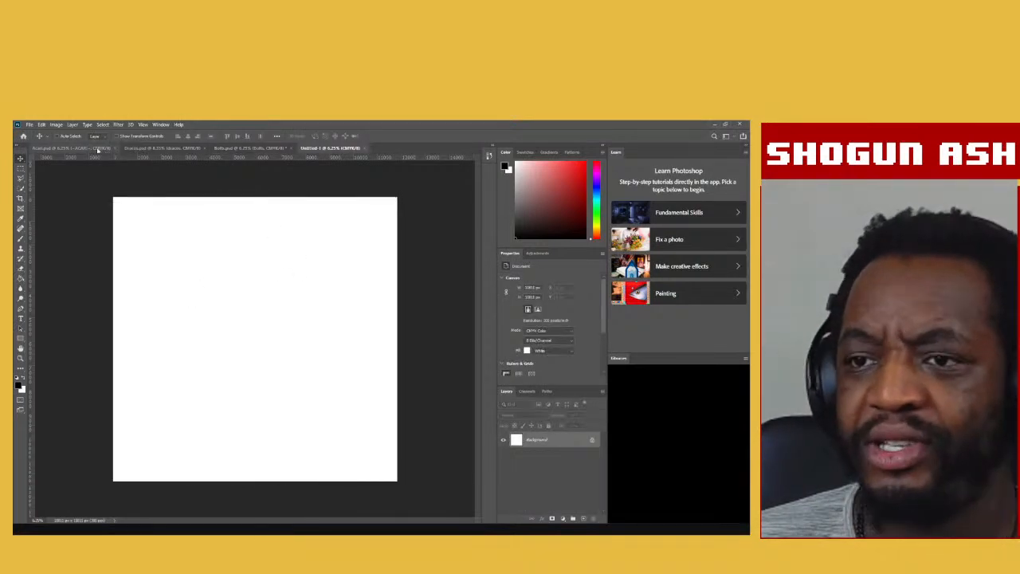
# Hide the DRACOS text layer in Dracos.psd and clear the canvas selection in Acari.psd.
pyautogui.click(137, 150)
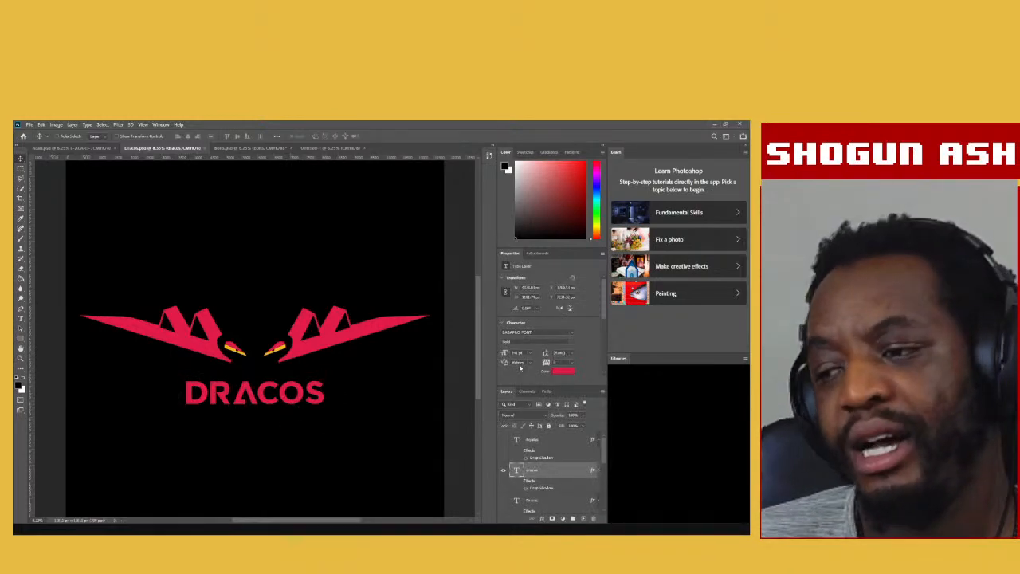
pyautogui.click(503, 470)
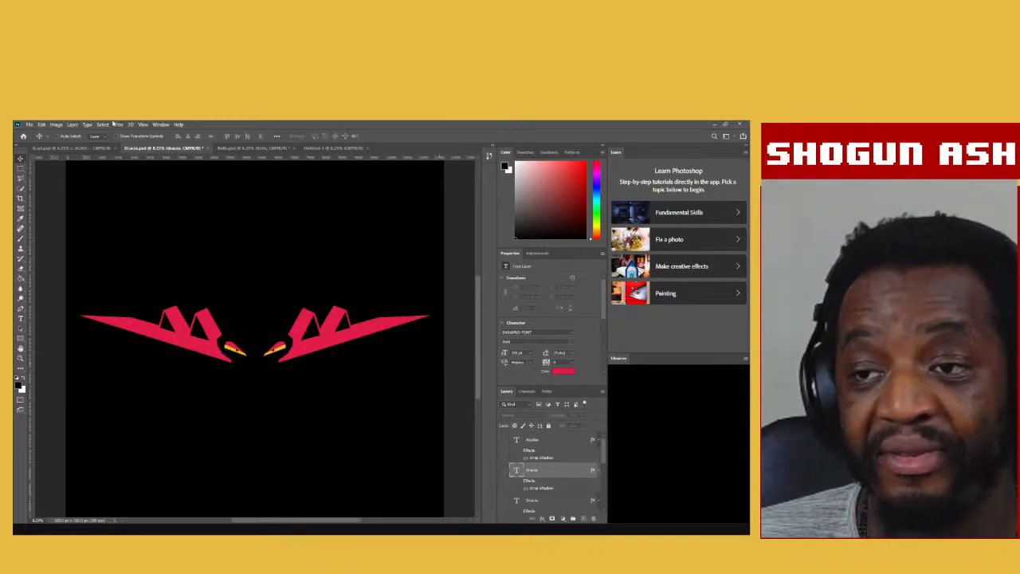
pyautogui.click(68, 150)
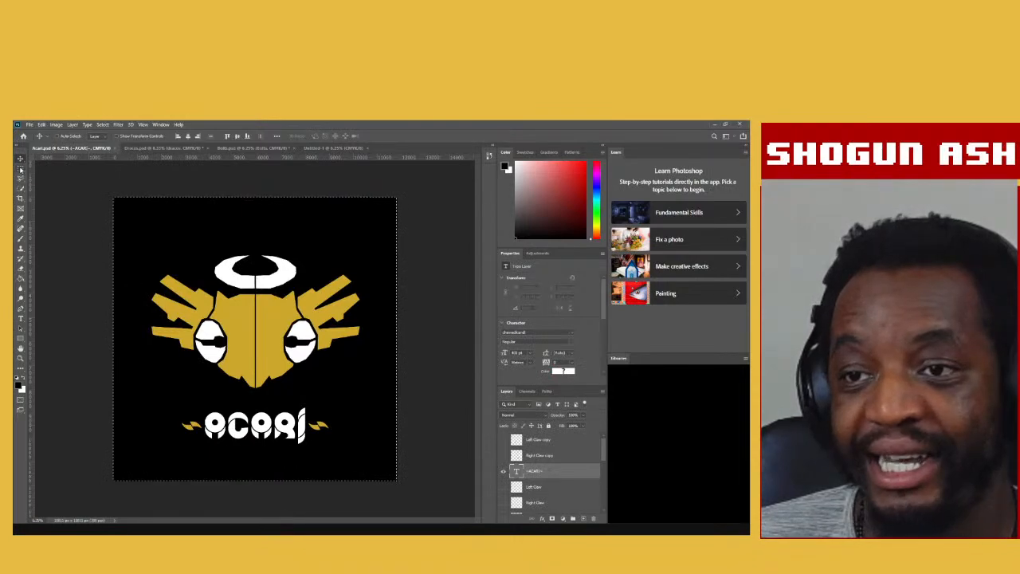
pyautogui.press('m')
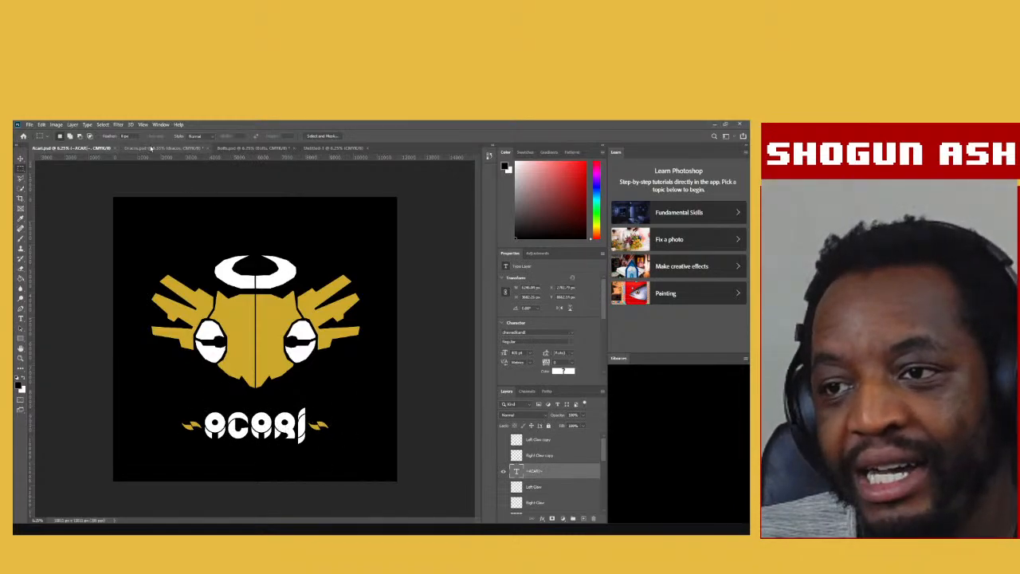
# Compare the logo in Bolts.psd with the Layer 2 reference picture, showing the layer briefly and hiding it again.
pyautogui.click(250, 148)
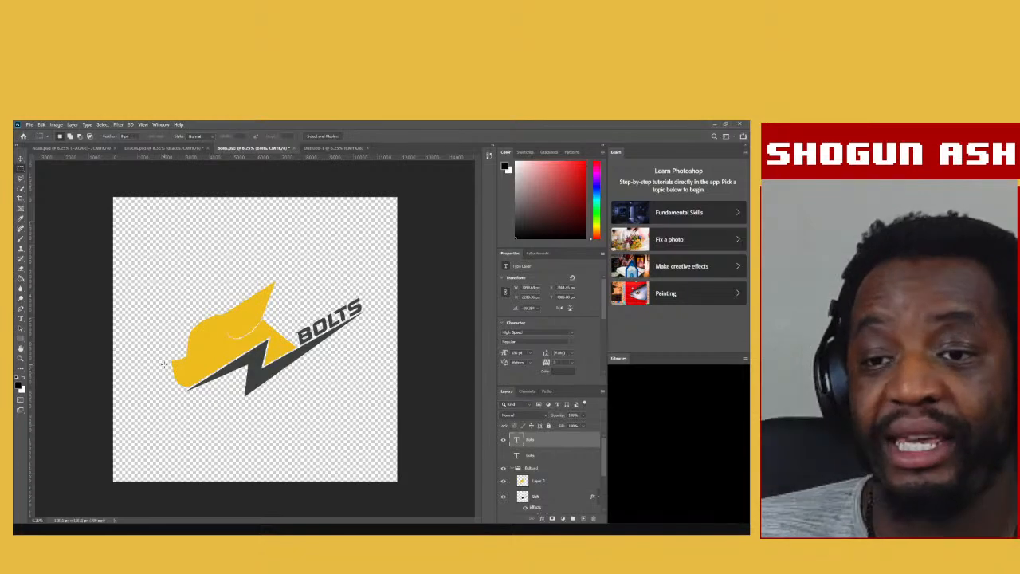
pyautogui.click(21, 182)
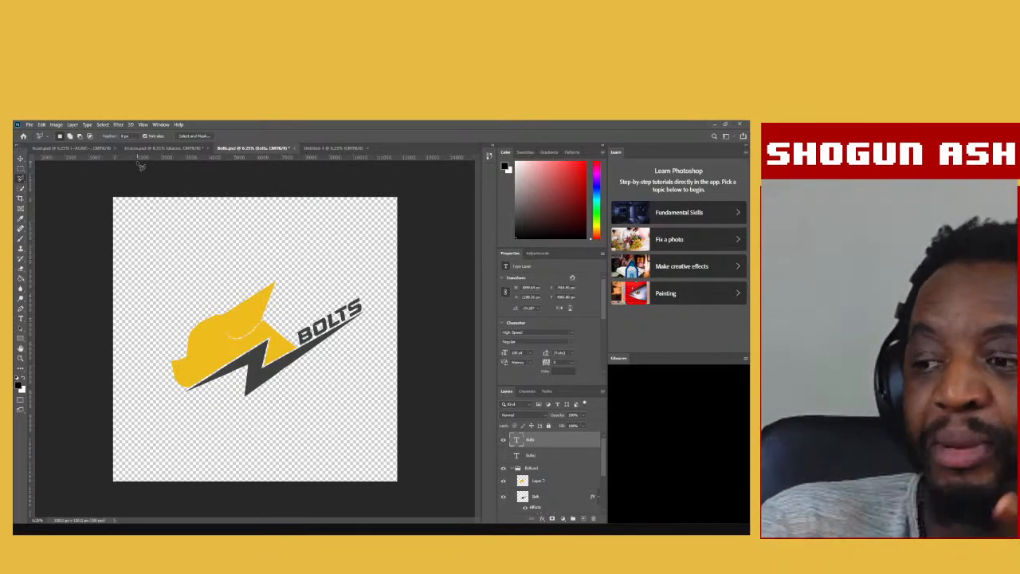
pyautogui.scroll(-2, 534, 506)
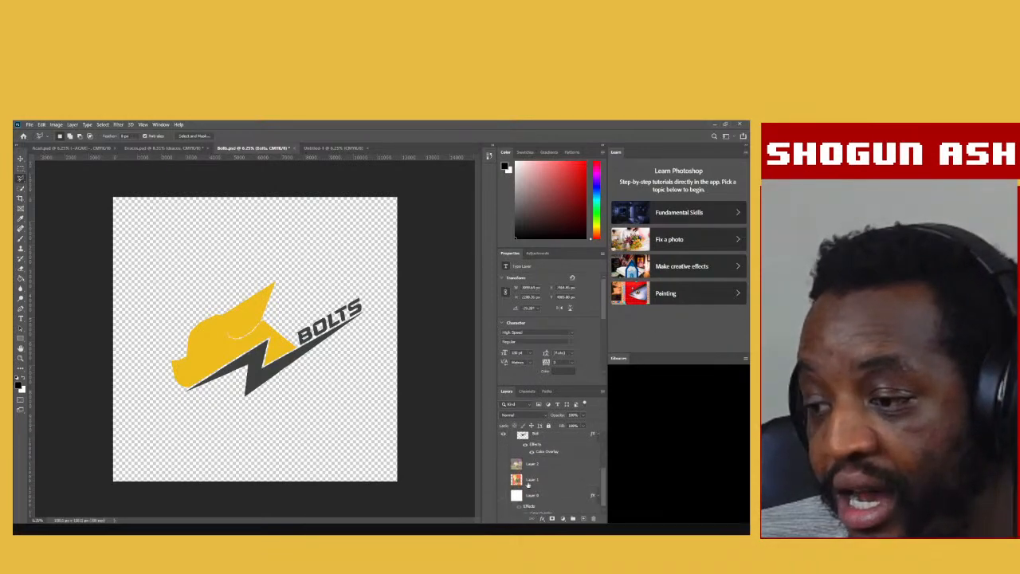
pyautogui.click(502, 465)
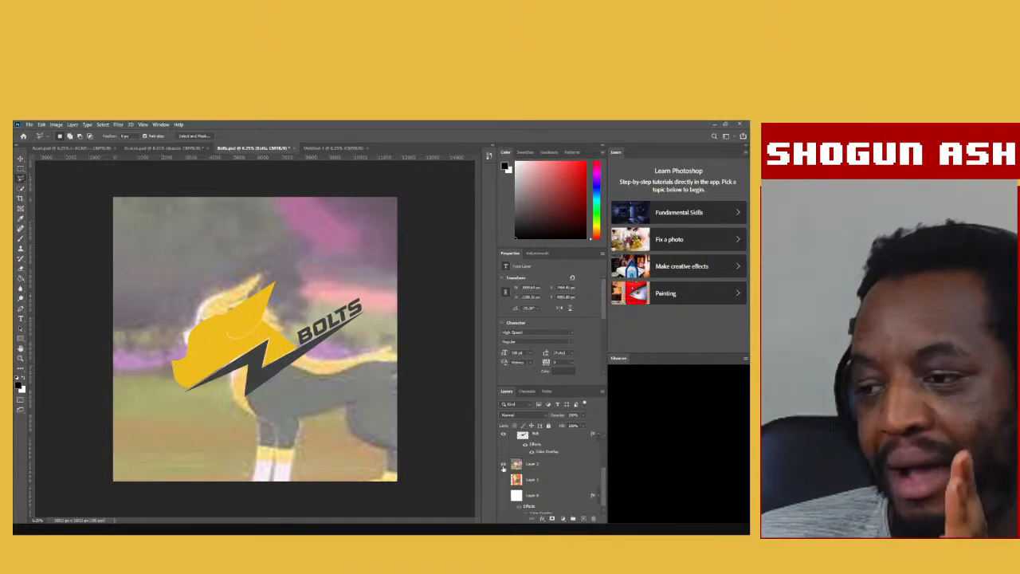
pyautogui.click(502, 464)
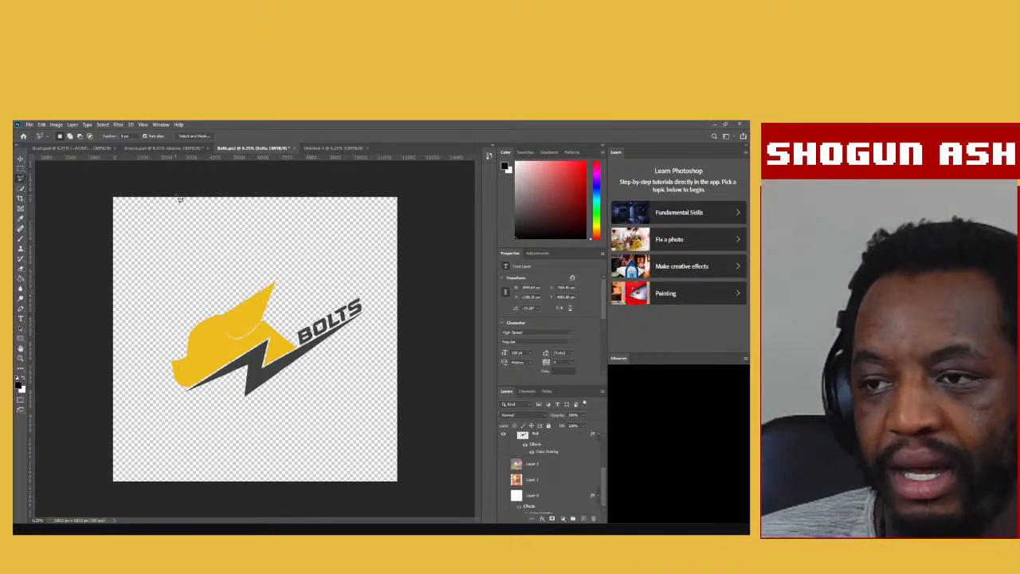
# Review the Dracos and Acari logos alongside the Bolts logo and the blank document.
pyautogui.click(153, 148)
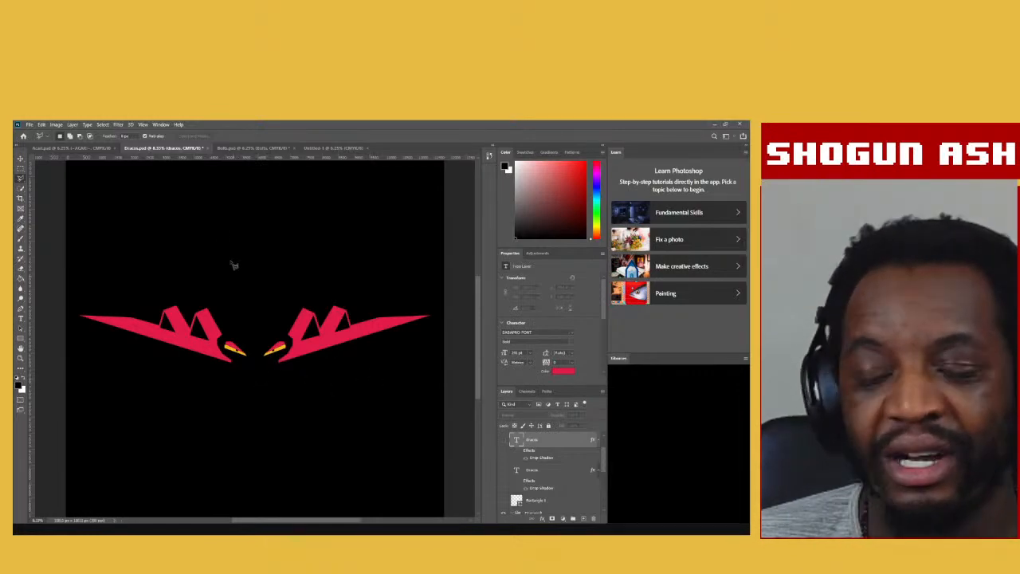
pyautogui.click(71, 149)
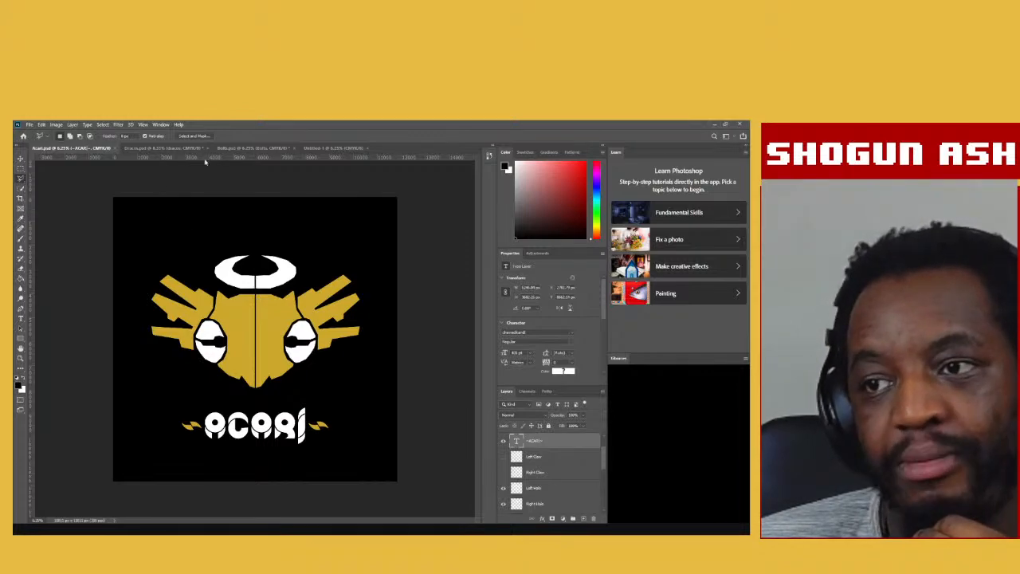
pyautogui.click(257, 148)
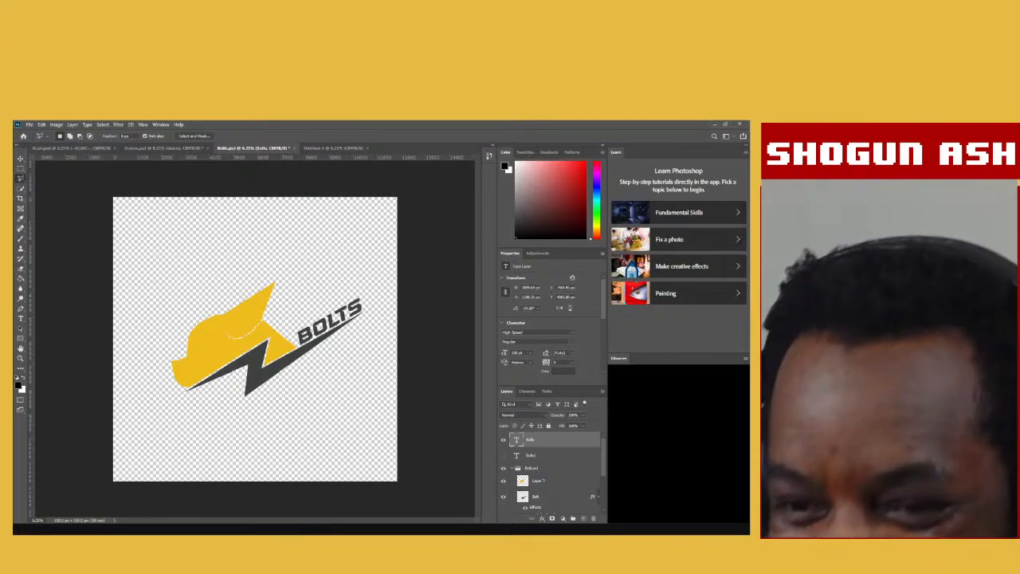
pyautogui.click(334, 148)
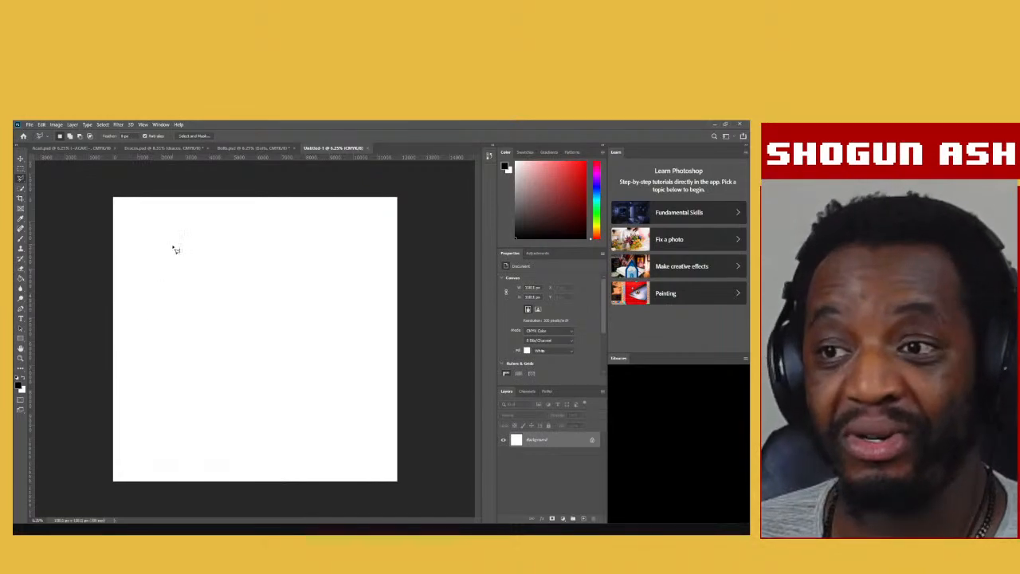
pyautogui.click(162, 148)
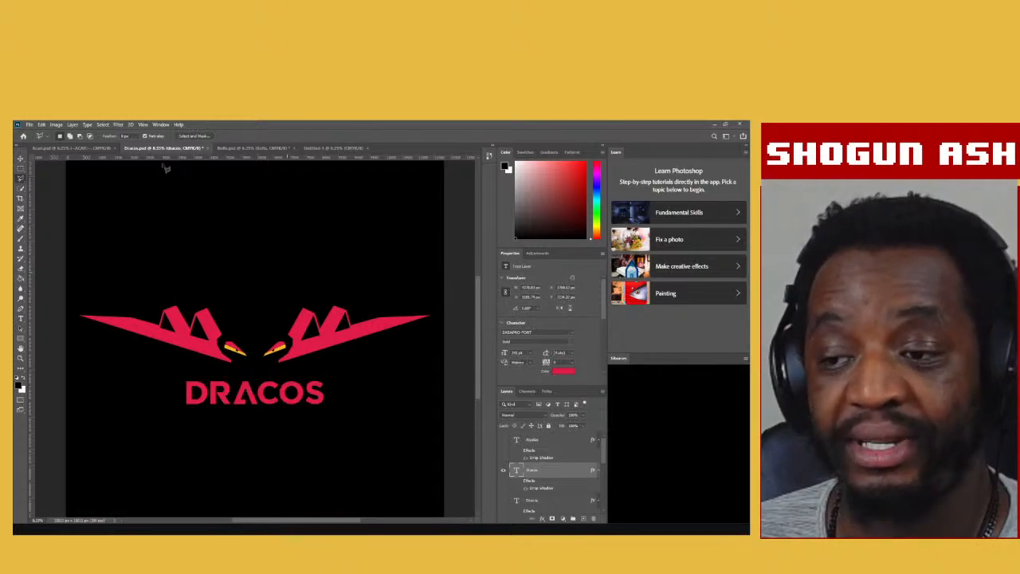
# Look over the Acari and Bolts logos and return to the blank Untitled-1 document.
pyautogui.click(65, 148)
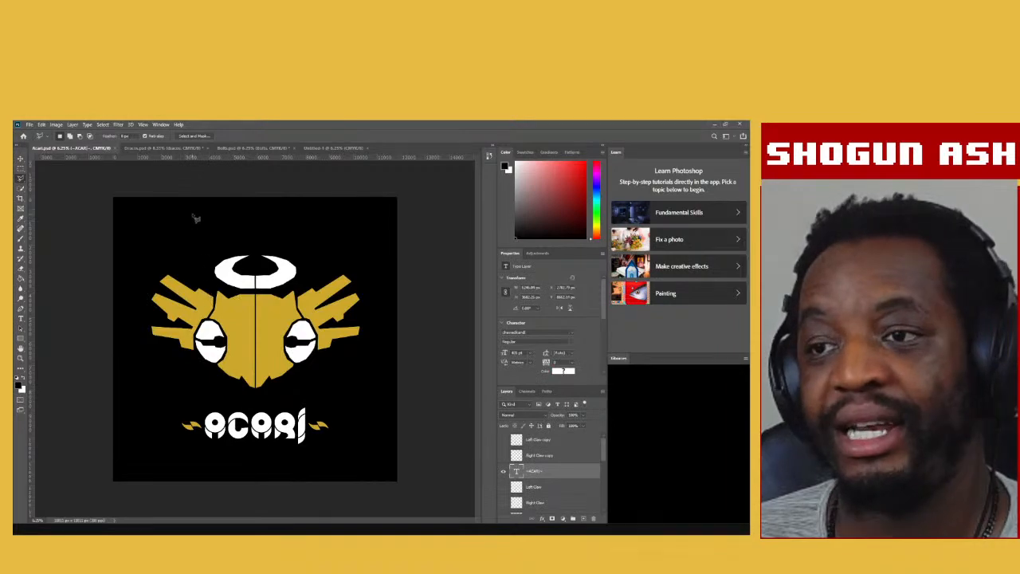
pyautogui.click(249, 149)
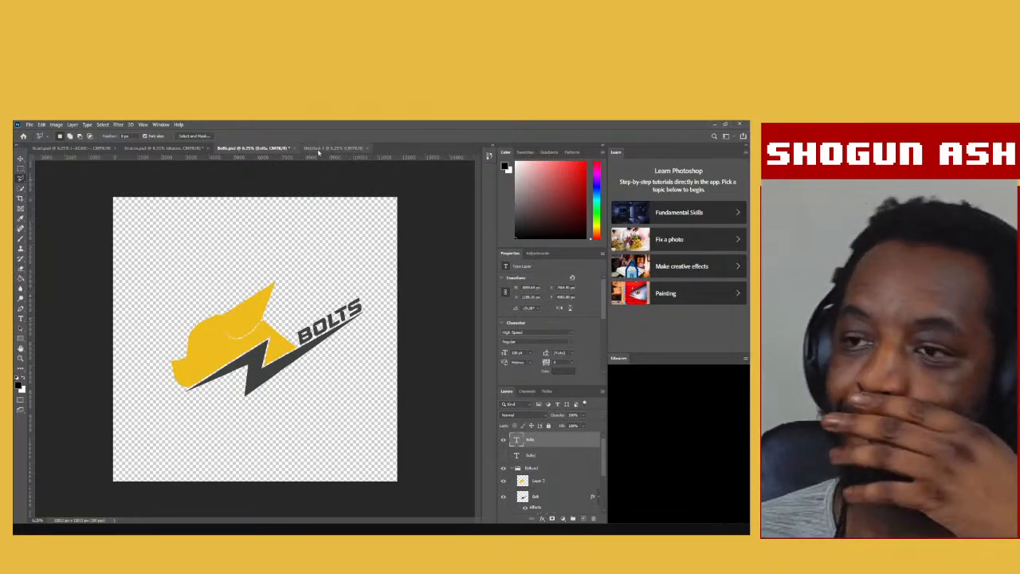
pyautogui.click(335, 149)
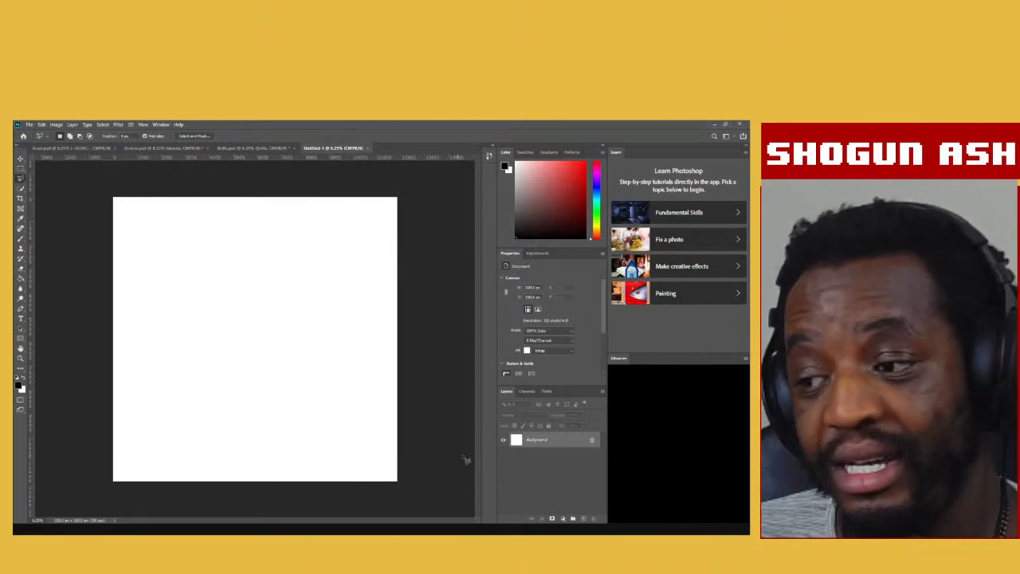
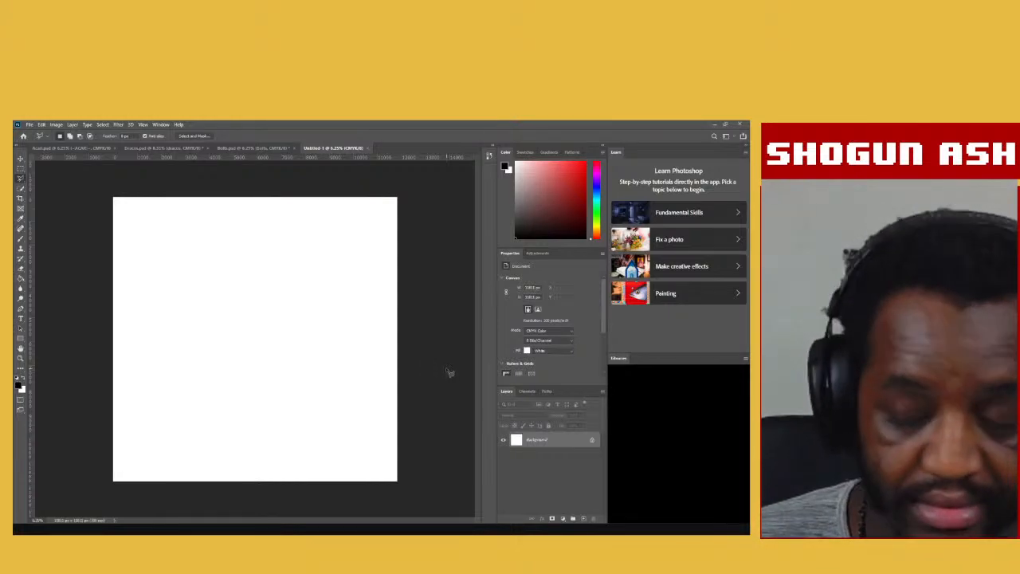
# Paste the blue finned creature's head picture onto a new layer and enlarge it to fill most of the canvas width.
pyautogui.hotkey('ctrl', 'shift', 'alt', 'n')
pyautogui.hotkey('ctrl', 'v')
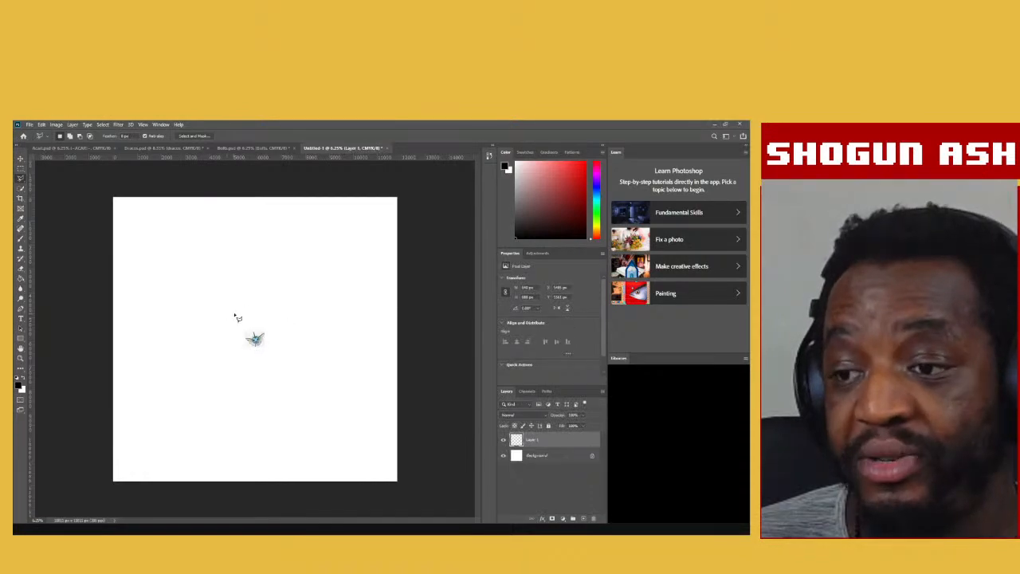
pyautogui.hotkey('ctrl', 't')
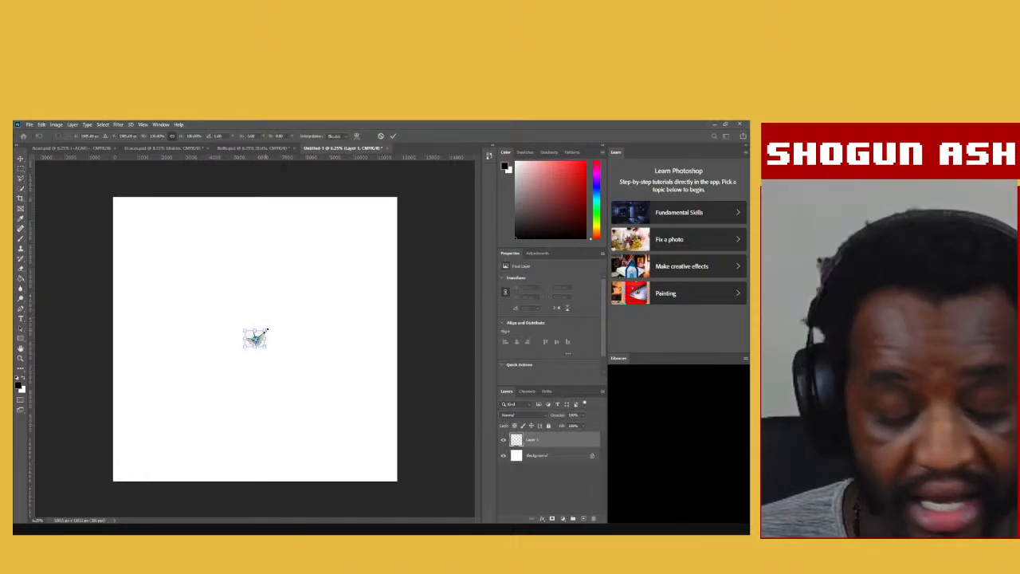
pyautogui.moveTo(267, 329); pyautogui.dragTo(383, 235)
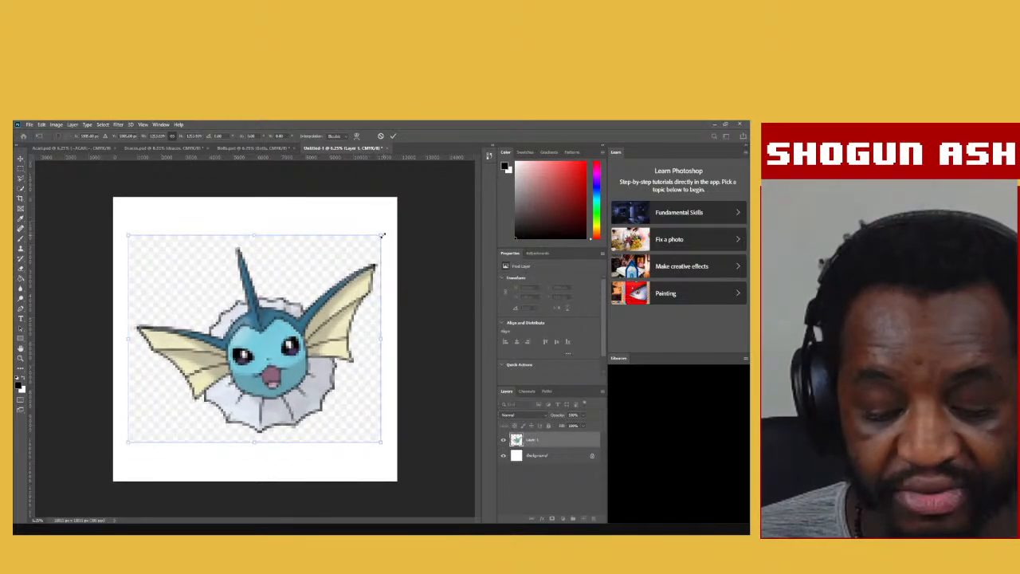
pyautogui.press('Return')
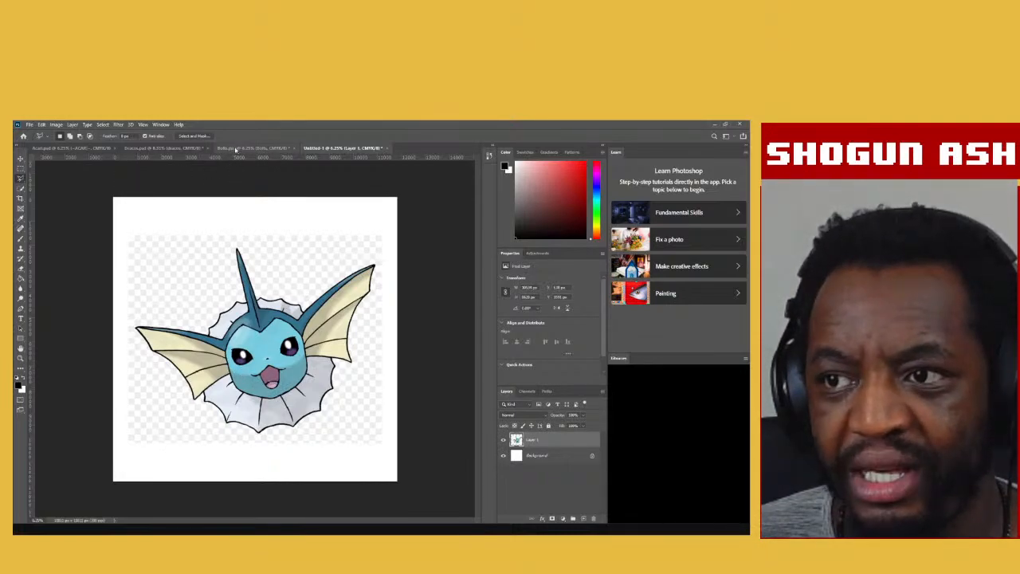
# Compare the finished Acari, Dracos and Bolts logos with the creature reference picture in the untitled document.
pyautogui.click(120, 148)
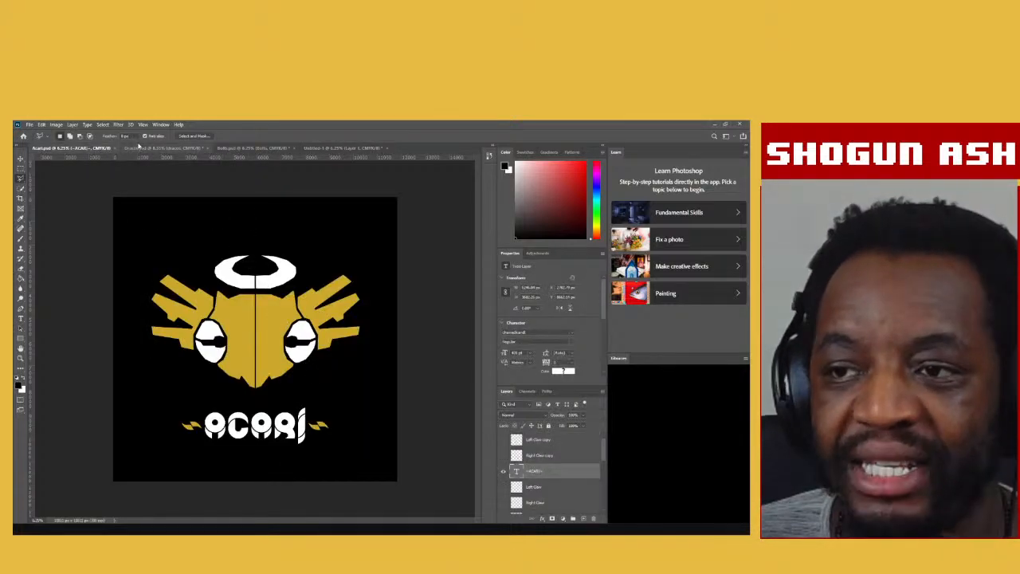
pyautogui.click(154, 149)
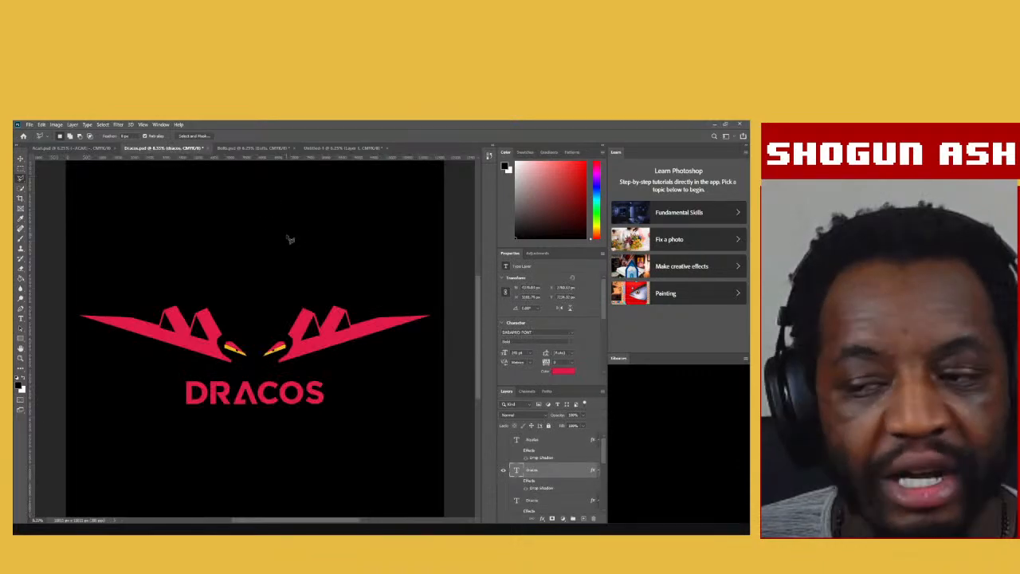
pyautogui.click(276, 151)
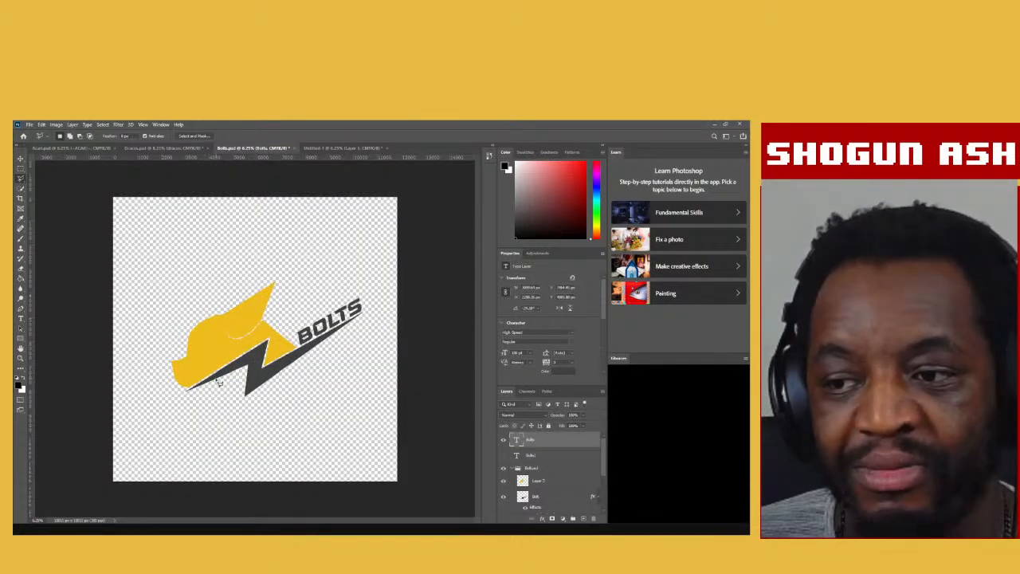
pyautogui.click(338, 149)
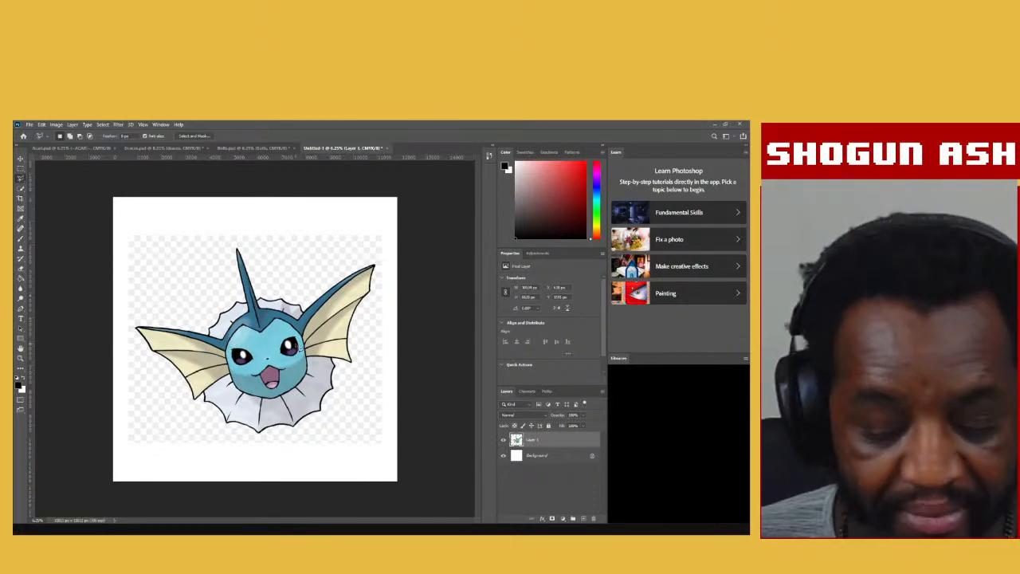
# Add an empty layer above the reference picture and rotate the picture on Layer 1 about 11° clockwise so the head sits upright.
pyautogui.scroll(2, 296, 347)
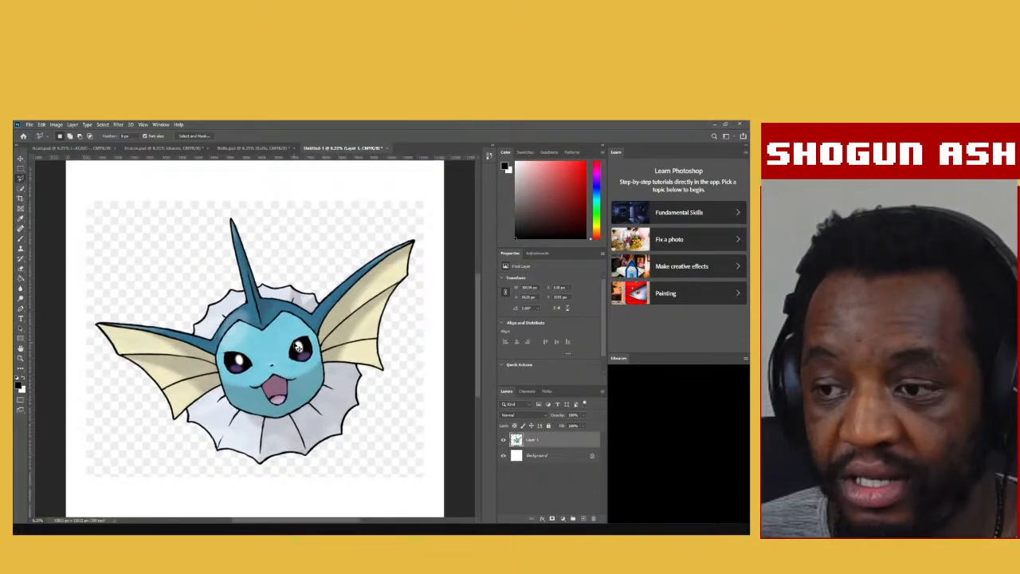
pyautogui.scroll(2, 296, 348)
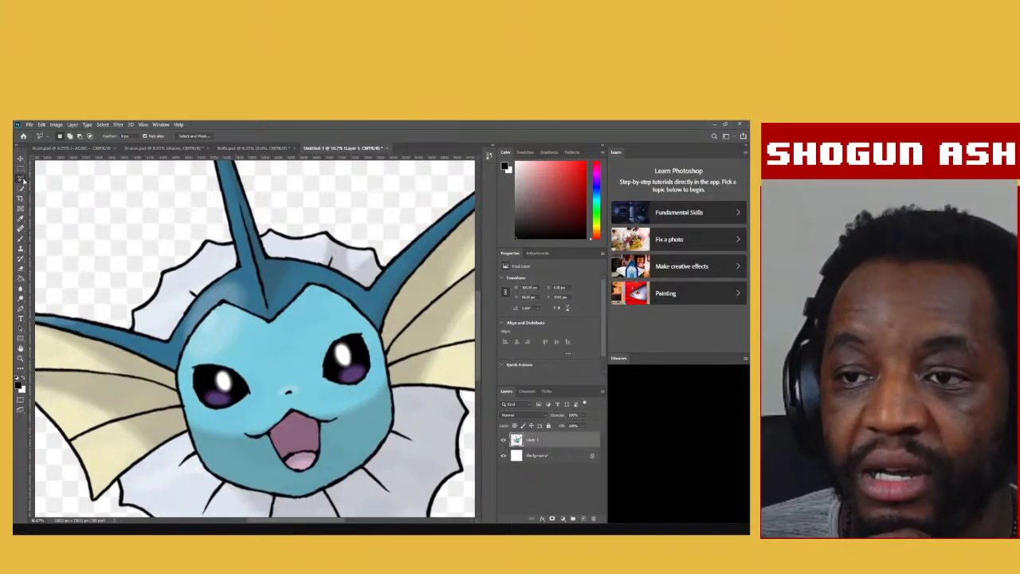
pyautogui.click(584, 518)
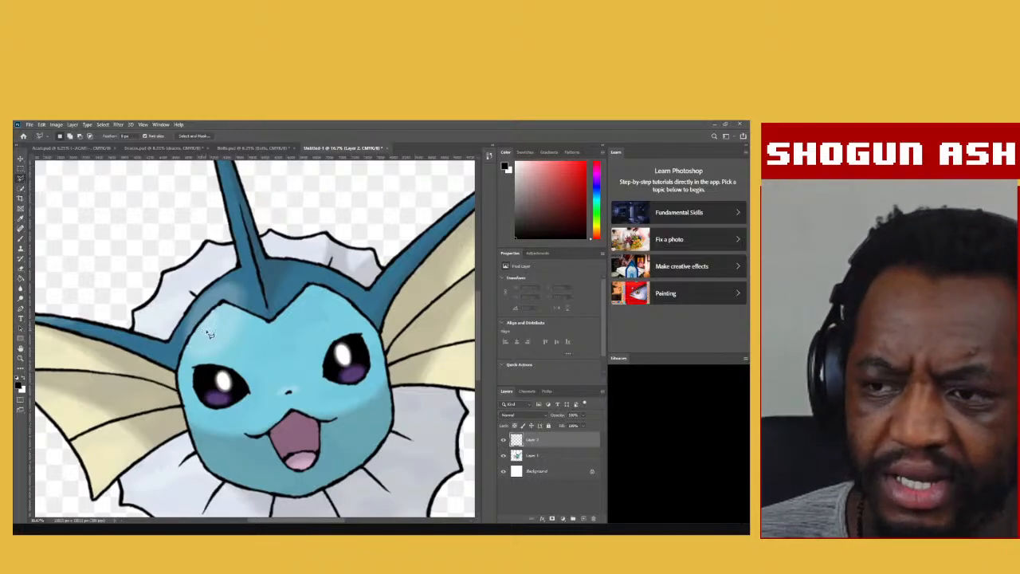
pyautogui.click(549, 453)
pyautogui.hotkey('ctrl', 't')
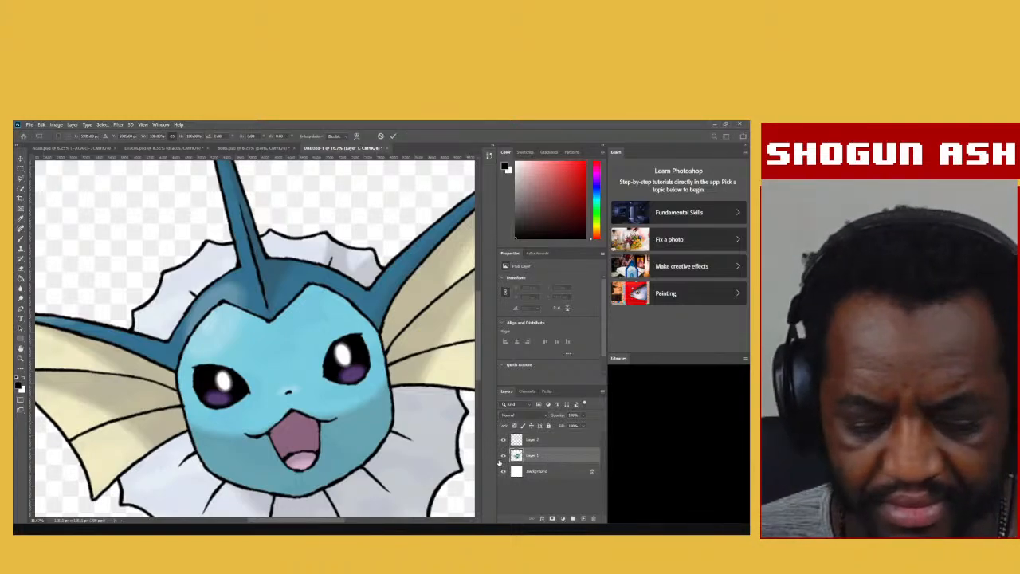
pyautogui.hotkey('ctrl', '0')
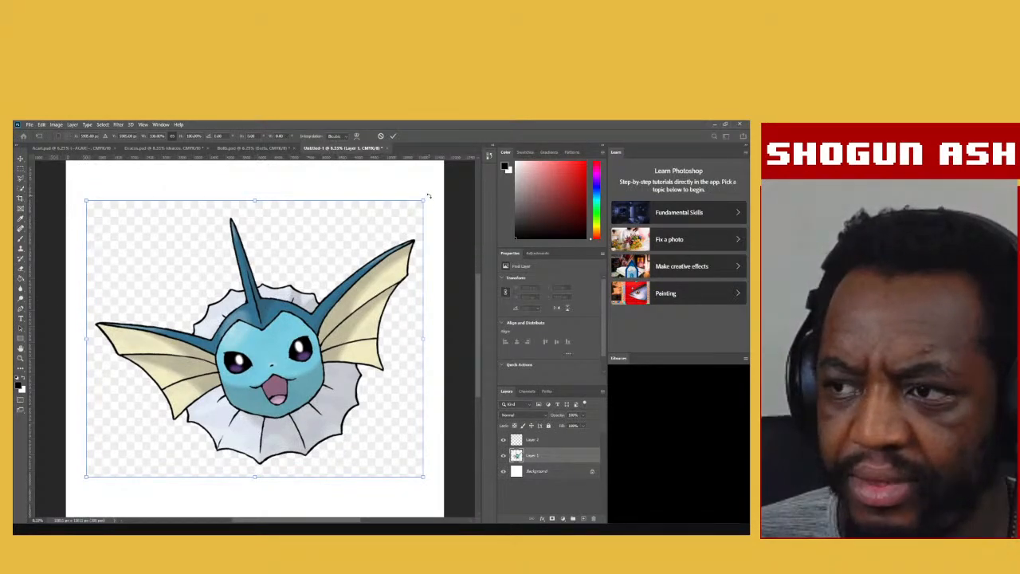
pyautogui.moveTo(428, 196); pyautogui.dragTo(461, 226)
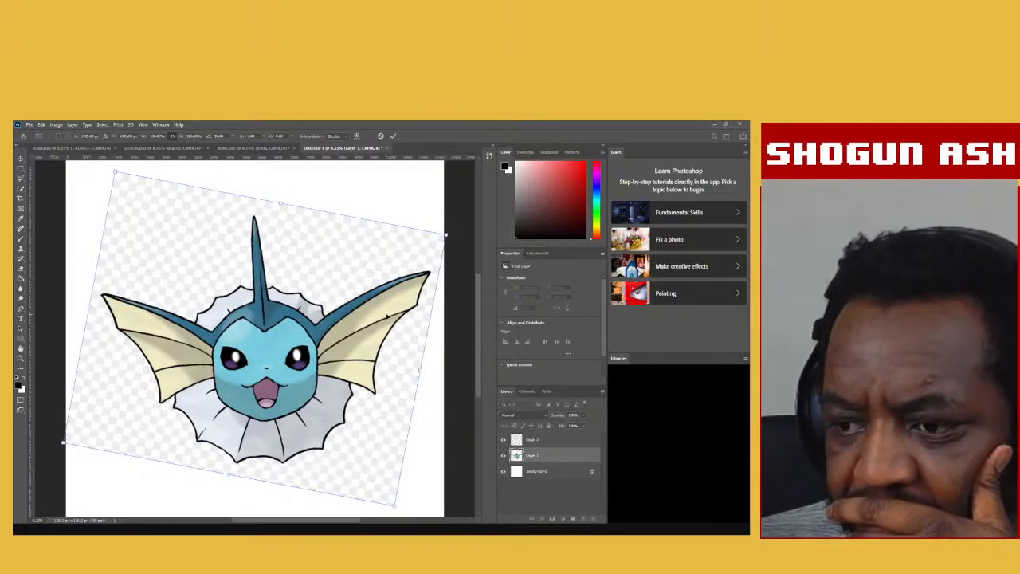
pyautogui.press('Return')
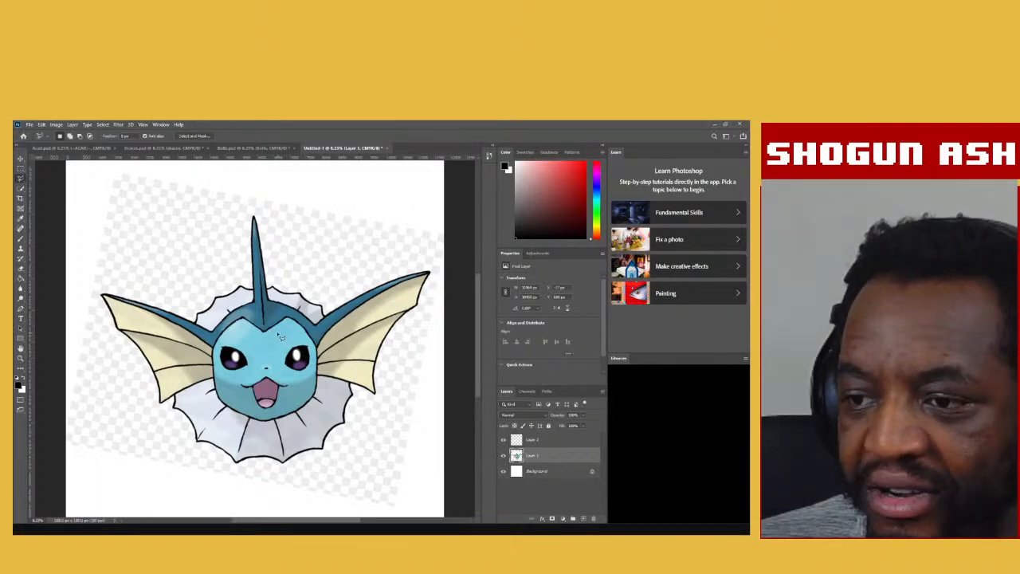
# Outline the creature's right-hand eye with straight lasso segments on Layer 2 and fill the selection with white.
pyautogui.scroll(1, 280, 330)
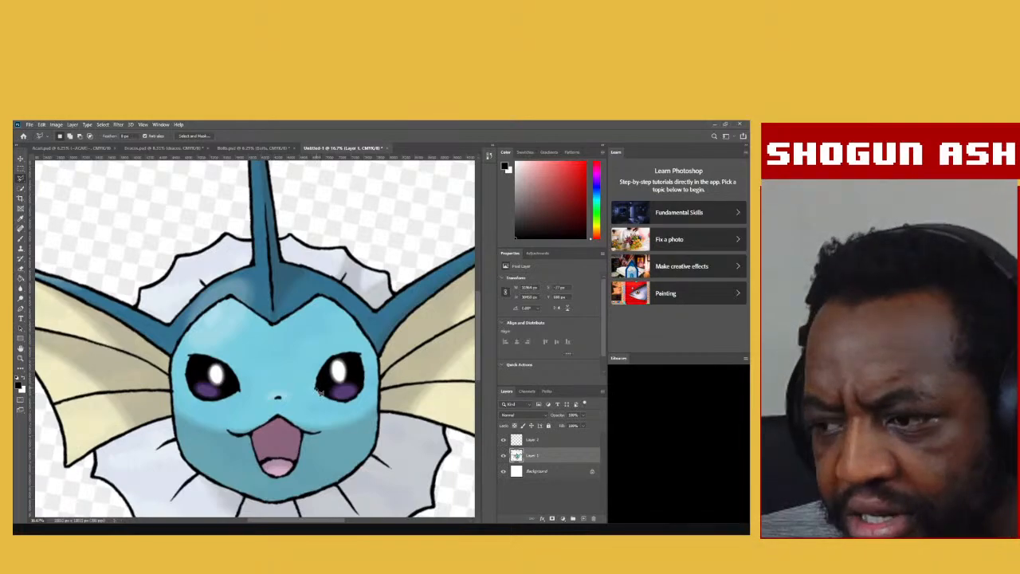
pyautogui.click(560, 439)
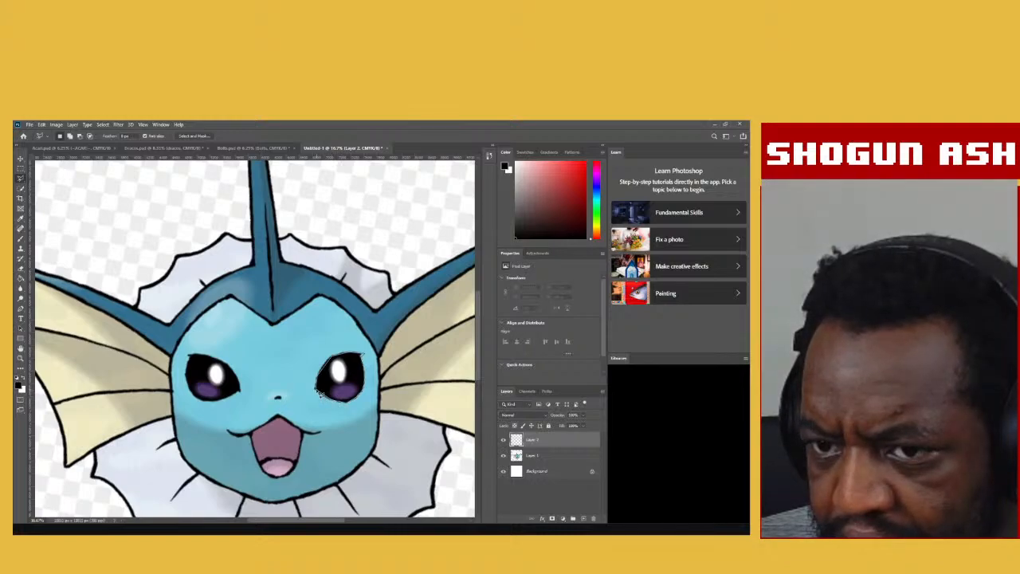
pyautogui.click(319, 389)
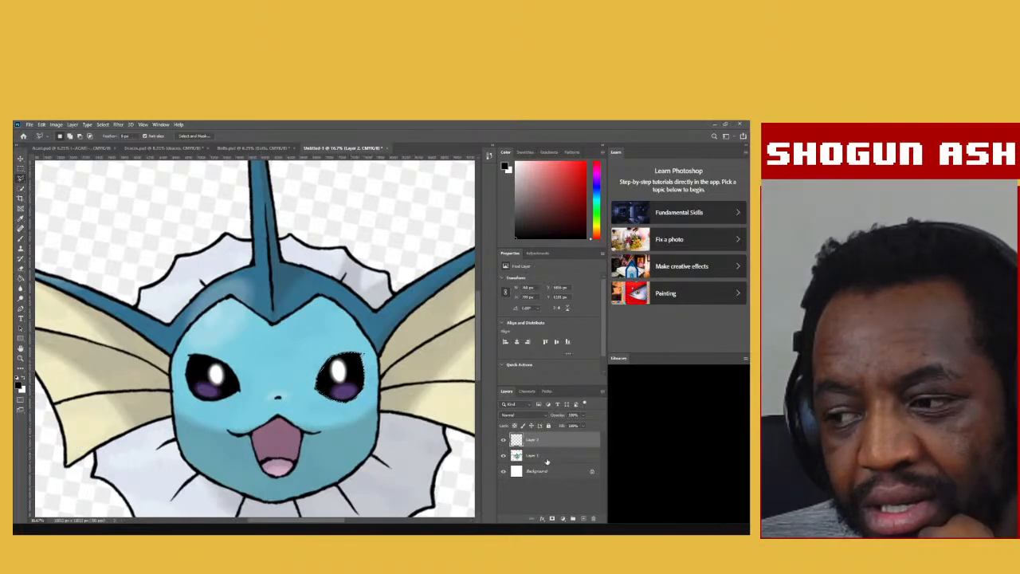
pyautogui.click(21, 277)
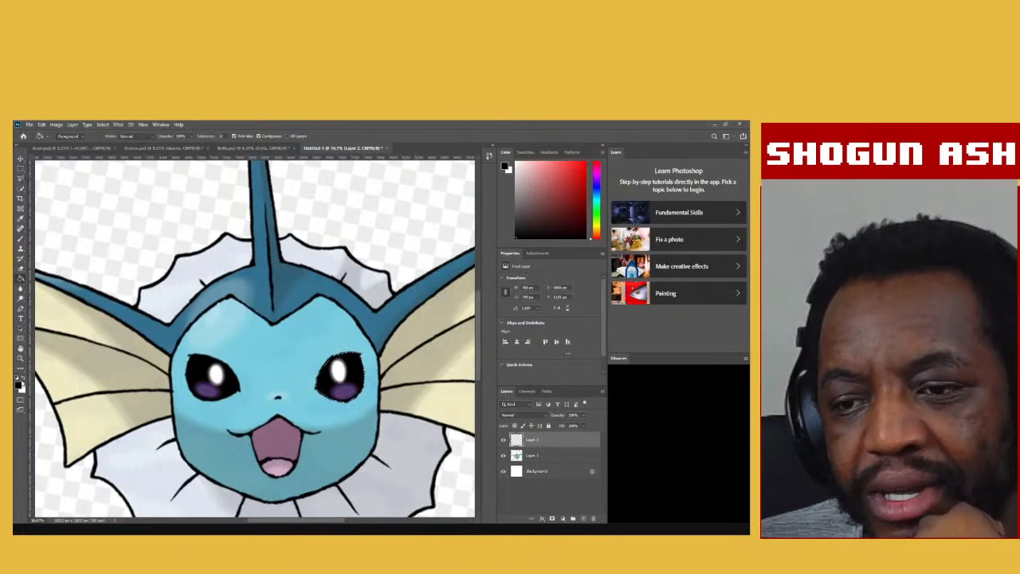
pyautogui.click(23, 379)
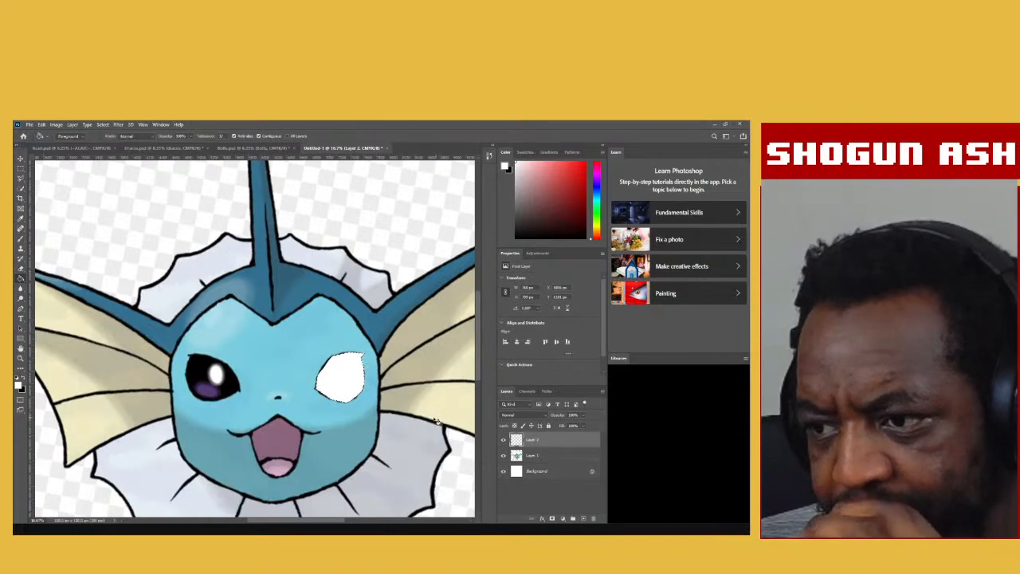
# Unlock the Background layer, give it a black Color Overlay, and check the white eye against it by briefly hiding Layer 1.
pyautogui.click(591, 472)
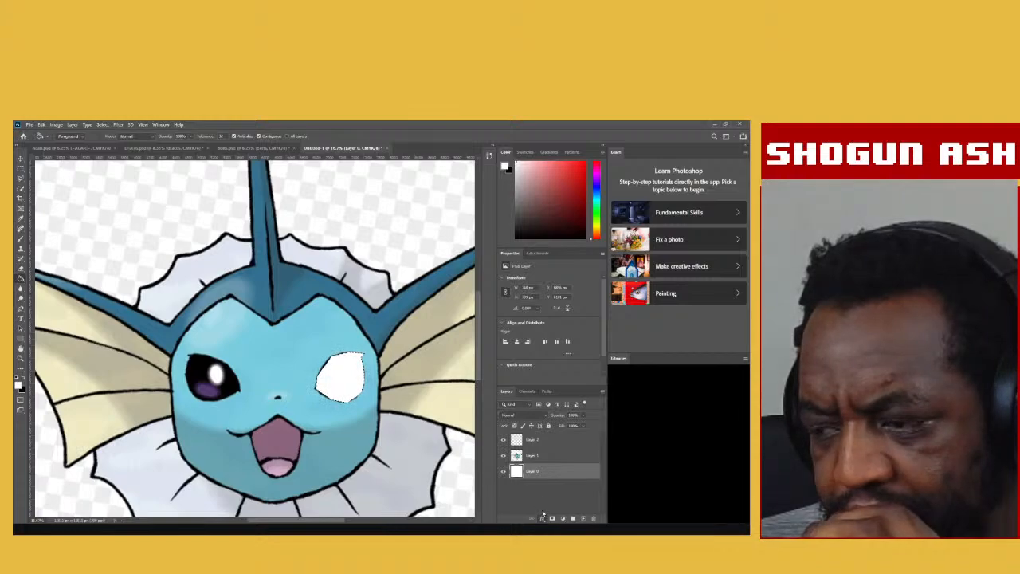
pyautogui.click(506, 474)
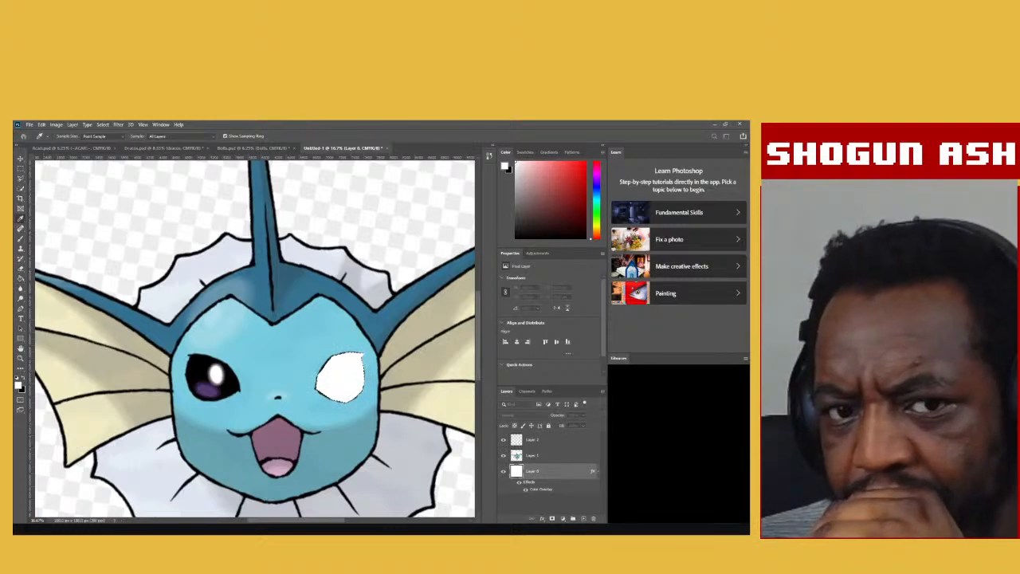
pyautogui.press('Return')
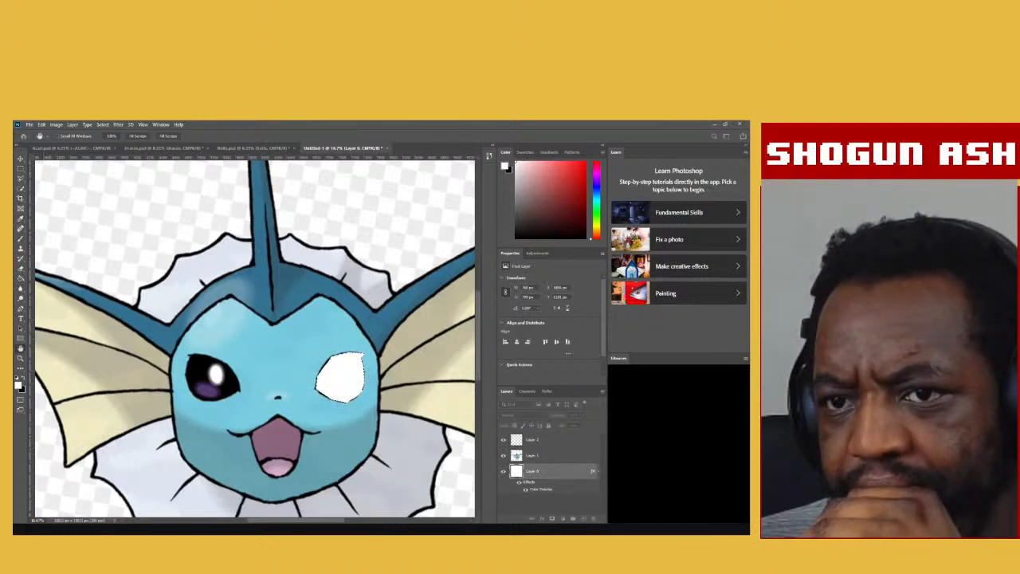
pyautogui.press('Return')
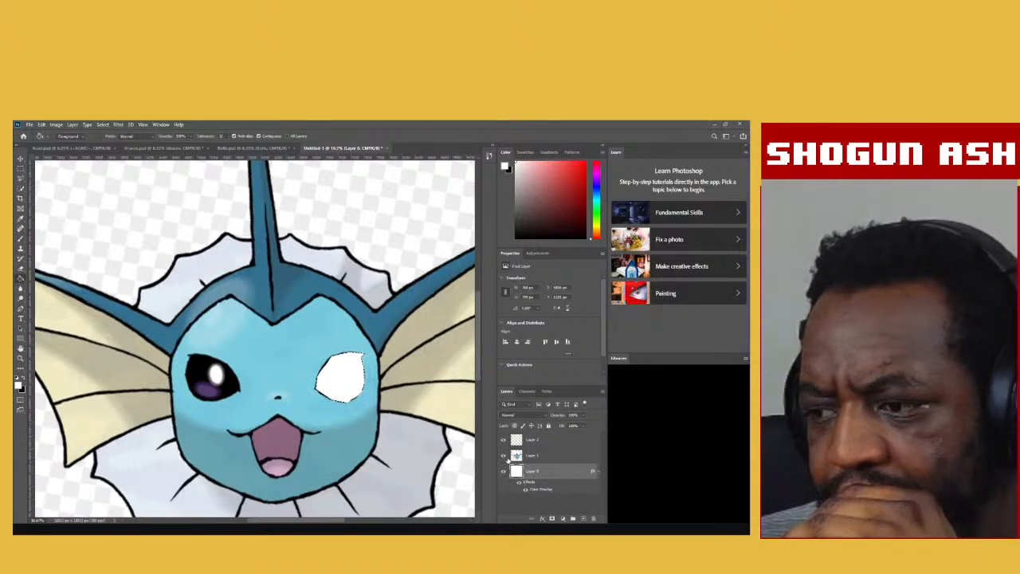
pyautogui.click(503, 456)
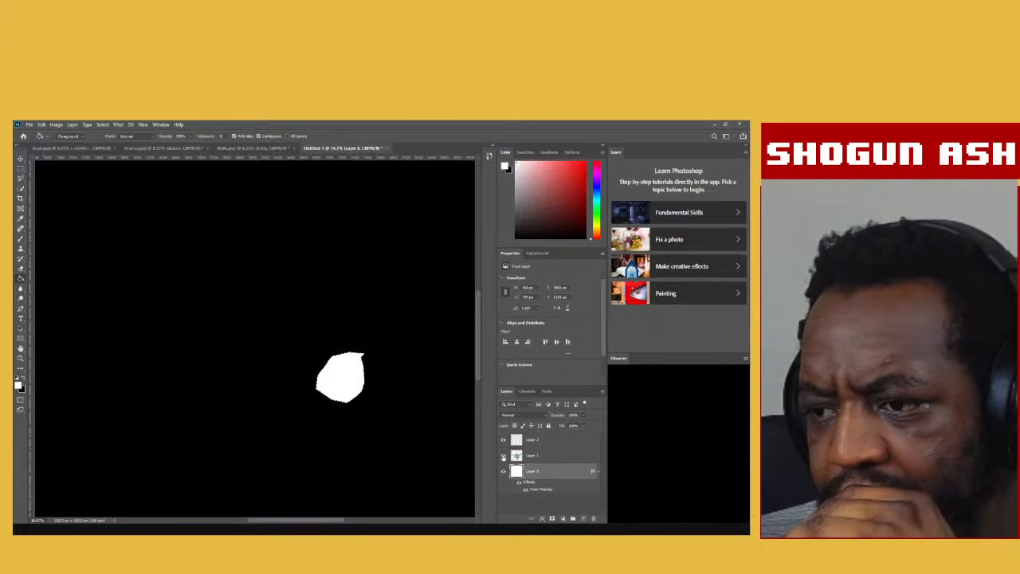
pyautogui.click(503, 455)
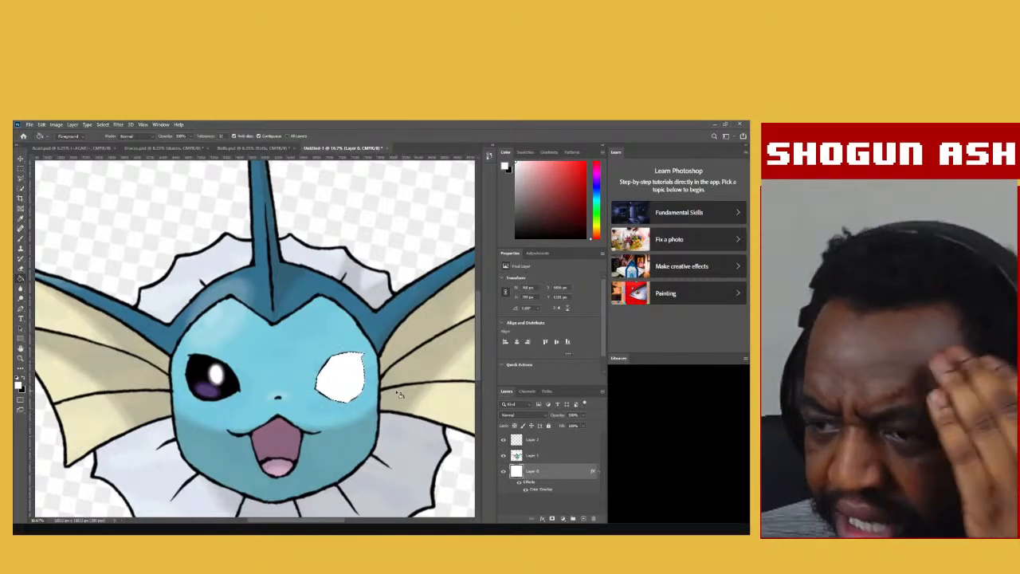
# Rename the layer holding the white eye shape as Right Eye.
pyautogui.doubleClick(532, 440)
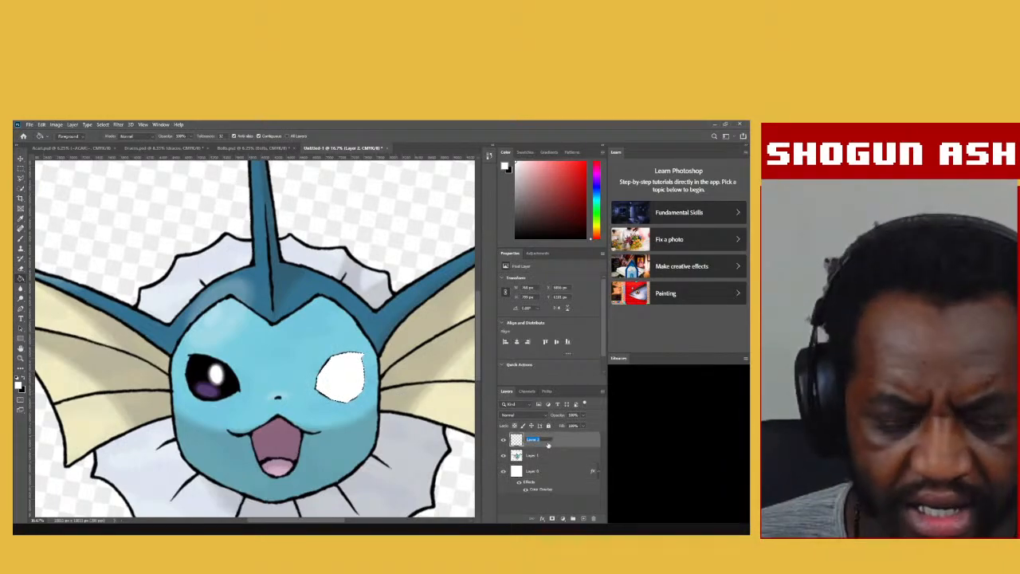
pyautogui.write('R')
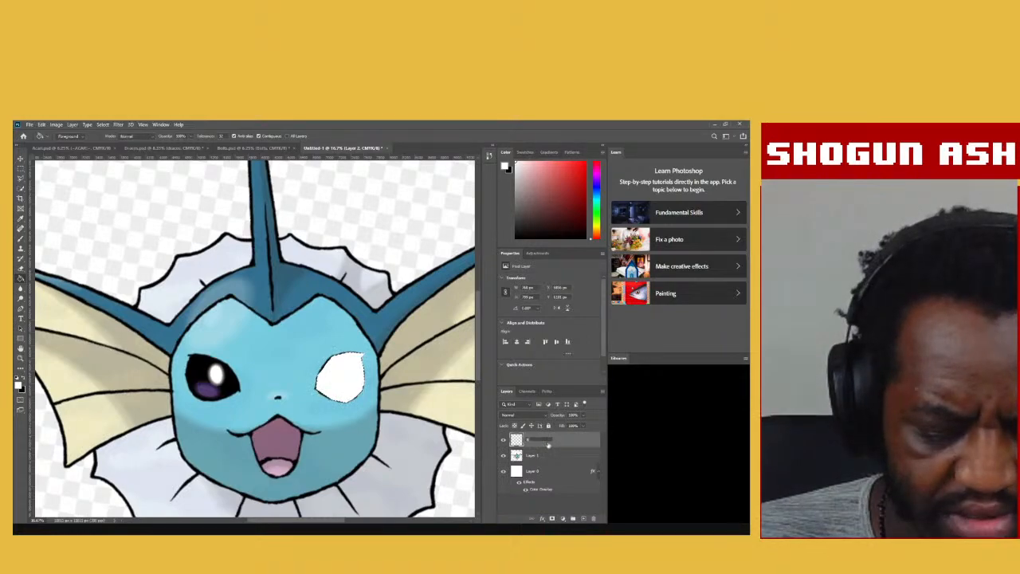
pyautogui.write('ight Eye')
pyautogui.press('Return')
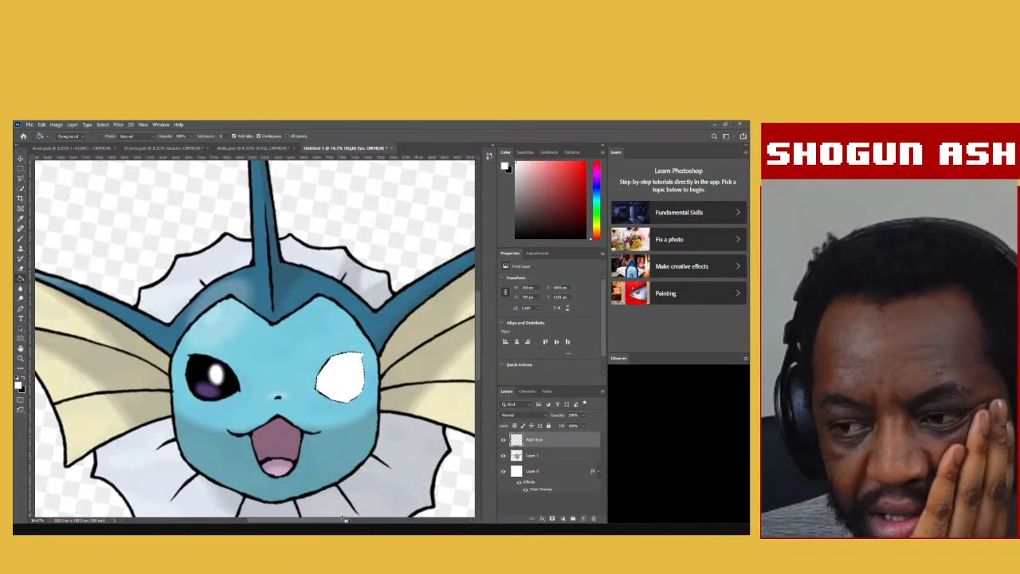
# Add a new layer above Right Eye and outline the three cream panels of the right-hand fin with straight lasso segments.
pyautogui.moveTo(334, 521); pyautogui.dragTo(380, 522)
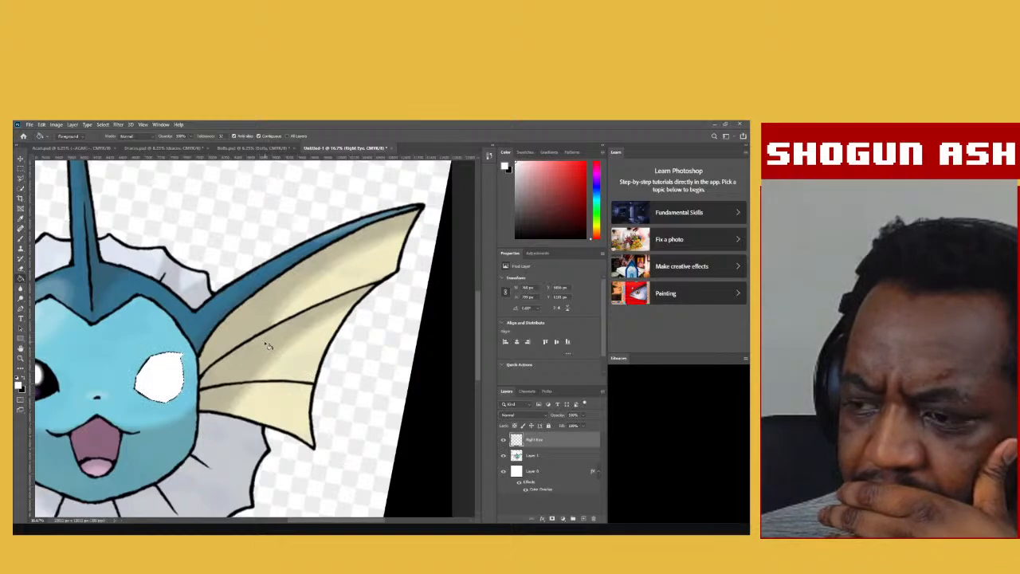
pyautogui.click(583, 519)
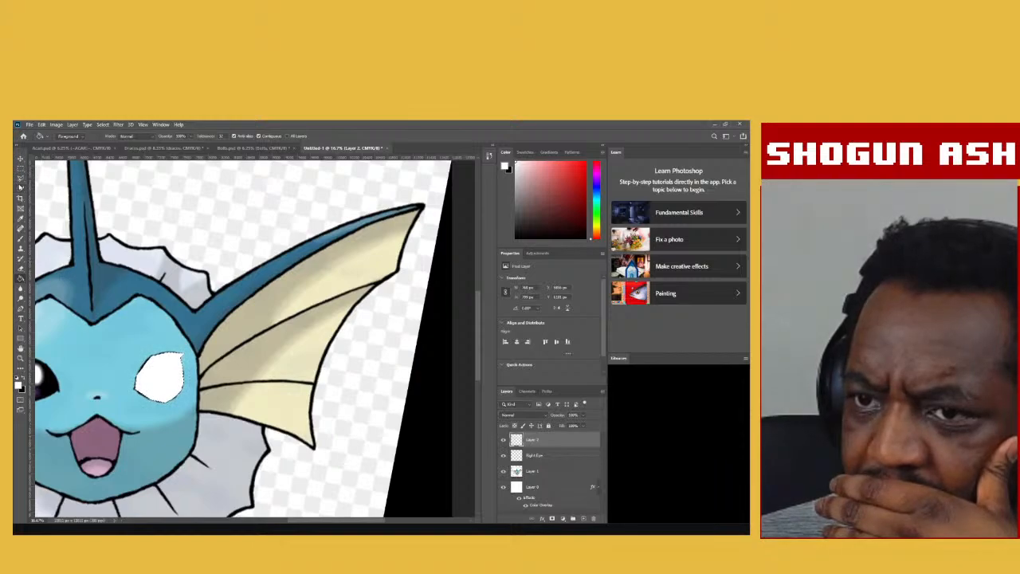
pyautogui.click(21, 177)
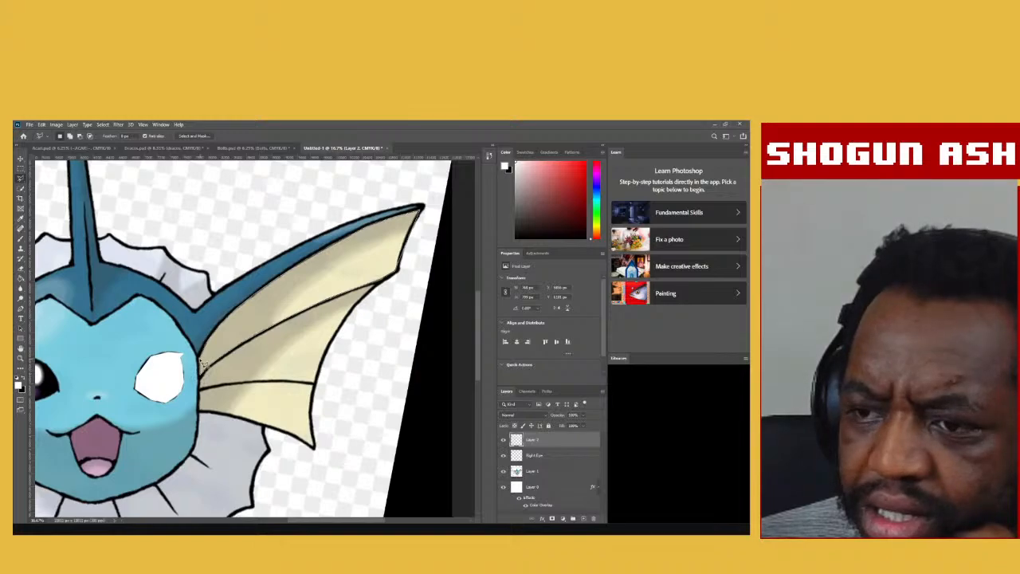
pyautogui.click(239, 361)
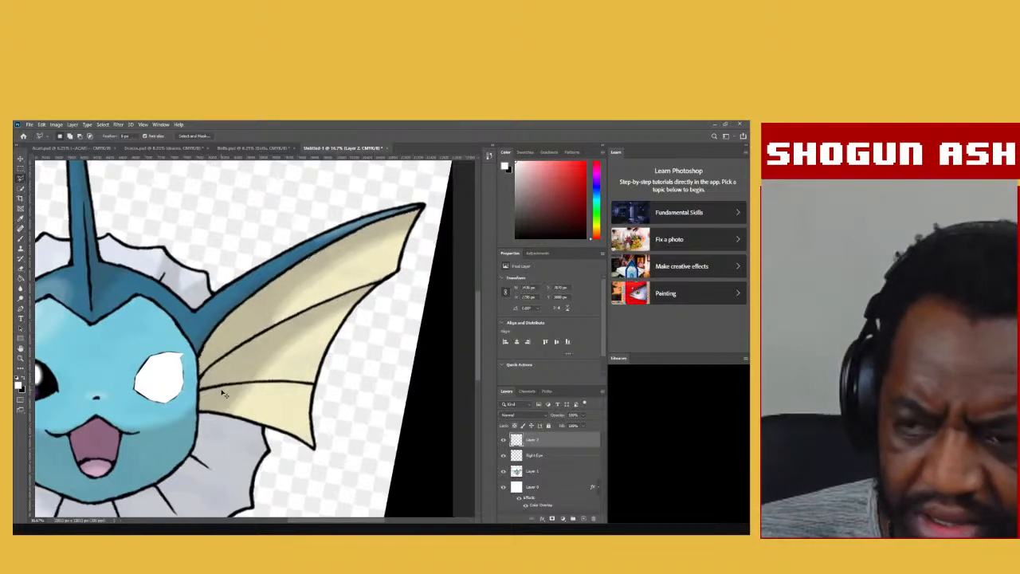
pyautogui.scroll(1, 223, 393)
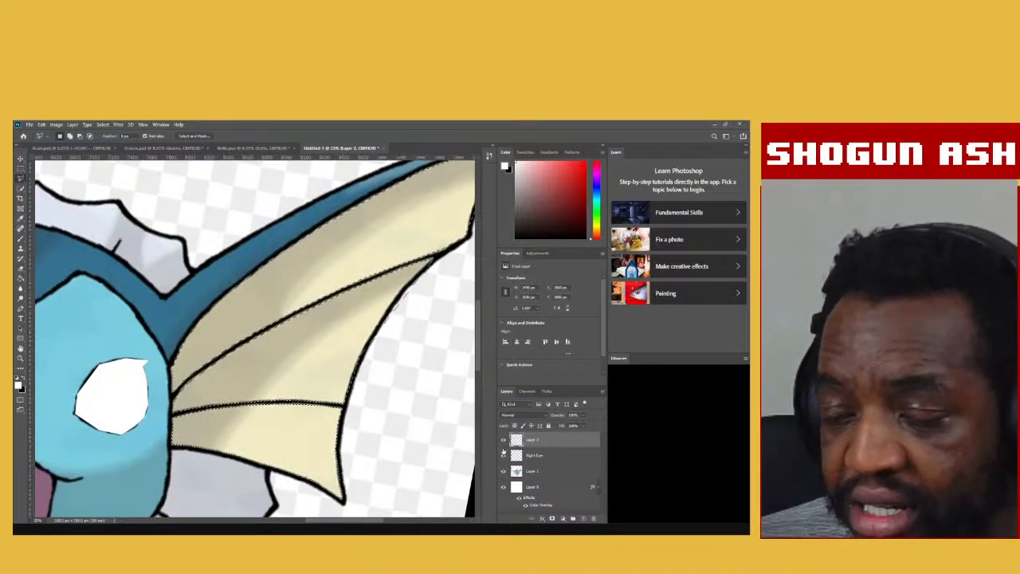
# Sample a shaded beige from the reference fin and fill the selected fin panels with it.
pyautogui.click(21, 279)
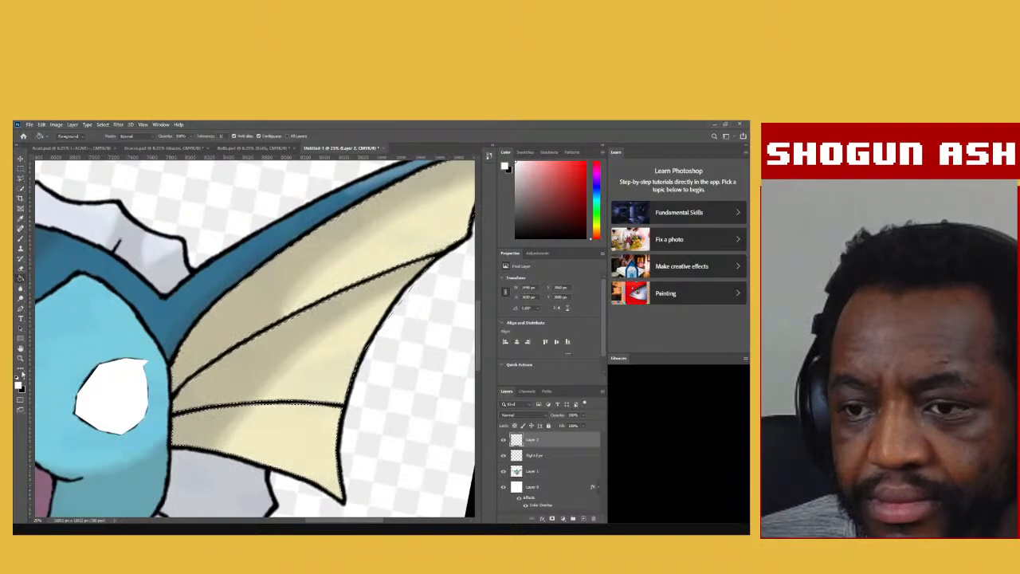
pyautogui.press('i')
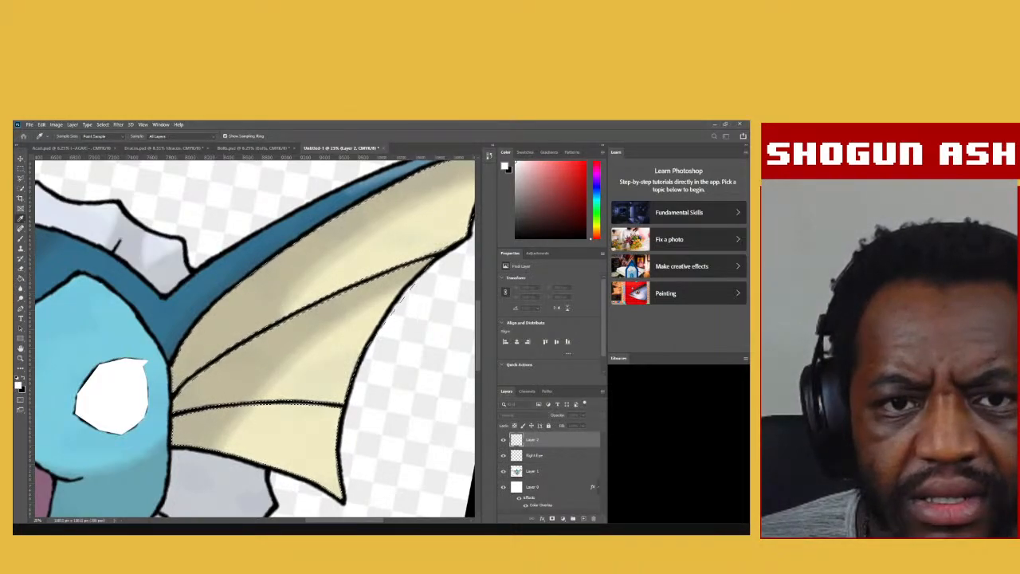
pyautogui.press('Return')
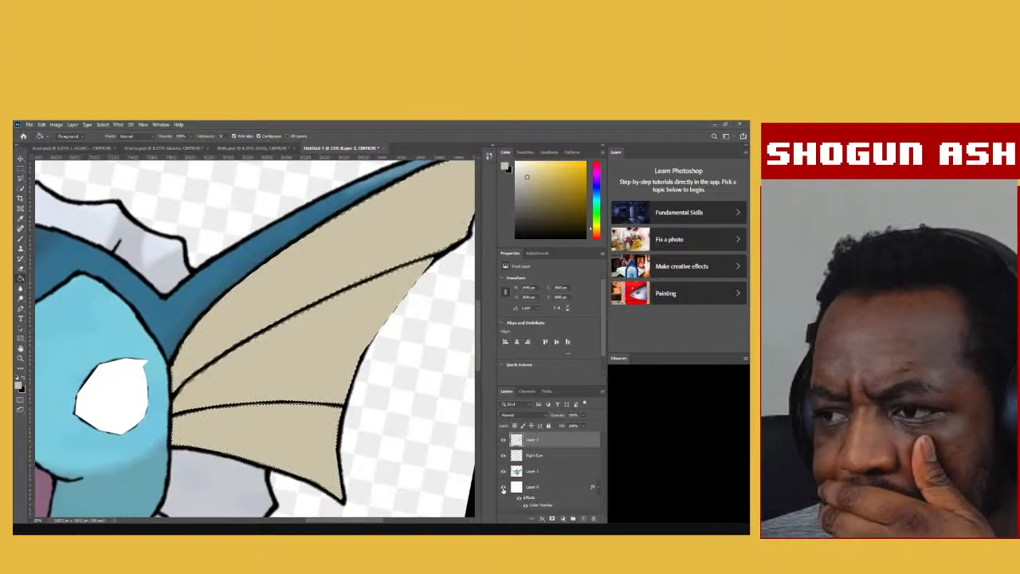
# Check the beige fin panels against the black background by briefly hiding the reference picture on Layer 1.
pyautogui.click(502, 472)
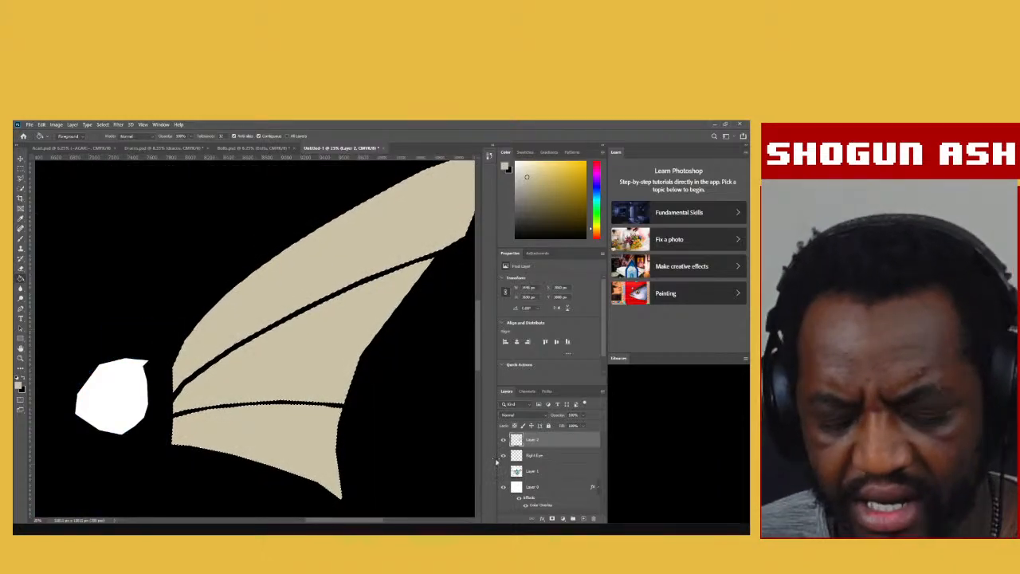
pyautogui.hotkey('ctrl', '-')
pyautogui.hotkey('ctrl', '-')
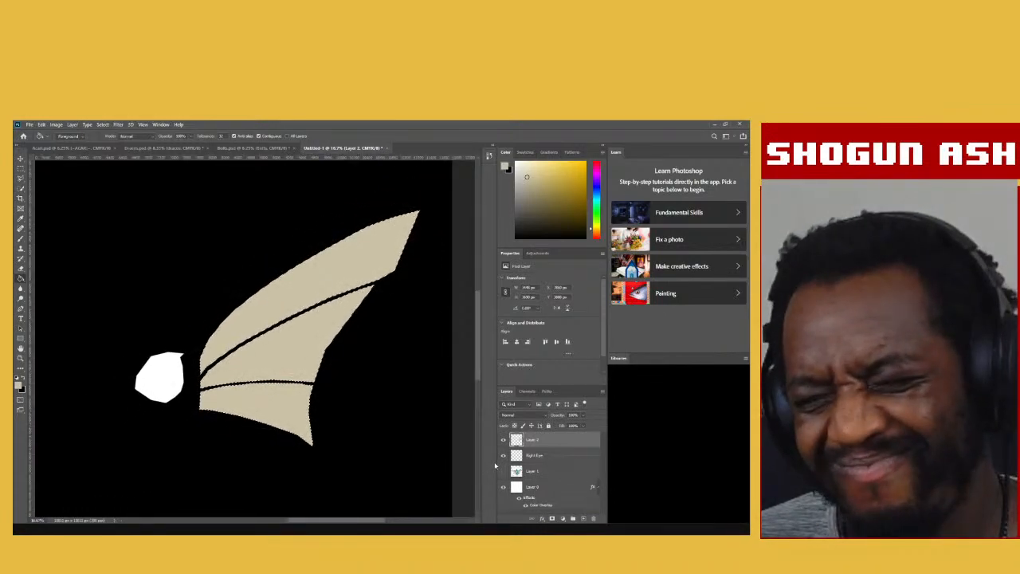
pyautogui.hotkey('ctrl', '+')
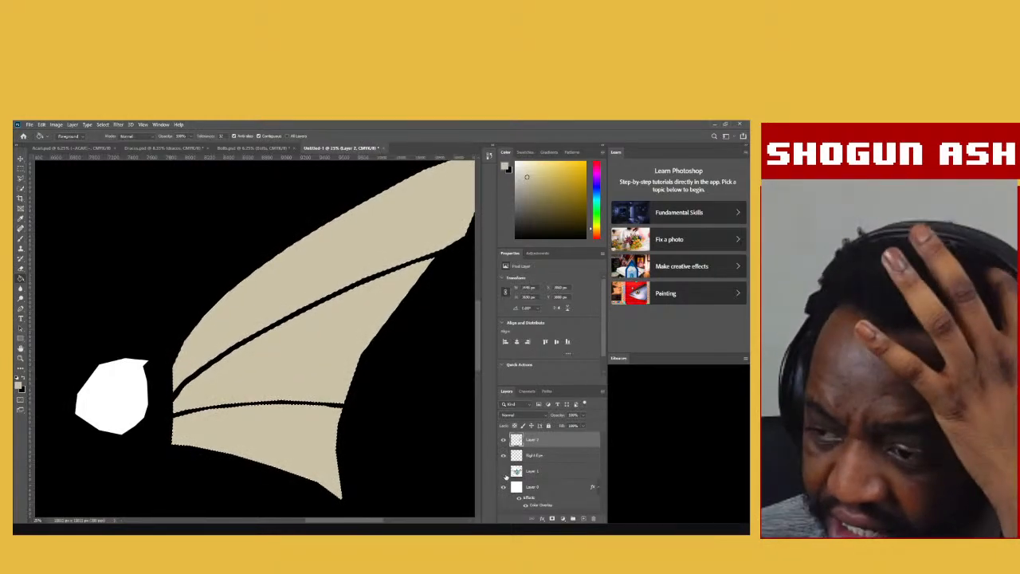
pyautogui.click(504, 471)
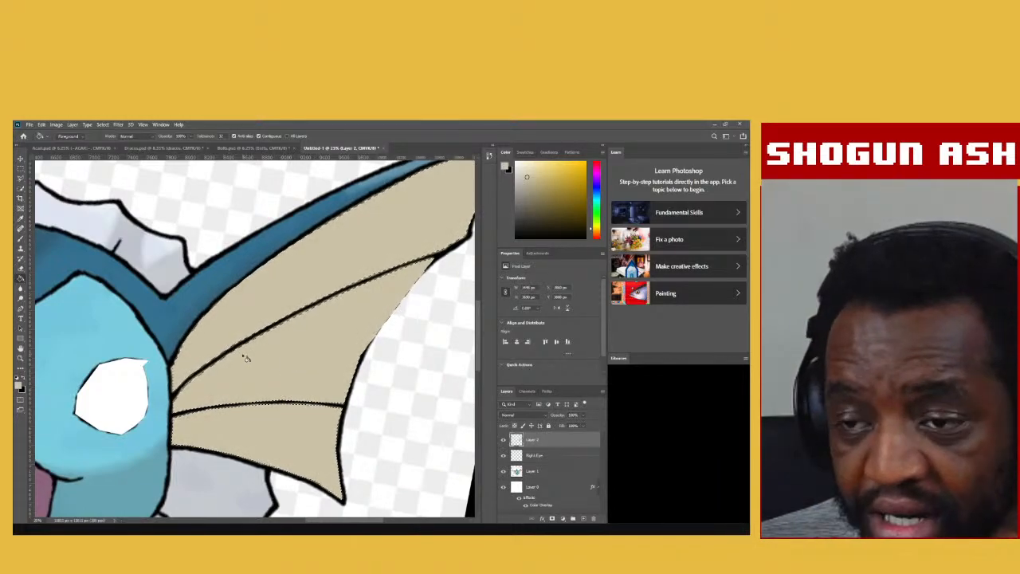
# Rename the layer holding the beige fin panels as Right Ear.
pyautogui.doubleClick(532, 439)
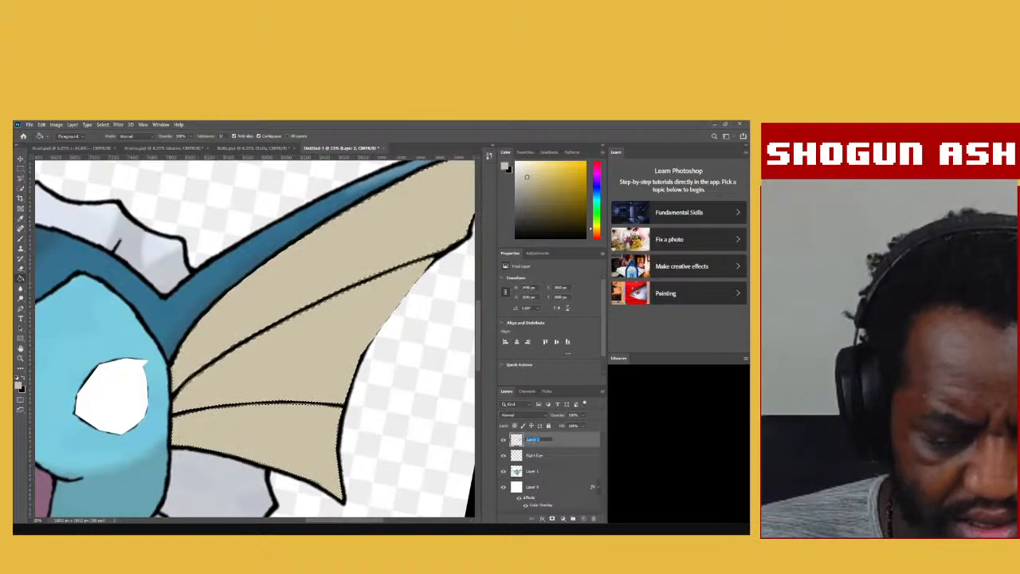
pyautogui.write('Ri')
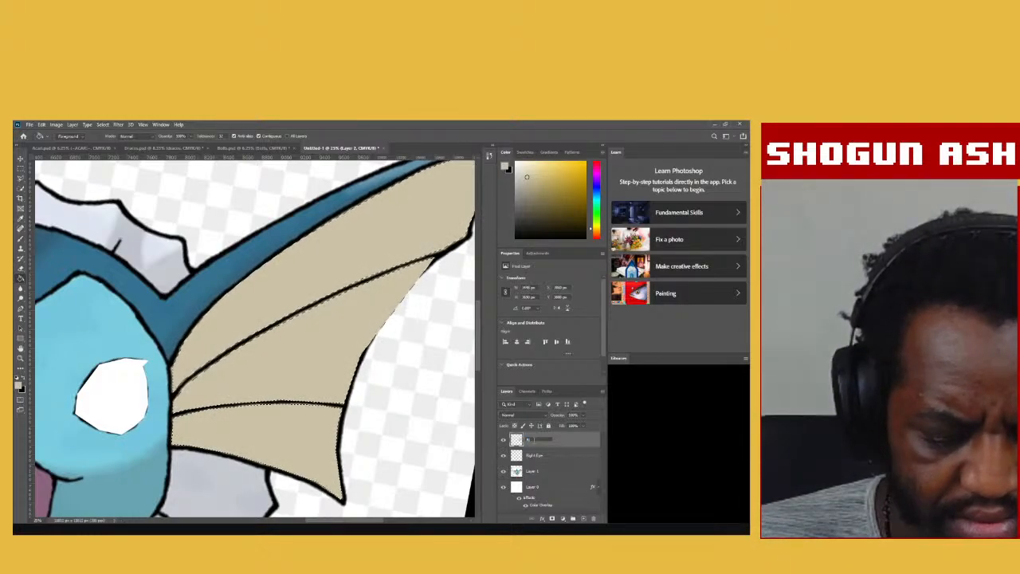
pyautogui.write('ght E')
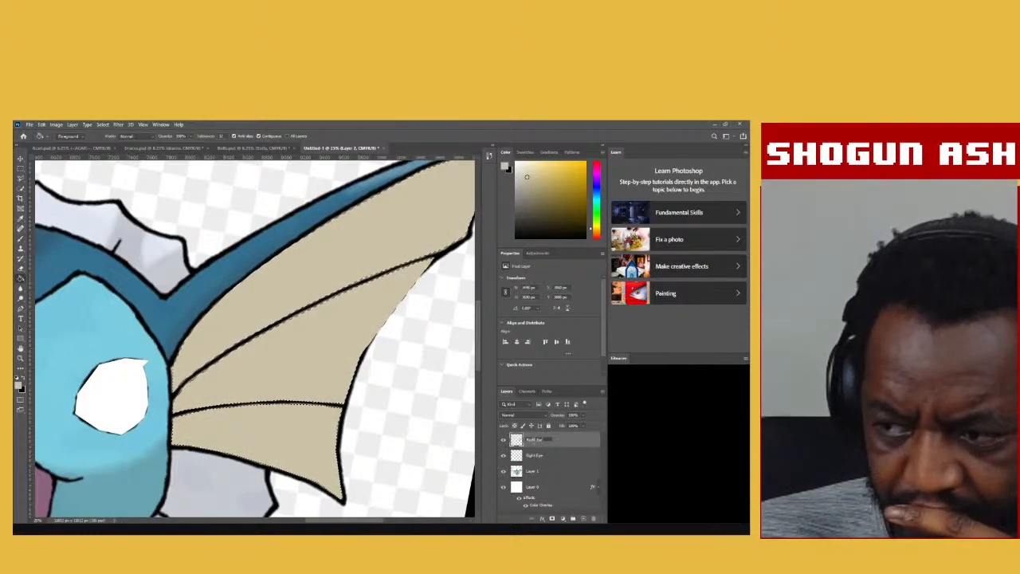
pyautogui.write('ar')
pyautogui.press('Return')
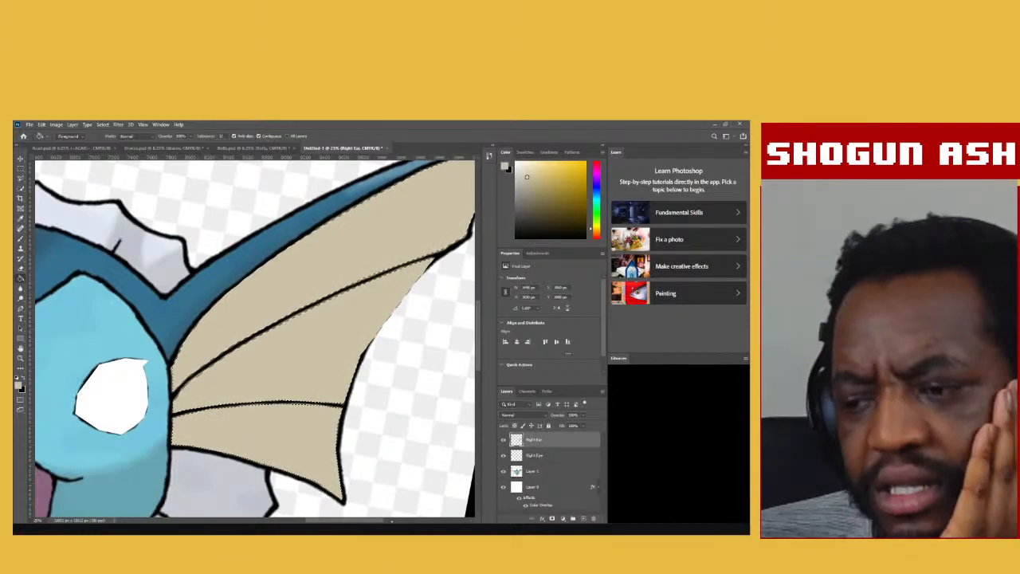
# Hide Layer 1 to review the eye and ear shapes on black, clear the selection, and show Layer 1 again.
pyautogui.moveTo(383, 519); pyautogui.dragTo(341, 518)
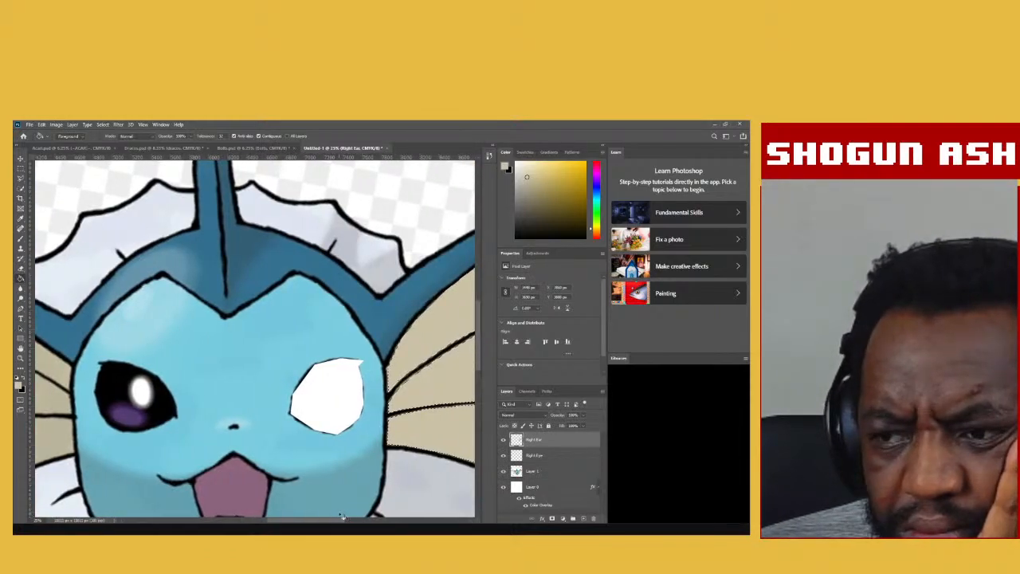
pyautogui.scroll(-2, 342, 508)
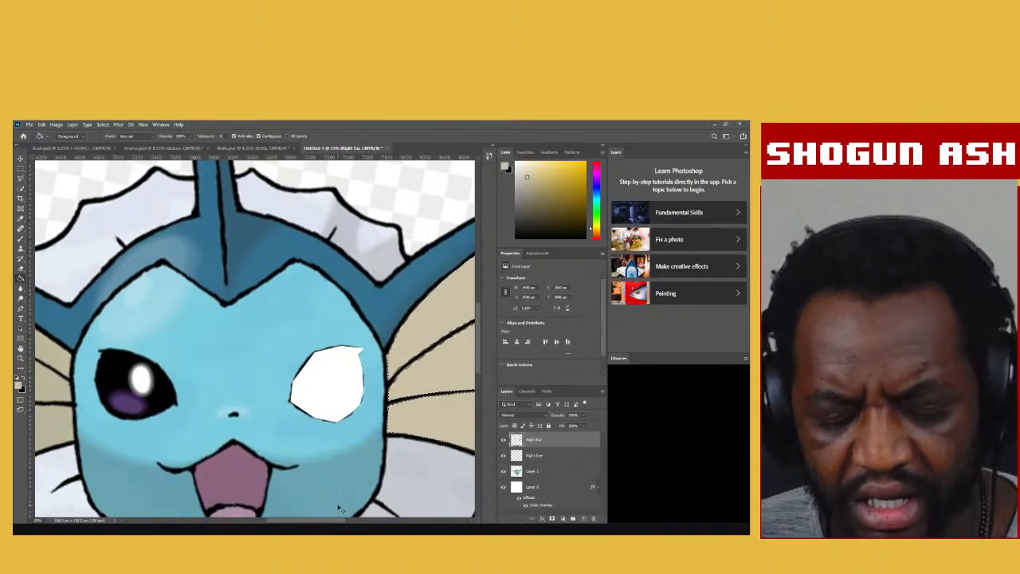
pyautogui.scroll(-3, 338, 508)
pyautogui.scroll(-1, 339, 508)
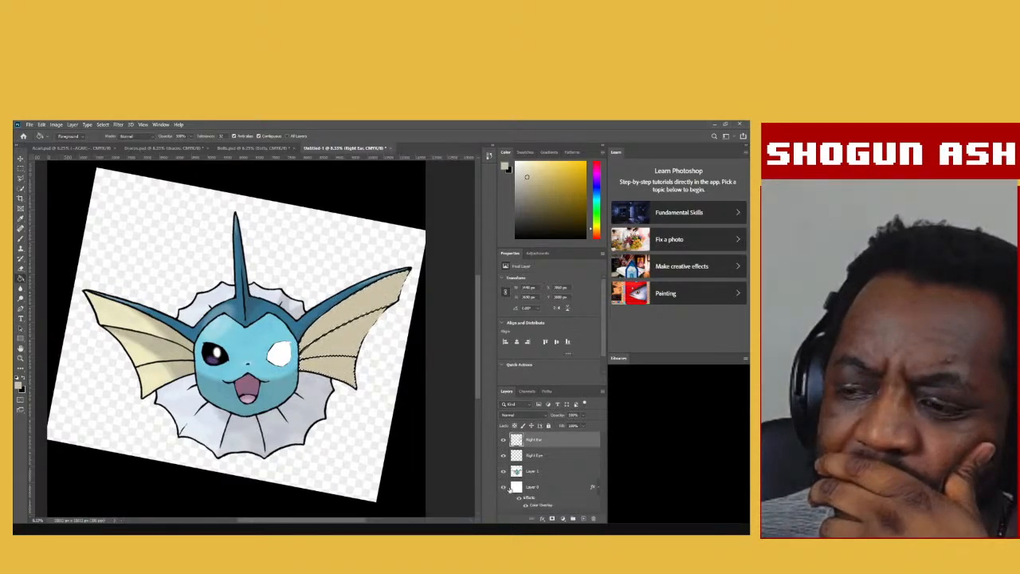
pyautogui.click(503, 471)
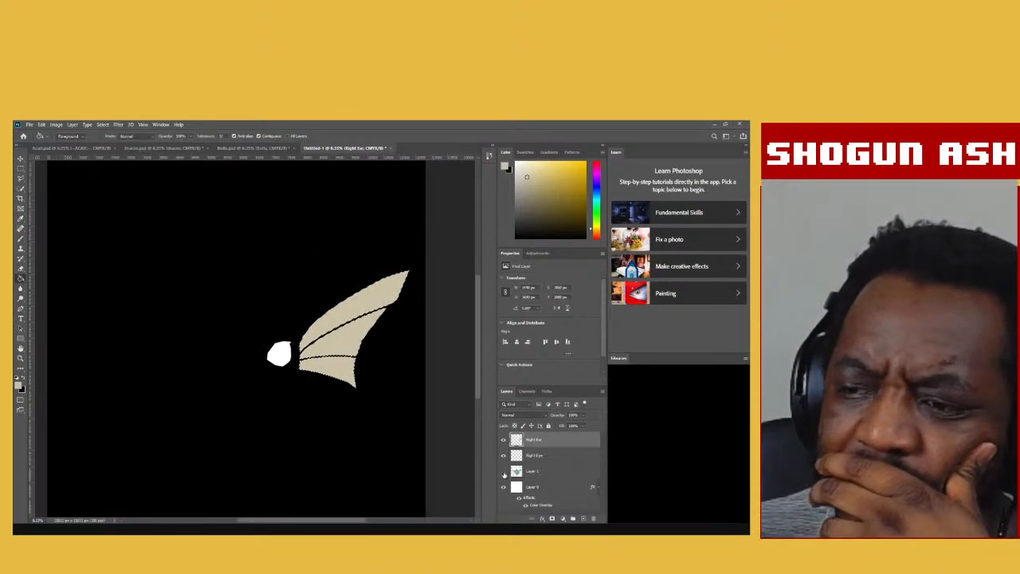
pyautogui.click(20, 169)
pyautogui.click(331, 324)
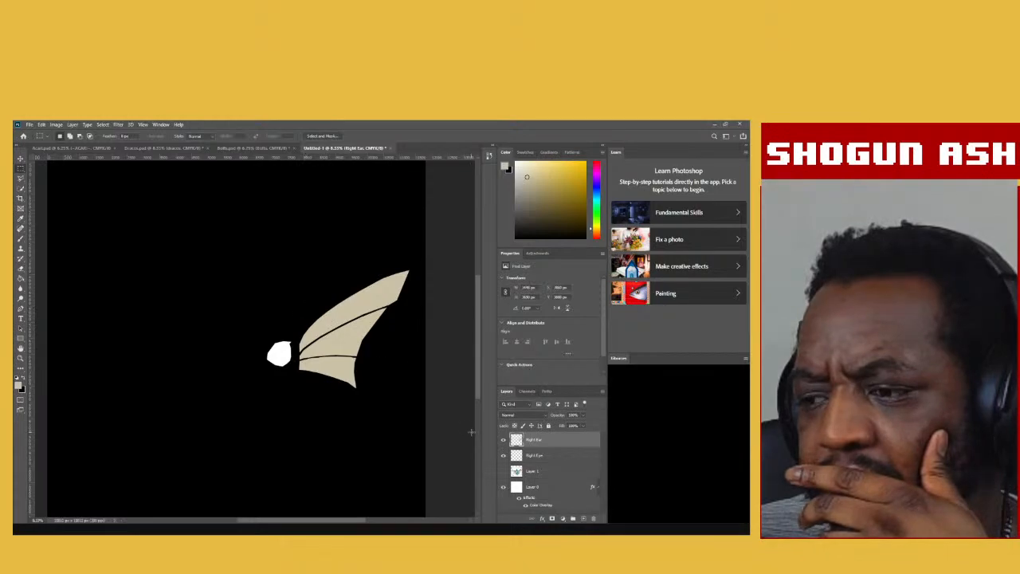
pyautogui.click(503, 471)
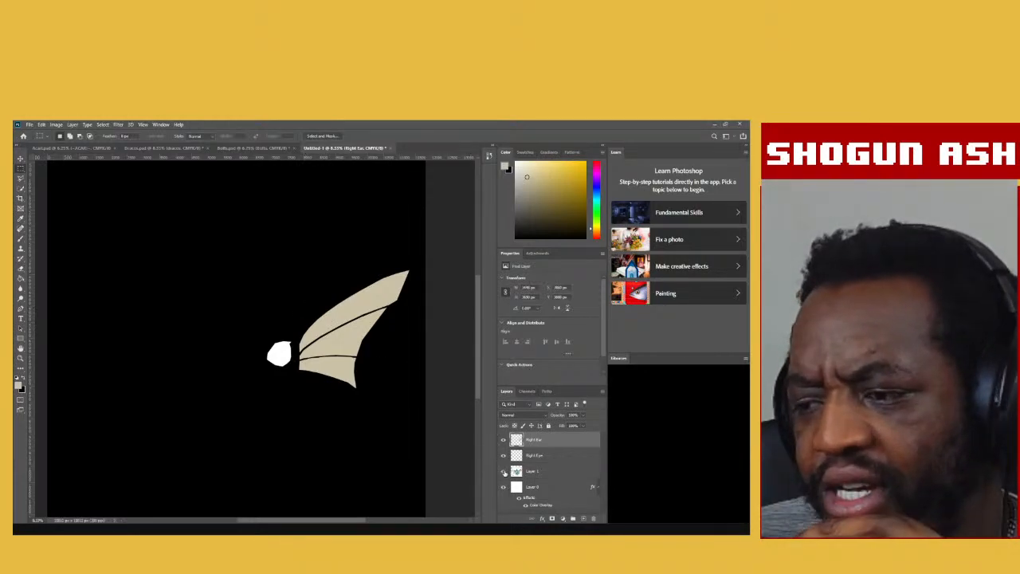
# Add an empty layer above Right Ear and consult the finished Acari logo document before returning to the untitled drawing.
pyautogui.click(583, 519)
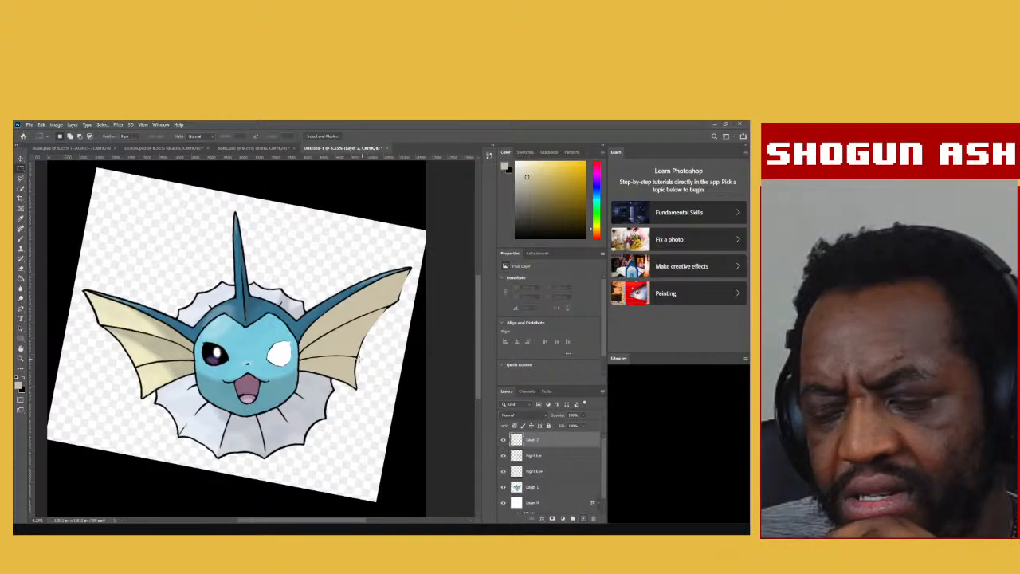
pyautogui.scroll(2, 360, 359)
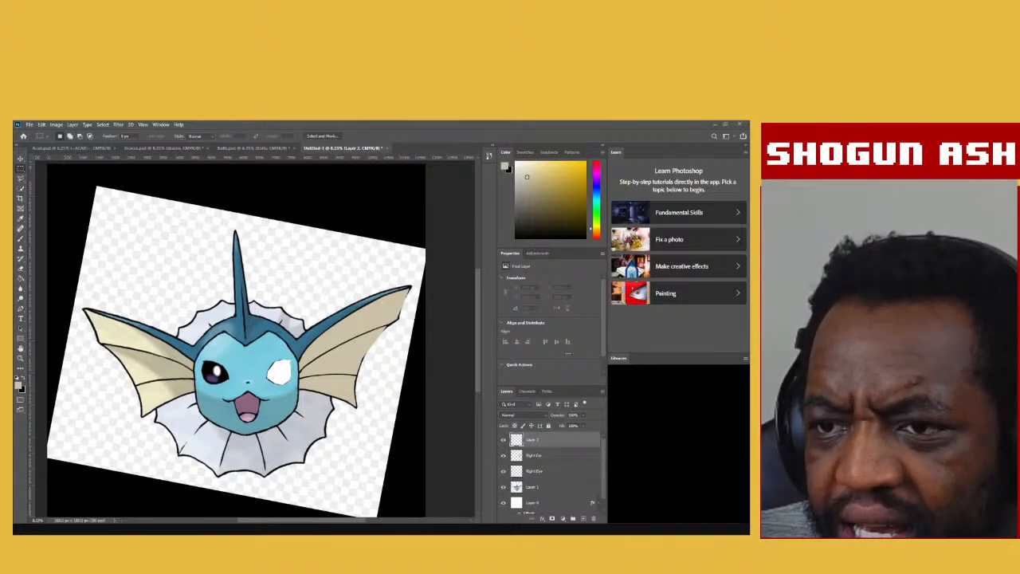
pyautogui.click(73, 148)
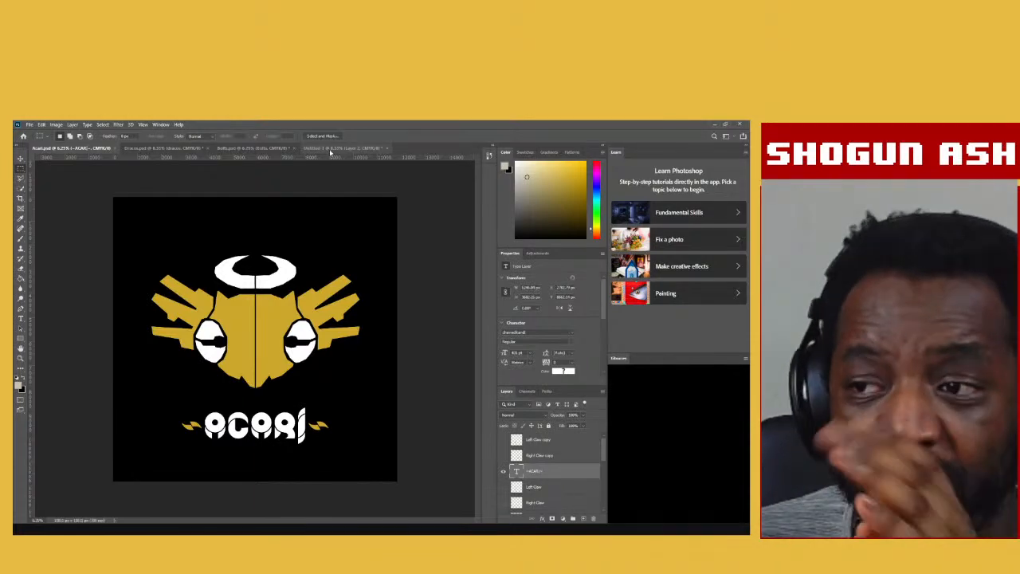
pyautogui.click(328, 150)
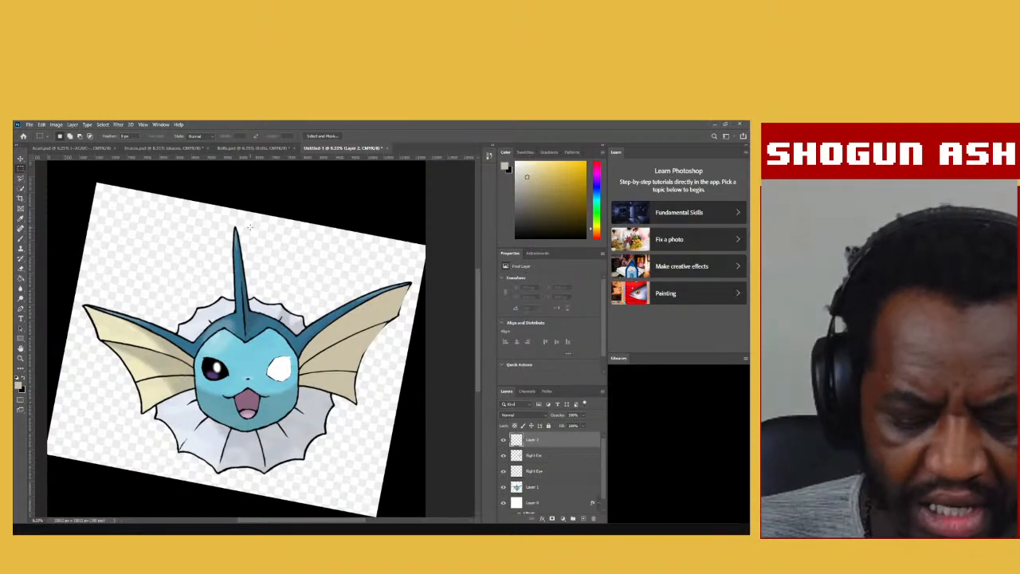
# Show the grid and group Layer 1, Right Eye, Right Ear and the empty layer above them.
pyautogui.hotkey('ctrl', "'")
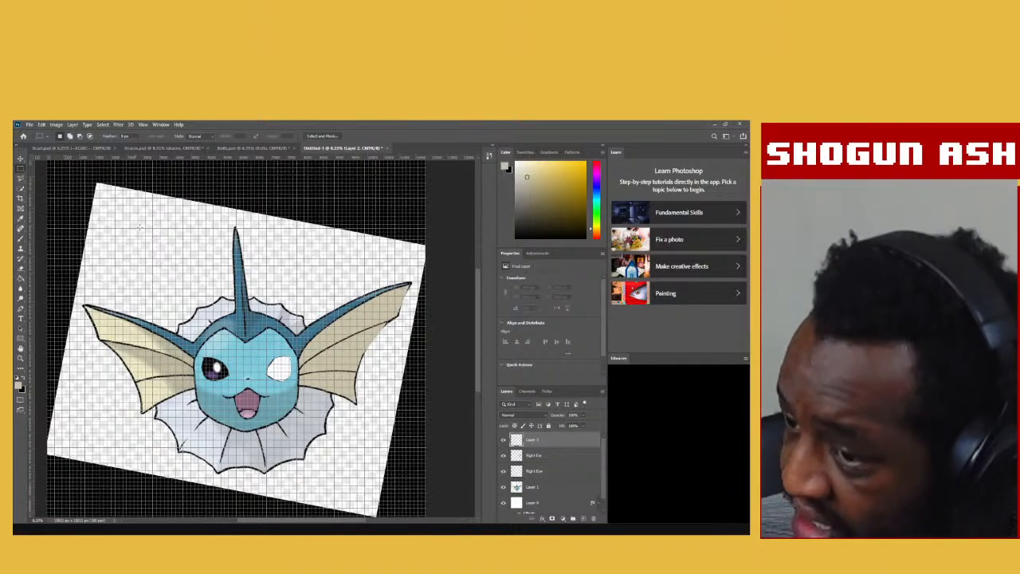
pyautogui.click(555, 486)
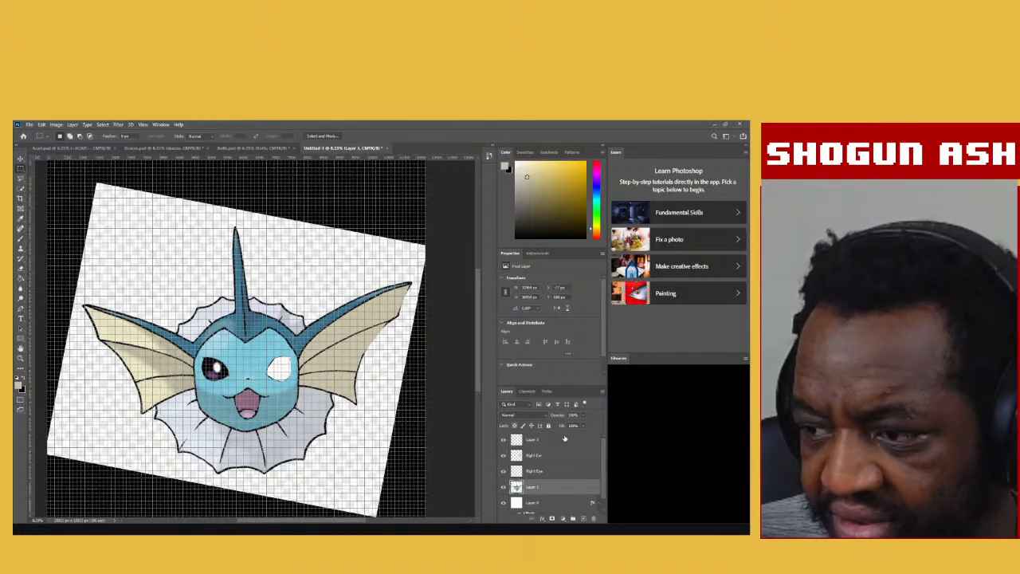
pyautogui.keyDown('shift'); pyautogui.click(564, 439); pyautogui.keyUp('shift')
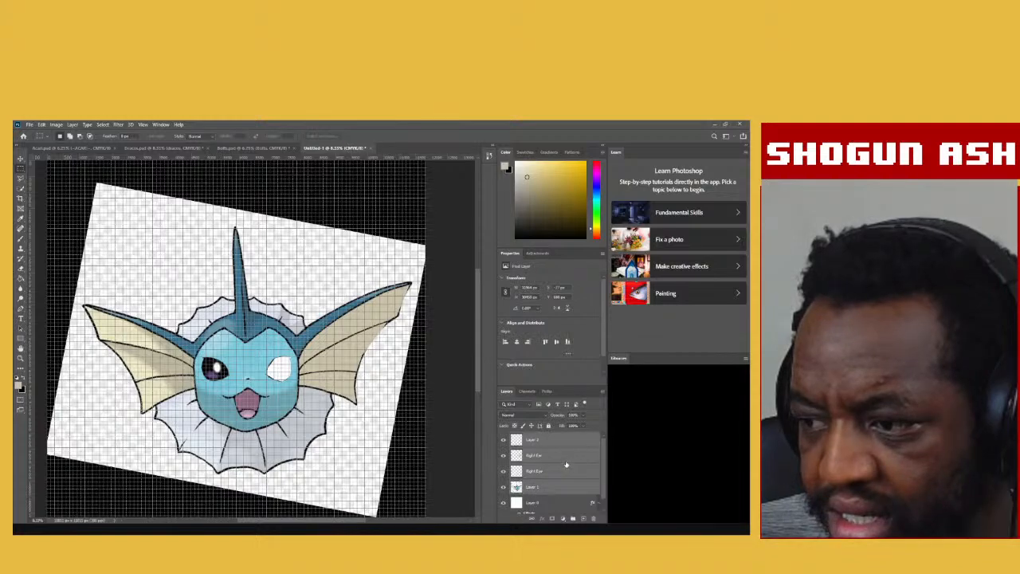
pyautogui.click(572, 518)
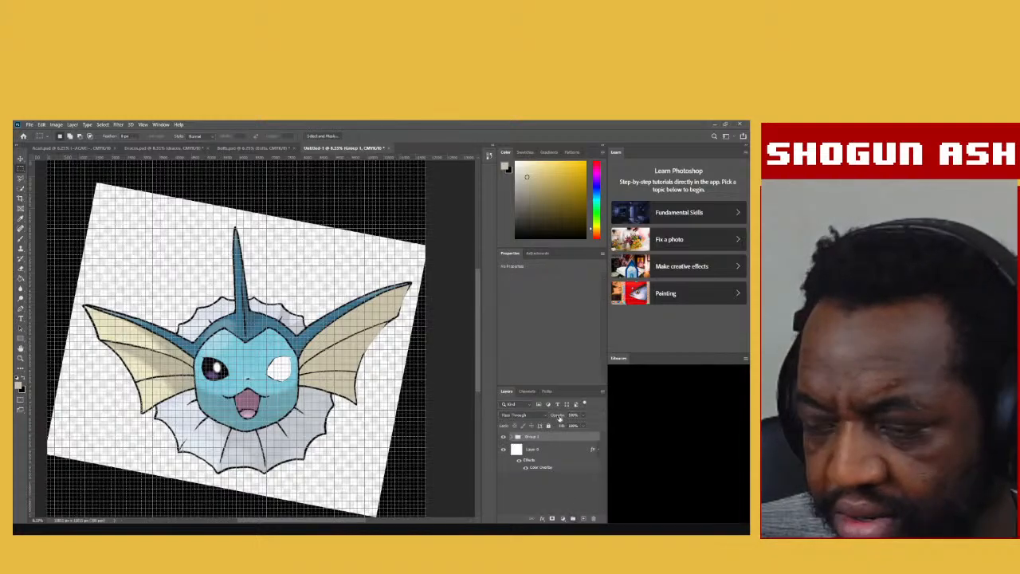
# Rotate the group about 3° clockwise to straighten the head against the grid, hide the grid, and expand the group's layers.
pyautogui.hotkey('ctrl', 't')
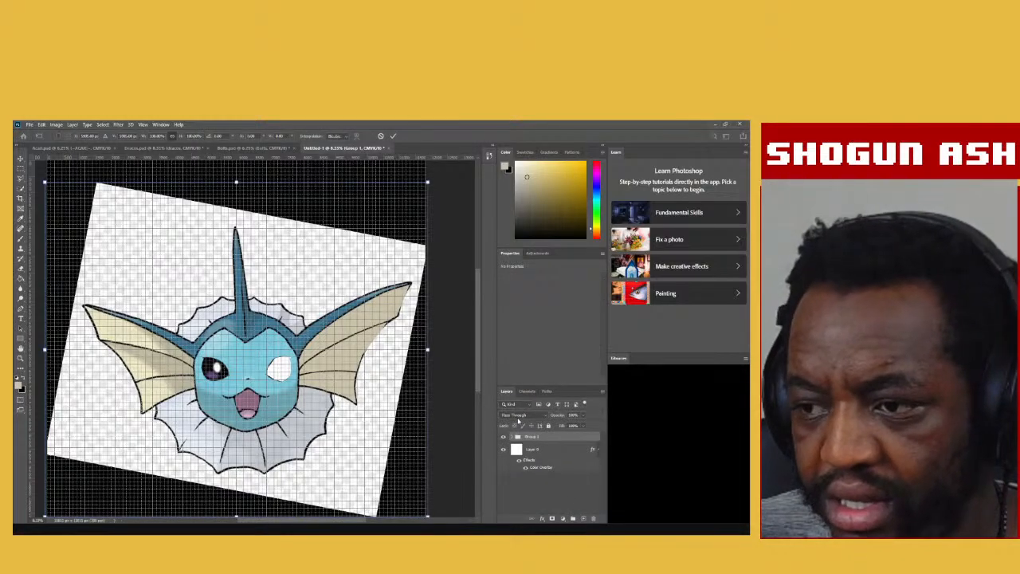
pyautogui.moveTo(437, 176); pyautogui.dragTo(450, 185)
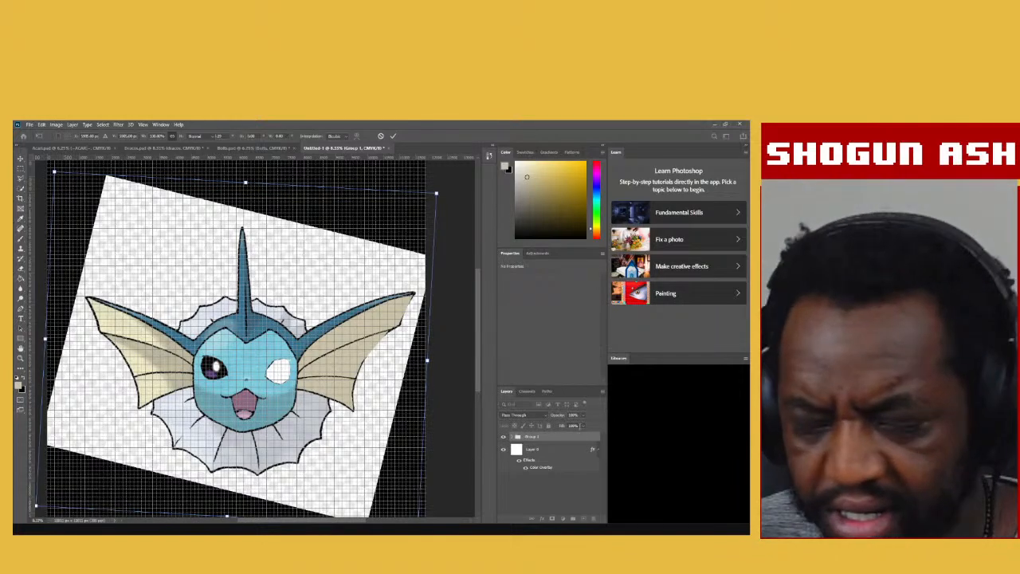
pyautogui.press('Return')
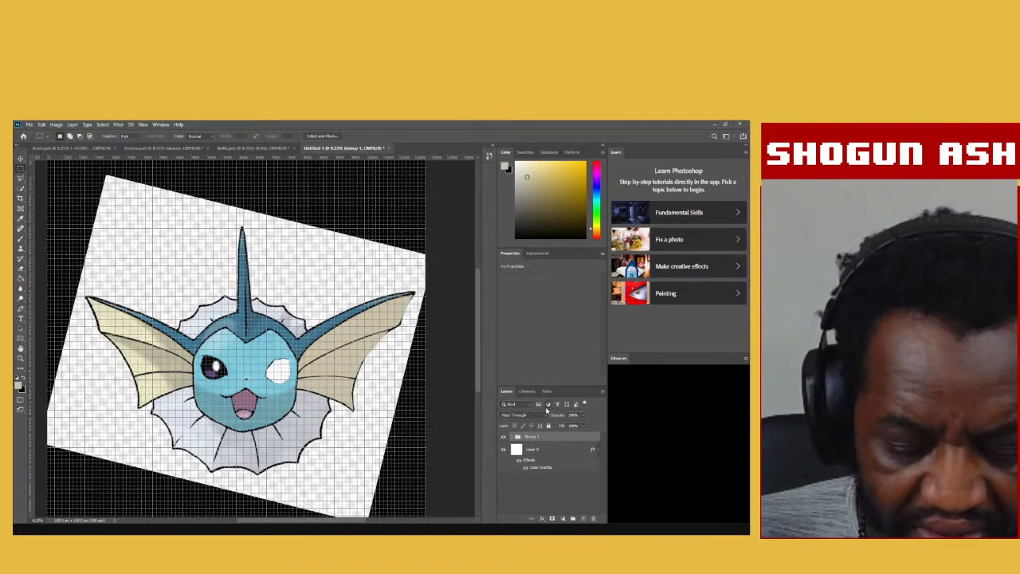
pyautogui.hotkey('ctrl', "'")
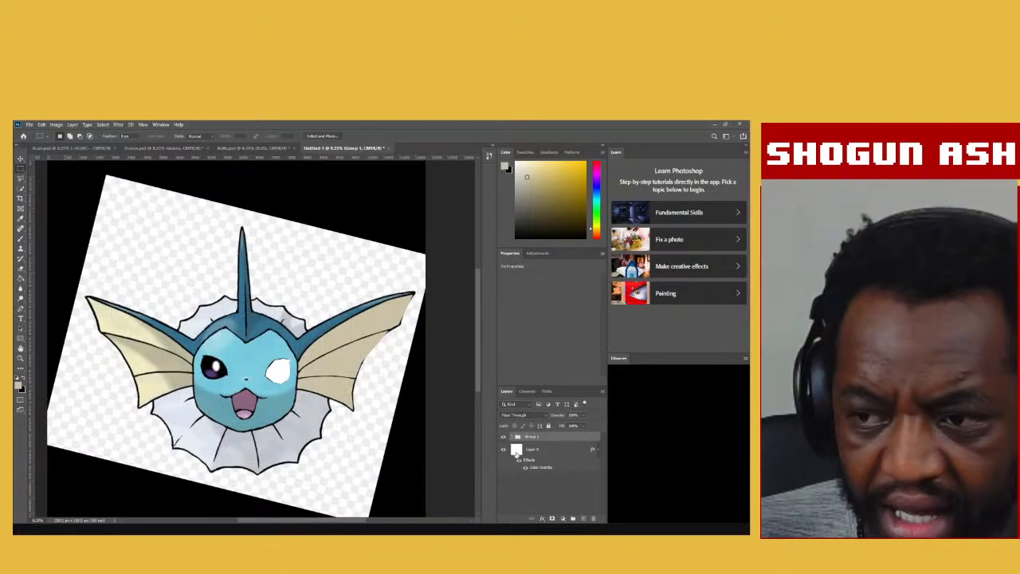
pyautogui.click(511, 437)
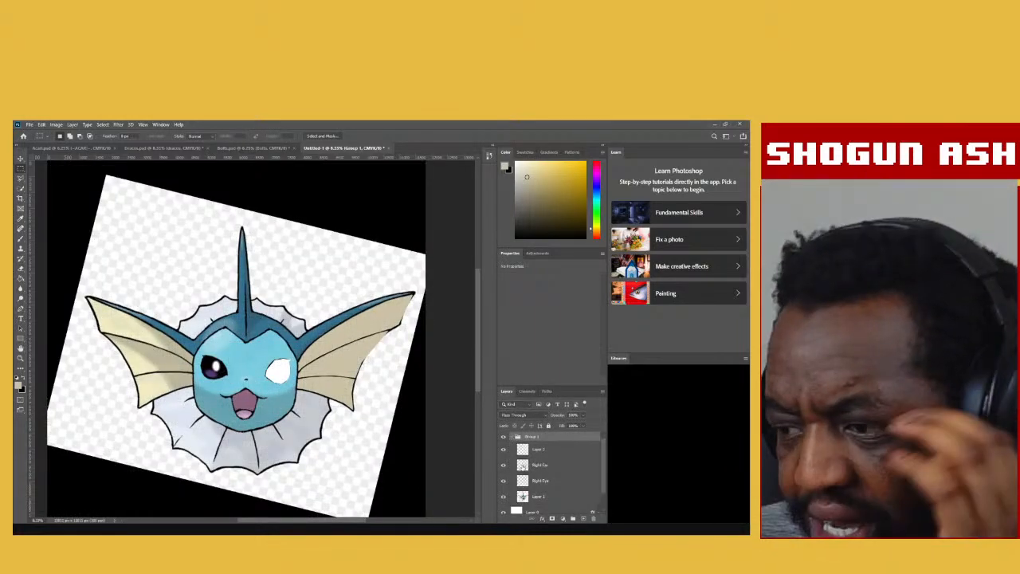
# Hide Layer 1 to review the eye and ear shapes on black, and show it again.
pyautogui.click(503, 497)
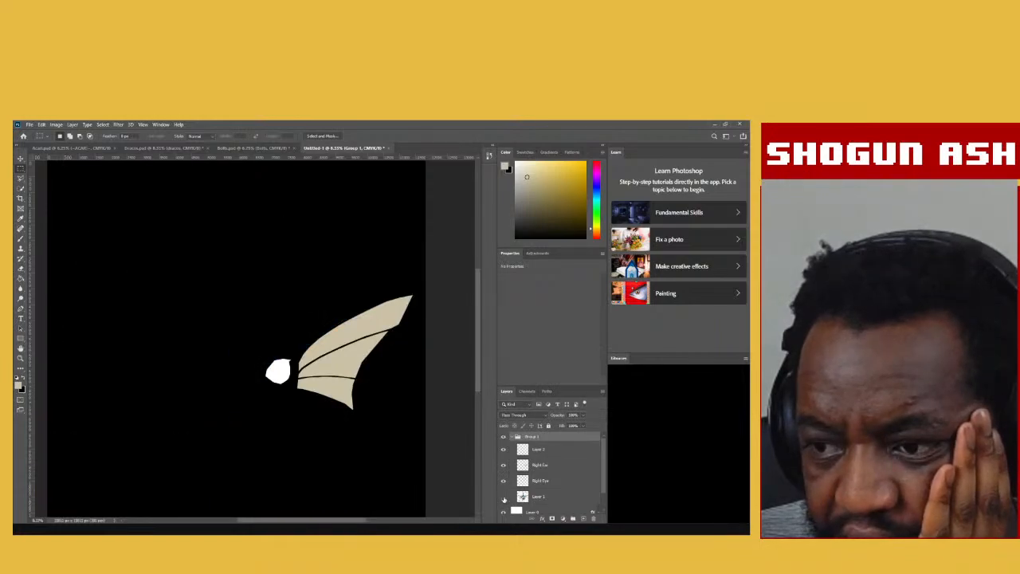
pyautogui.click(502, 497)
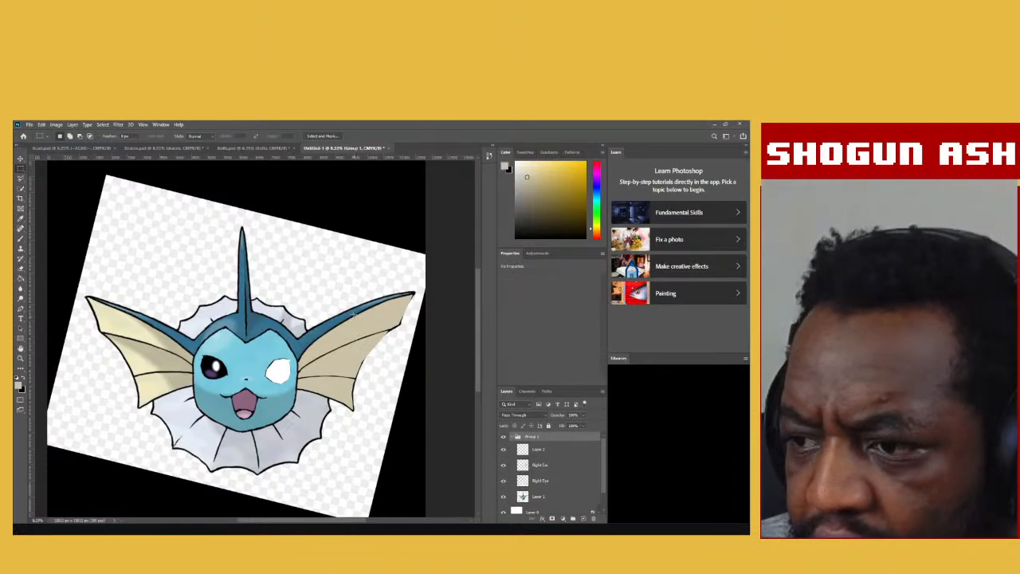
pyautogui.scroll(1, 354, 315)
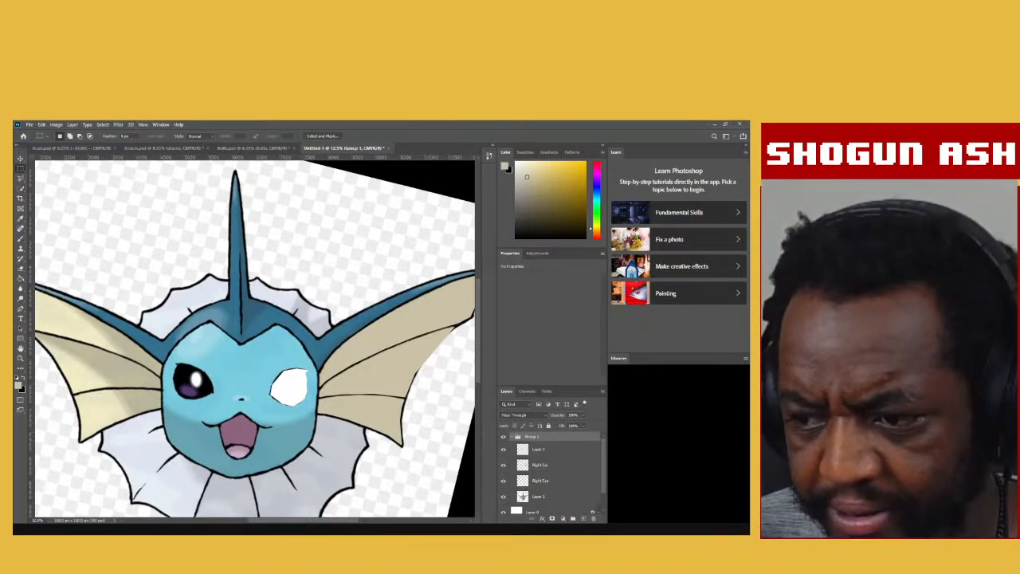
pyautogui.moveTo(315, 522); pyautogui.dragTo(323, 522)
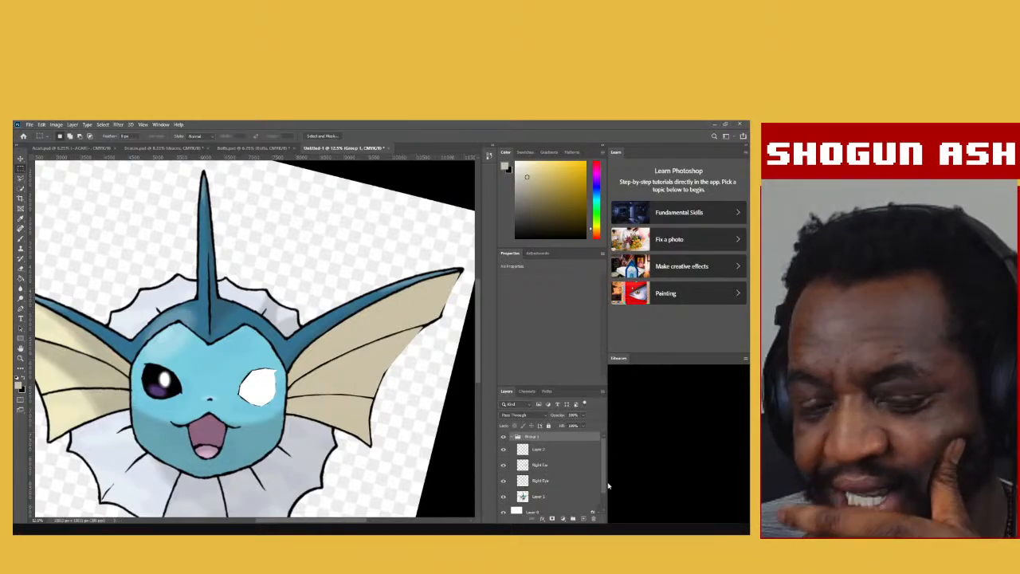
# On the empty layer above Right Ear, outline the right half of the blue crest from the horn's tip to the ear's tip with the Polygonal Lasso.
pyautogui.click(560, 449)
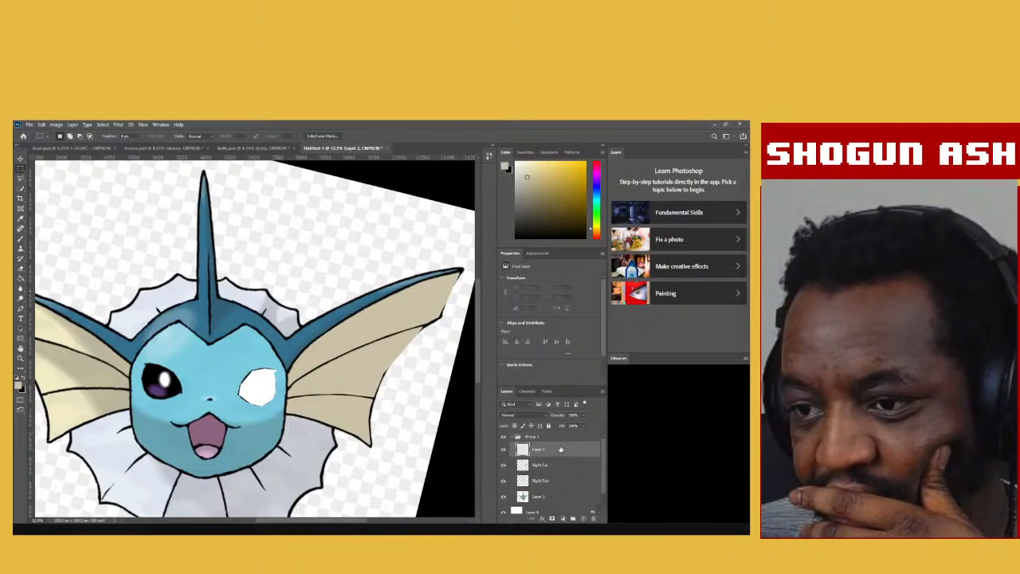
pyautogui.scroll(-2, 555, 474)
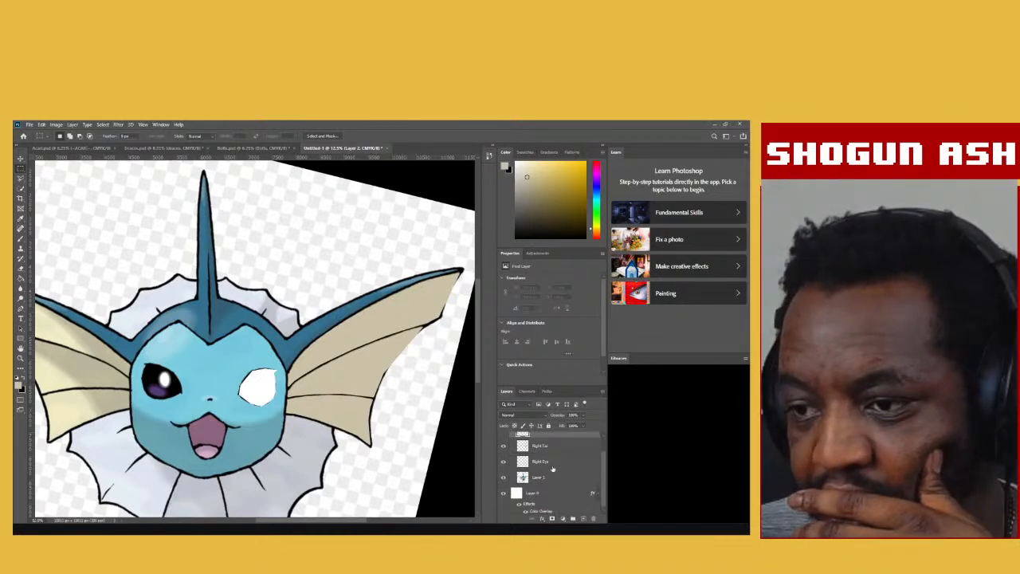
pyautogui.scroll(1, 549, 461)
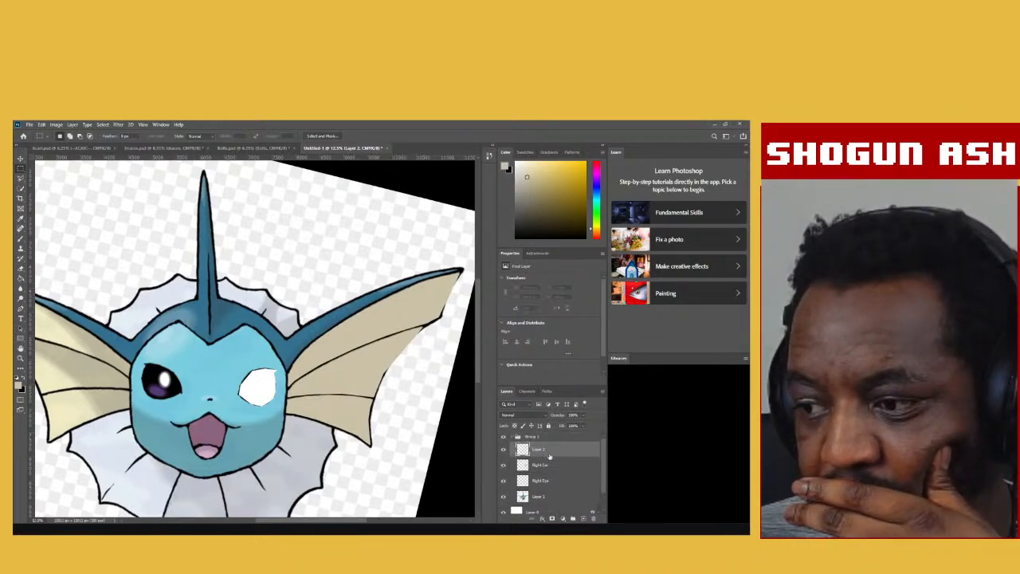
pyautogui.click(504, 450)
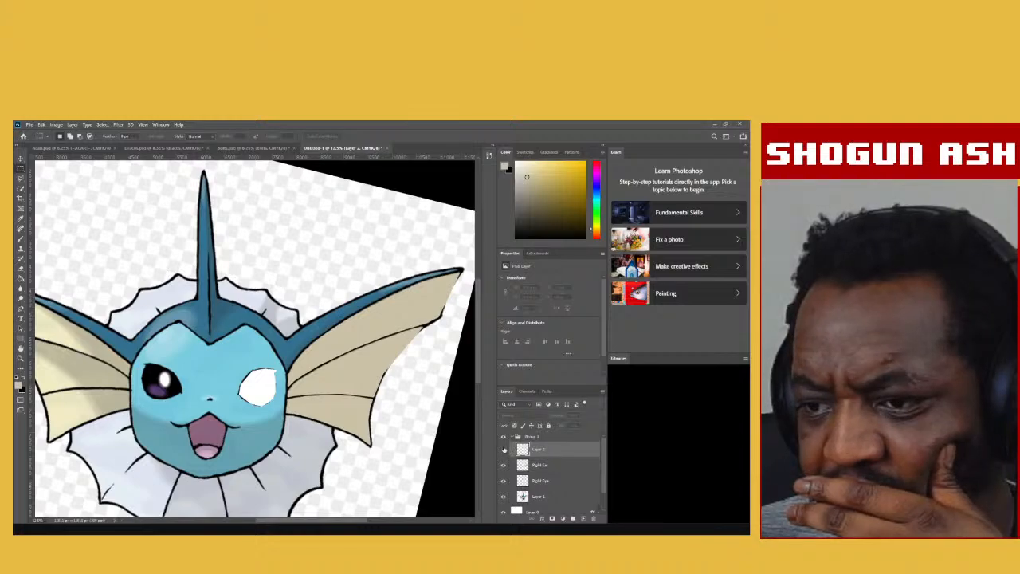
pyautogui.click(503, 450)
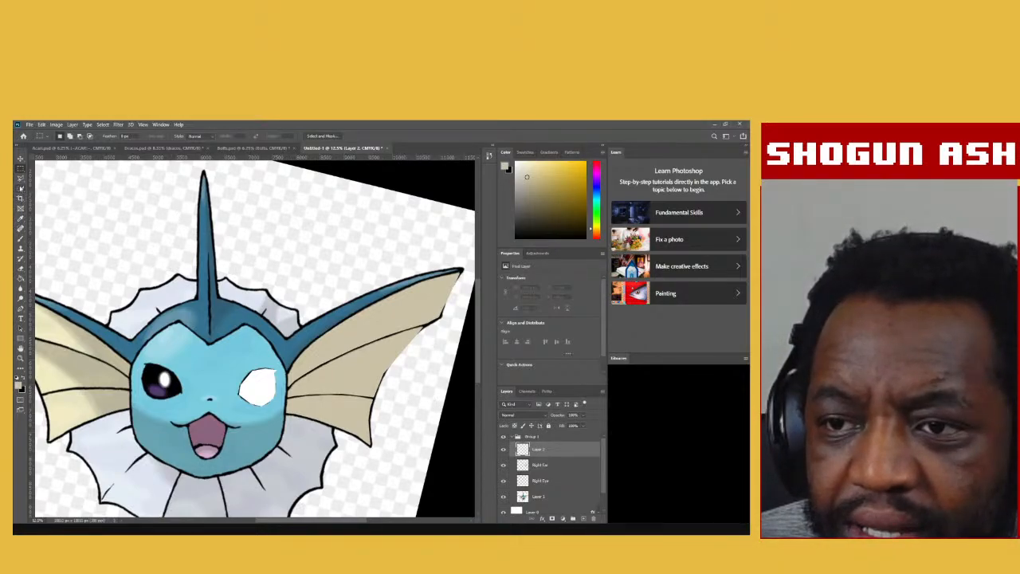
pyautogui.click(21, 177)
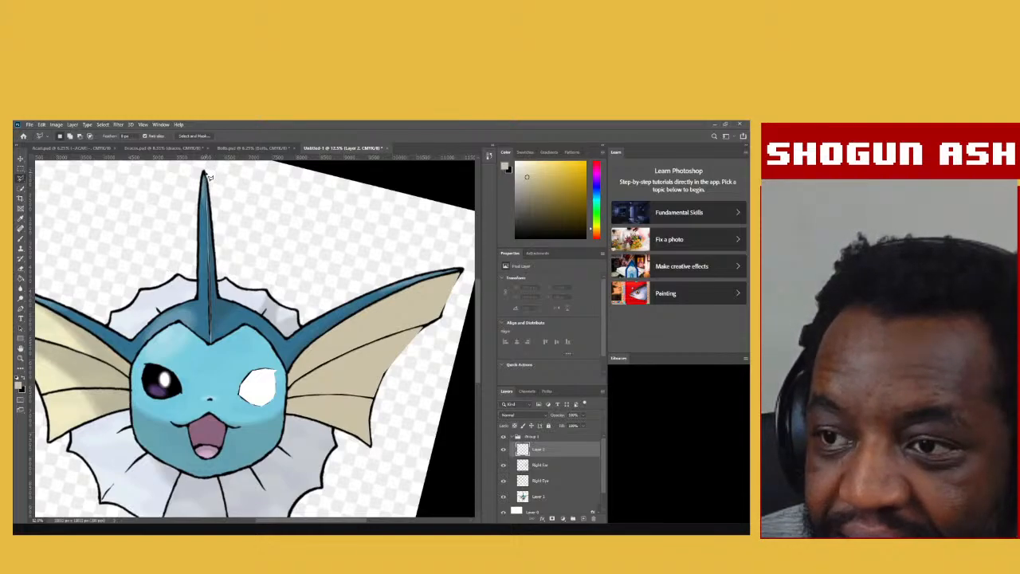
pyautogui.click(205, 172)
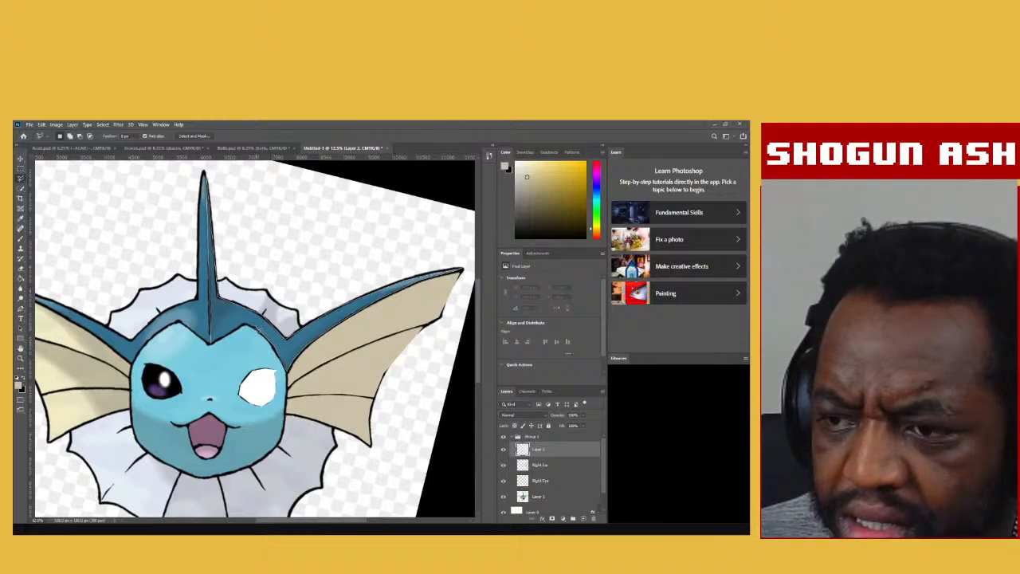
pyautogui.click(213, 344)
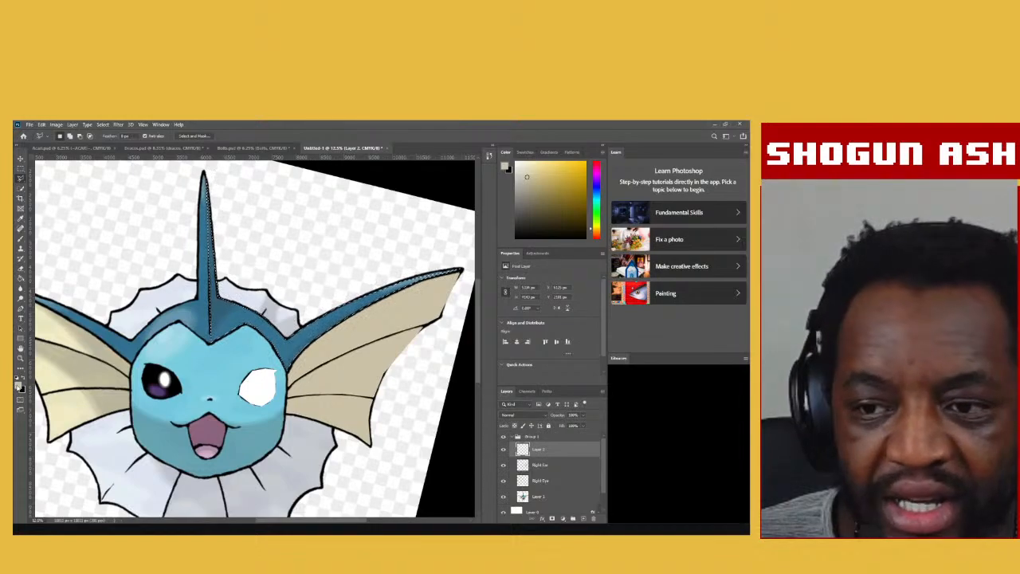
# Try filling the crest selection with a light magenta-purple.
pyautogui.press('i')
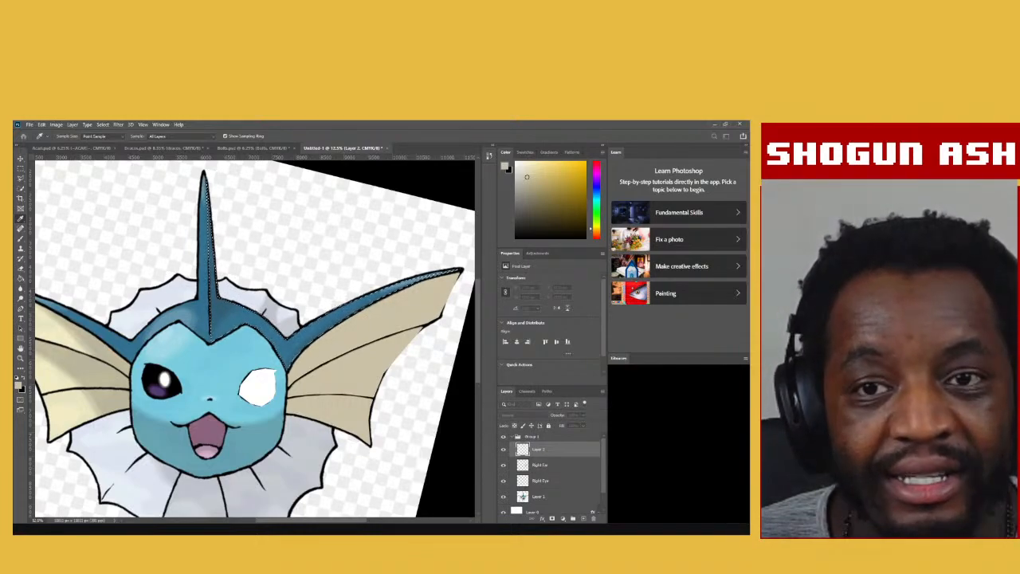
pyautogui.press('Return')
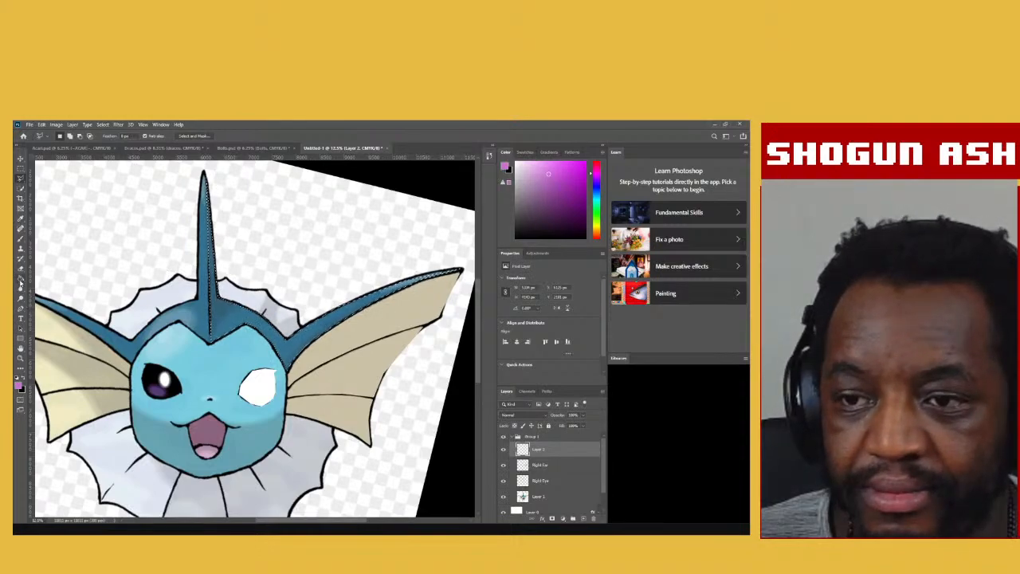
pyautogui.click(22, 279)
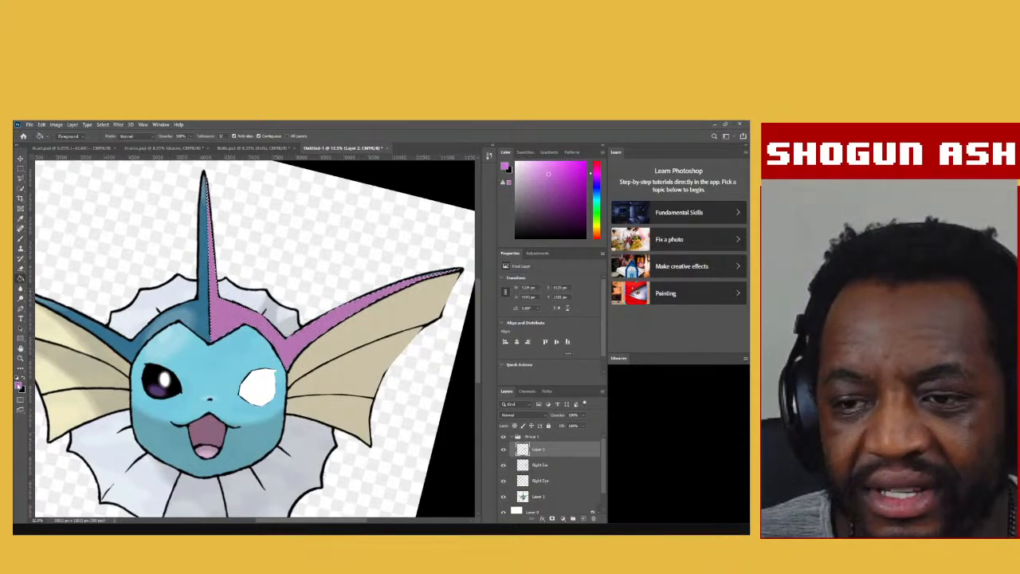
pyautogui.press('i')
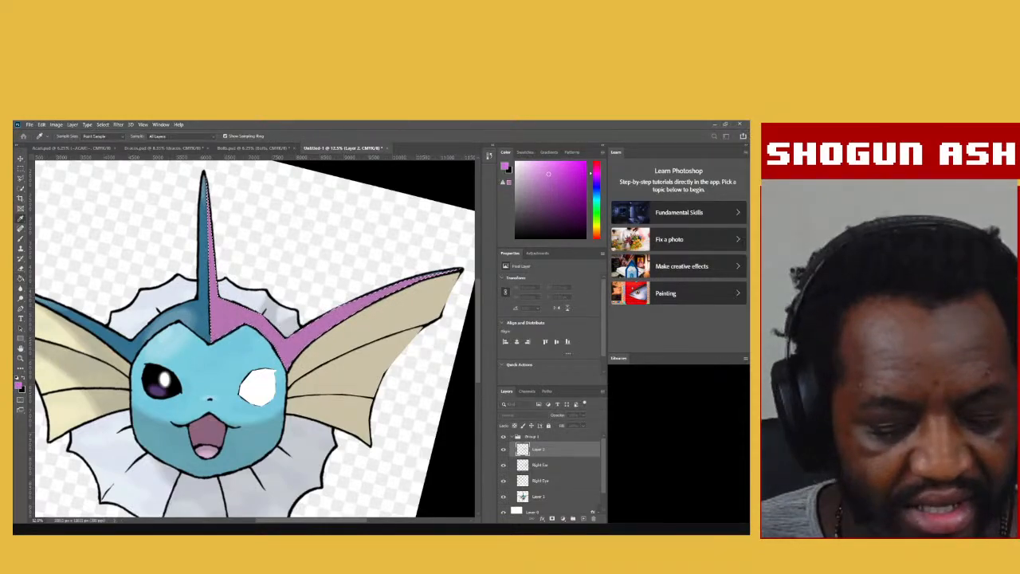
pyautogui.press('g')
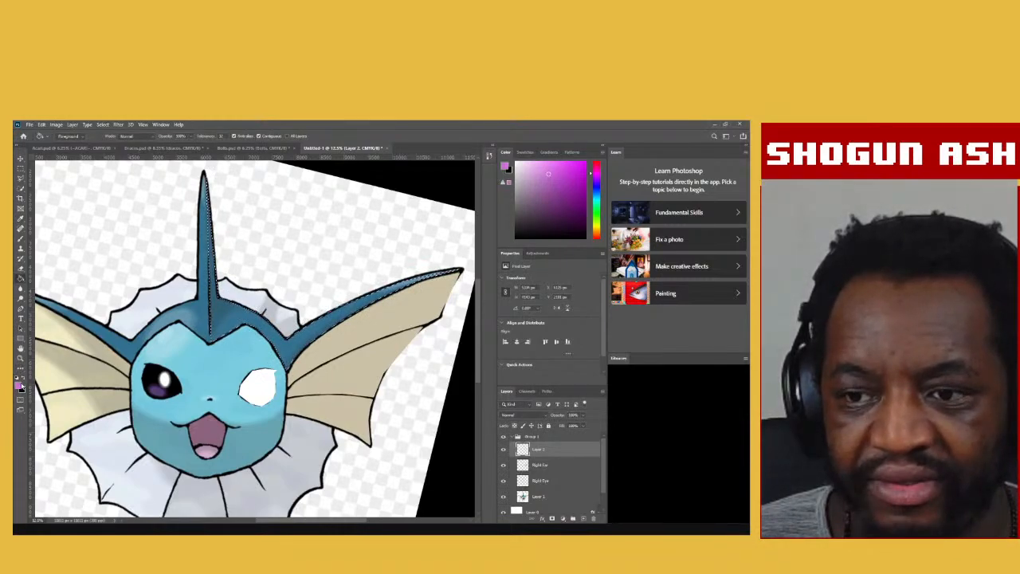
# Fill the crest selection with dark purple and hide Layer 1 to view the shapes on black.
pyautogui.press('i')
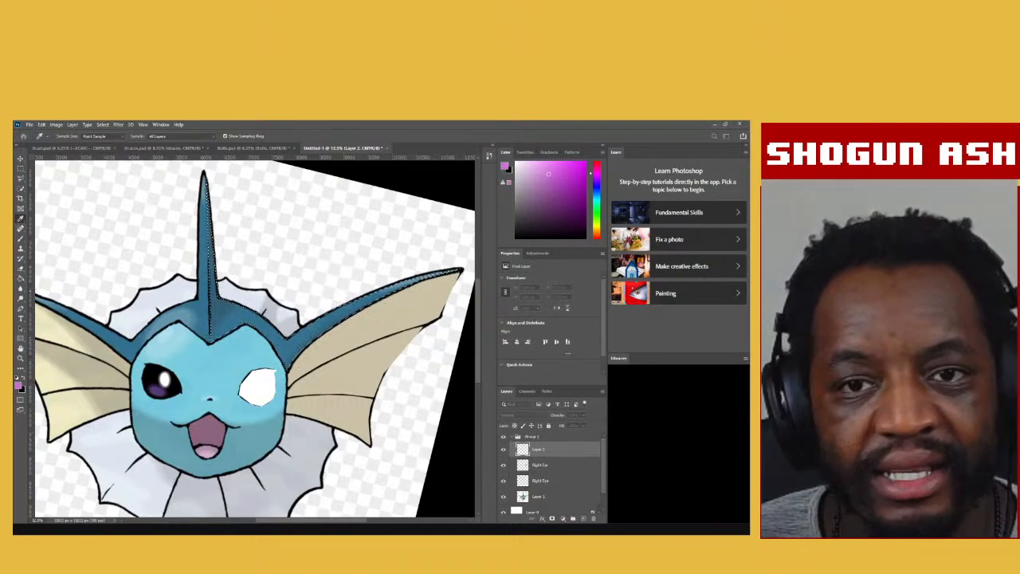
pyautogui.press('g')
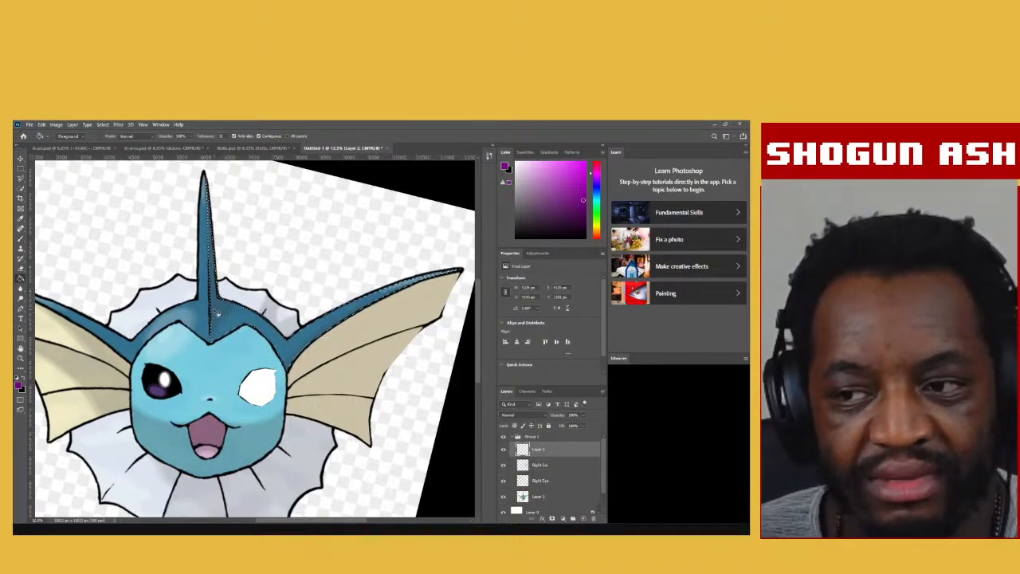
pyautogui.click(215, 313)
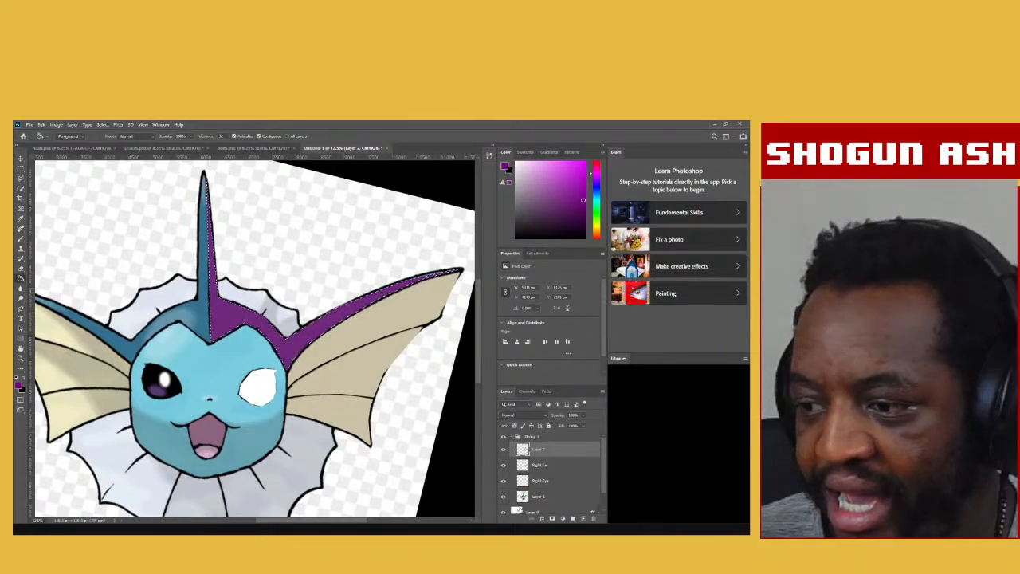
pyautogui.scroll(-1, 550, 486)
pyautogui.scroll(-1, 550, 486)
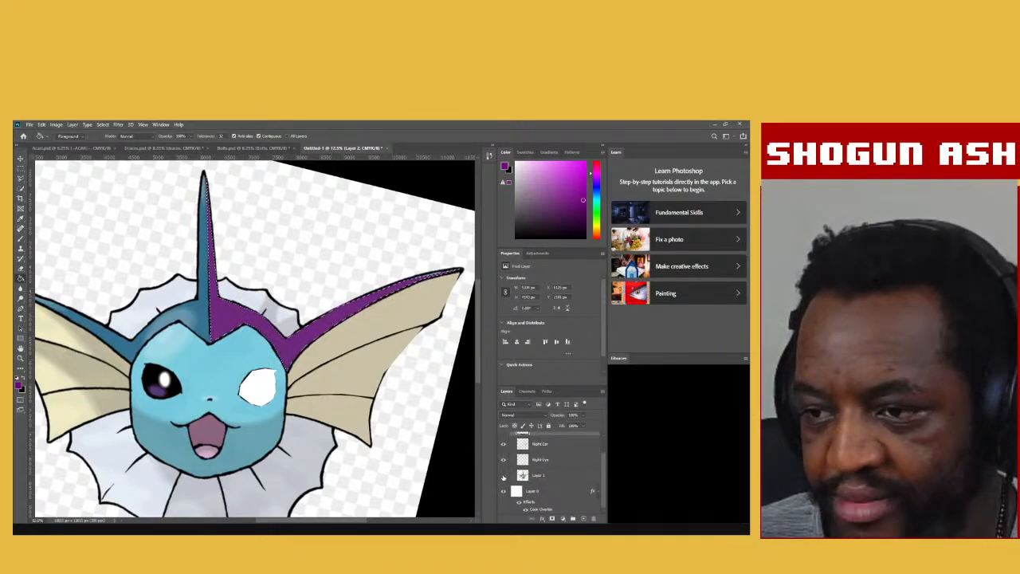
pyautogui.click(503, 475)
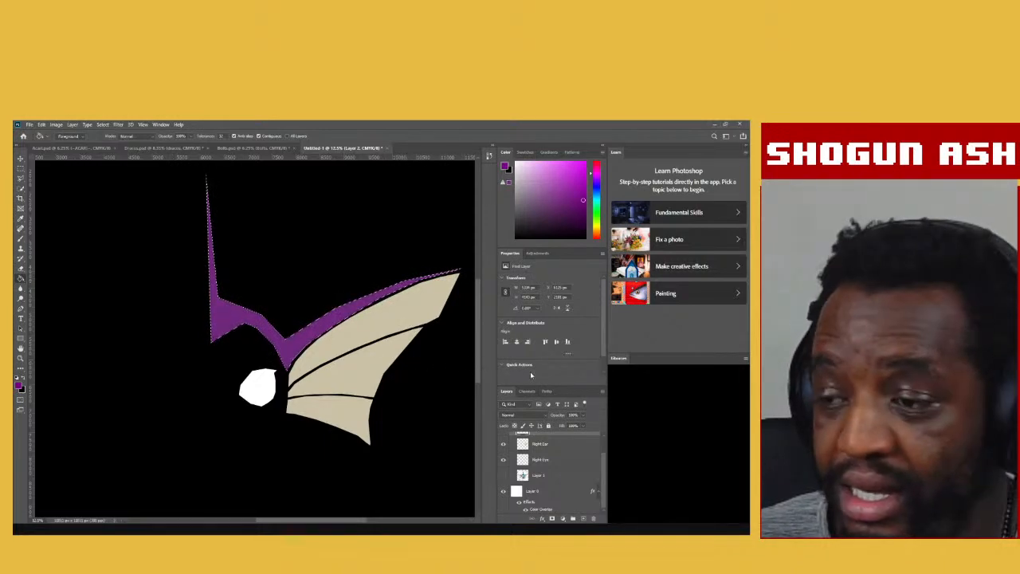
# Rename the purple crest's layer as Right Crown and clear the selection.
pyautogui.scroll(1, 563, 454)
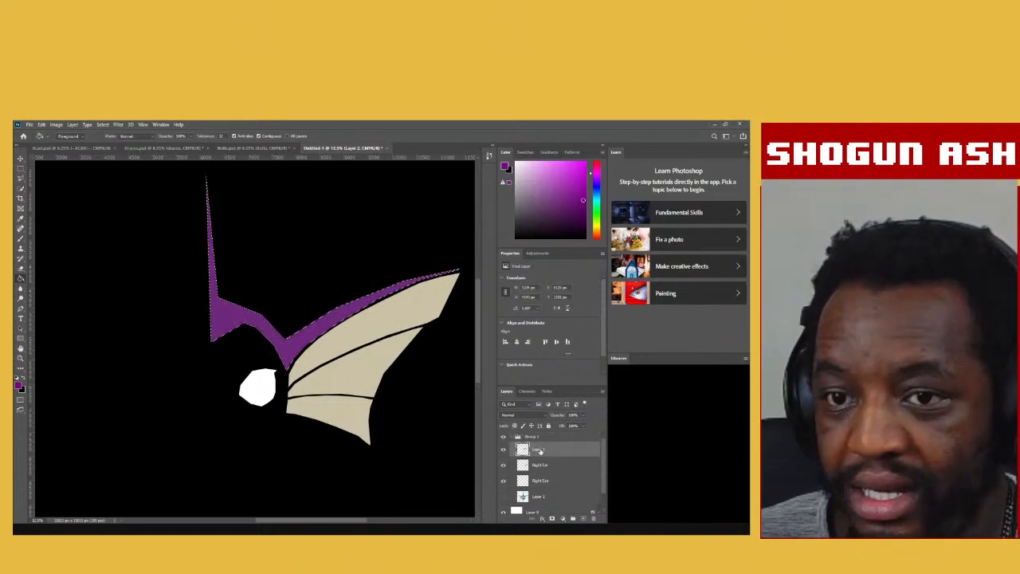
pyautogui.doubleClick(539, 451)
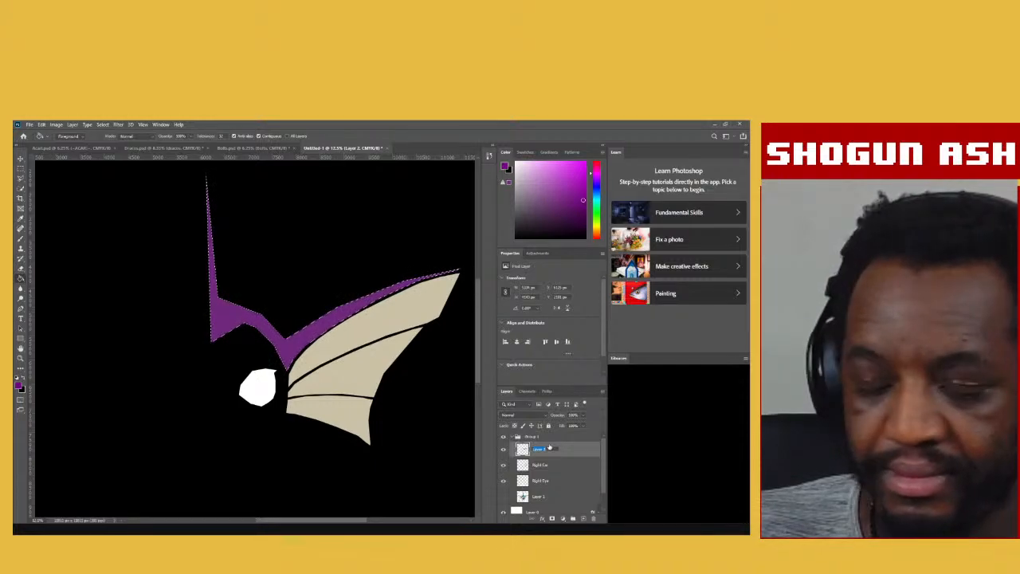
pyautogui.write('Right')
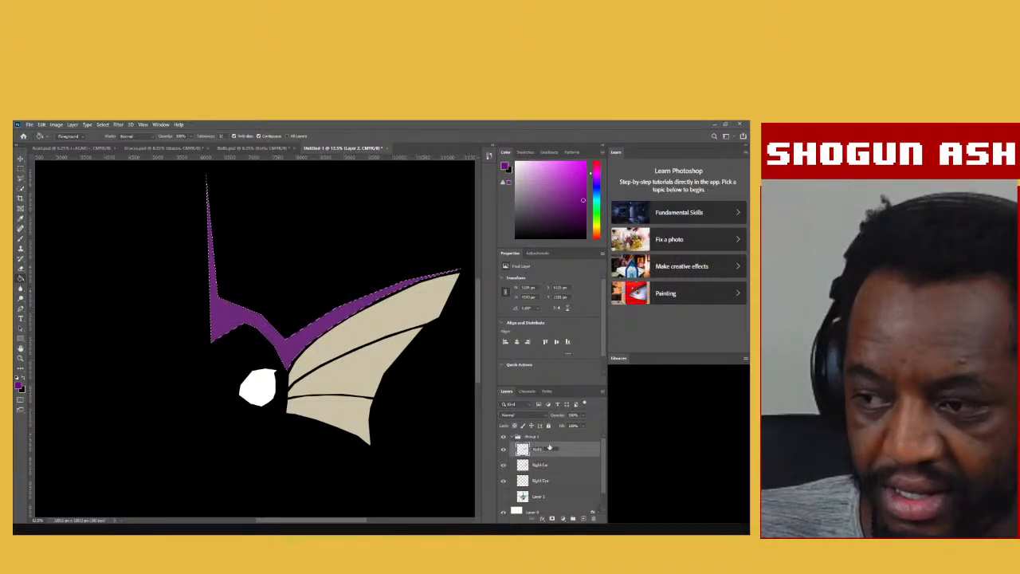
pyautogui.write(' Crest')
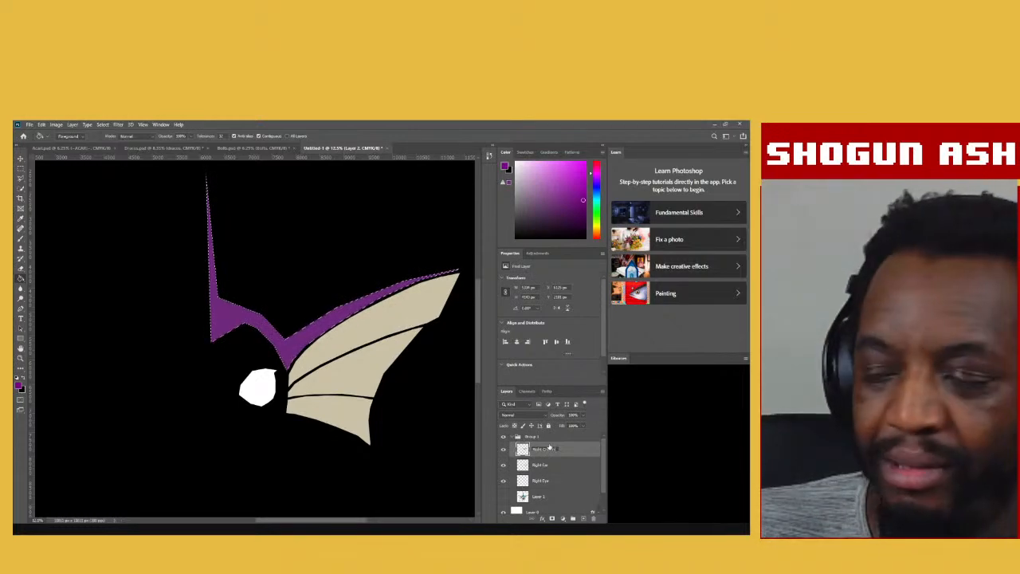
pyautogui.press('Return')
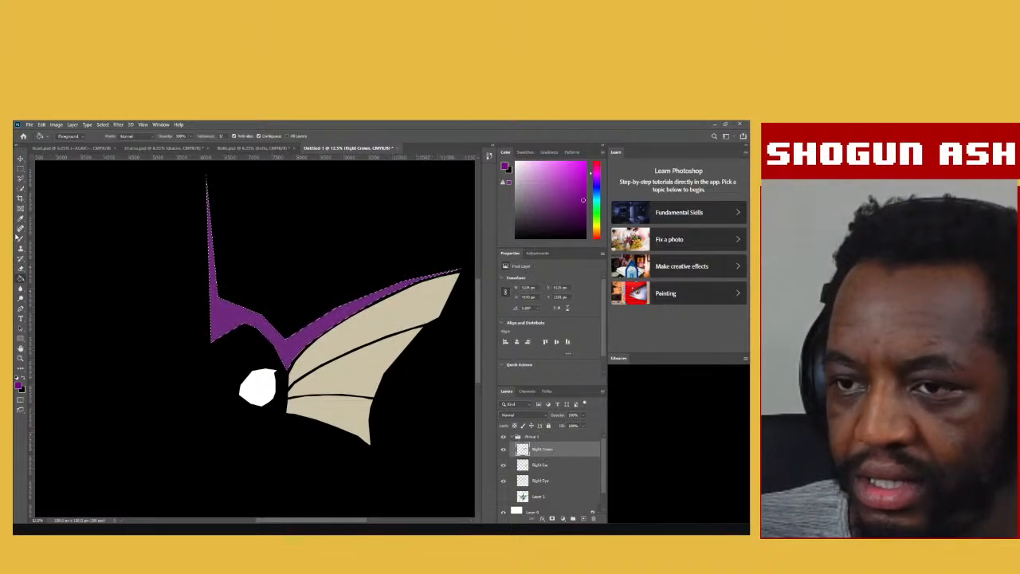
pyautogui.click(24, 170)
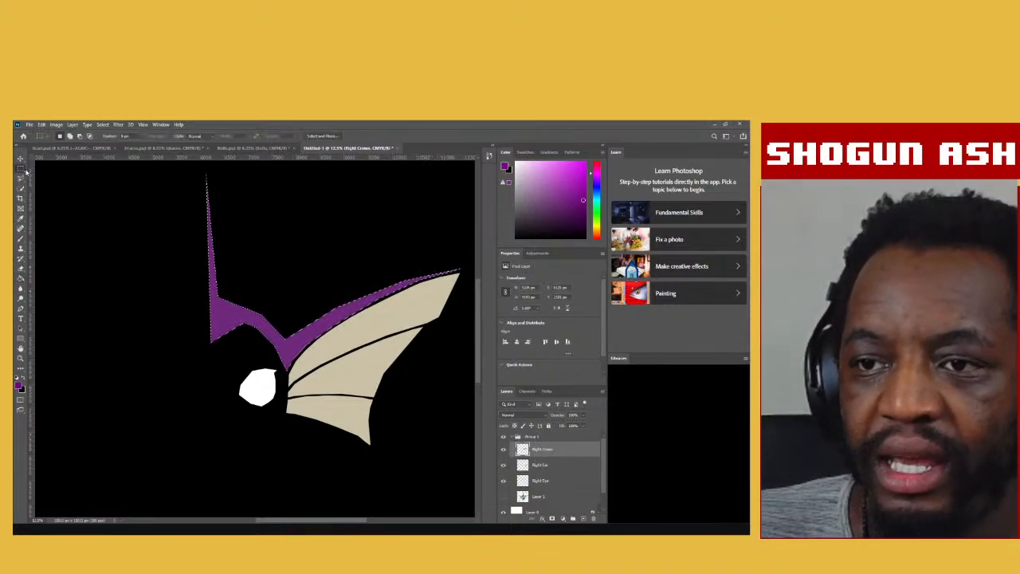
pyautogui.click(301, 334)
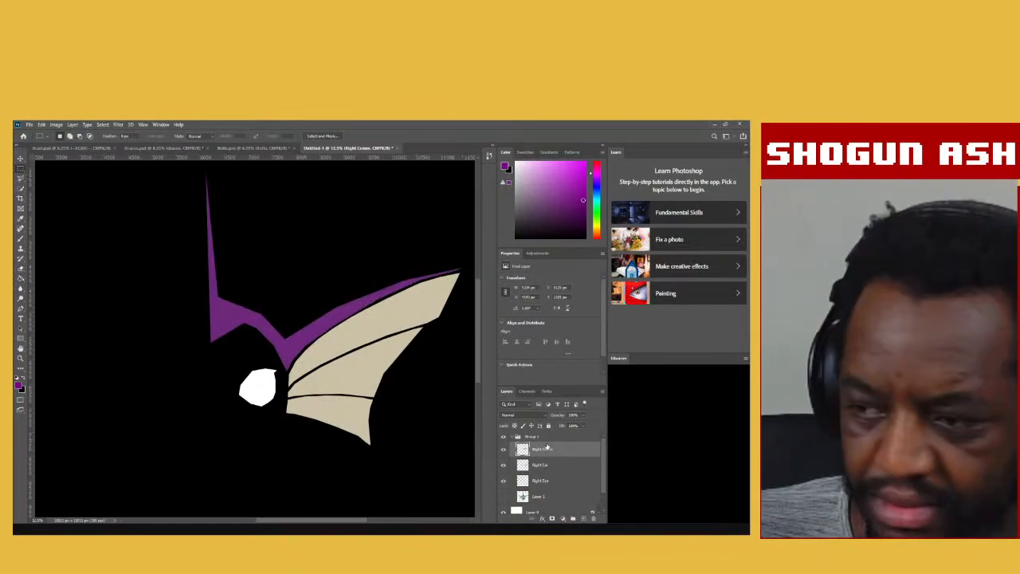
# Duplicate Right Crown as Left Crown, flip the copy horizontally, and place it beside the right half so both meet at the central horn's tip.
pyautogui.hotkey('ctrl', 'shift', 'n')
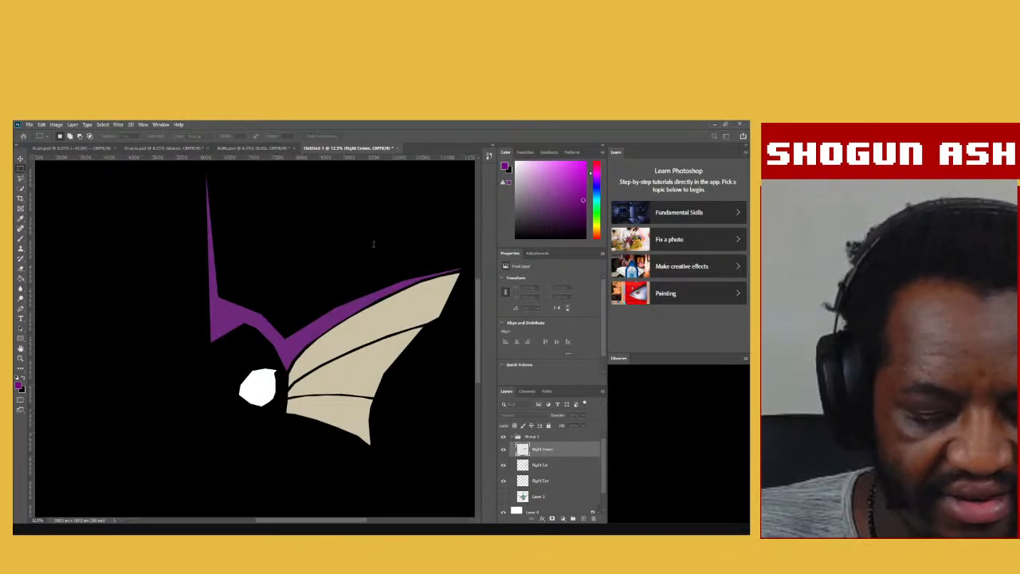
pyautogui.press('Return')
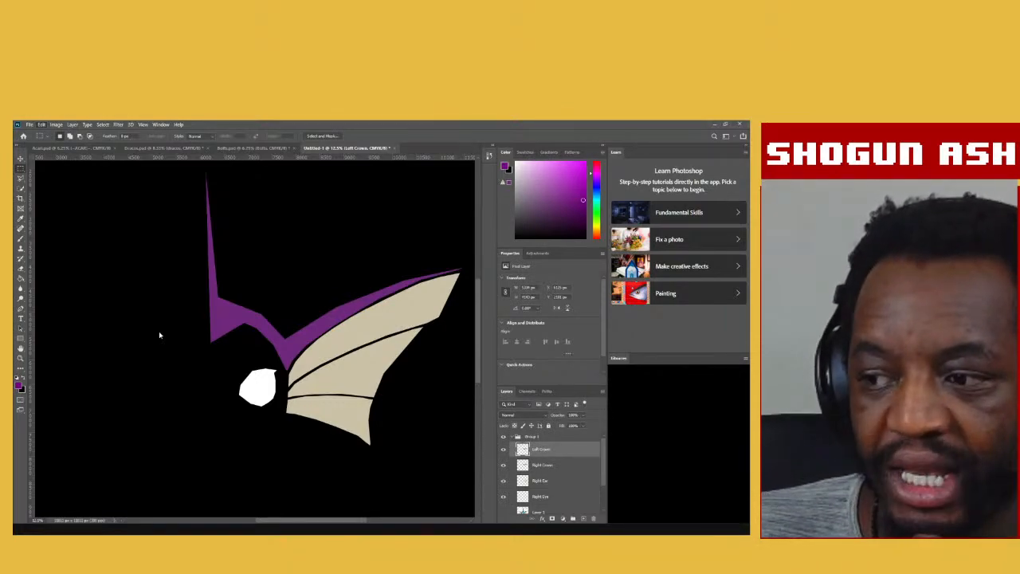
pyautogui.click(161, 416)
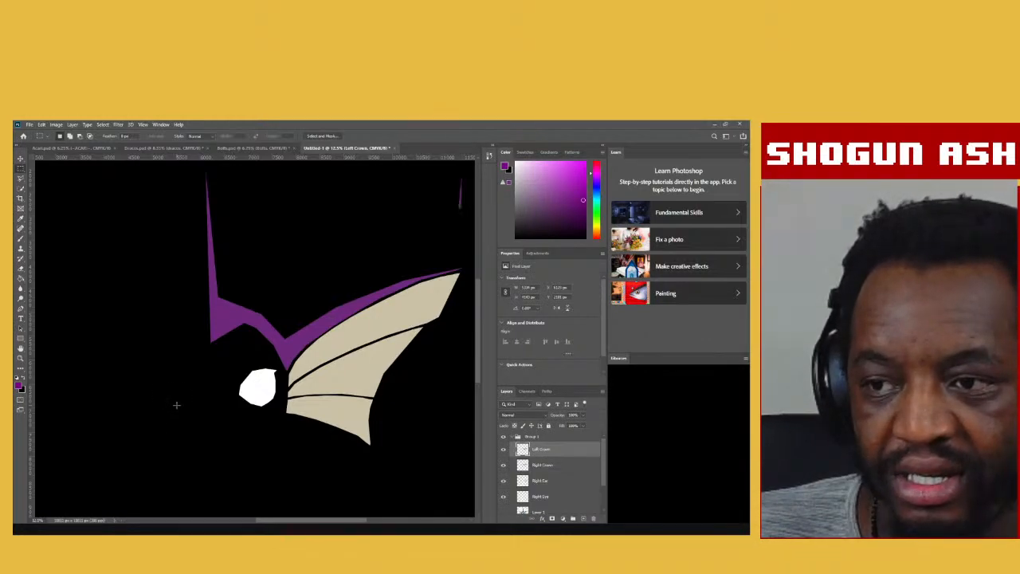
pyautogui.click(22, 160)
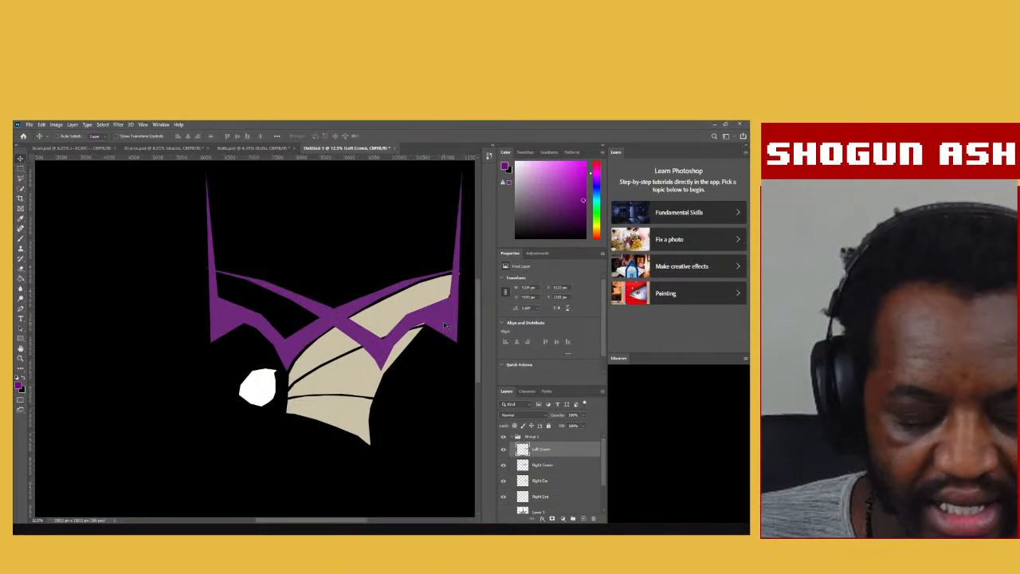
pyautogui.moveTo(446, 325); pyautogui.dragTo(184, 322)
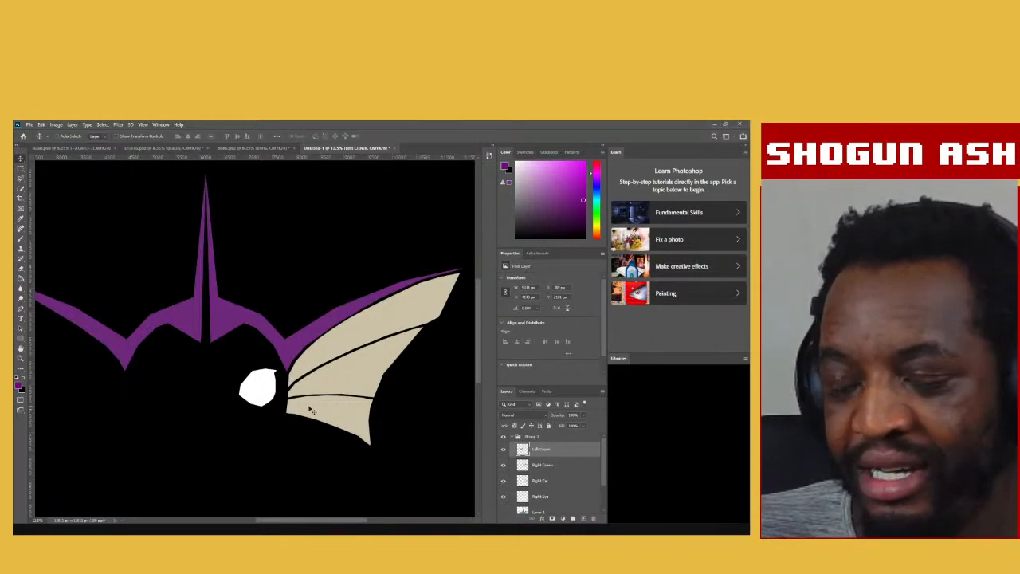
# Duplicate Right Ear as Left Ear, flip the copy horizontally, and place it beneath the left crown to mirror the right fin.
pyautogui.click(557, 482)
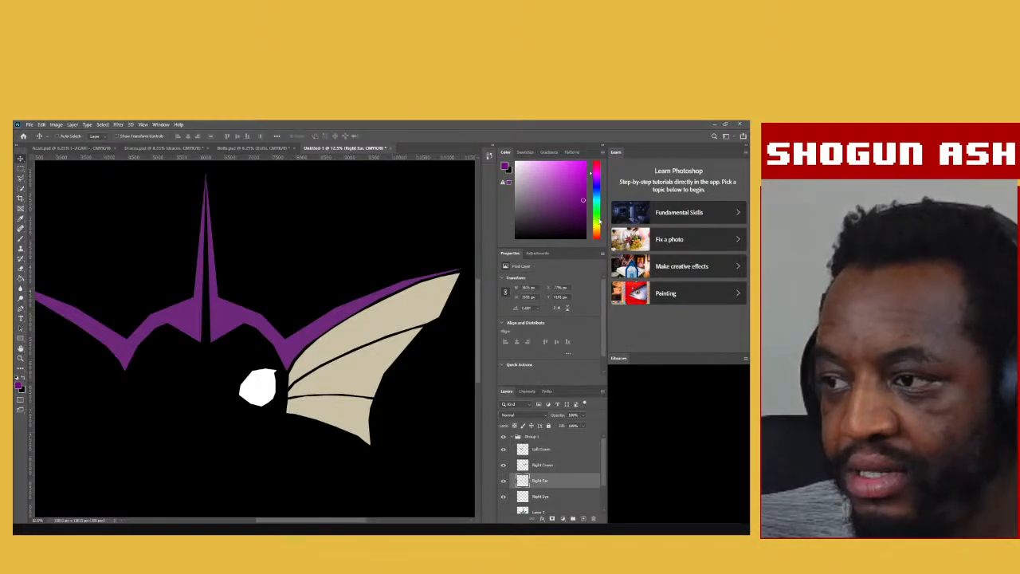
pyautogui.click(584, 200)
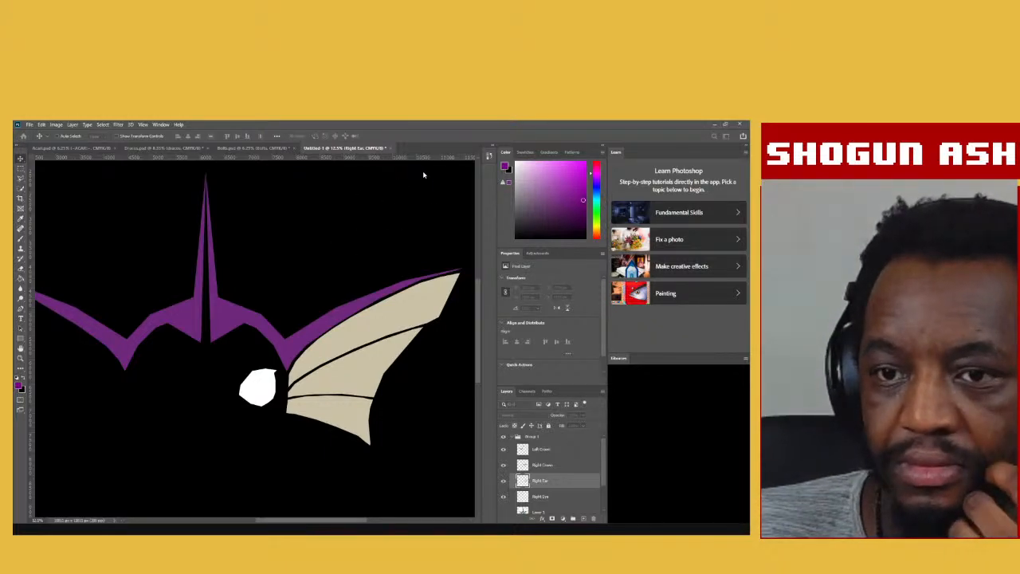
pyautogui.click(445, 233)
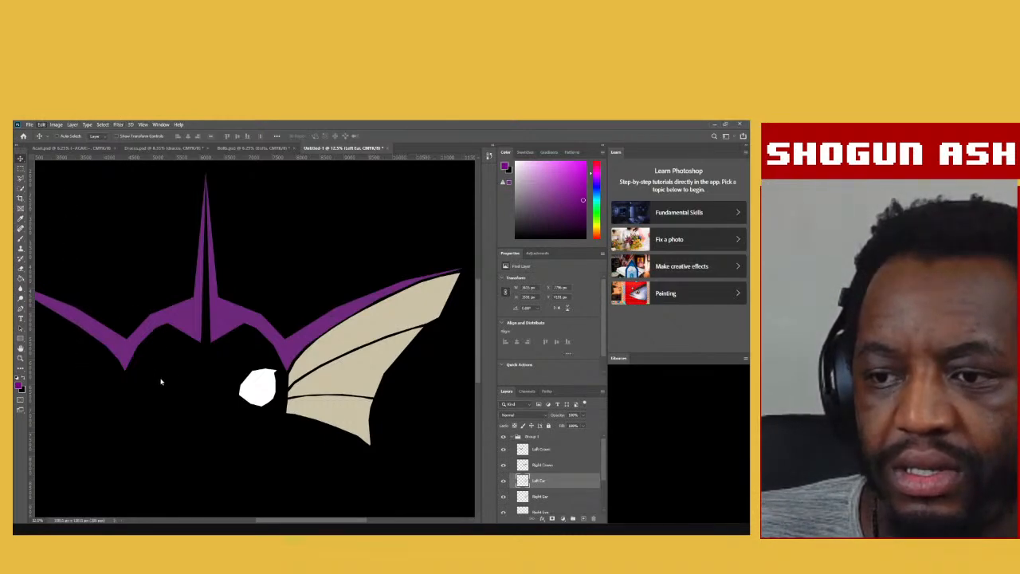
pyautogui.click(293, 417)
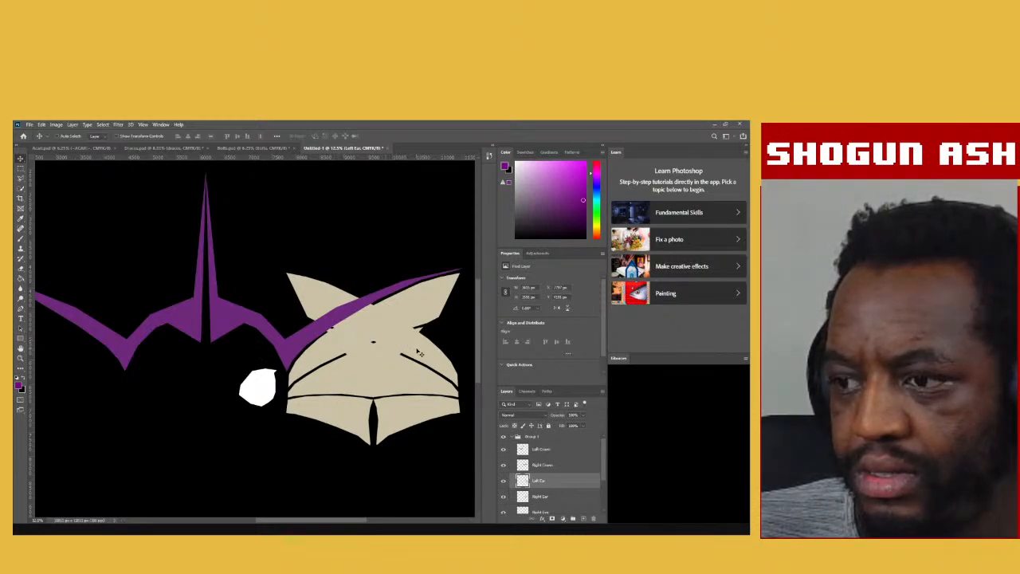
pyautogui.moveTo(420, 353); pyautogui.dragTo(85, 362)
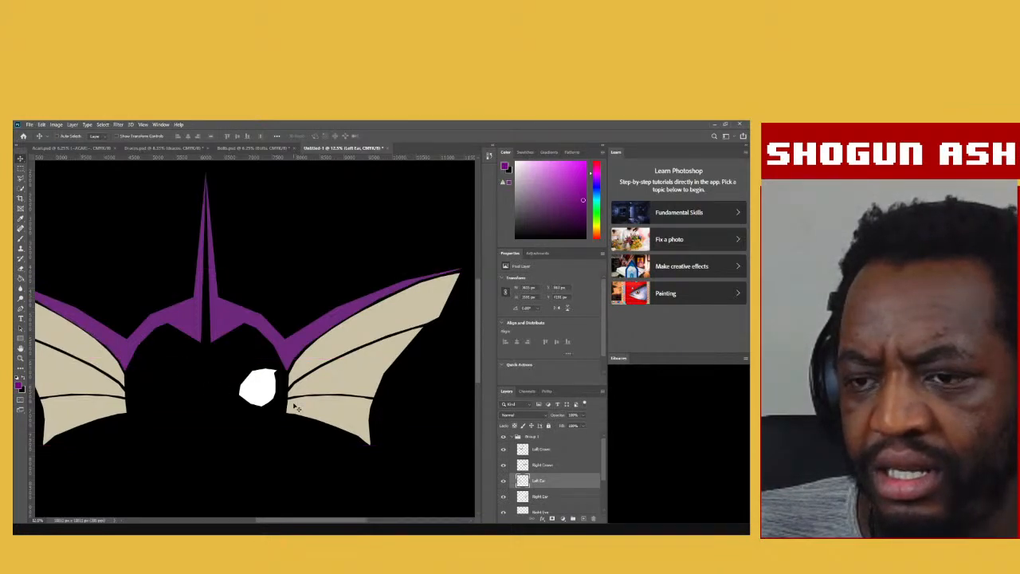
pyautogui.hscroll(-5, 292, 497)
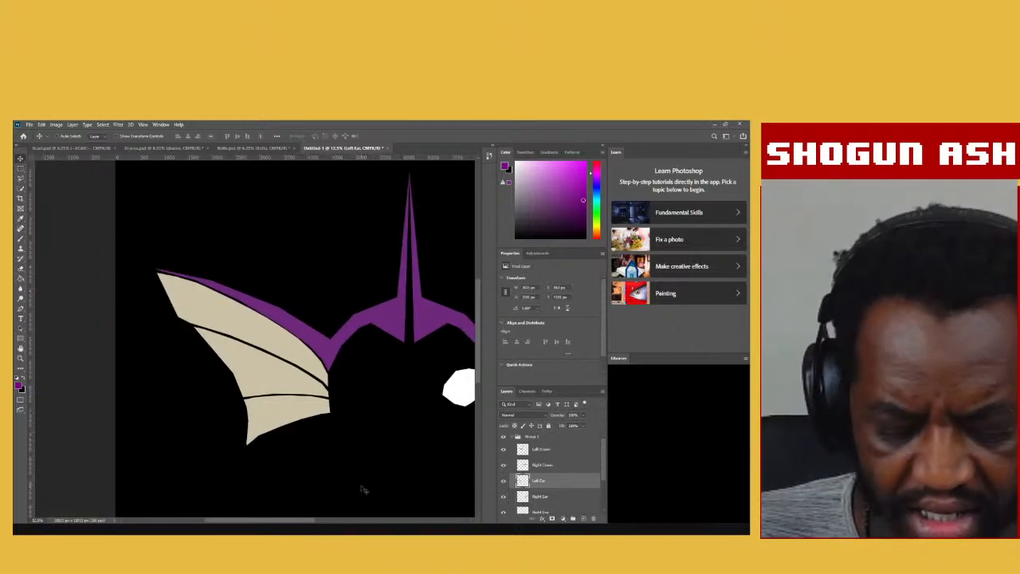
pyautogui.hotkey('ctrl', '-')
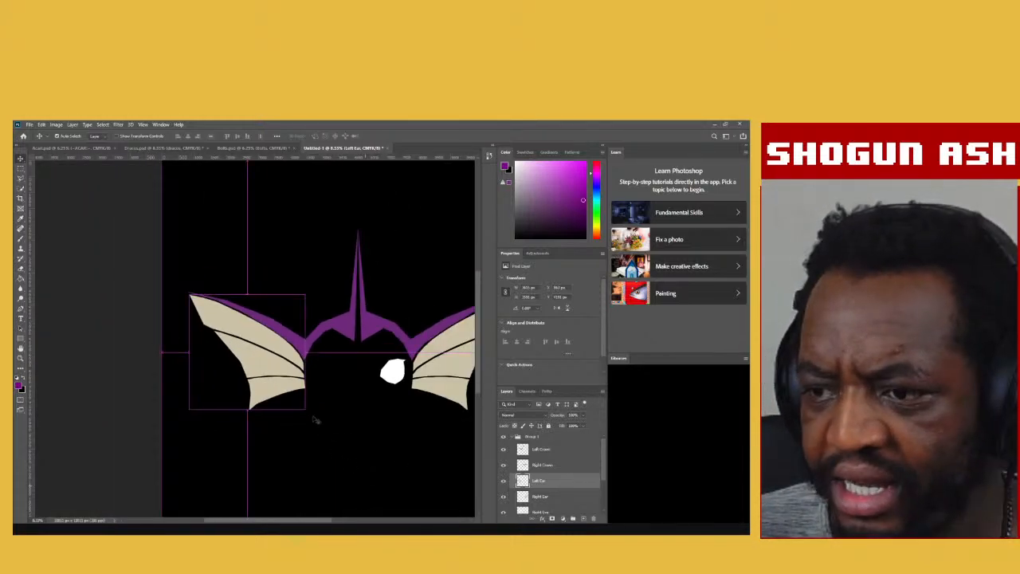
pyautogui.scroll(1, 302, 392)
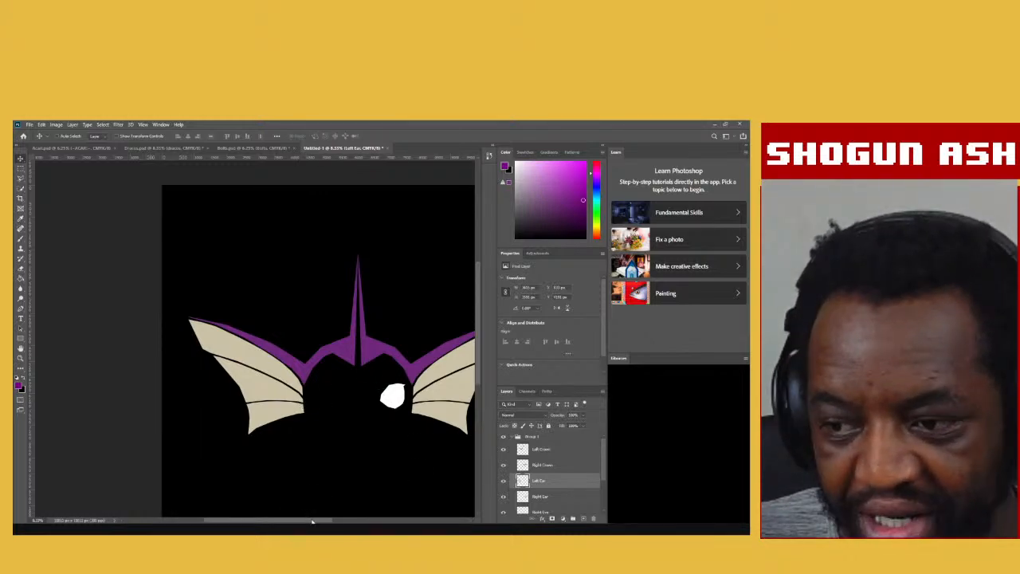
# Hide the white right eye's layer so only the crown and ears show on the black canvas.
pyautogui.moveTo(312, 520); pyautogui.dragTo(336, 521)
pyautogui.scroll(7, 462, 440)
pyautogui.scroll(-6, 464, 438)
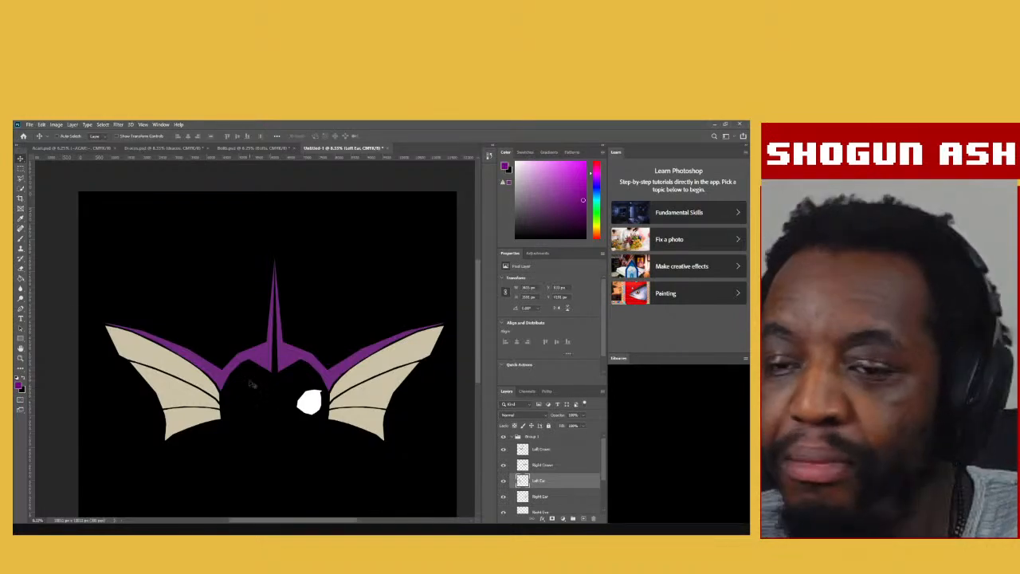
pyautogui.scroll(-1, 512, 481)
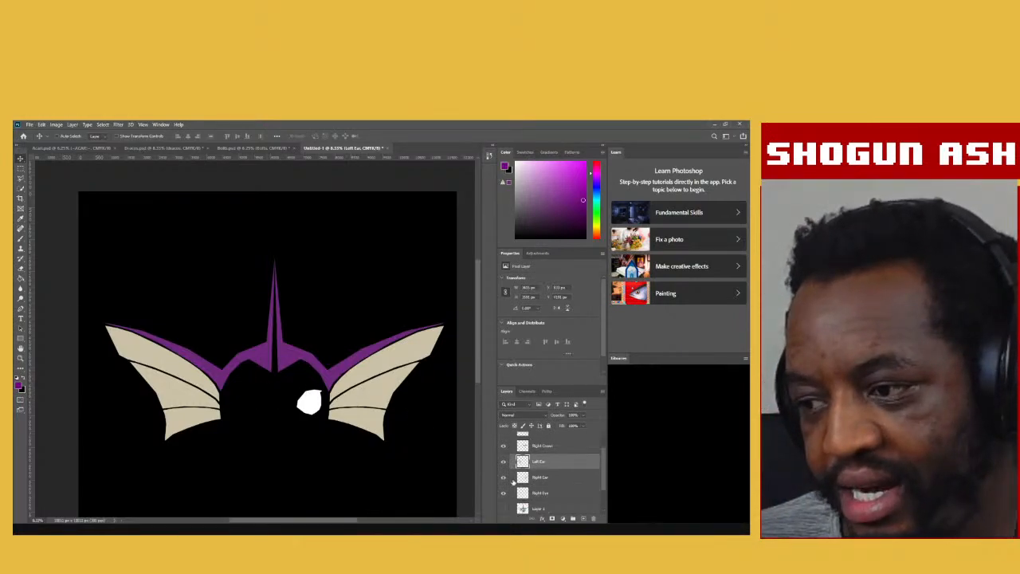
pyautogui.click(502, 494)
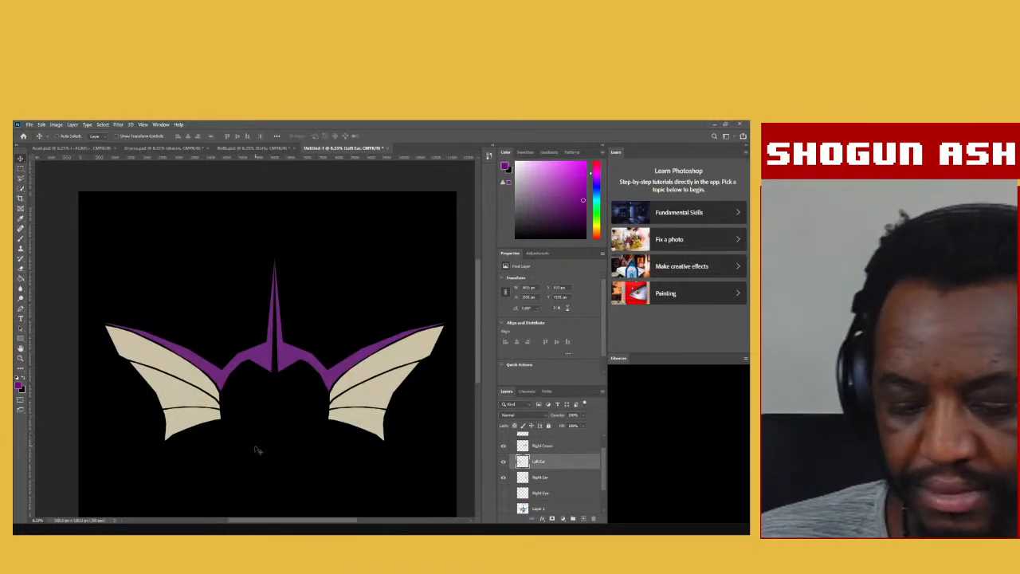
pyautogui.hotkey('ctrl', '-')
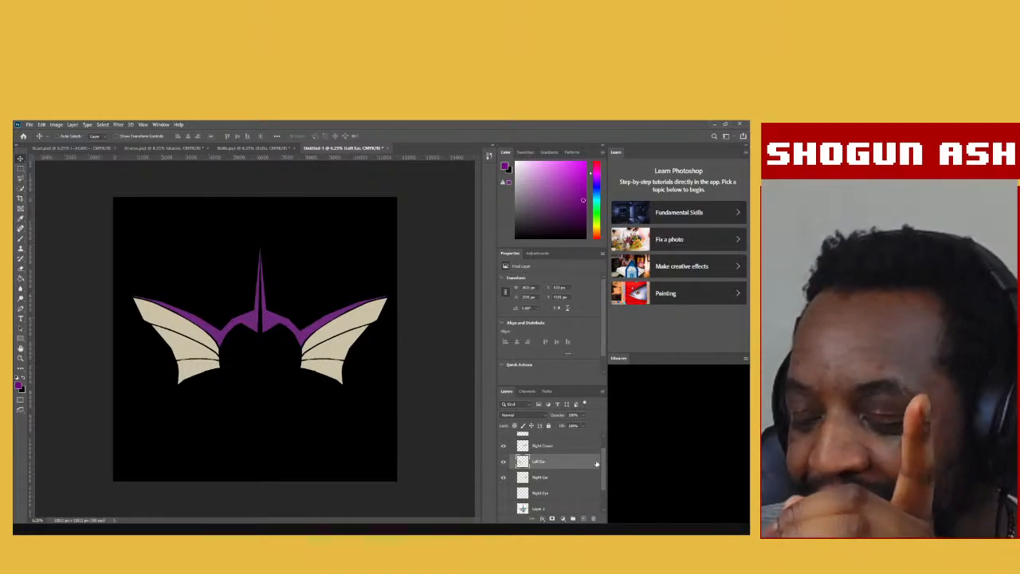
# Add a dark indigo Color Overlay effect to the Right Crown layer.
pyautogui.scroll(2, 596, 463)
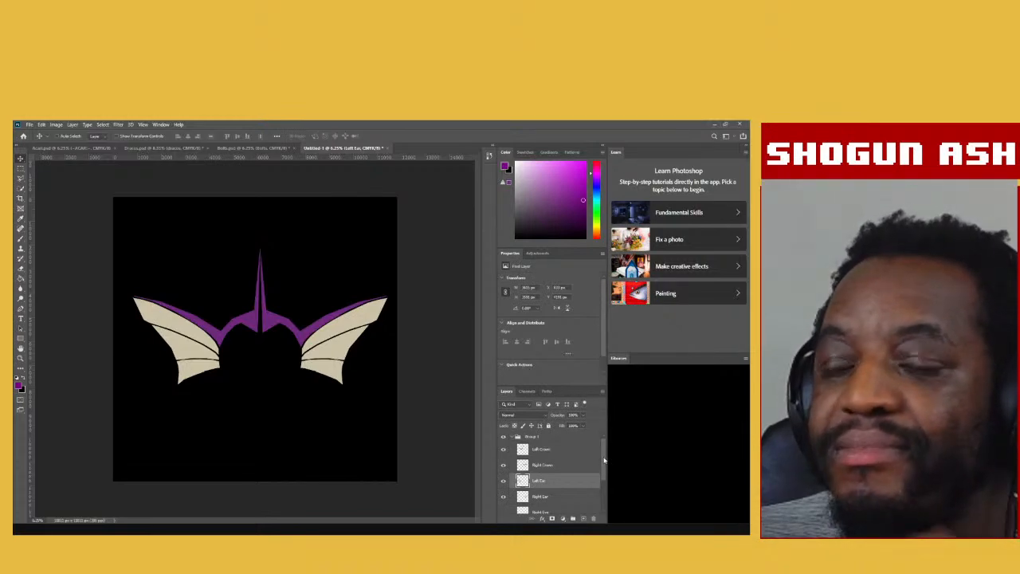
pyautogui.moveTo(604, 459)
pyautogui.mouseDown()
pyautogui.moveTo(603, 474)
pyautogui.moveTo(604, 458)
pyautogui.mouseUp()
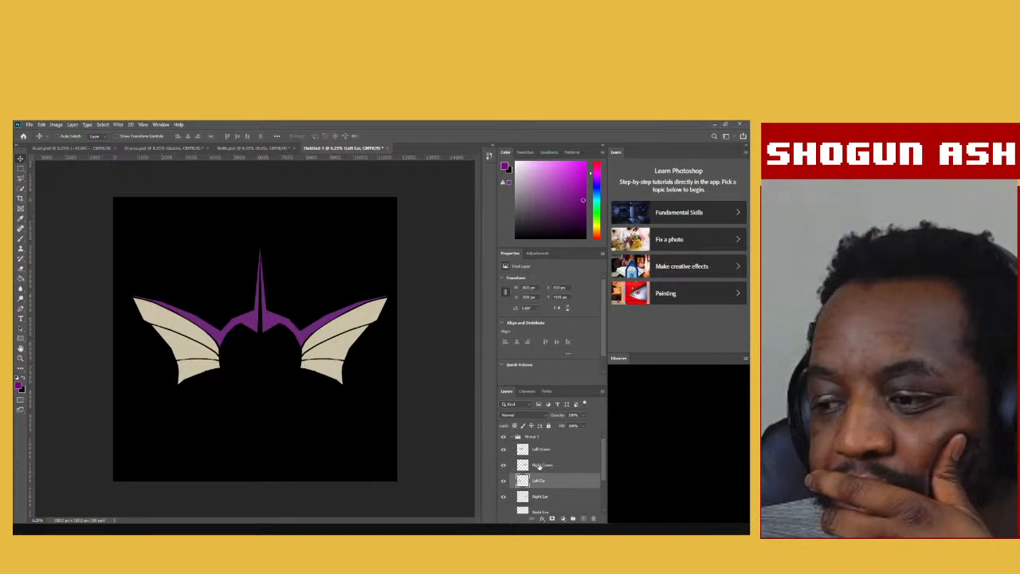
pyautogui.click(560, 471)
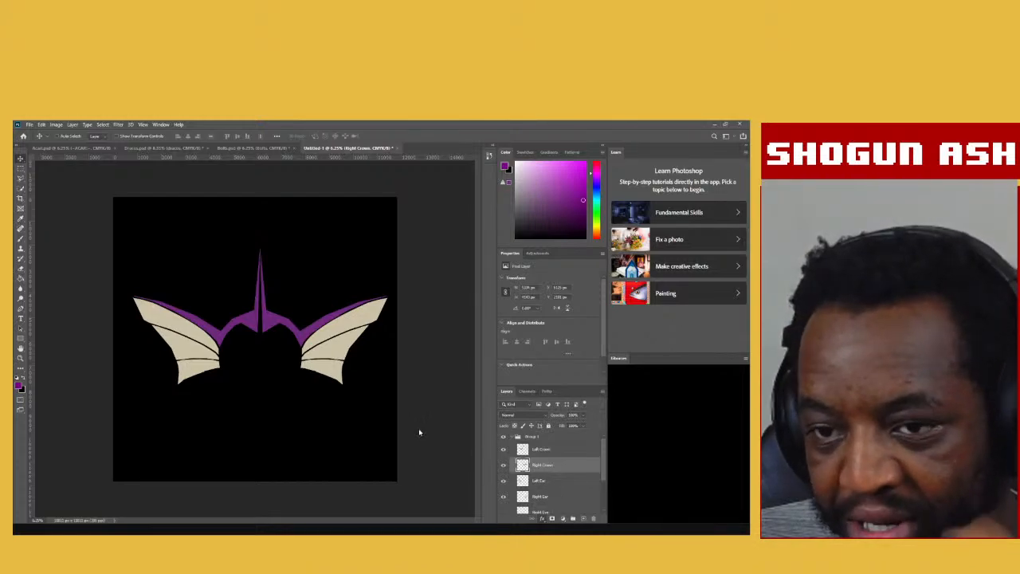
pyautogui.click(324, 375)
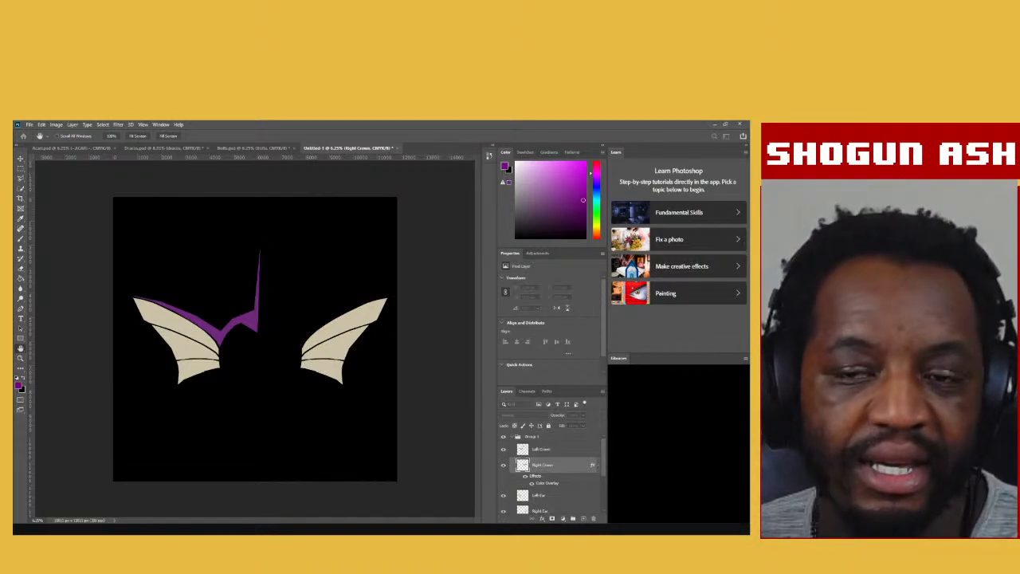
pyautogui.press('i')
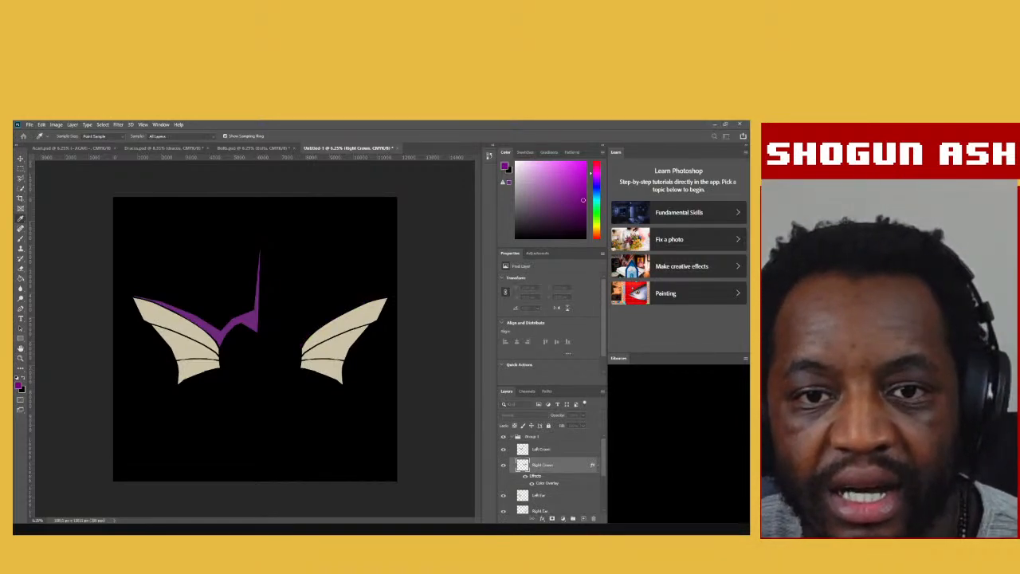
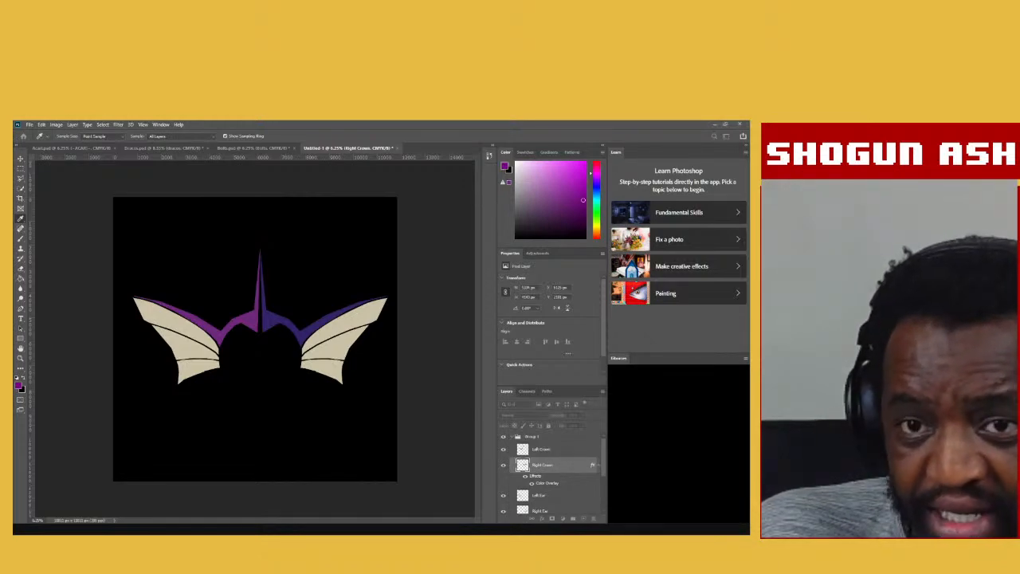
pyautogui.press('h')
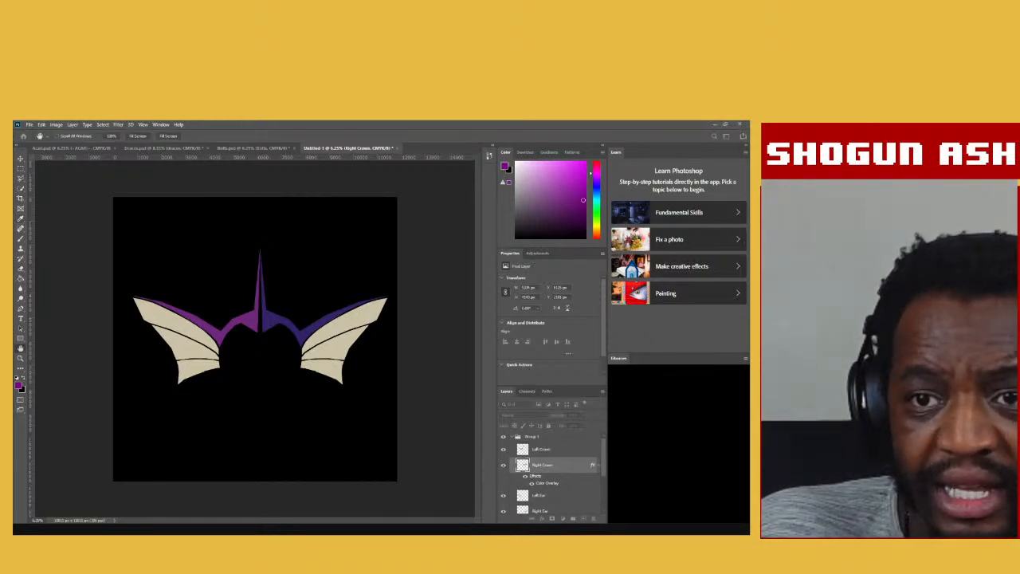
pyautogui.press('v')
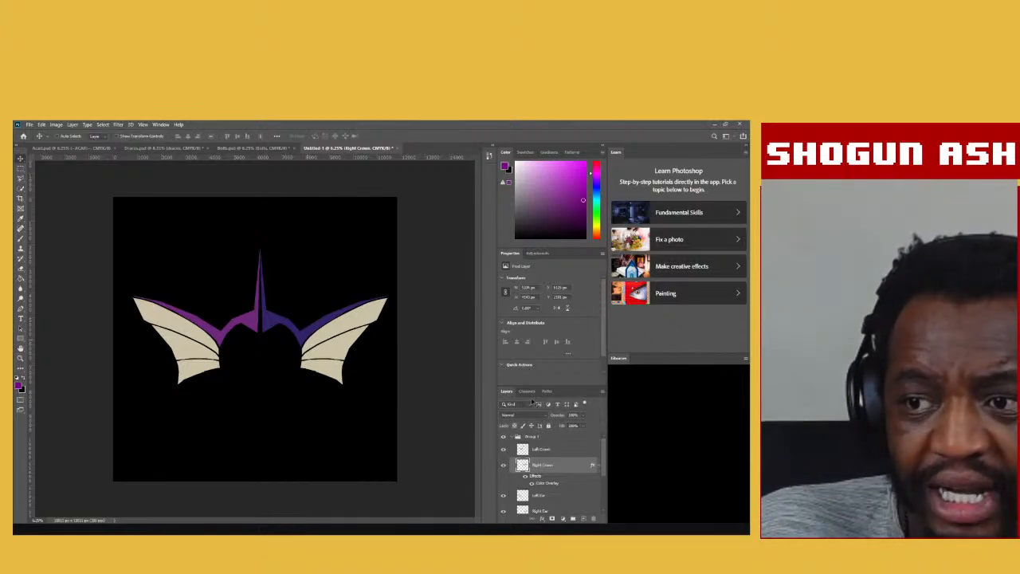
# Add a lighter purple Color Overlay effect to the Left Crown layer so it contrasts with the right half.
pyautogui.click(566, 452)
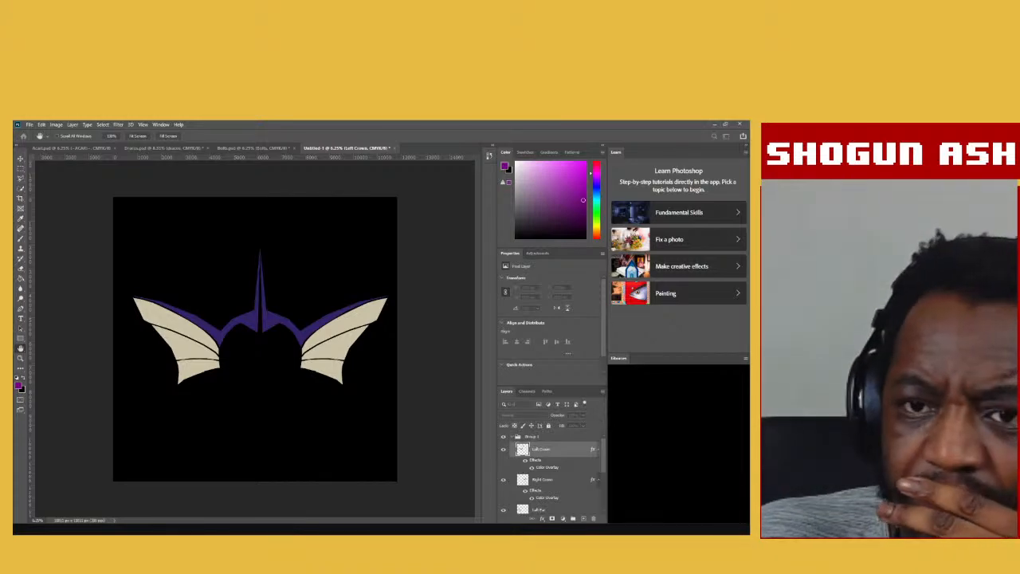
pyautogui.press('i')
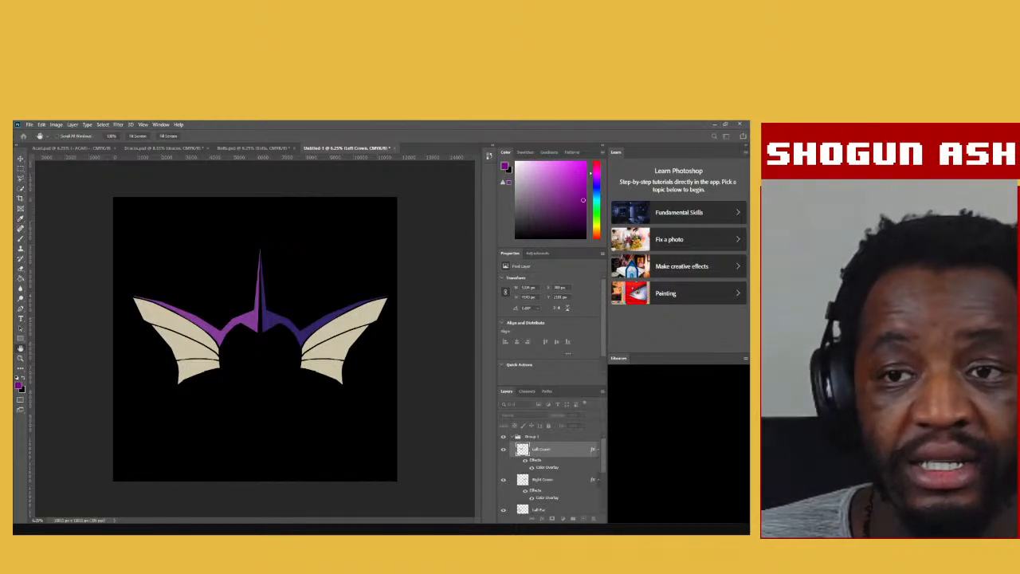
pyautogui.press('v')
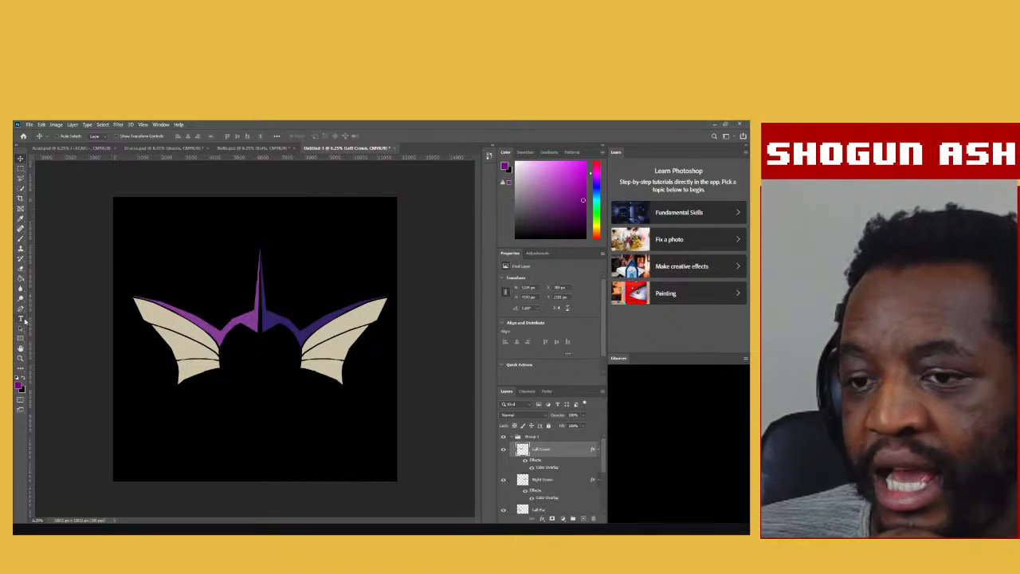
# Add the purple text RIPPLES below the ears on the canvas.
pyautogui.click(21, 320)
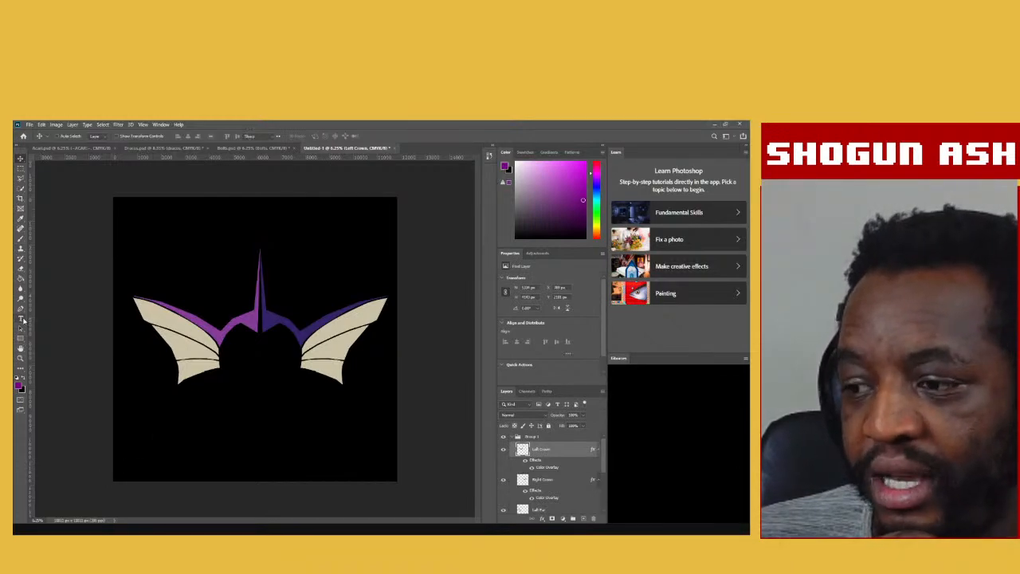
pyautogui.click(251, 418)
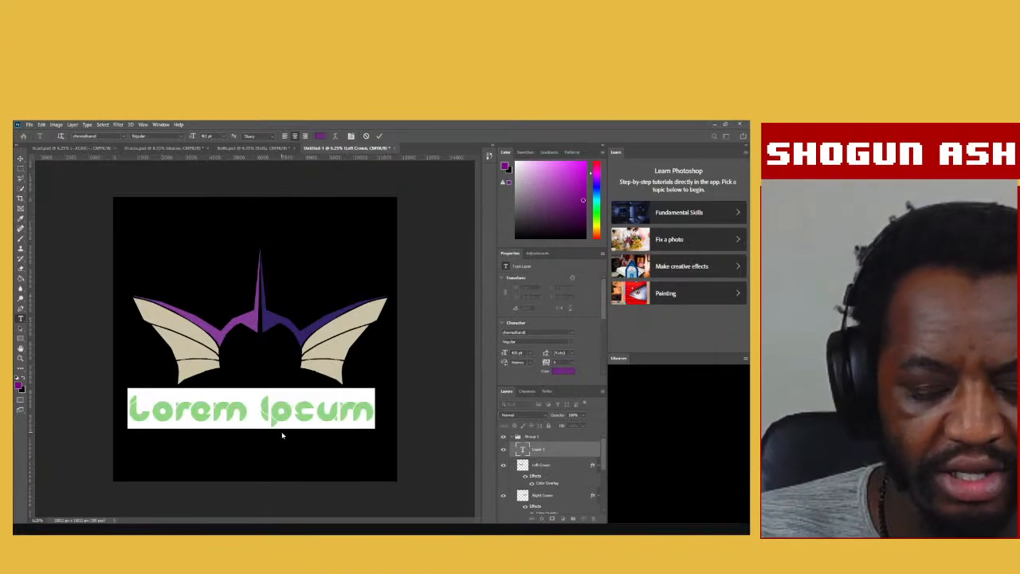
pyautogui.write('RIPLL')
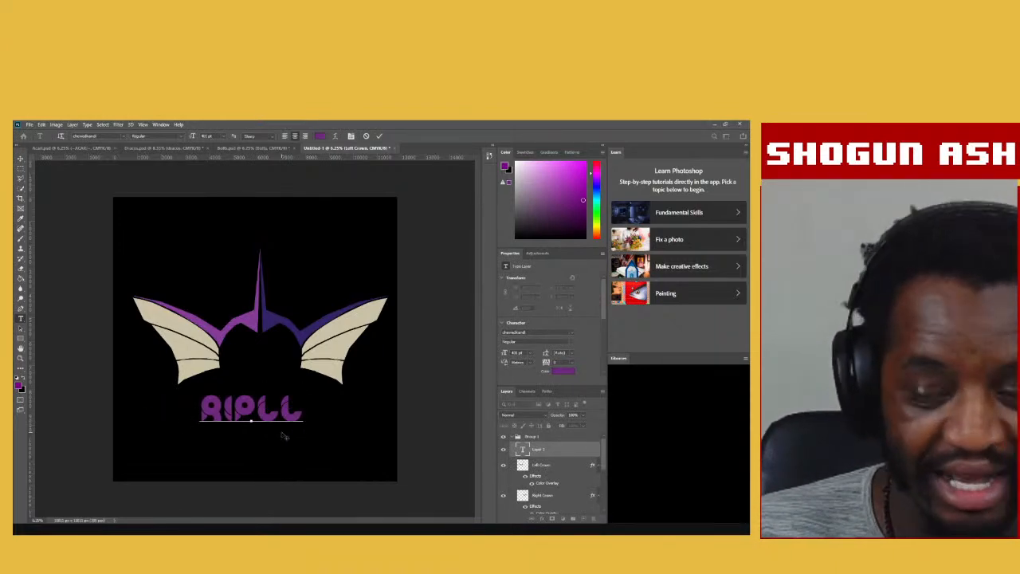
pyautogui.press('BackSpace')
pyautogui.press('BackSpace')
pyautogui.write('PLES')
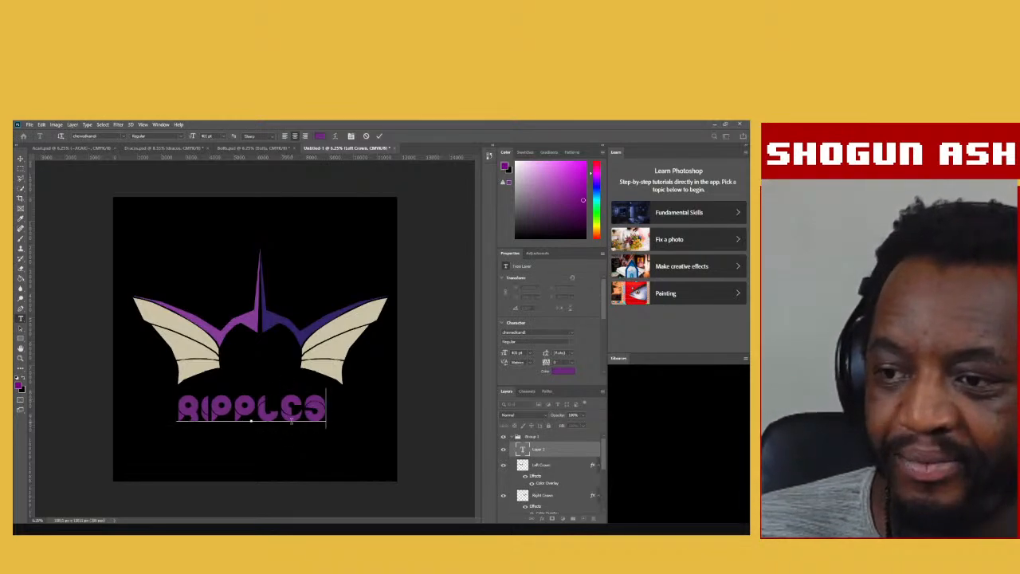
# Commit the RIPPLES text and shift it slightly right so it is centred beneath the horn.
pyautogui.moveTo(327, 408); pyautogui.dragTo(155, 402)
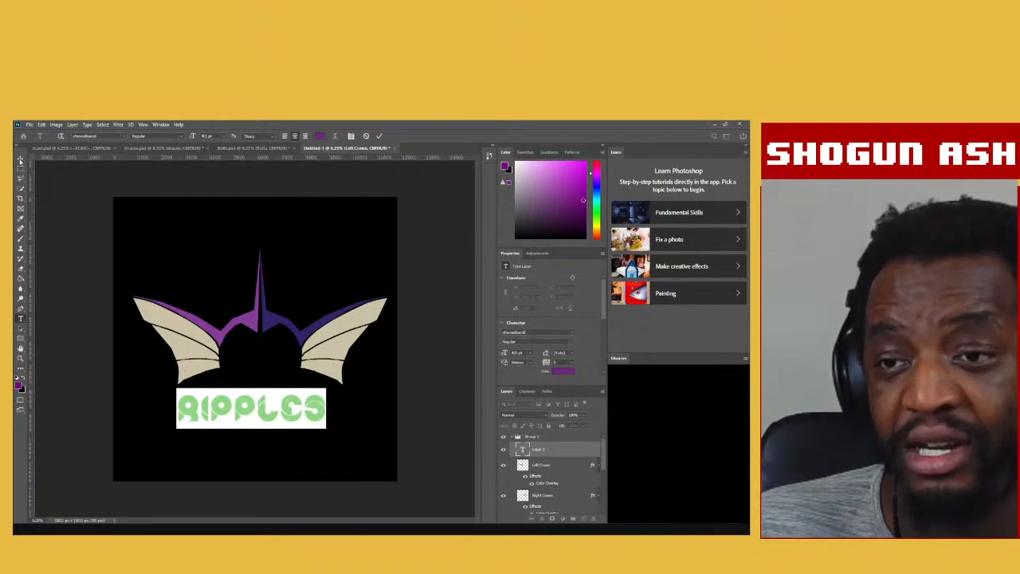
pyautogui.click(36, 171)
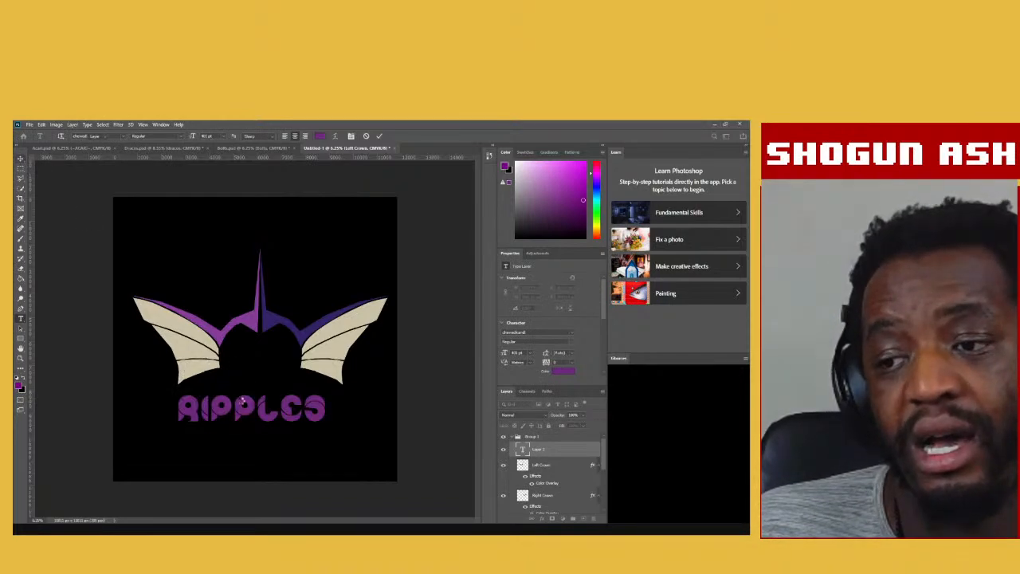
pyautogui.press('v')
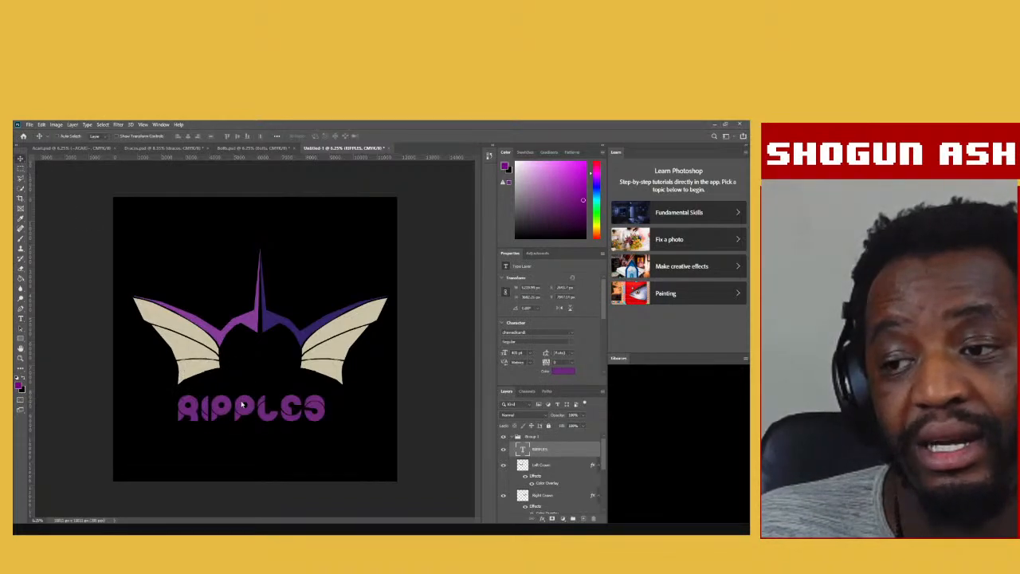
pyautogui.moveTo(246, 404); pyautogui.dragTo(254, 406)
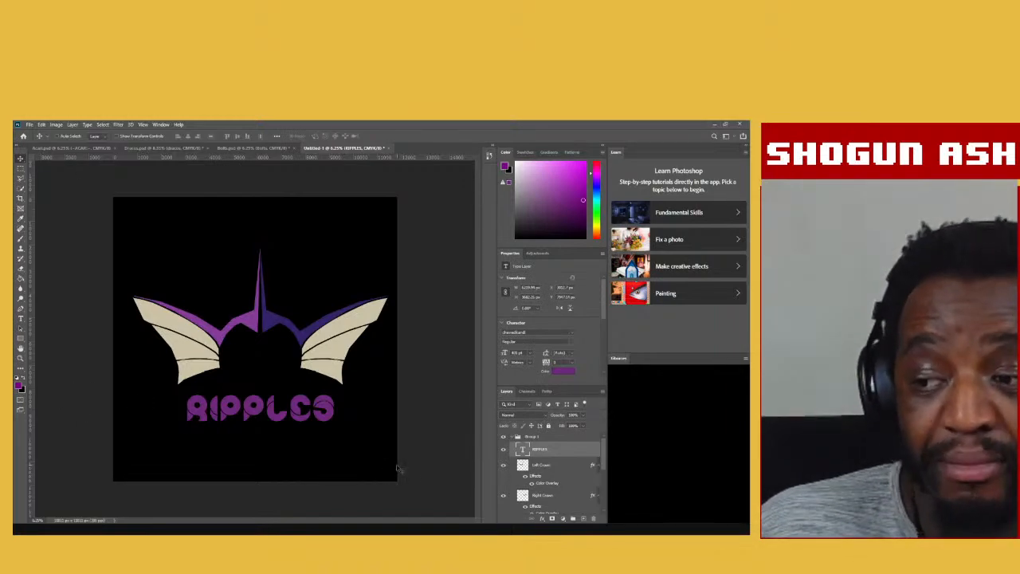
# Toggle the RIPPLES layer's visibility to compare the logo with and without its title.
pyautogui.click(503, 449)
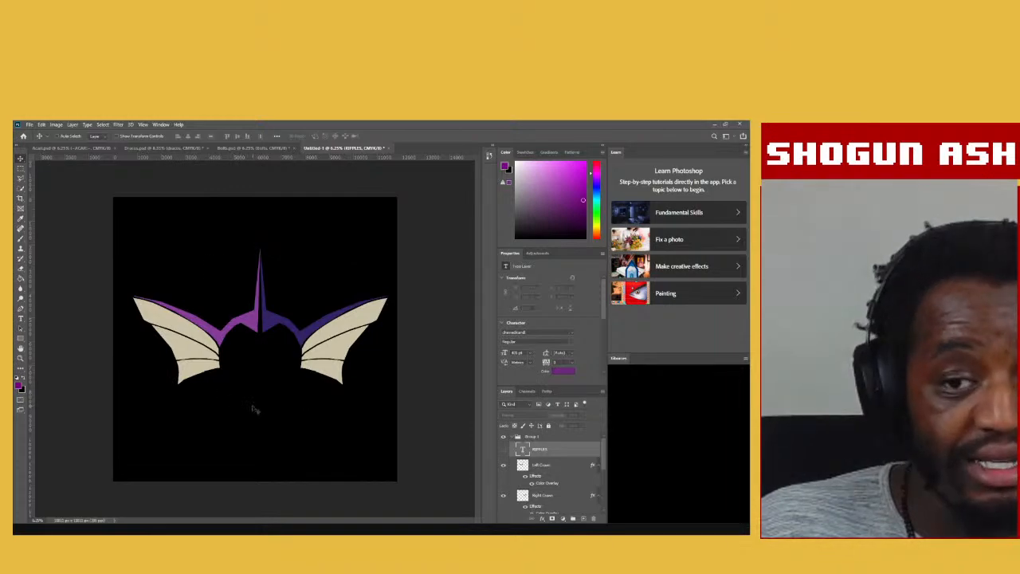
pyautogui.click(504, 451)
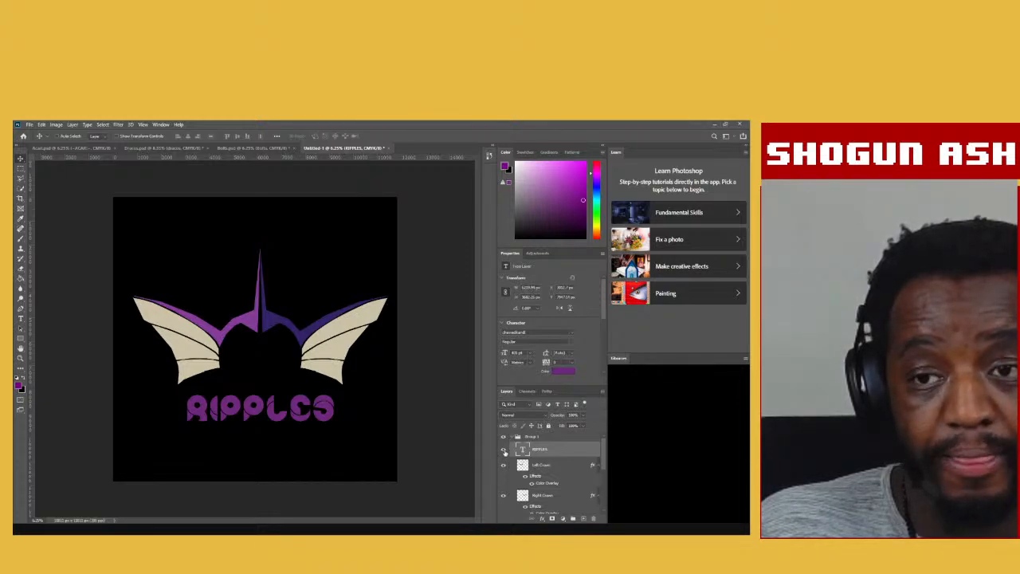
pyautogui.click(503, 451)
pyautogui.click(503, 451)
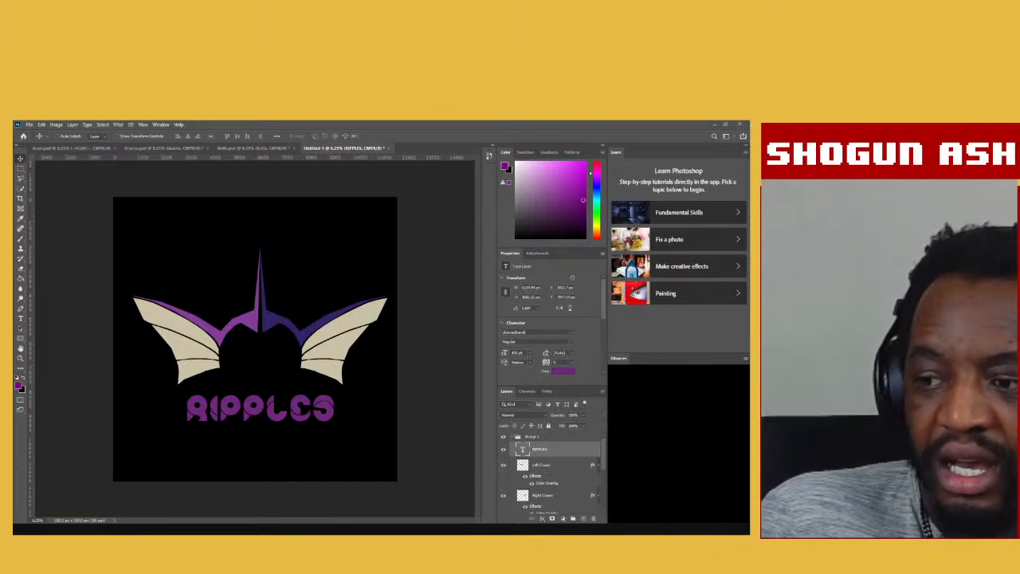
# Try other fonts on the RIPPLES title text and apply Arial Rounded MT Bold.
pyautogui.doubleClick(524, 451)
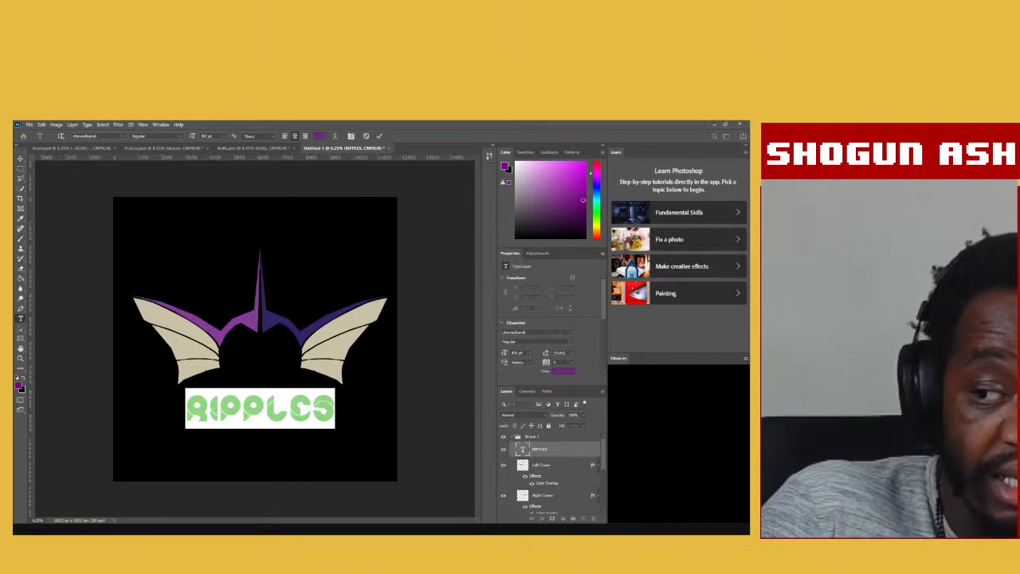
pyautogui.click(570, 333)
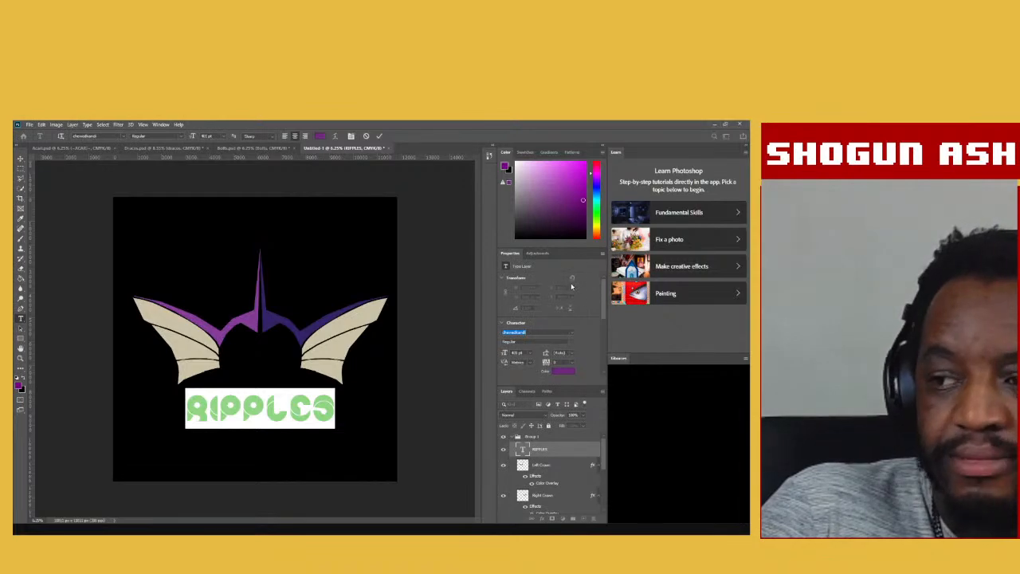
pyautogui.scroll(-3, 553, 285)
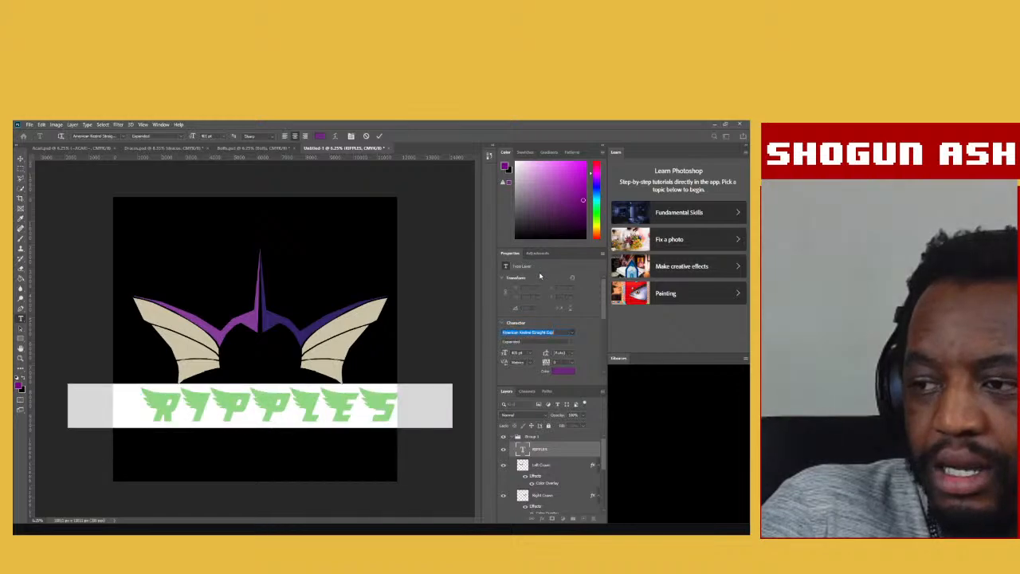
pyautogui.scroll(-5, 553, 246)
pyautogui.scroll(1, 556, 244)
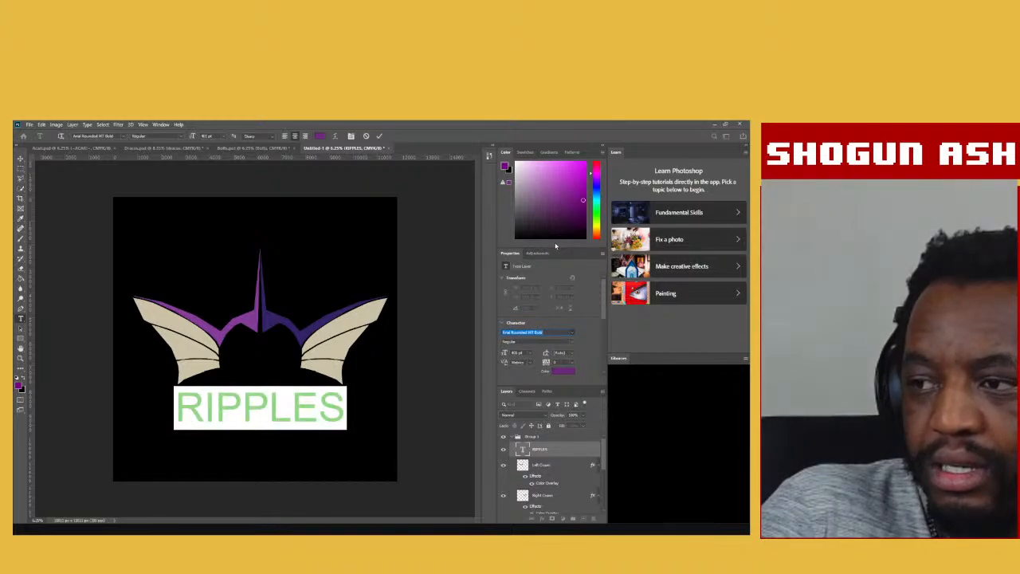
pyautogui.click(556, 246)
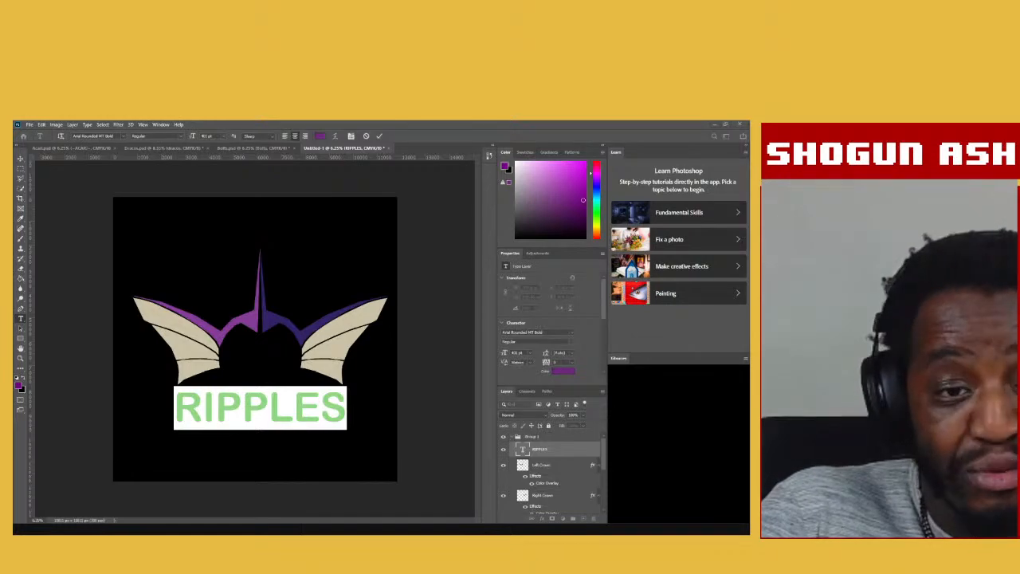
# Browse further fonts for the RIPPLES title and set it to Aquatic in the Personal Use style.
pyautogui.click(572, 334)
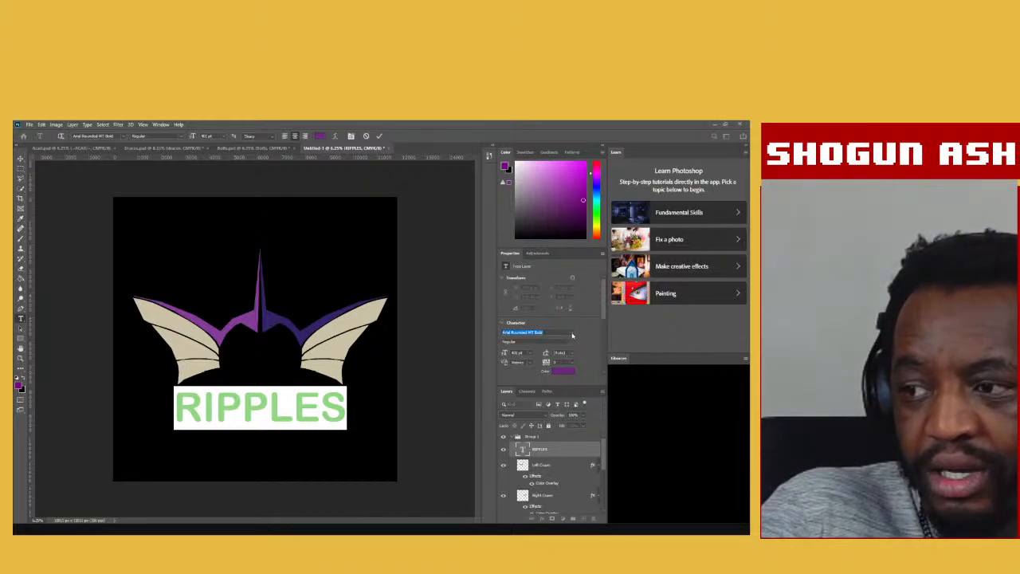
pyautogui.press('Down')
pyautogui.press('Down')
pyautogui.press('Down')
pyautogui.press('Down')
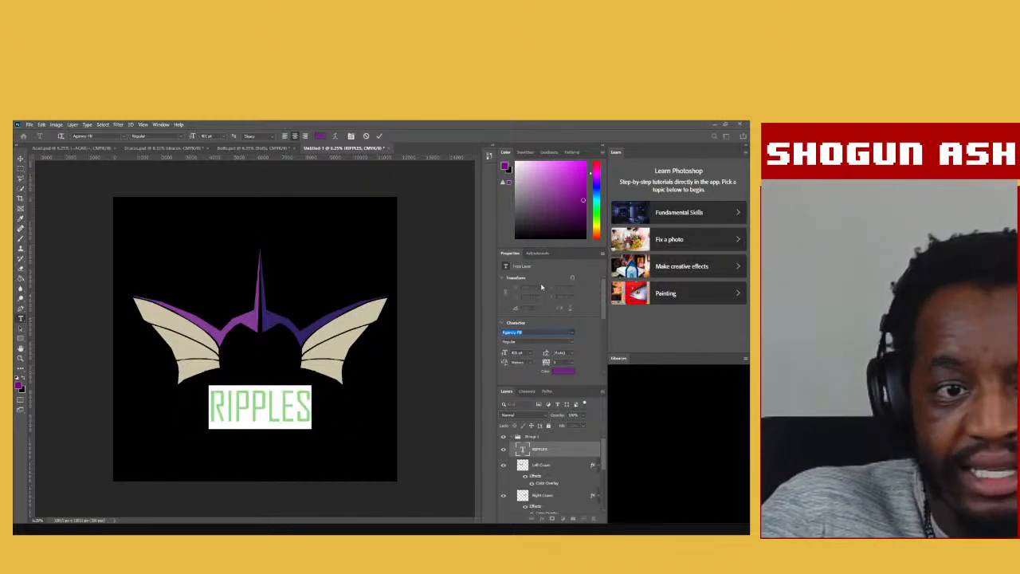
pyautogui.press('Down')
pyautogui.press('Down')
pyautogui.press('Down')
pyautogui.press('Down')
pyautogui.press('Down')
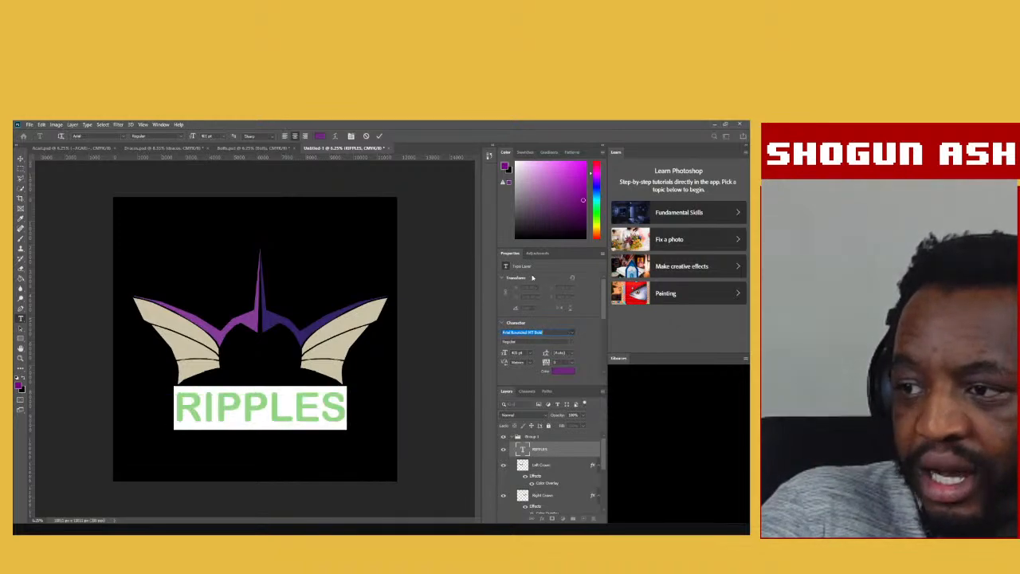
pyautogui.press('Down')
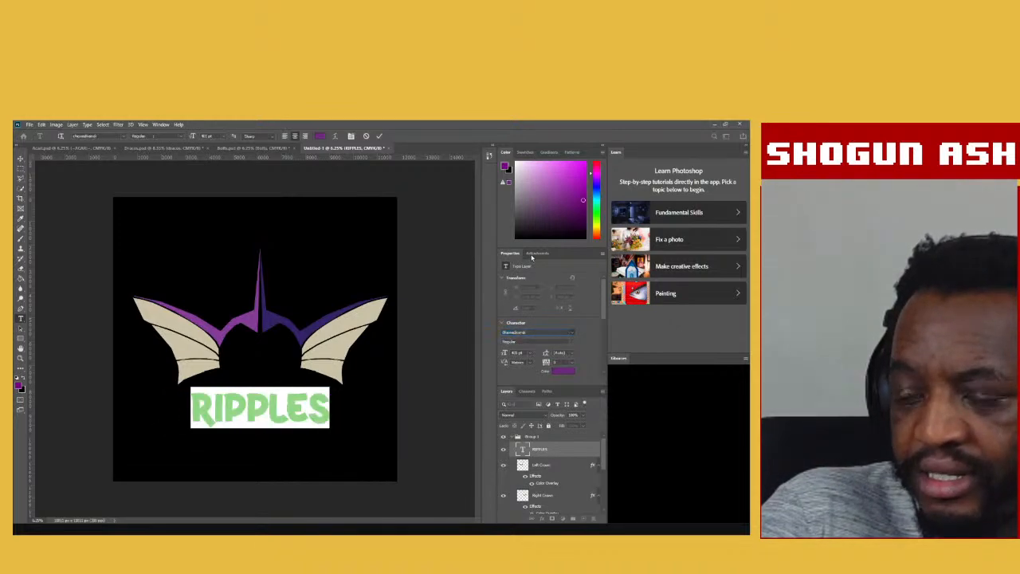
pyautogui.press('Up')
pyautogui.press('Return')
pyautogui.click(526, 451)
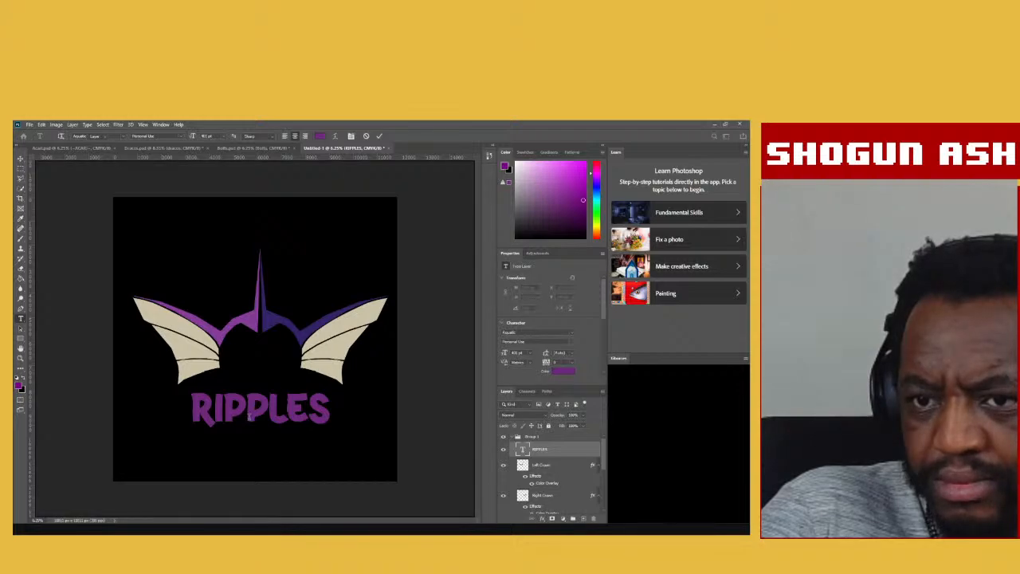
# Retype the title's letters after the R in lowercase so it reads Ripples, and commit the text.
pyautogui.doubleClick(249, 420)
pyautogui.moveTo(214, 411); pyautogui.dragTo(330, 413)
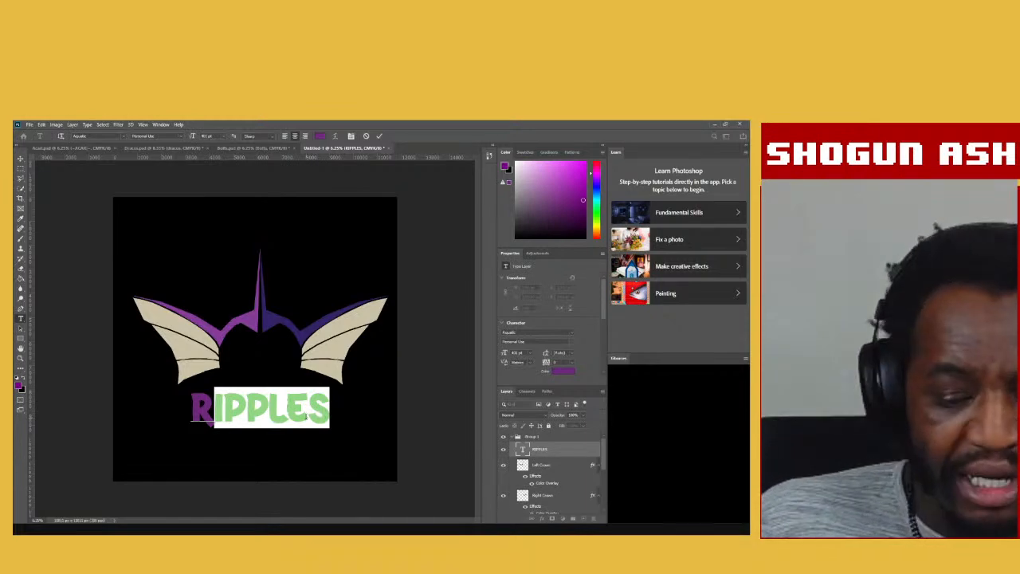
pyautogui.write('IPPL')
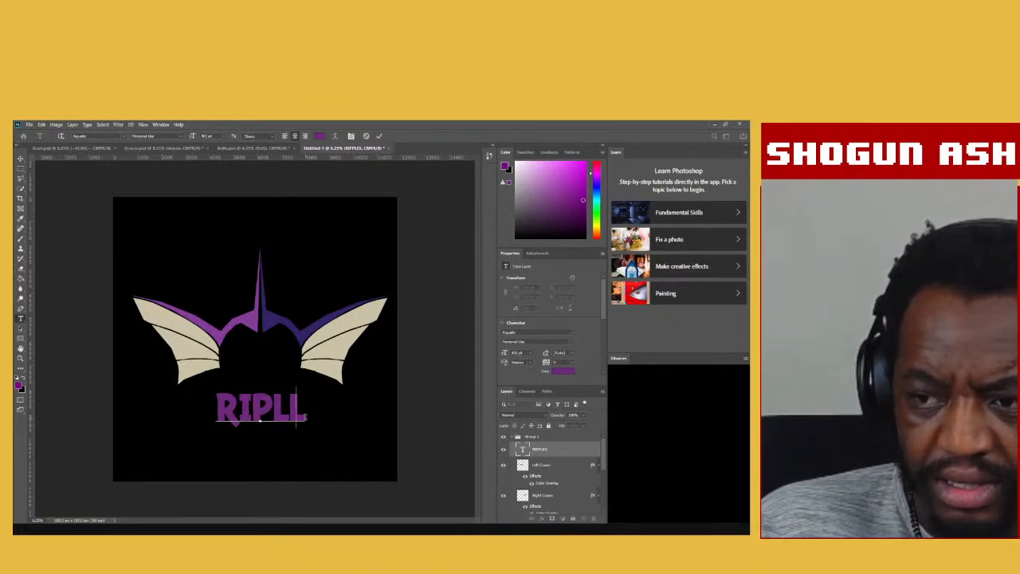
pyautogui.press('BackSpace')
pyautogui.press('BackSpace')
pyautogui.press('BackSpace')
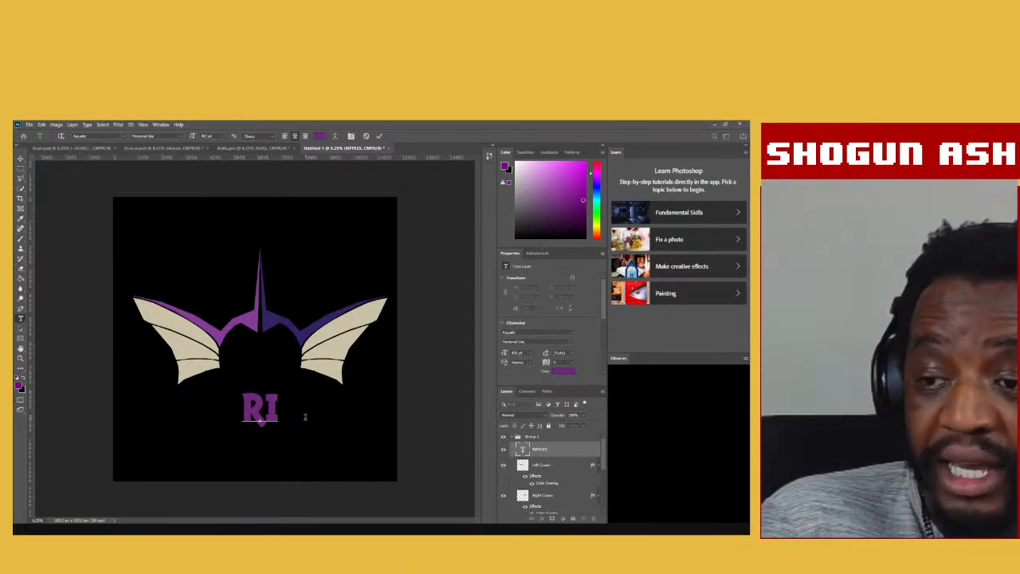
pyautogui.write('PP')
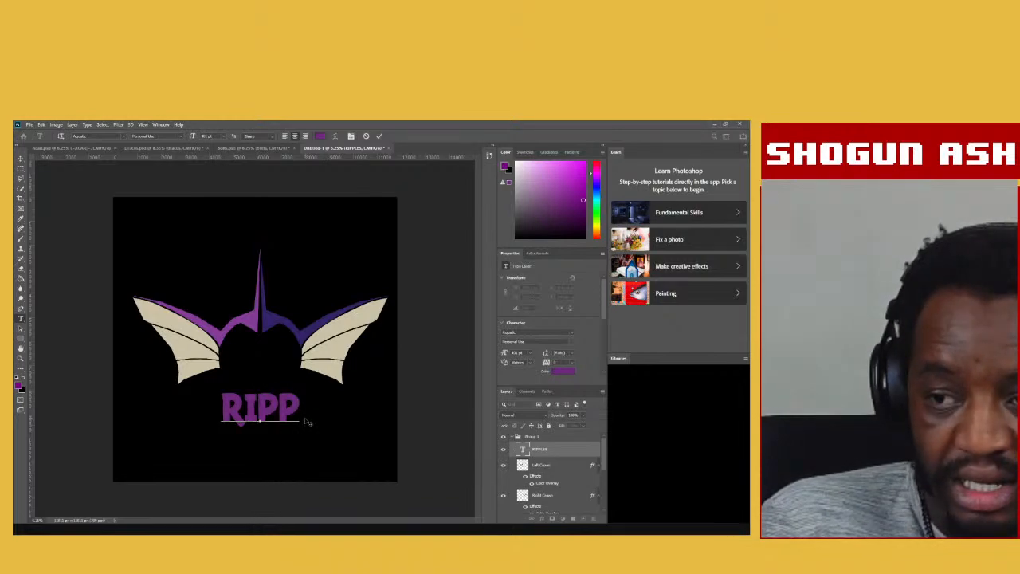
pyautogui.write('LES')
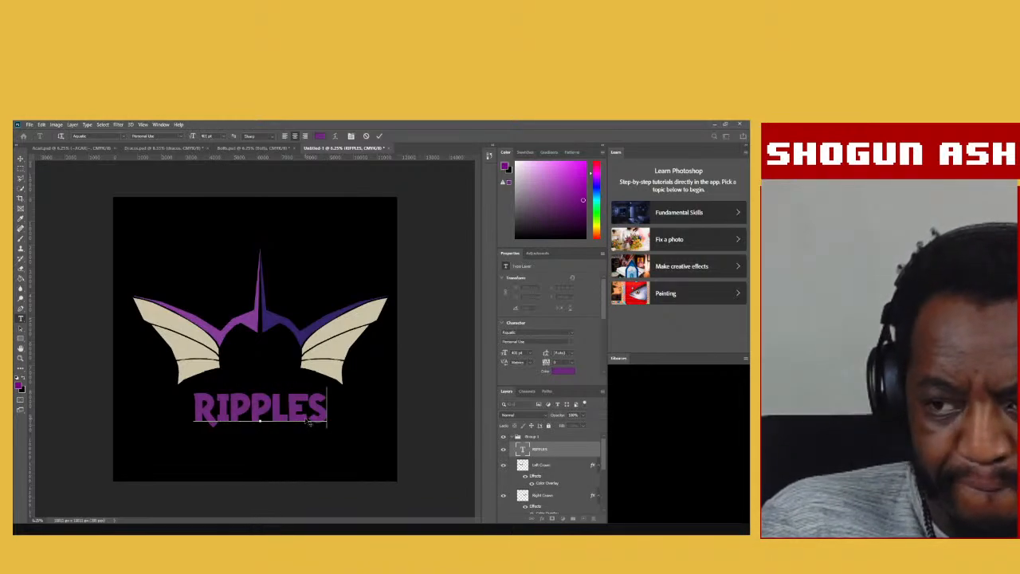
pyautogui.click(21, 158)
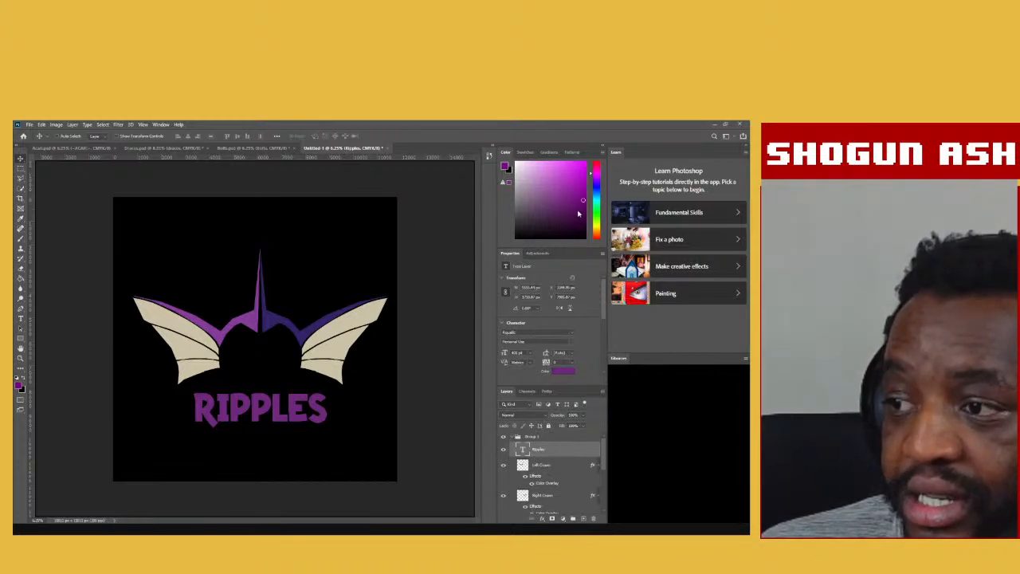
# Duplicate the Ripples text layer, set the copy's font to WATERBASE, and commit the change.
pyautogui.click(571, 217)
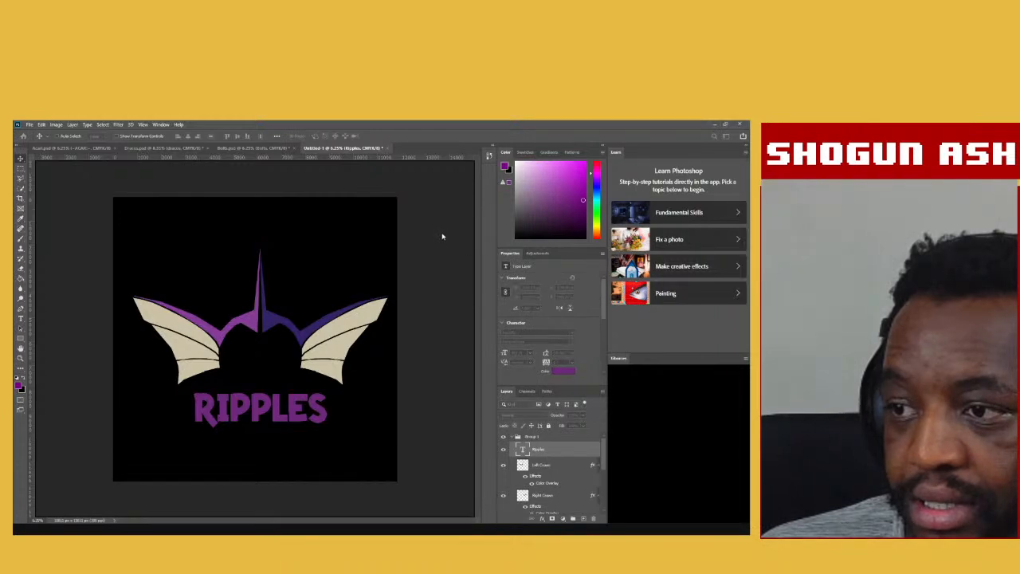
pyautogui.press('Return')
pyautogui.doubleClick(523, 451)
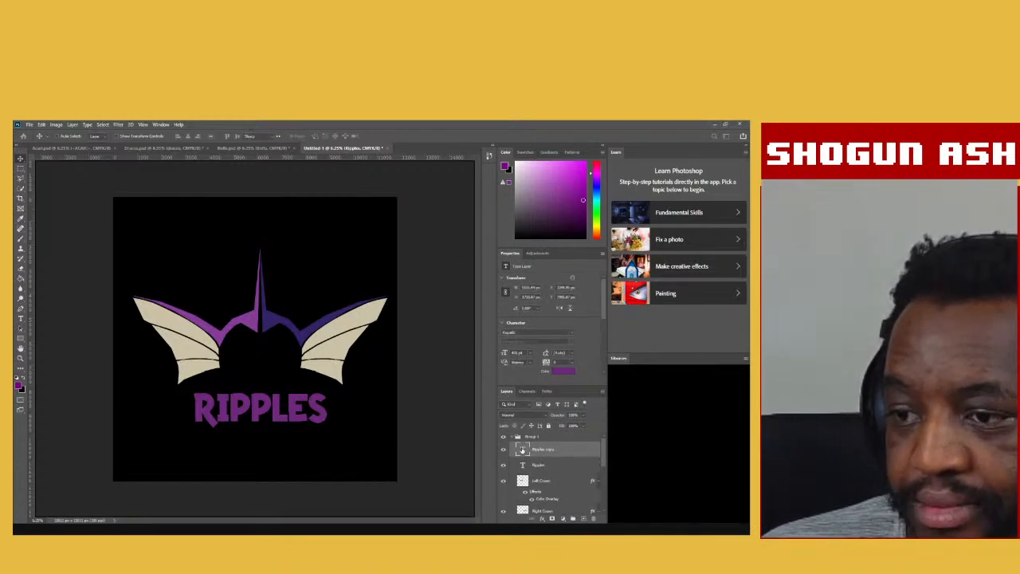
pyautogui.click(572, 332)
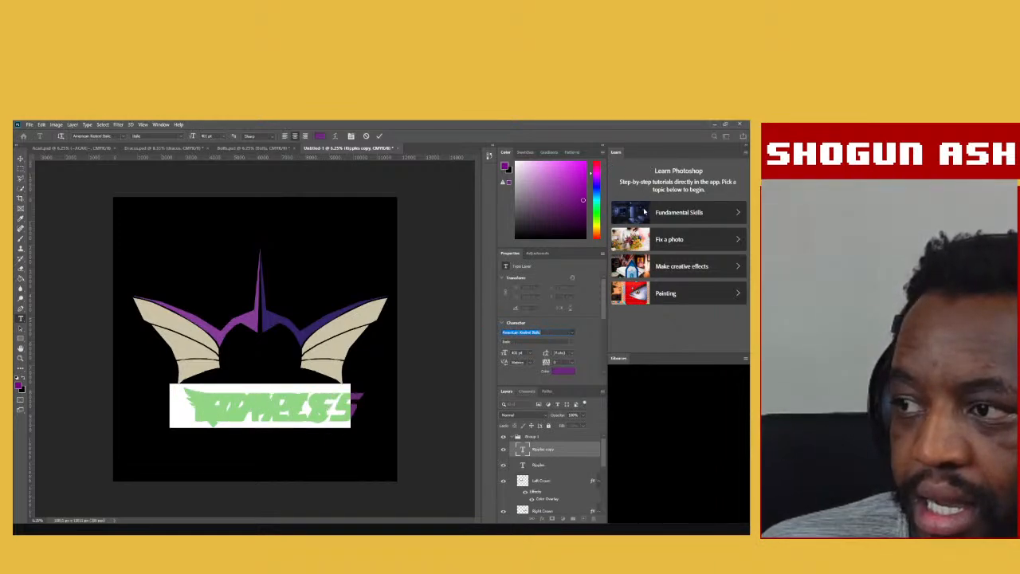
pyautogui.press('Down')
pyautogui.press('Down')
pyautogui.press('Down')
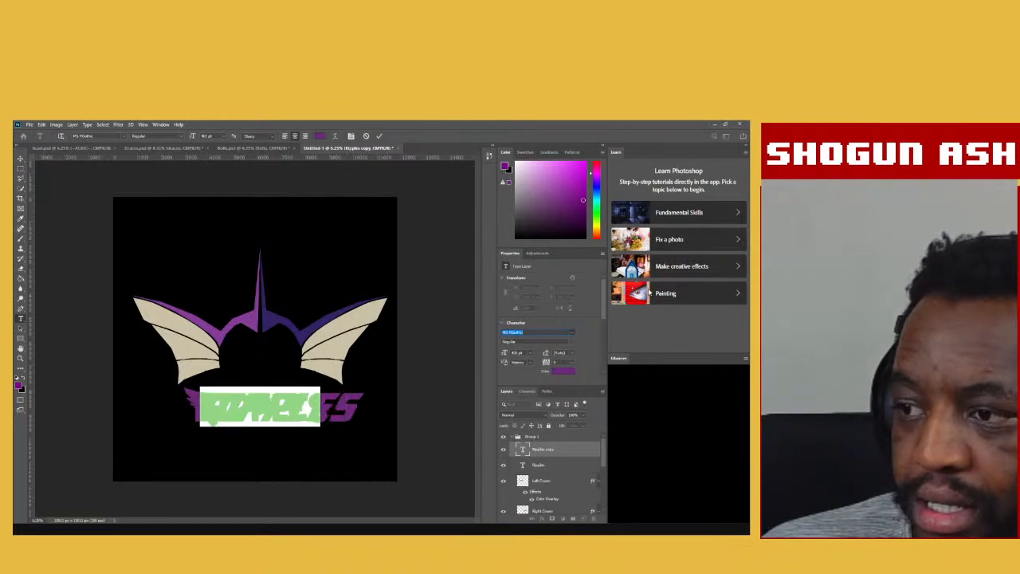
pyautogui.press('Down')
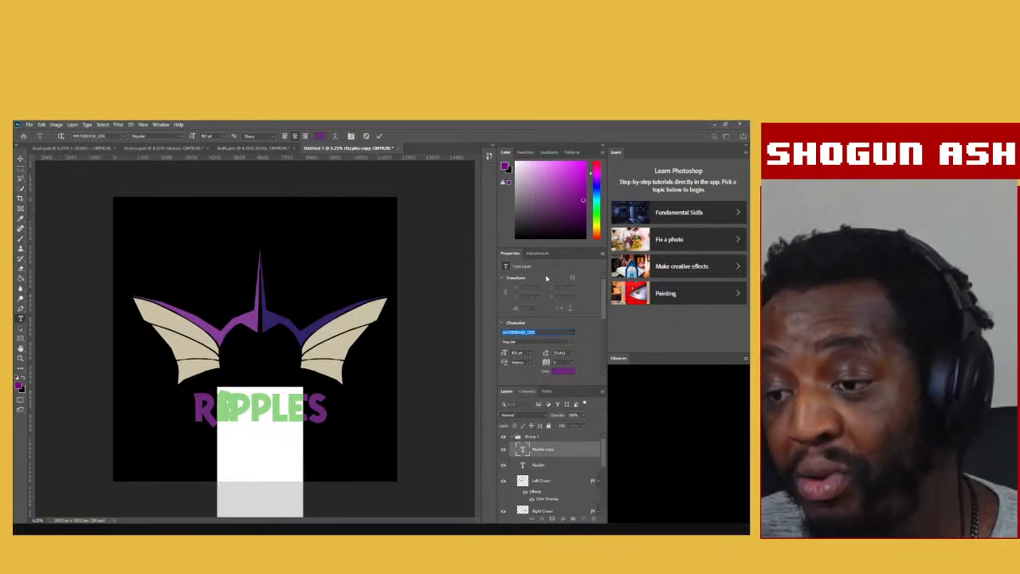
pyautogui.press('Down')
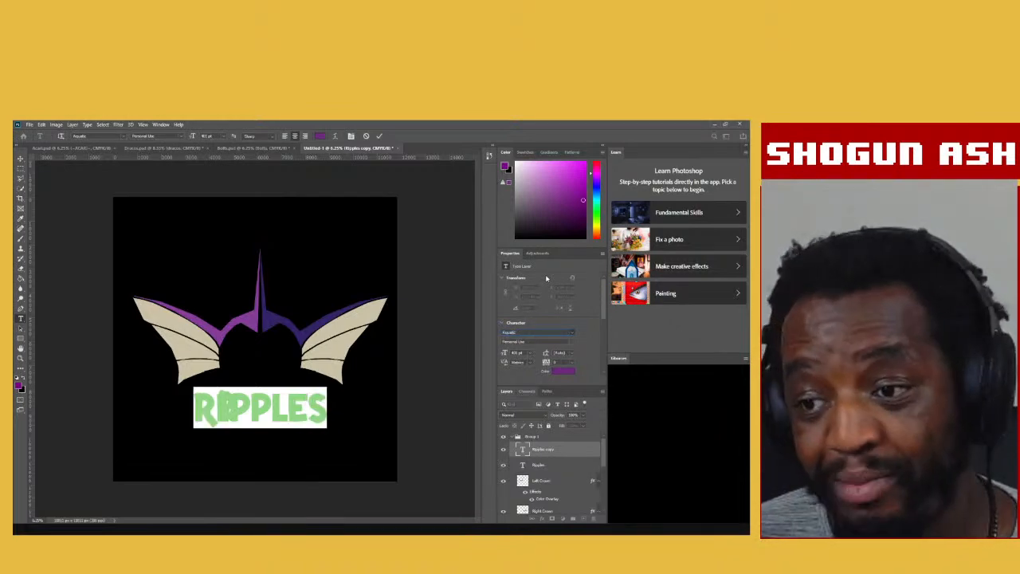
pyautogui.press('Up')
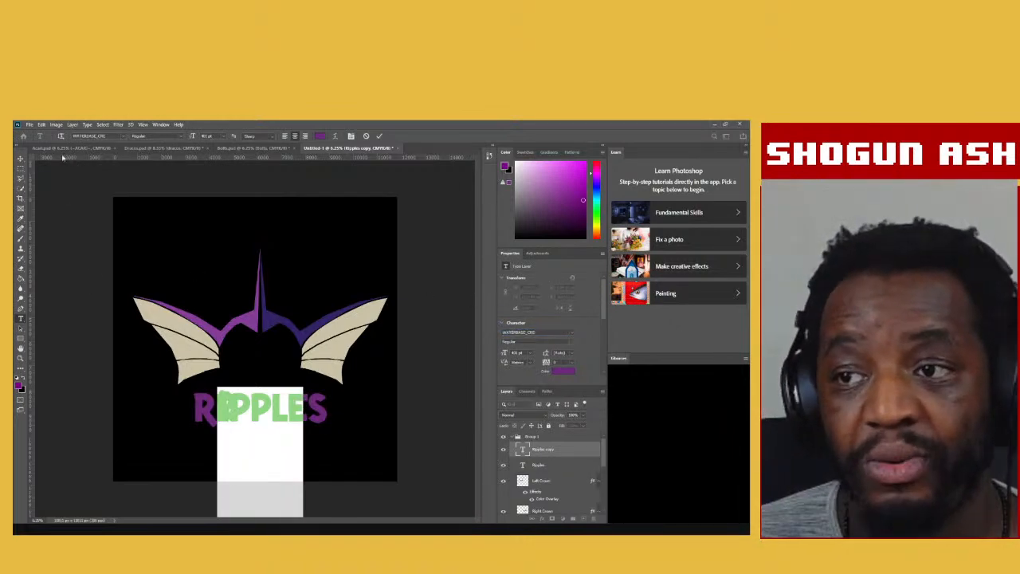
pyautogui.click(20, 158)
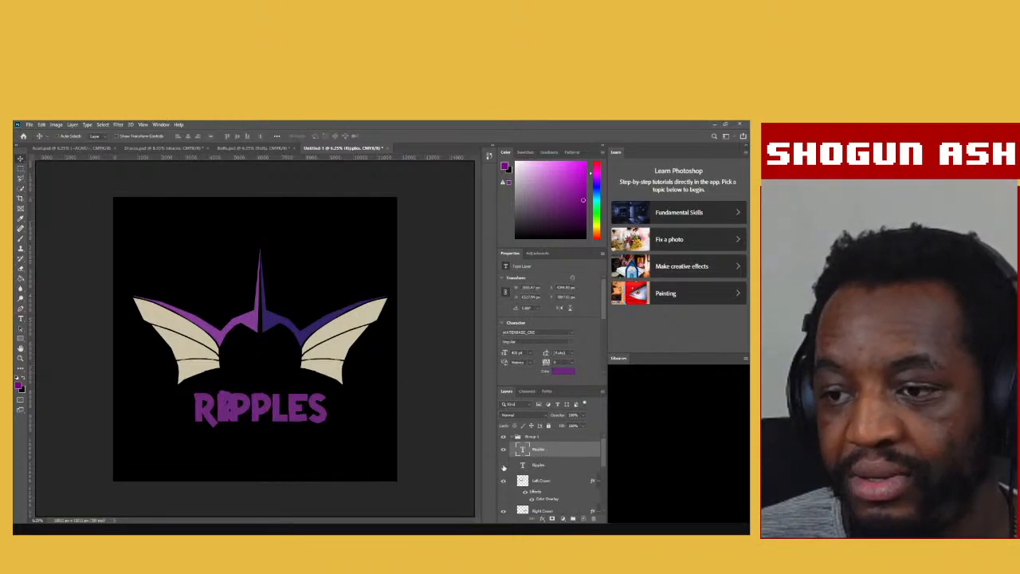
# Hide the original Ripples layer, shrink the copy's text, and replace its letters after the R with uppercase IPPLES.
pyautogui.click(503, 466)
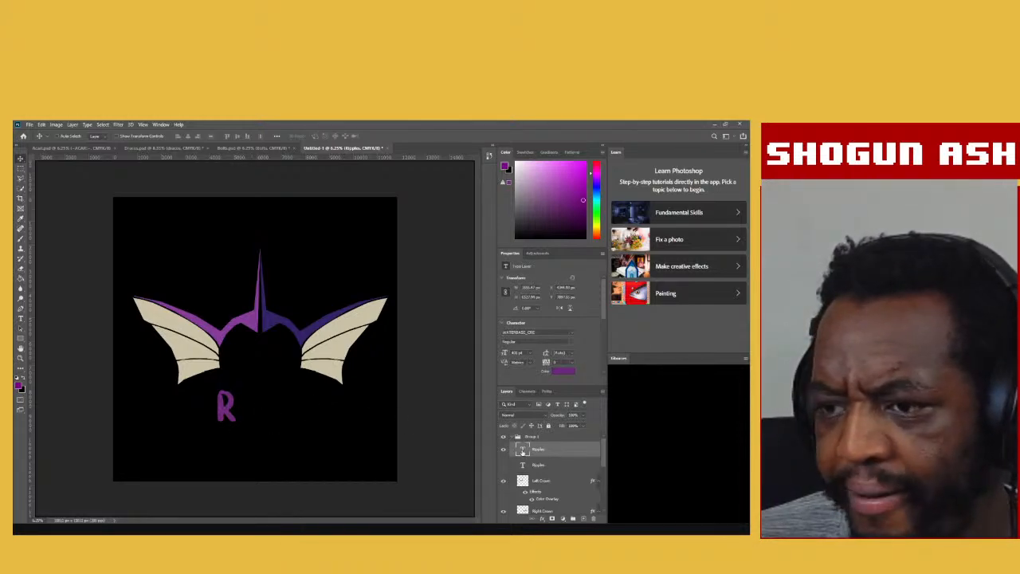
pyautogui.doubleClick(521, 450)
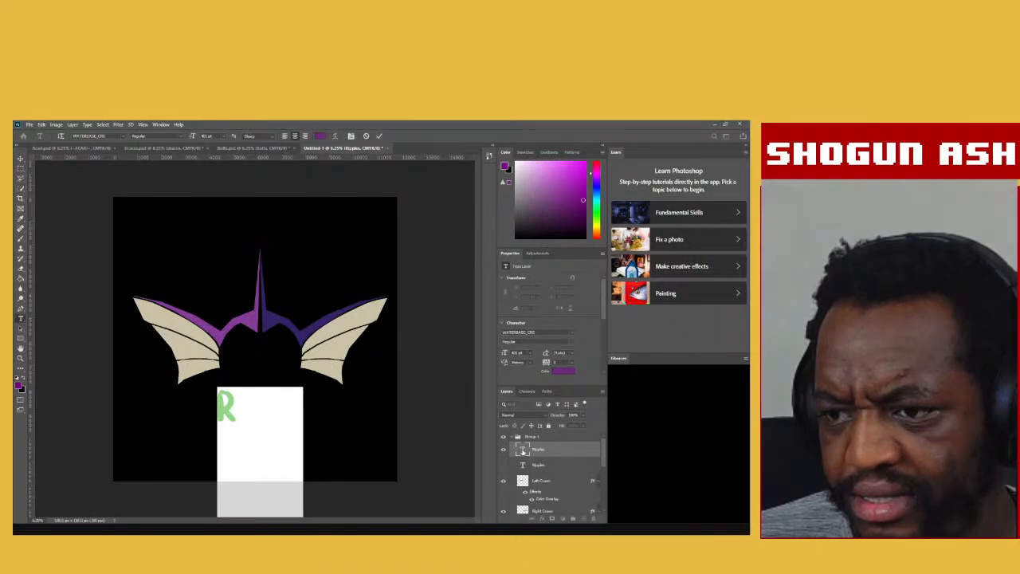
pyautogui.moveTo(191, 137); pyautogui.dragTo(95, 153)
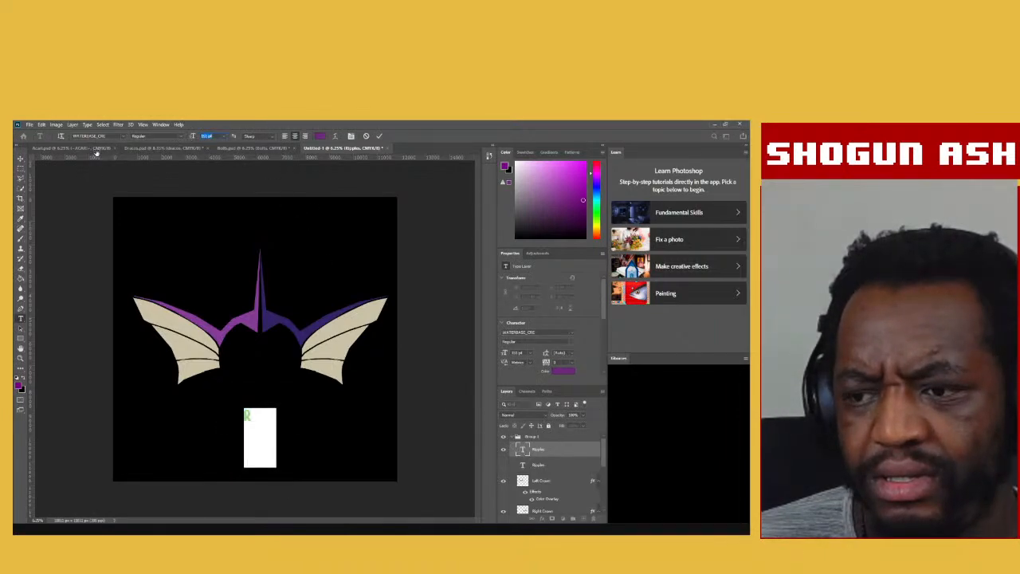
pyautogui.click(260, 417)
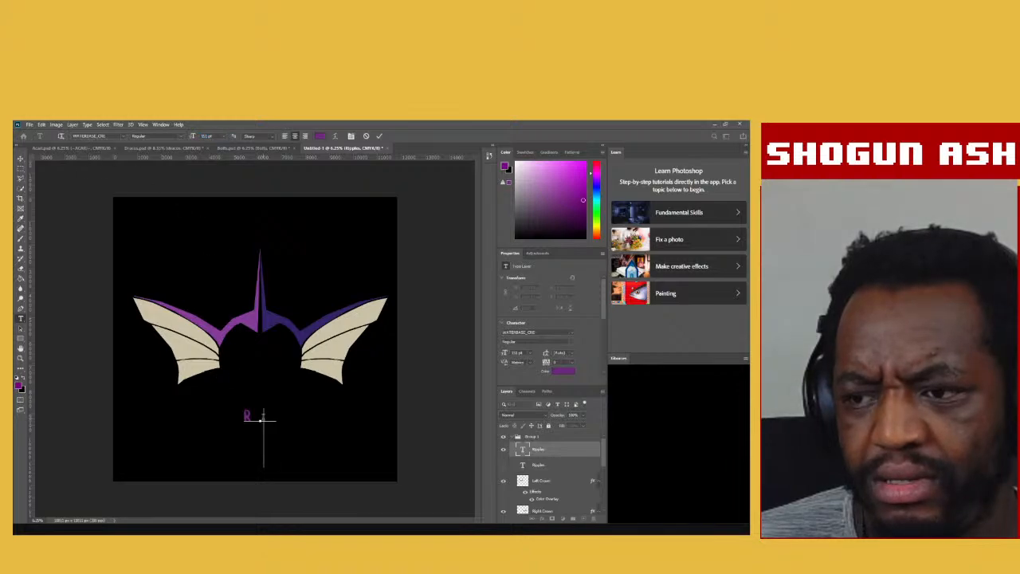
pyautogui.moveTo(260, 417); pyautogui.dragTo(314, 420)
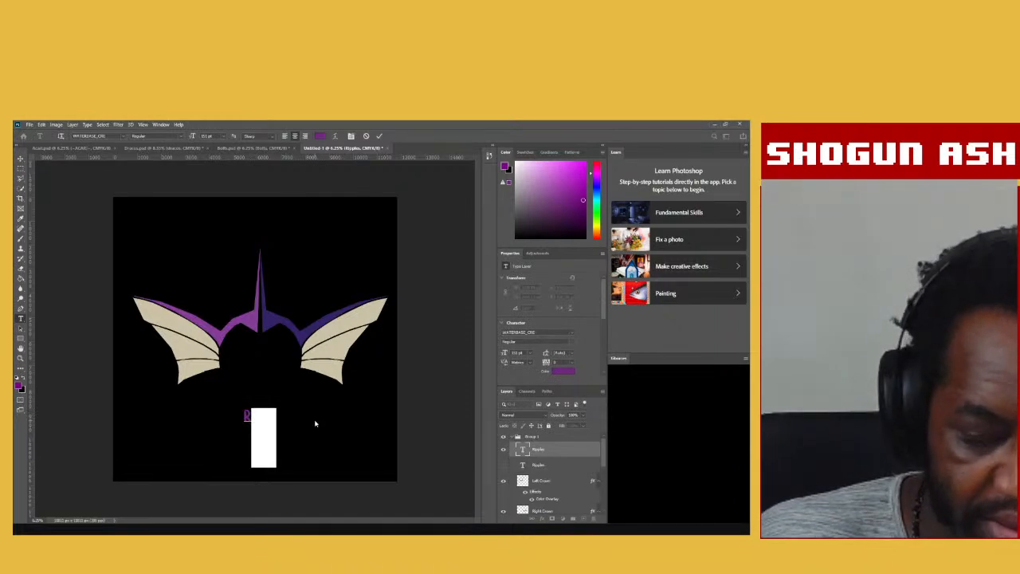
pyautogui.write('IPPLES')
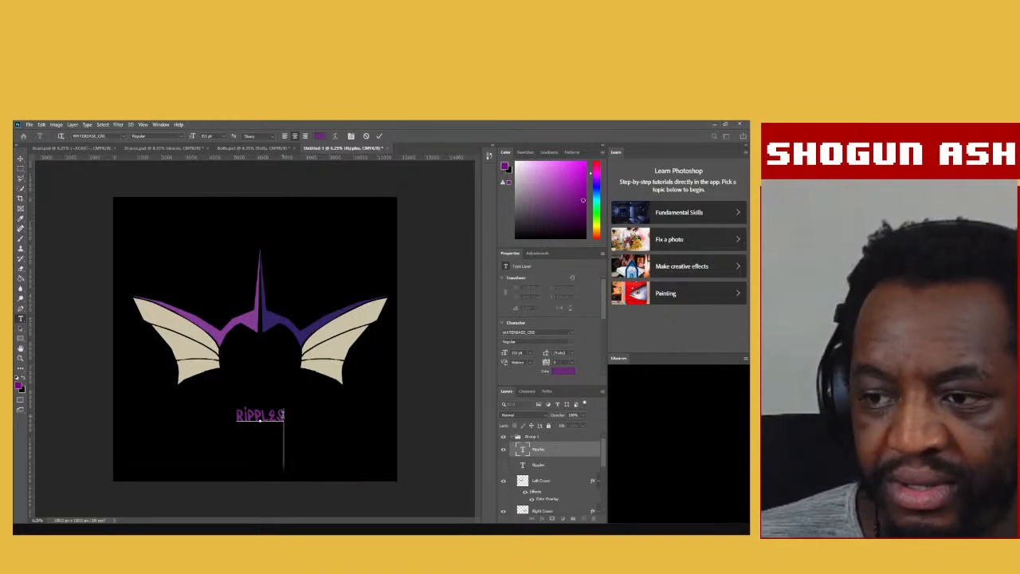
# Enlarge the whole WATERBASE RIPPLES title until it roughly fills the space beneath the ears, and commit it.
pyautogui.moveTo(288, 421); pyautogui.dragTo(228, 412)
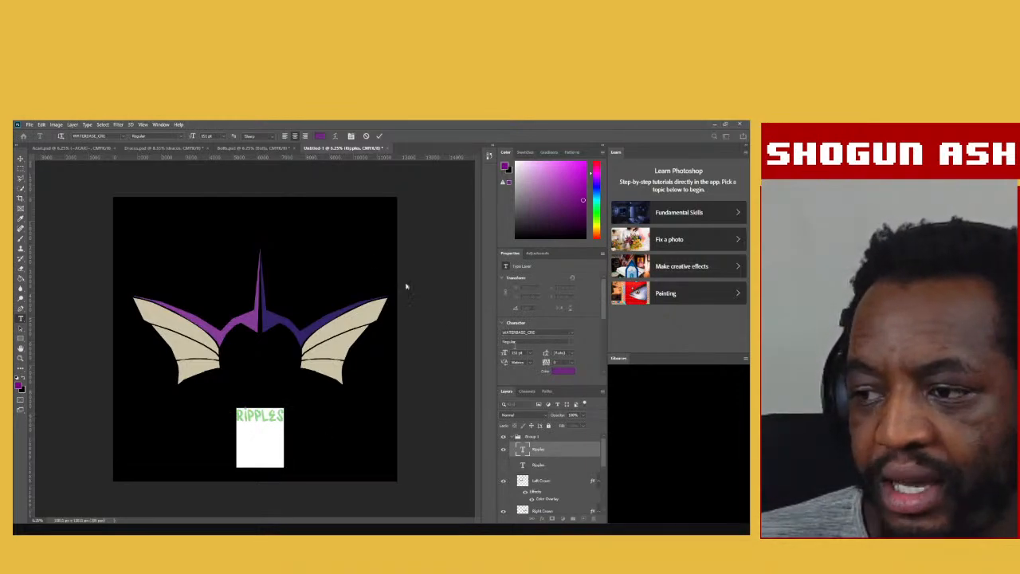
pyautogui.moveTo(194, 135); pyautogui.dragTo(272, 134)
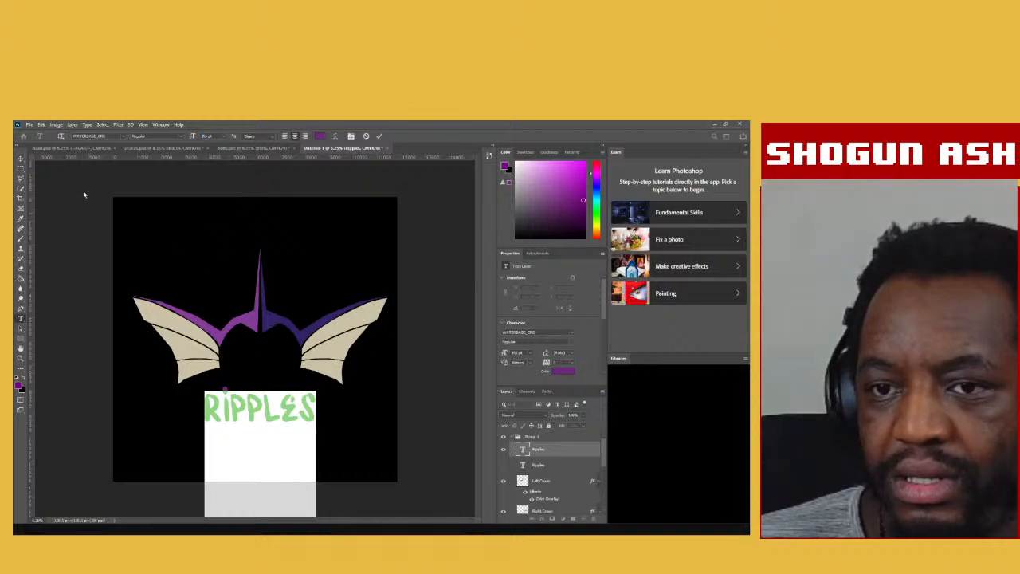
pyautogui.click(21, 159)
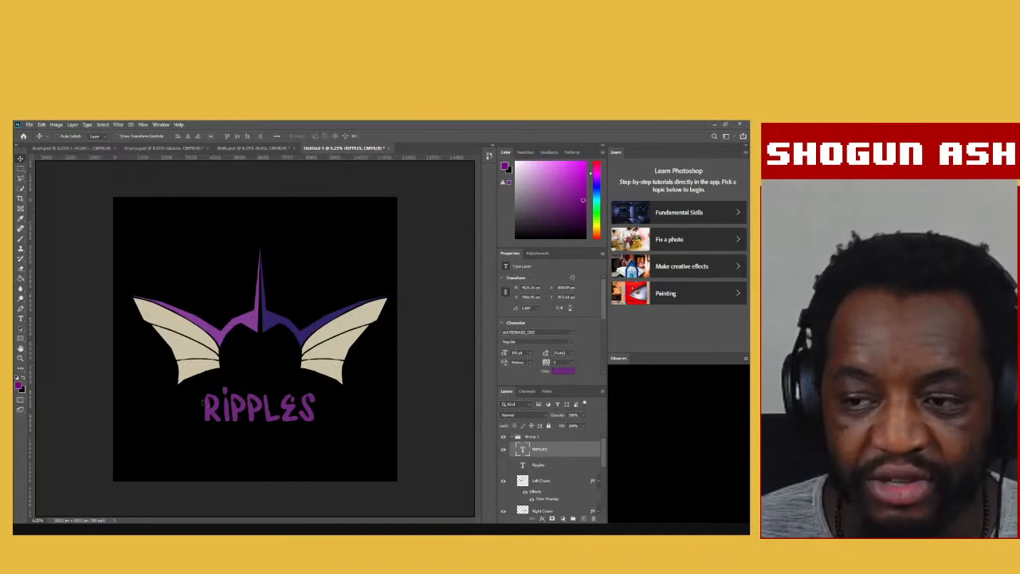
# Hide the WATERBASE RIPPLES text layer and show the original Ripples title layer instead.
pyautogui.click(502, 450)
pyautogui.click(503, 464)
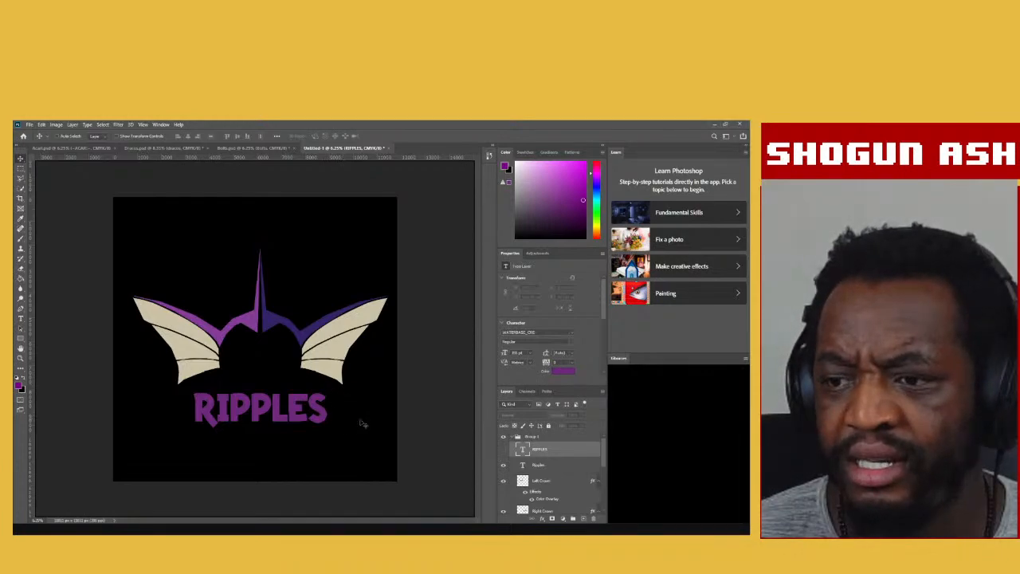
pyautogui.doubleClick(522, 450)
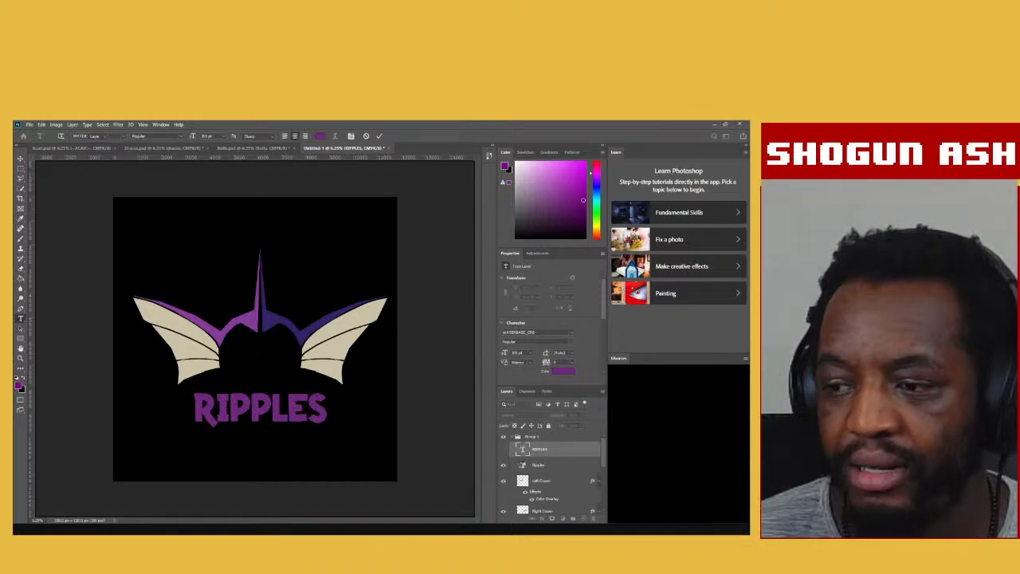
# Try an uppercase S at the end of the Ripples title, restore the lowercase s, and toggle the layer's visibility to compare.
pyautogui.click(522, 465)
pyautogui.doubleClick(522, 468)
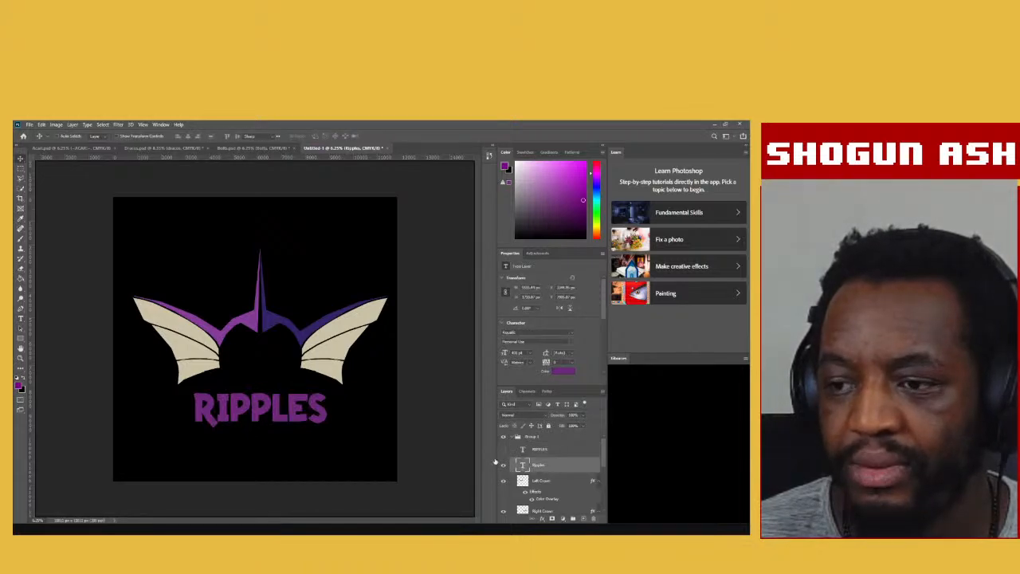
pyautogui.moveTo(310, 408); pyautogui.dragTo(326, 411)
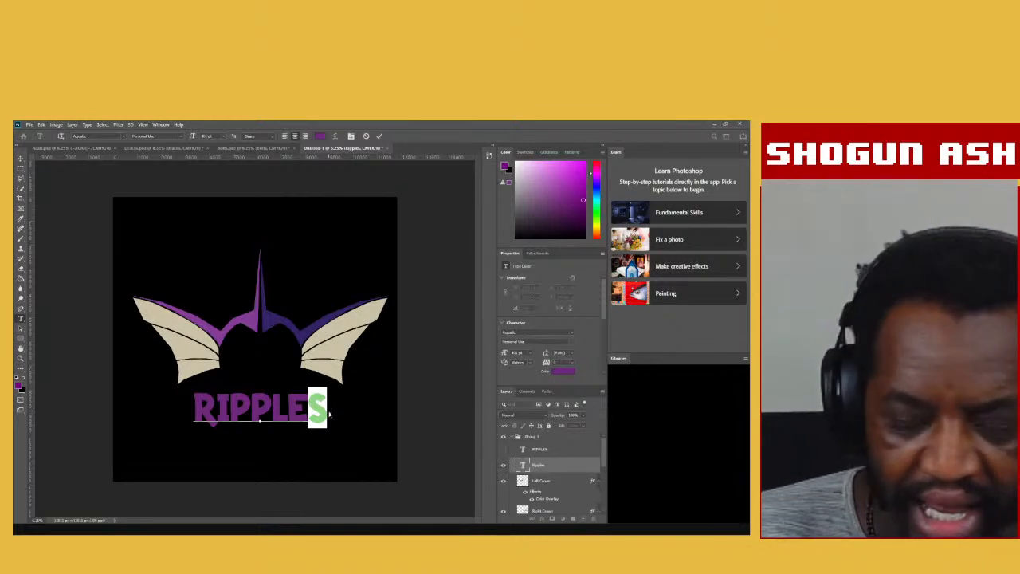
pyautogui.write('S')
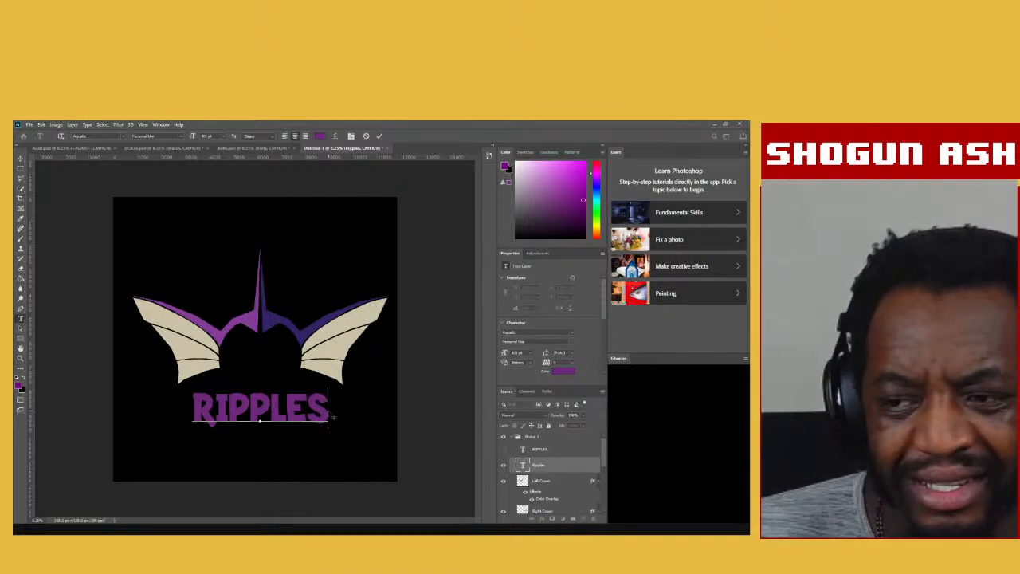
pyautogui.press('BackSpace')
pyautogui.write('s')
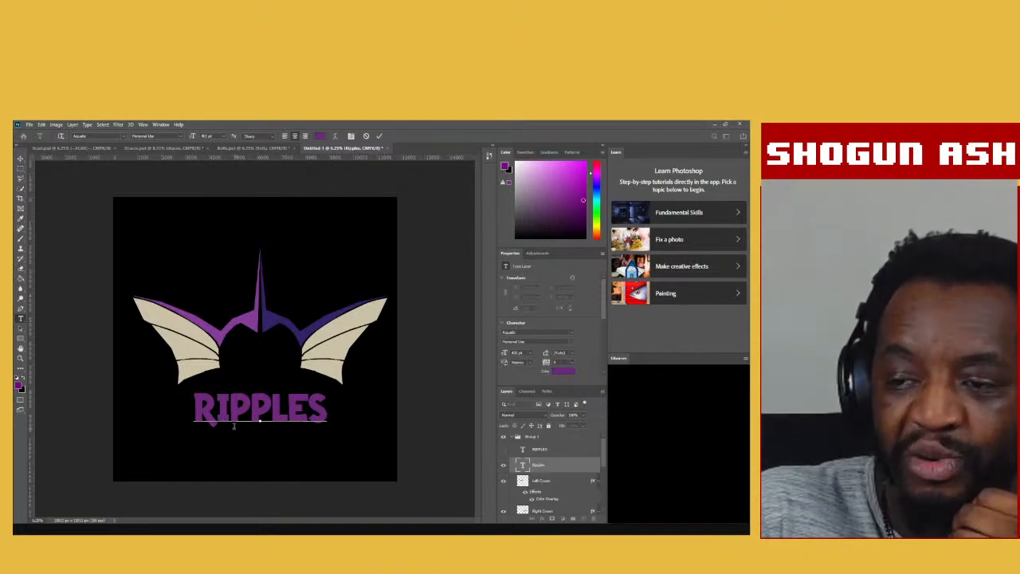
pyautogui.click(557, 466)
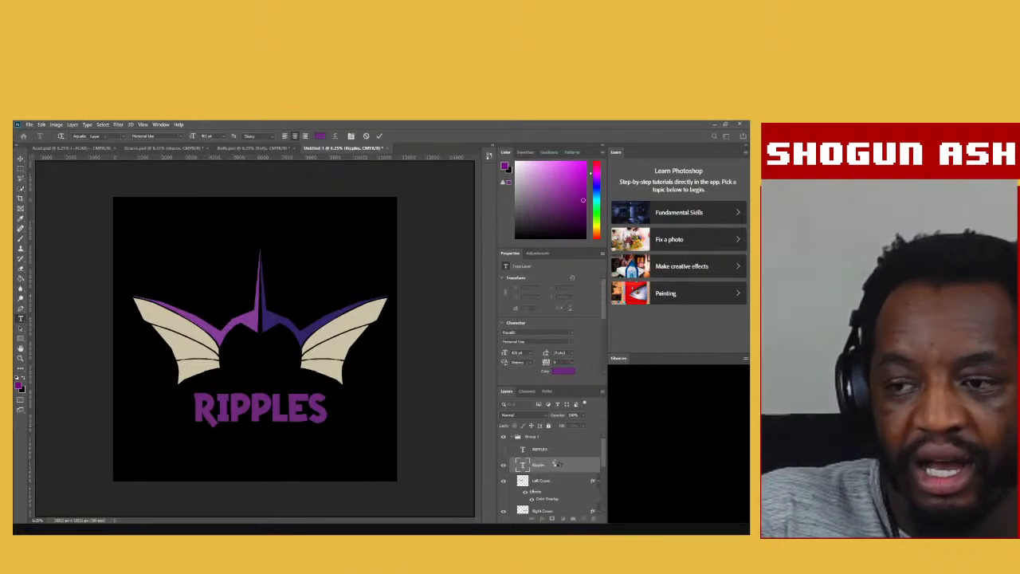
pyautogui.press('v')
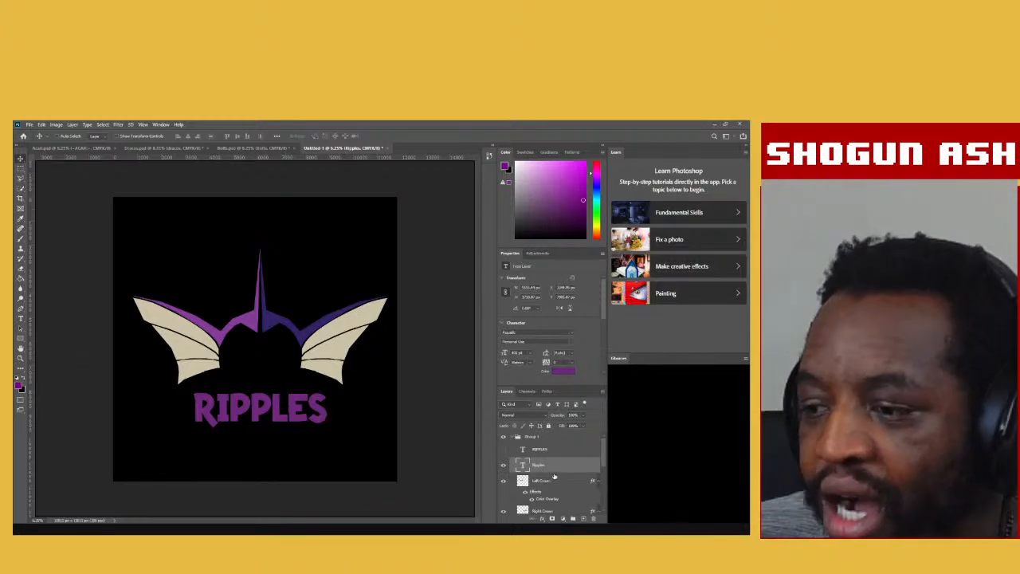
pyautogui.click(503, 465)
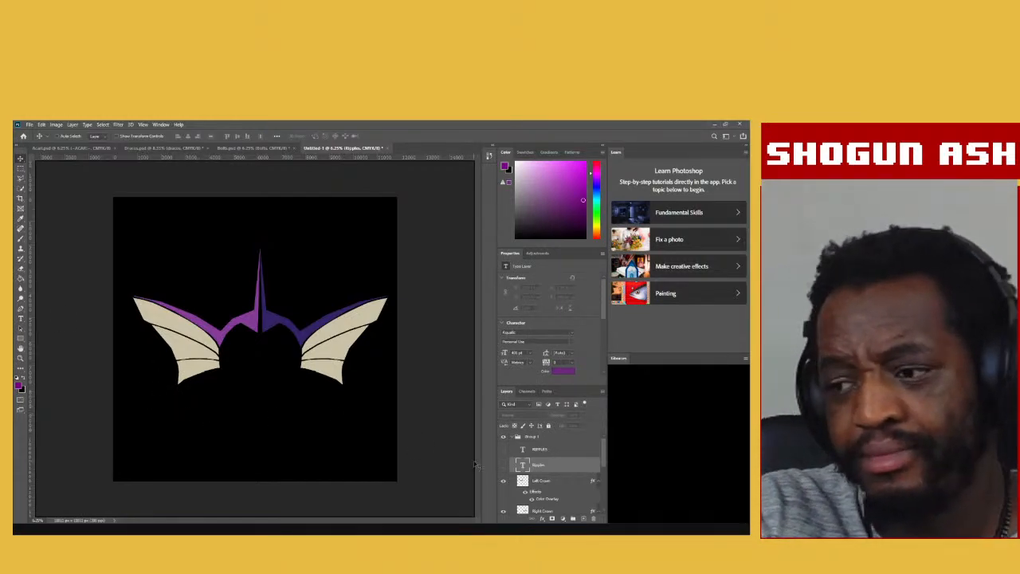
pyautogui.click(503, 467)
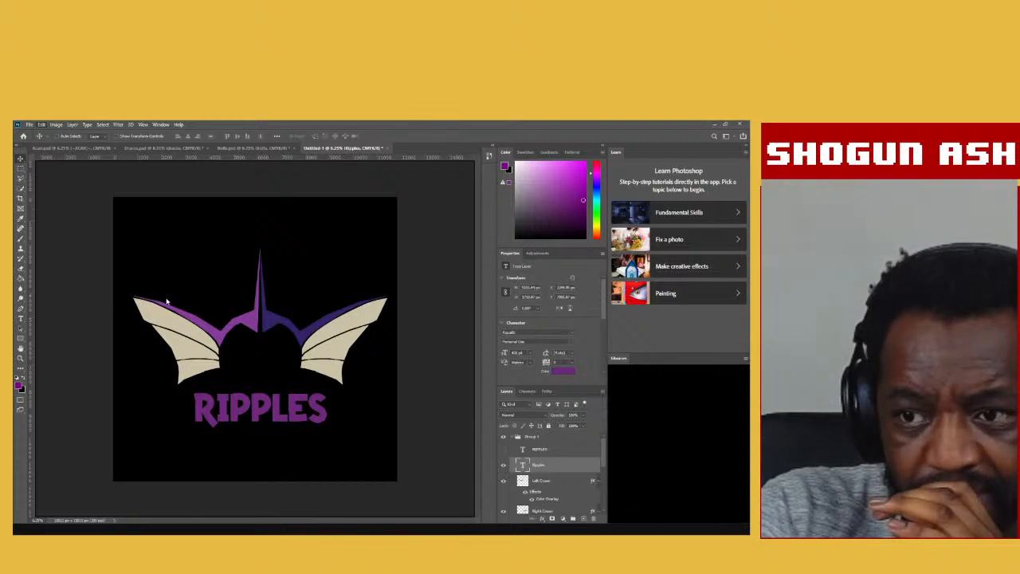
# Try skewing the upper edge of the Ripples title sideways with Free Transform, undoing each attempt.
pyautogui.hotkey('ctrl', 't')
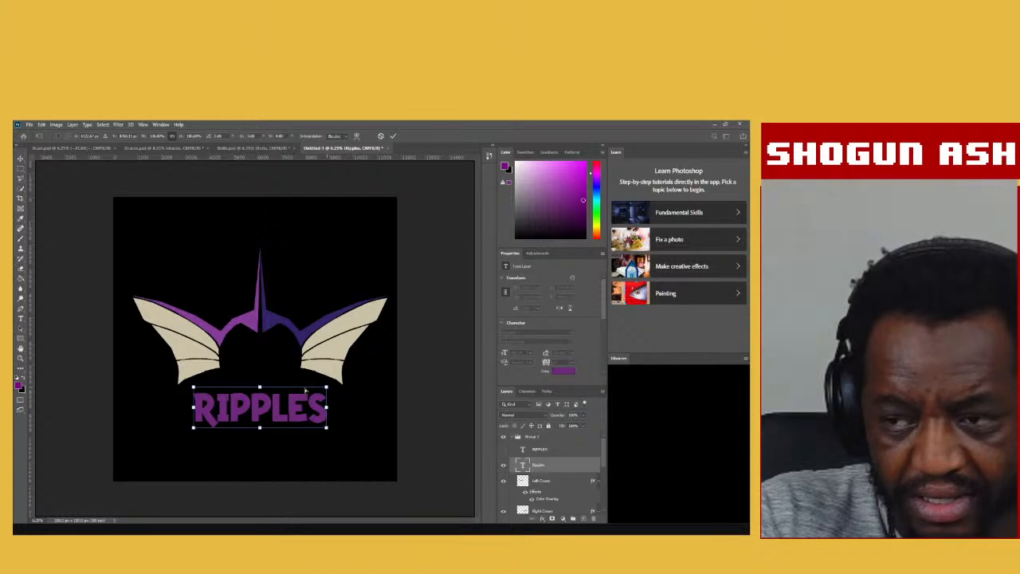
pyautogui.moveTo(326, 387); pyautogui.dragTo(305, 390)
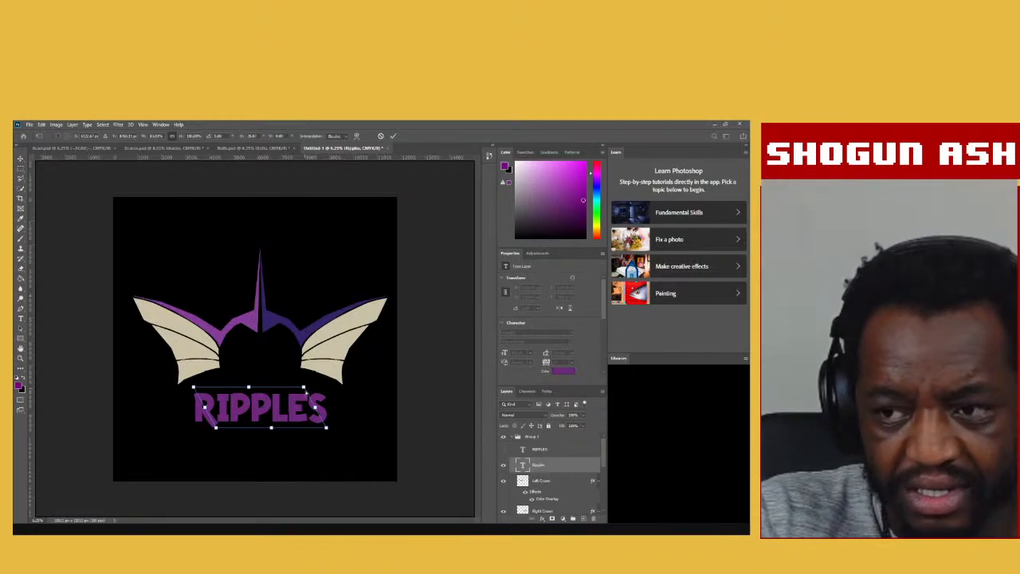
pyautogui.hotkey('ctrl', 'z')
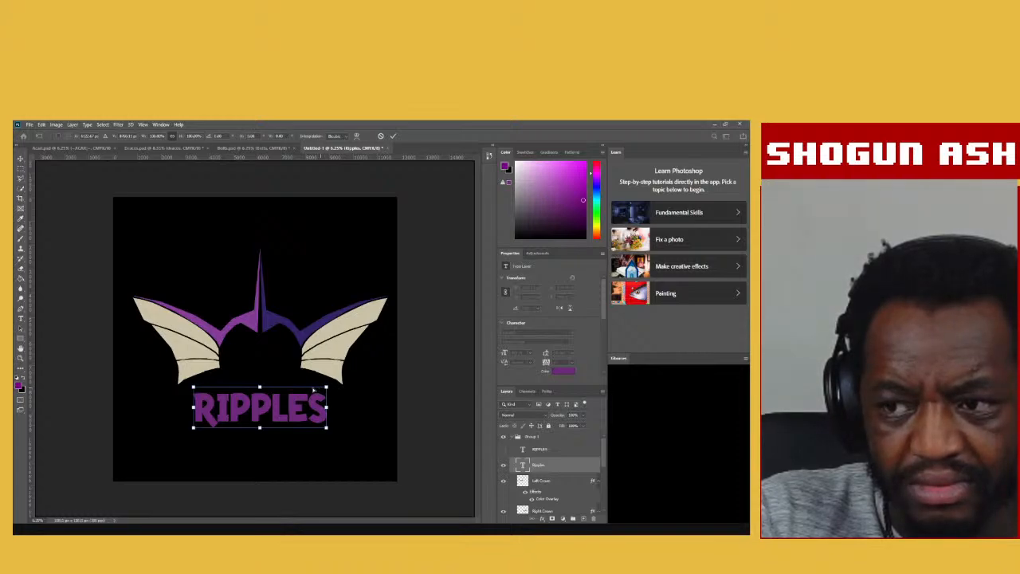
pyautogui.moveTo(326, 388); pyautogui.dragTo(311, 390)
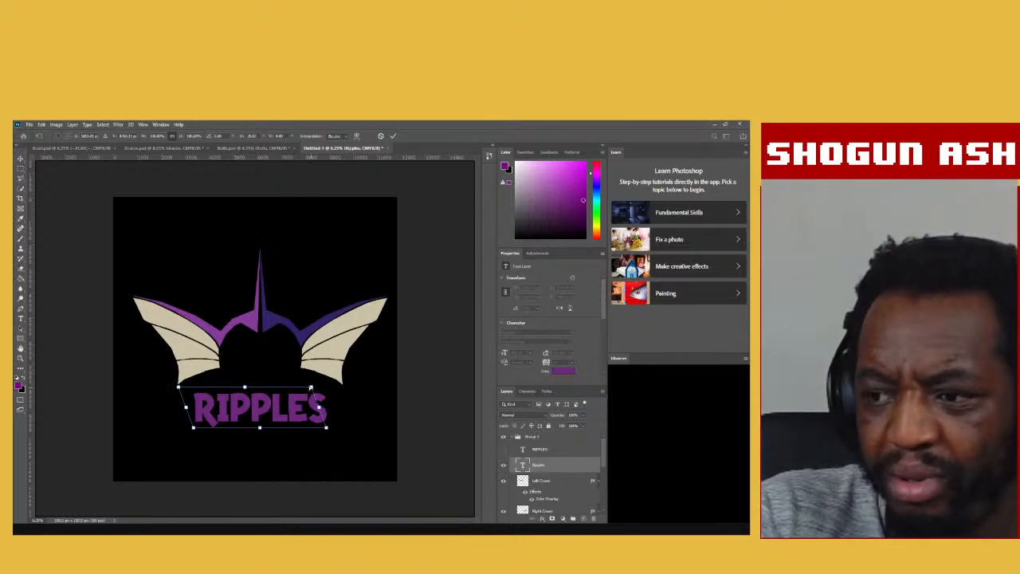
pyautogui.hotkey('ctrl', 'z')
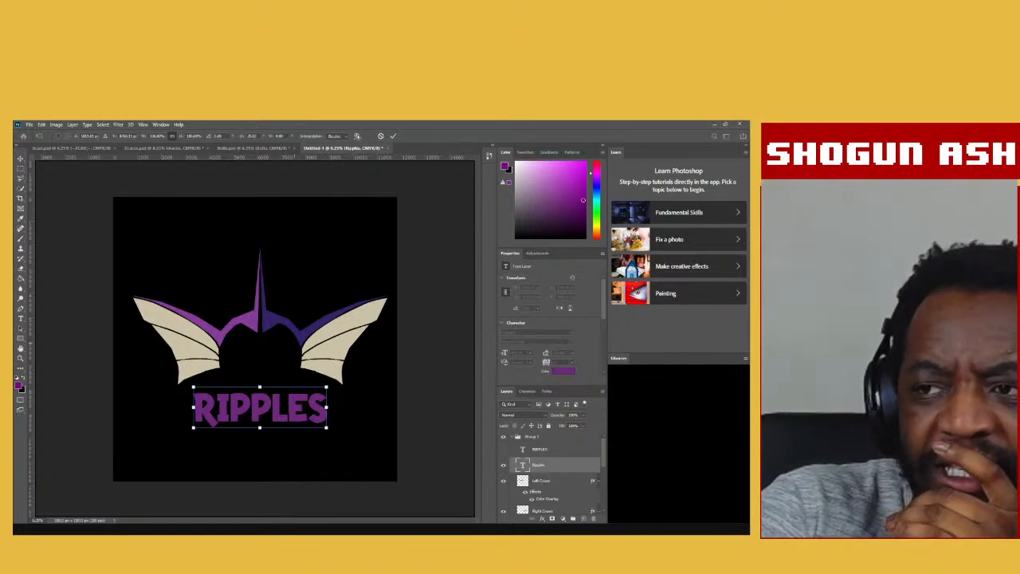
pyautogui.click(357, 136)
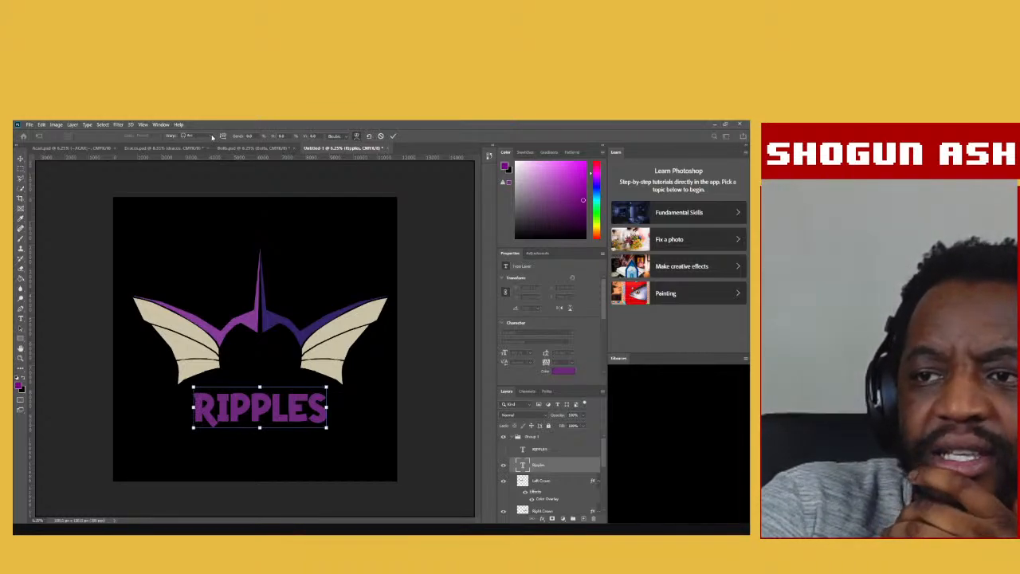
pyautogui.hotkey('ctrl', 't')
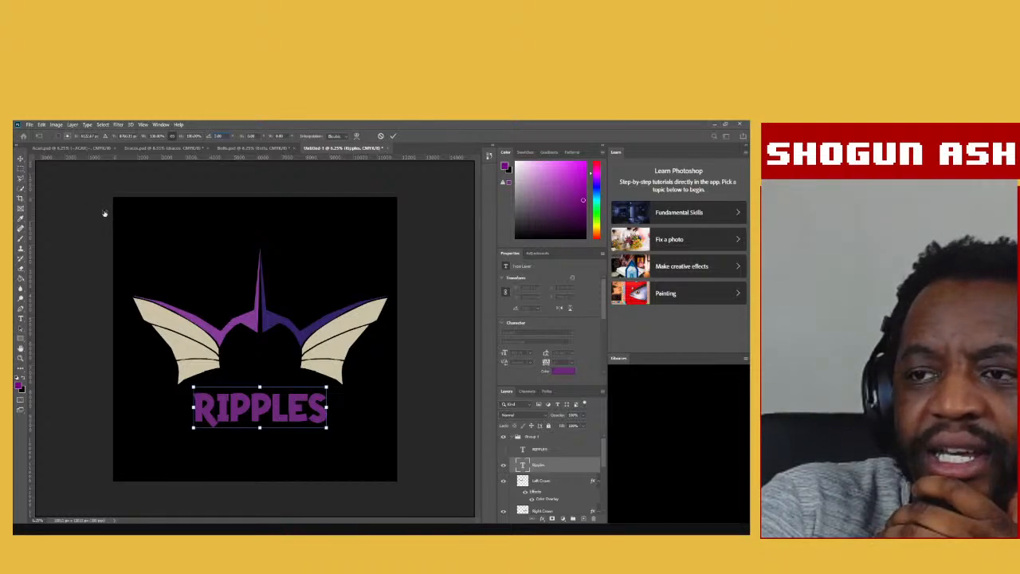
pyautogui.click(21, 158)
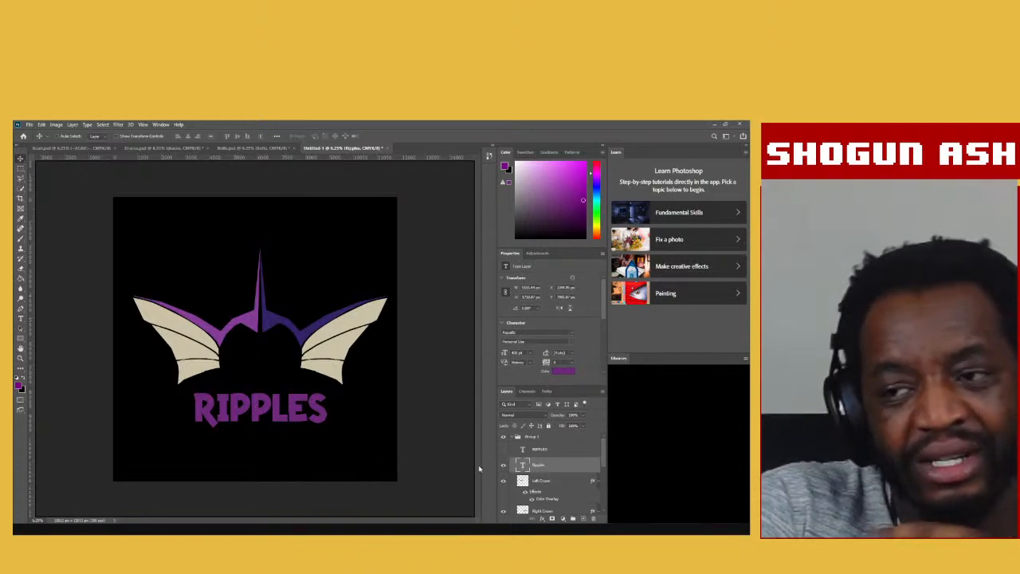
pyautogui.doubleClick(524, 464)
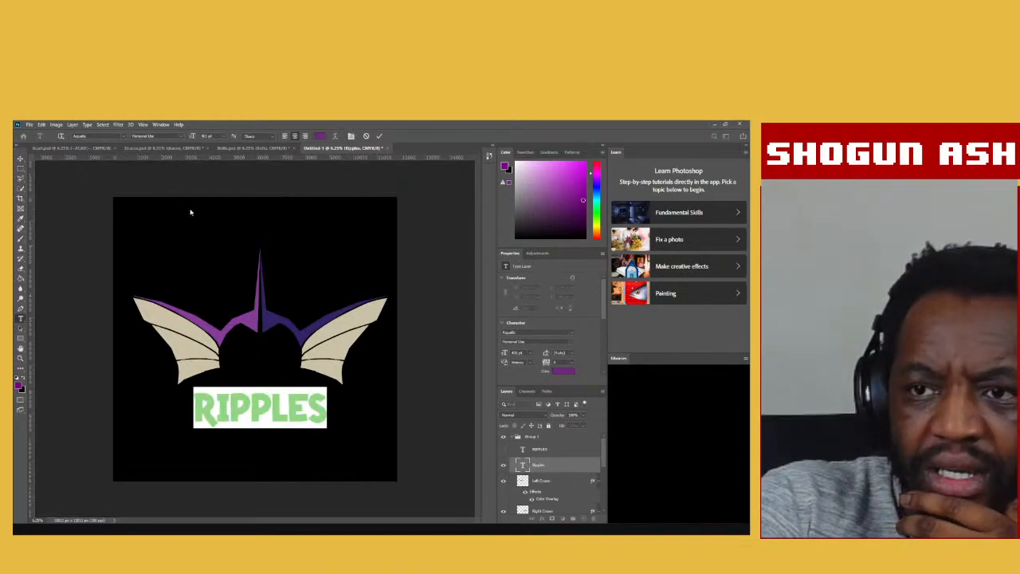
pyautogui.click(21, 158)
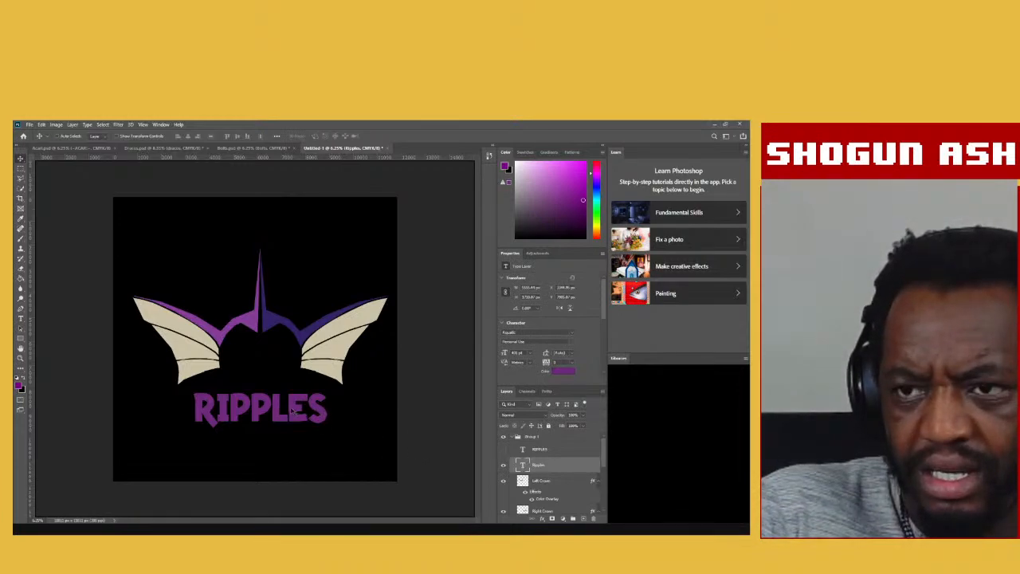
# Try again to slant the Ripples title's upper edge with two more Free Transform attempts, and cancel the last one.
pyautogui.hotkey('ctrl', 't')
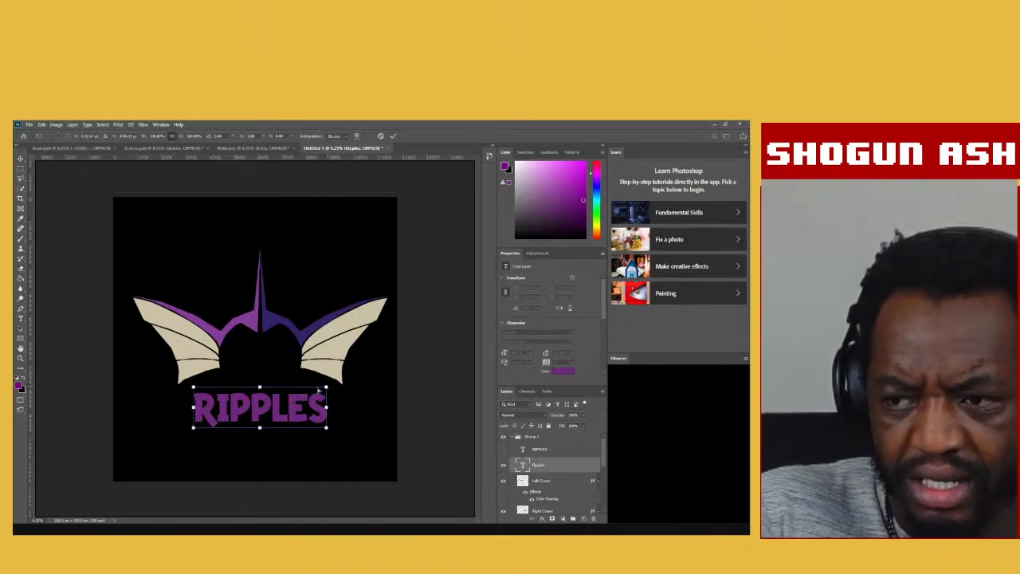
pyautogui.moveTo(305, 389); pyautogui.dragTo(305, 390)
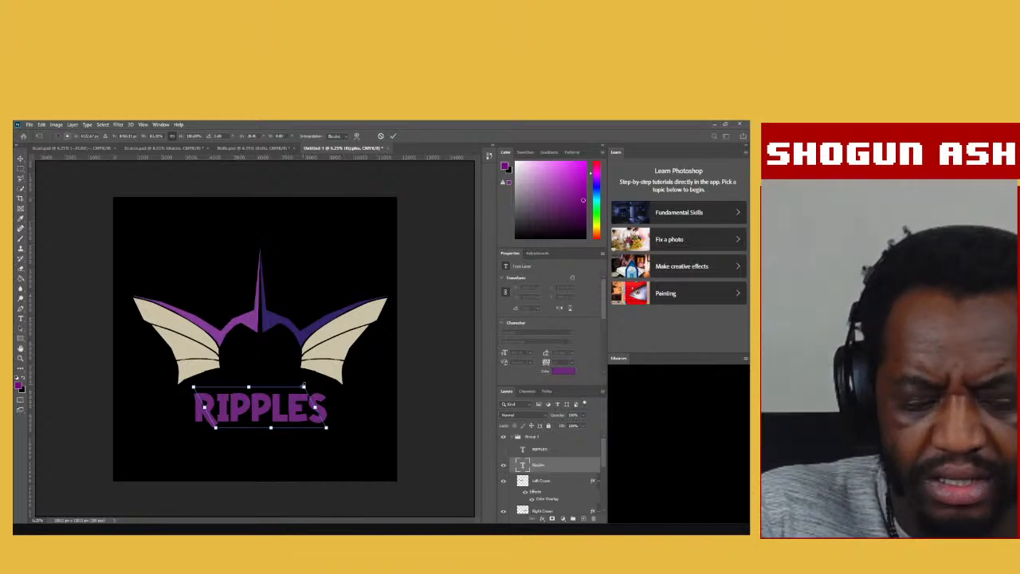
pyautogui.press('Return')
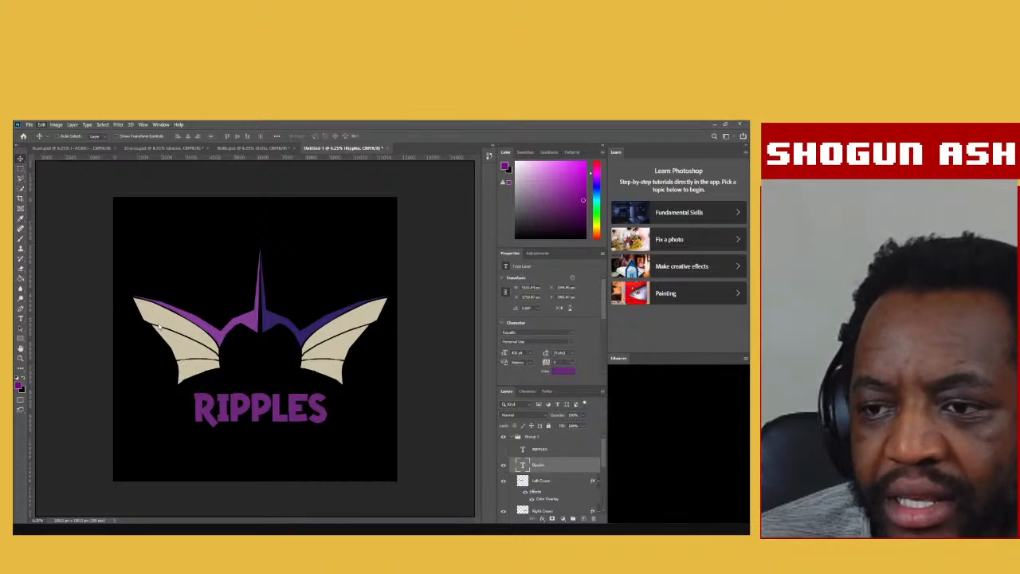
pyautogui.hotkey('ctrl', 't')
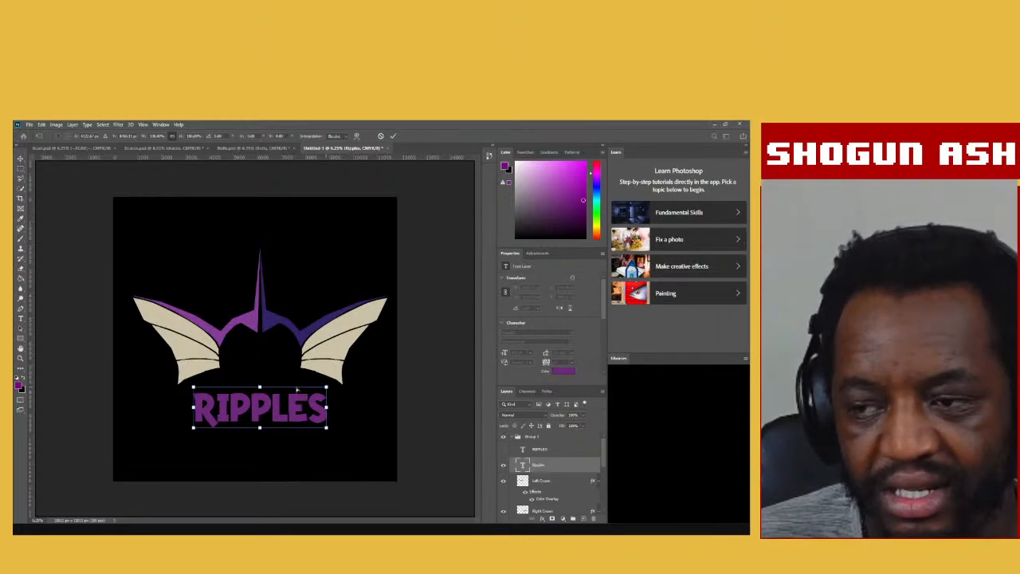
pyautogui.moveTo(326, 387); pyautogui.dragTo(297, 388)
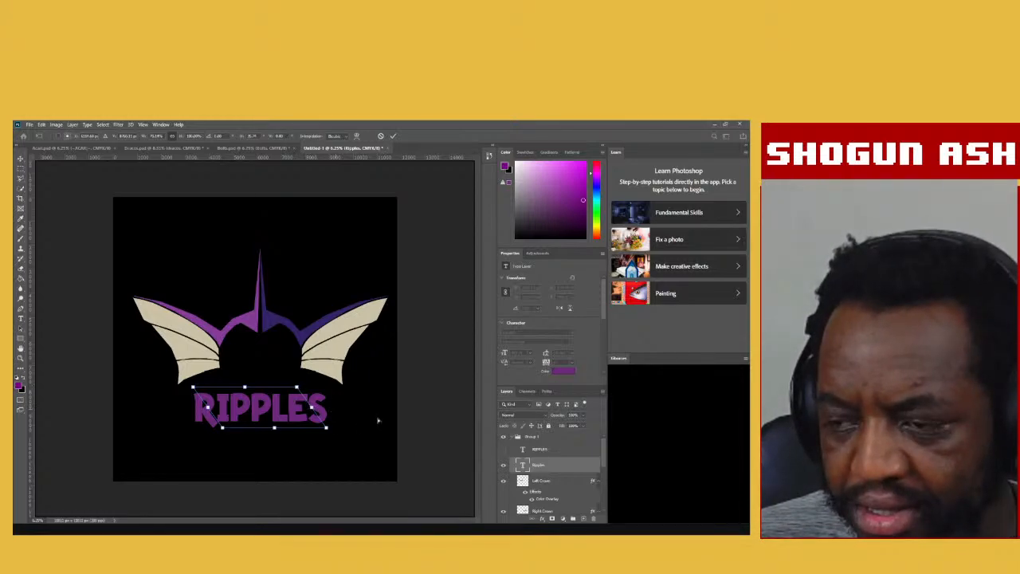
pyautogui.press('Escape')
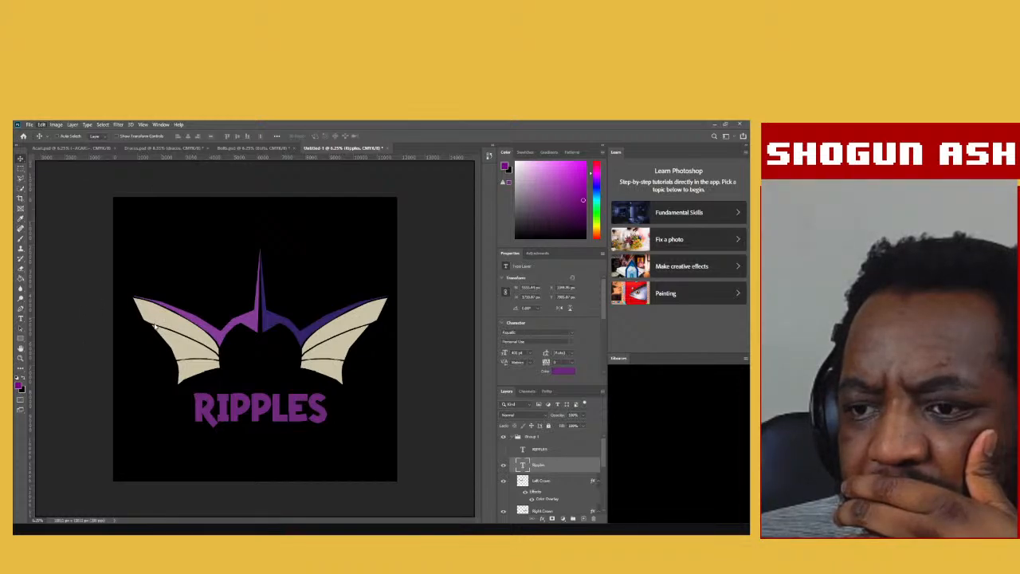
# Preview the Arc and Arc Upper warp styles on the Ripples title and leave the warp without bending the text.
pyautogui.hotkey('ctrl', 't')
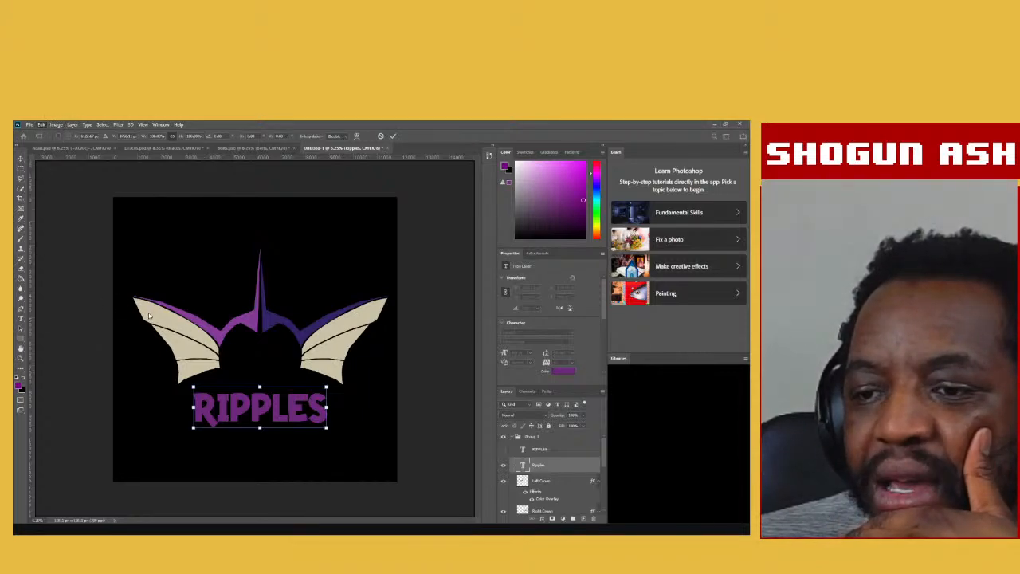
pyautogui.click(150, 355)
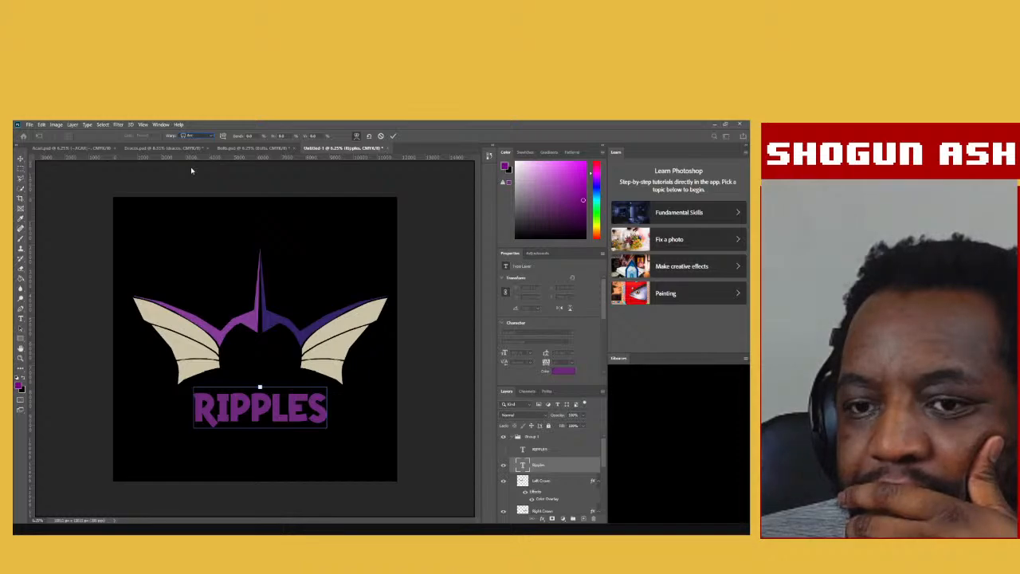
pyautogui.press('Down')
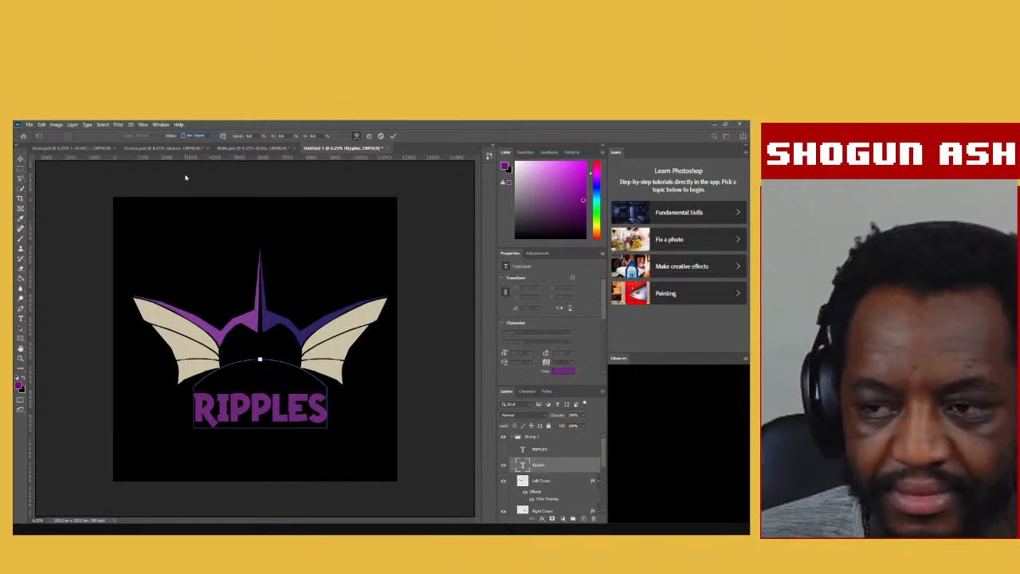
pyautogui.press('Down')
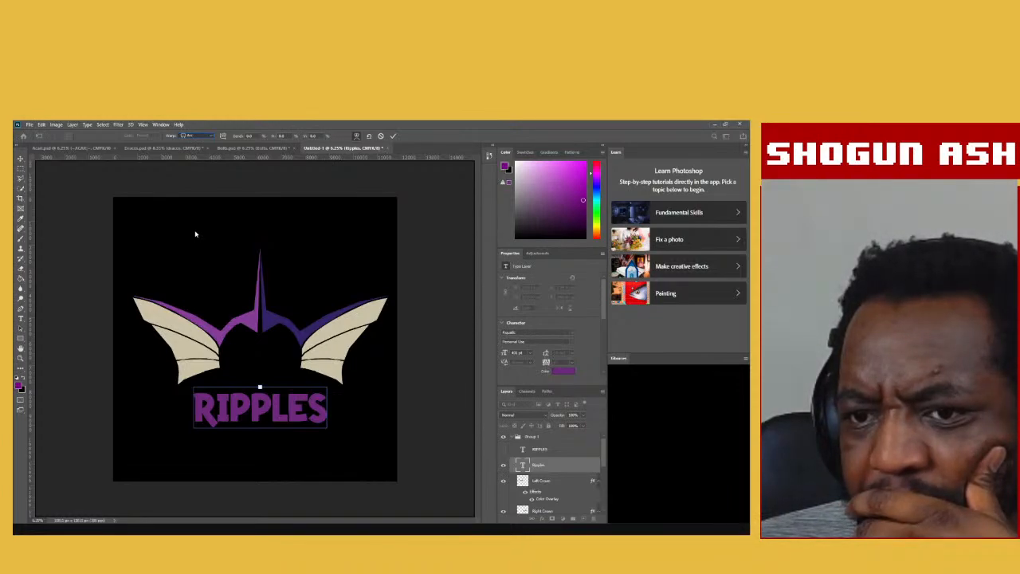
pyautogui.click(441, 273)
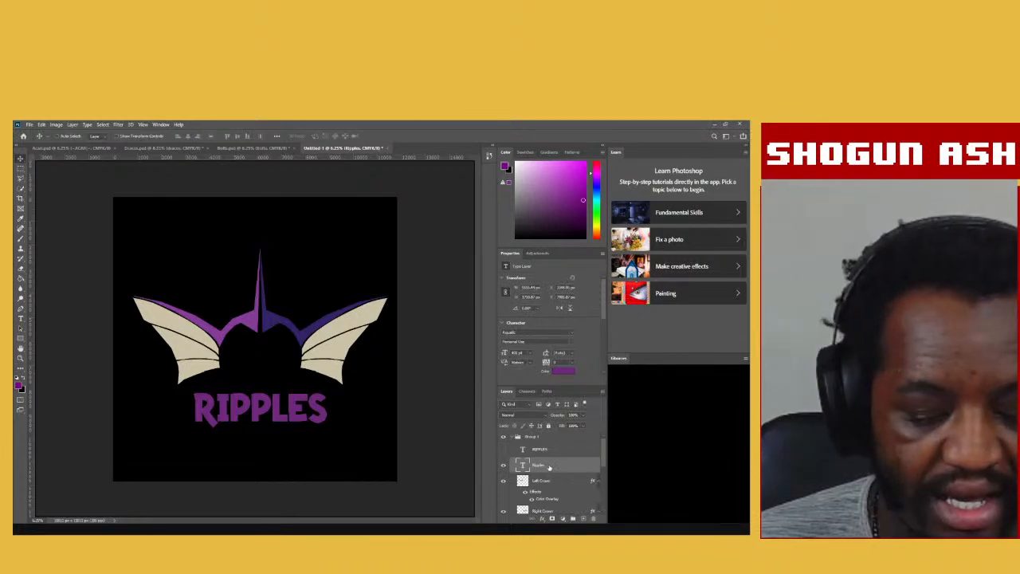
# Warp the Ripples title with the Arc style, bending it upward into an arch beneath the fins.
pyautogui.hotkey('ctrl', 't')
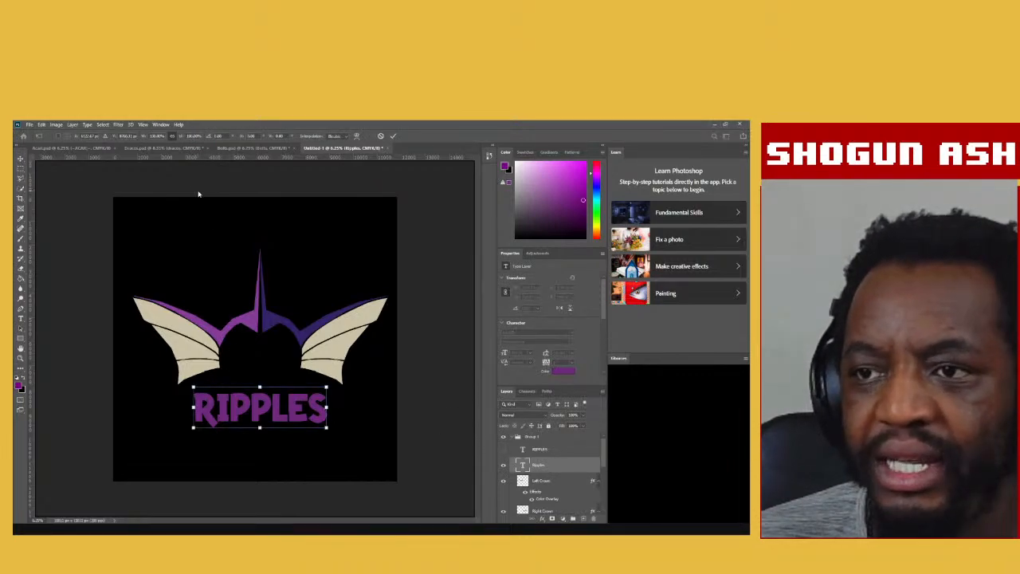
pyautogui.click(356, 137)
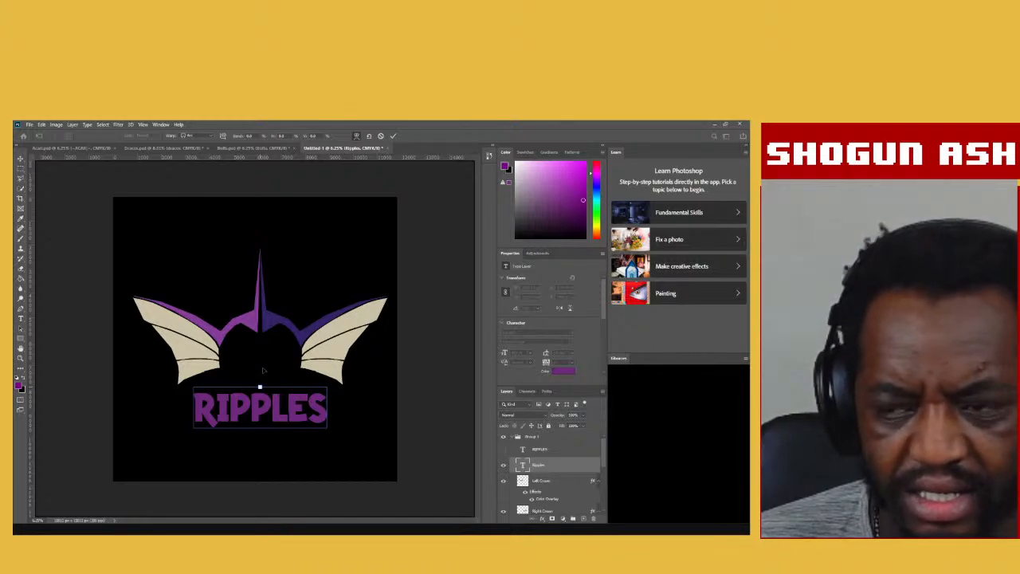
pyautogui.moveTo(260, 388); pyautogui.dragTo(265, 360)
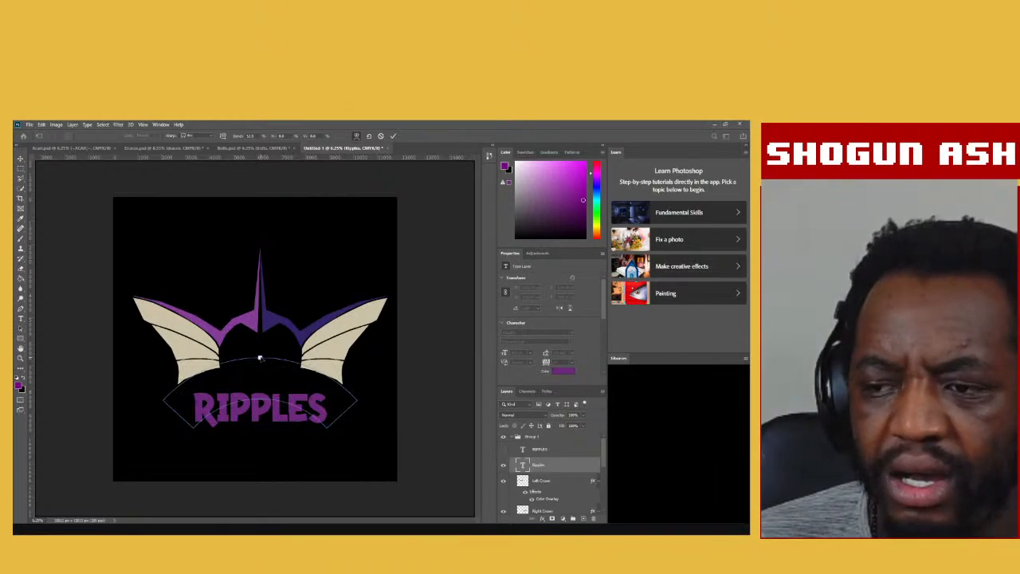
pyautogui.press('Return')
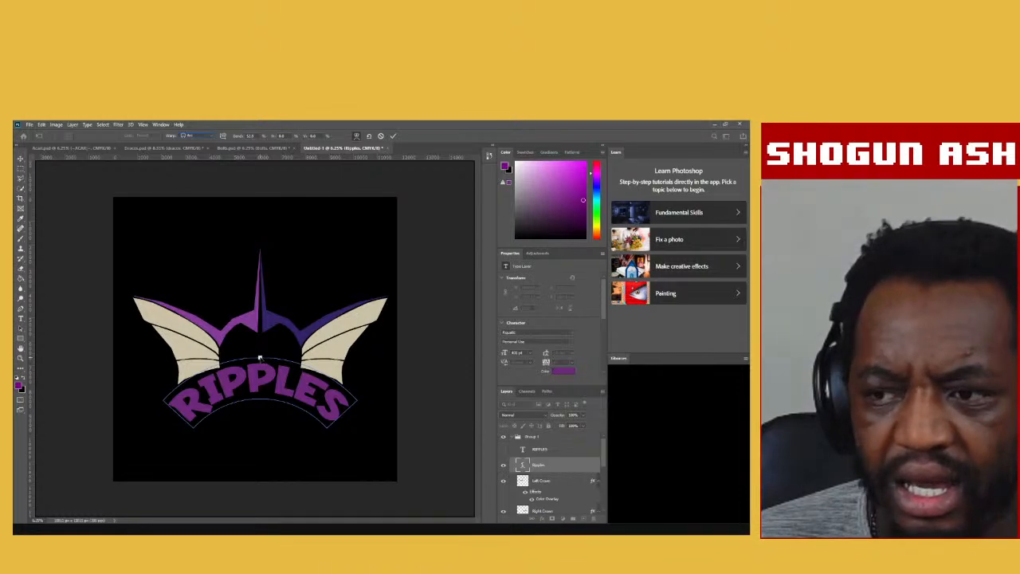
# Flatten the arched Ripples title and try slanting its upper edge inward with Free Transform.
pyautogui.moveTo(259, 359); pyautogui.dragTo(259, 387)
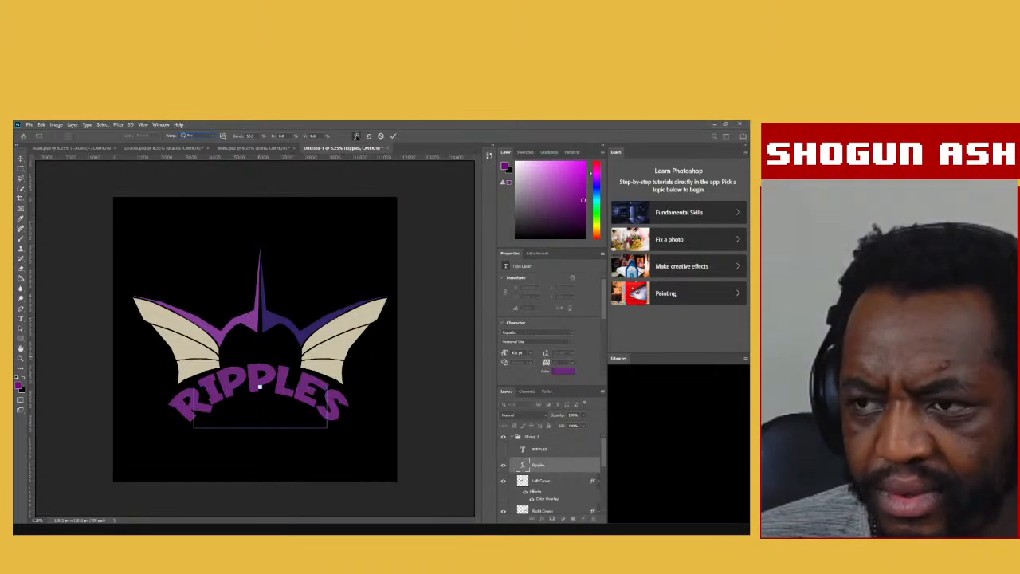
pyautogui.click(356, 136)
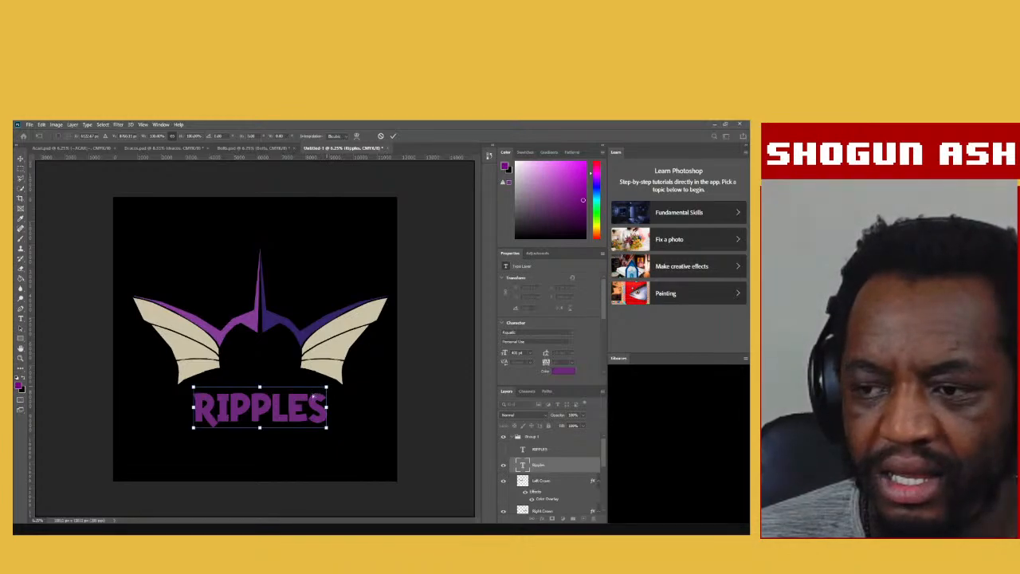
pyautogui.moveTo(326, 387); pyautogui.dragTo(313, 391)
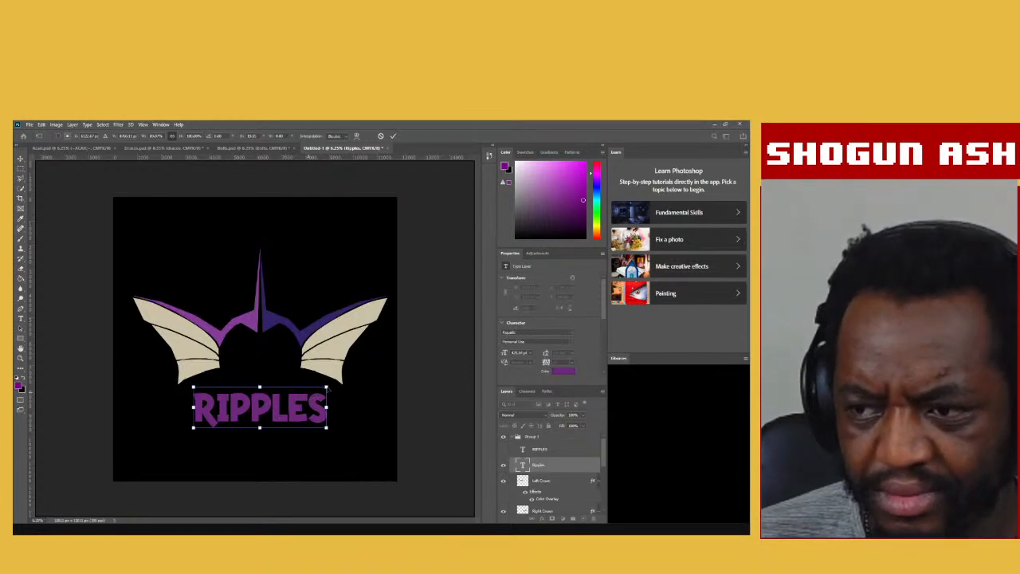
pyautogui.moveTo(325, 387); pyautogui.dragTo(307, 390)
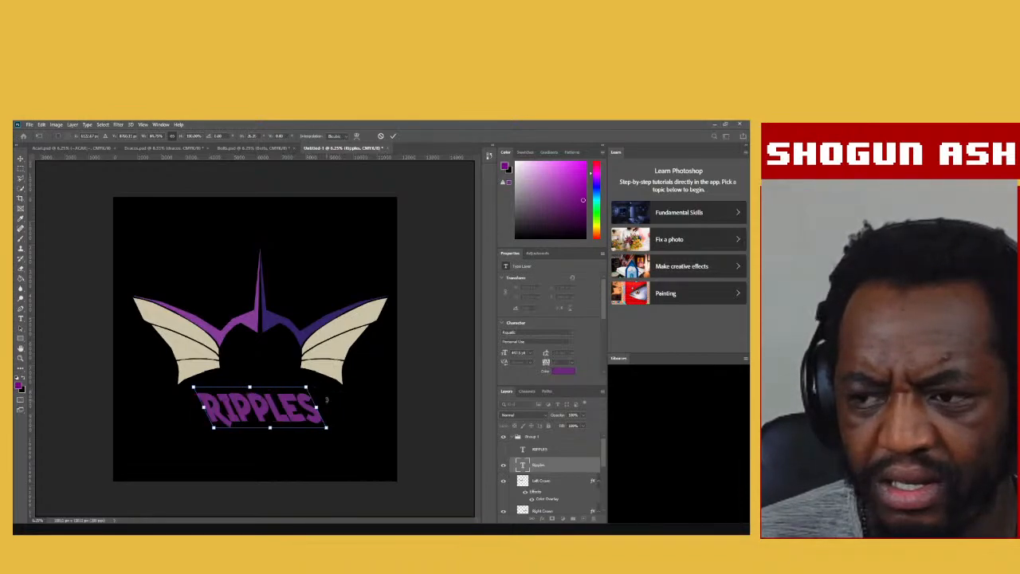
pyautogui.press('Return')
# Try further sideways skews of the straight Ripples title's upper edge, undoing each attempt.
pyautogui.hotkey('ctrl', 't')
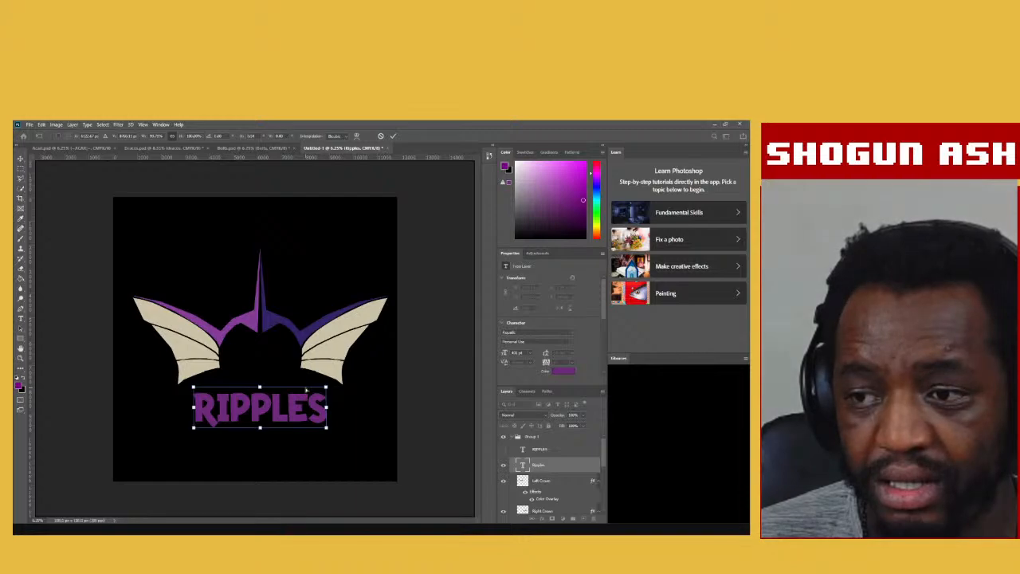
pyautogui.moveTo(325, 388); pyautogui.dragTo(306, 389)
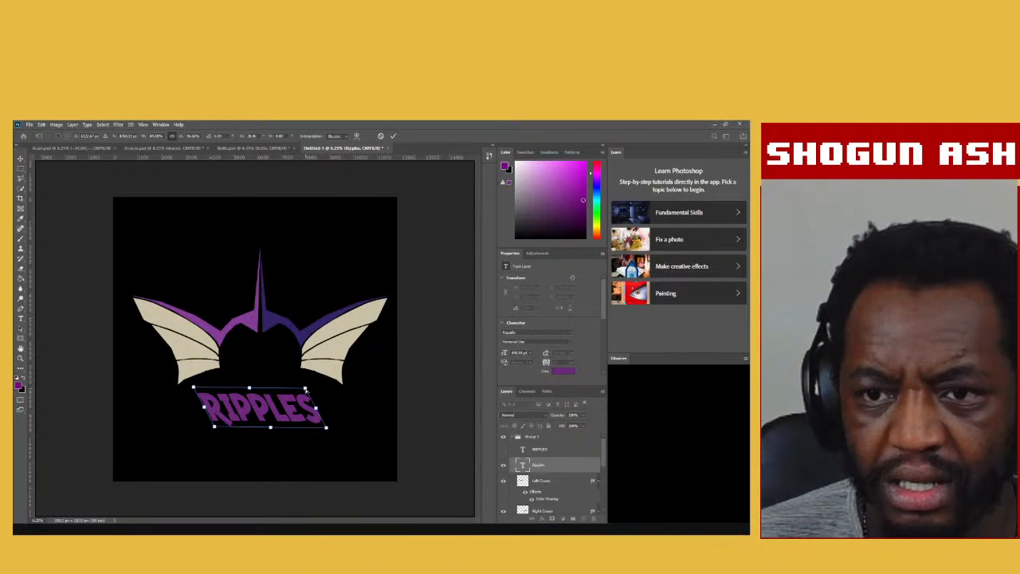
pyautogui.hotkey('ctrl', 'z')
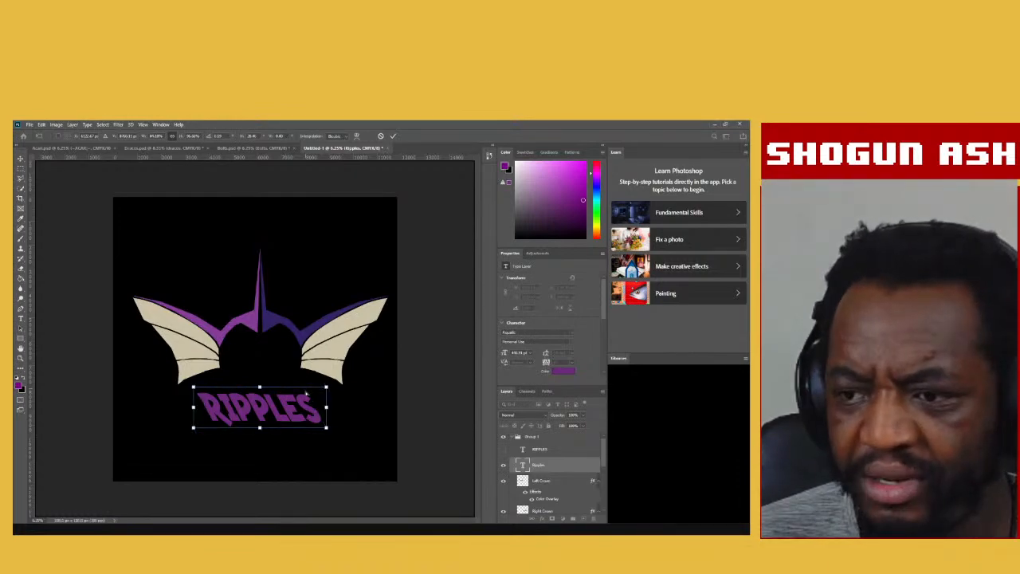
pyautogui.hotkey('ctrl', 'z')
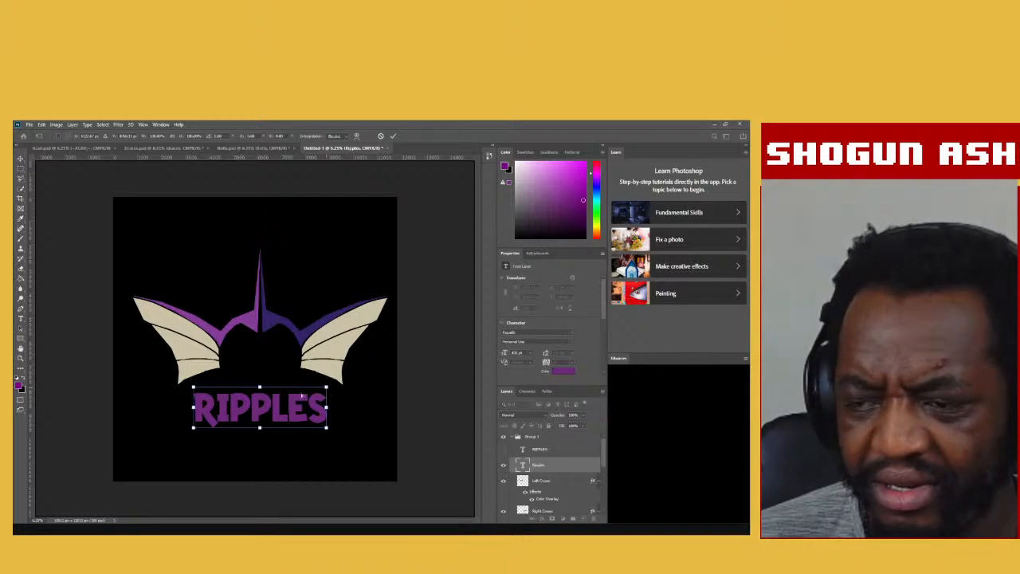
pyautogui.moveTo(326, 387); pyautogui.dragTo(301, 395)
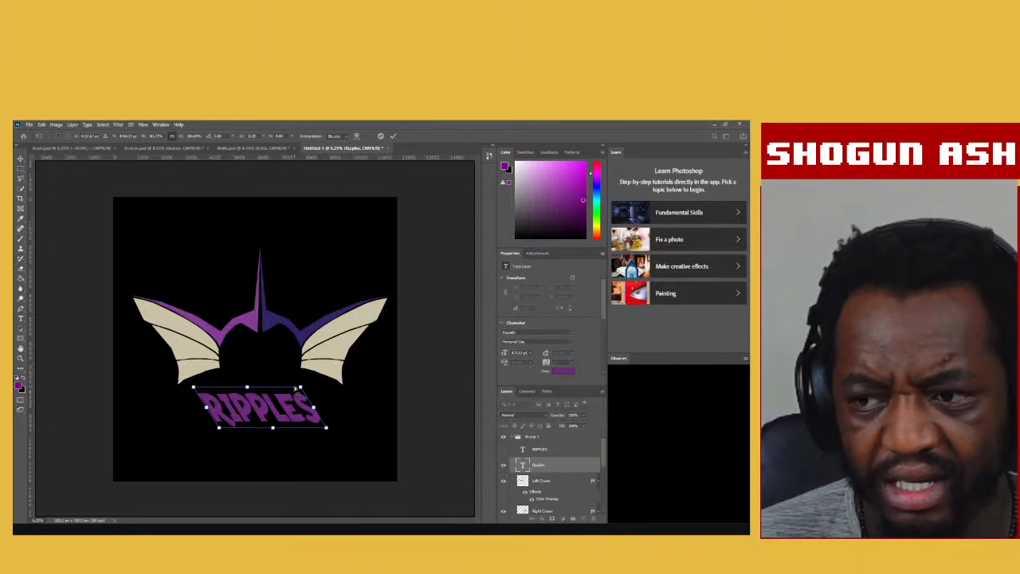
pyautogui.hotkey('ctrl', 'z')
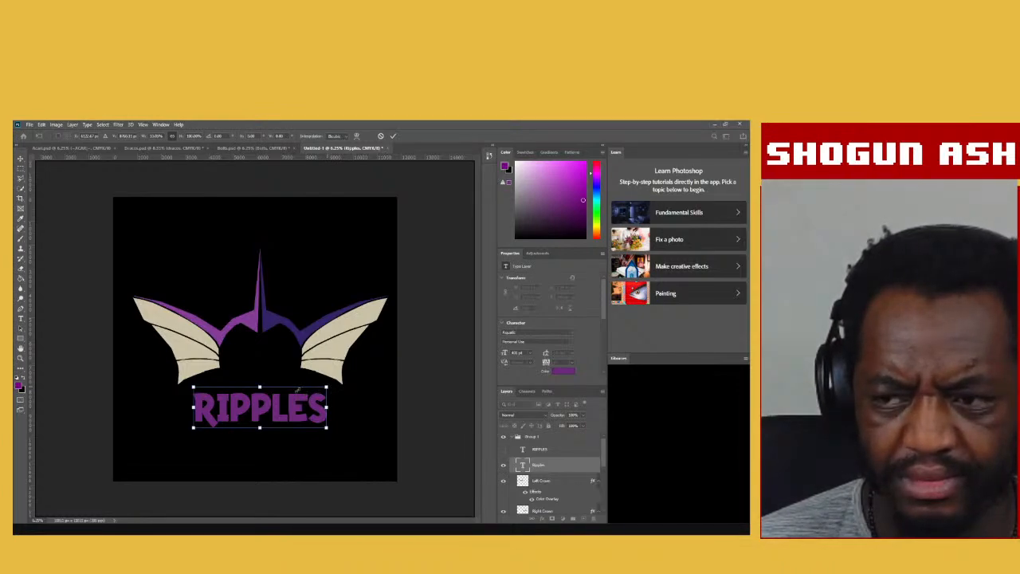
# Try narrowing the Ripples title beneath the fins with Free Transform.
pyautogui.moveTo(305, 390); pyautogui.dragTo(285, 390)
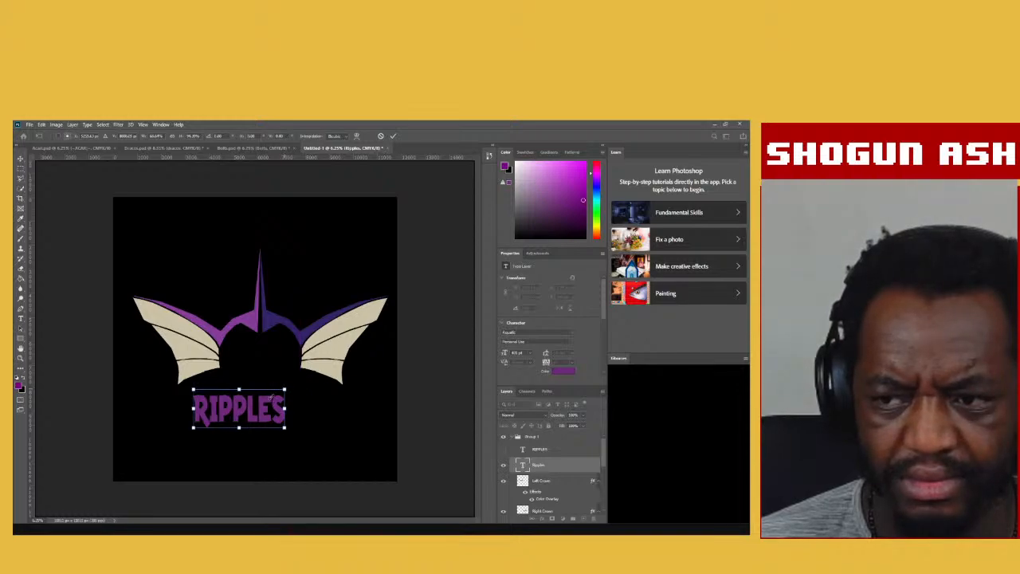
pyautogui.moveTo(271, 397); pyautogui.dragTo(299, 388)
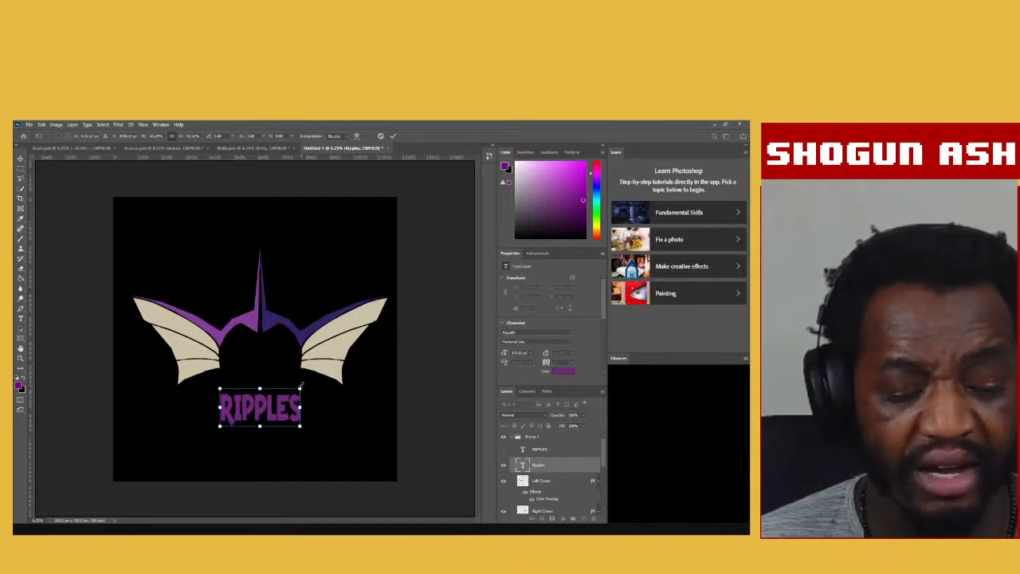
pyautogui.press('Return')
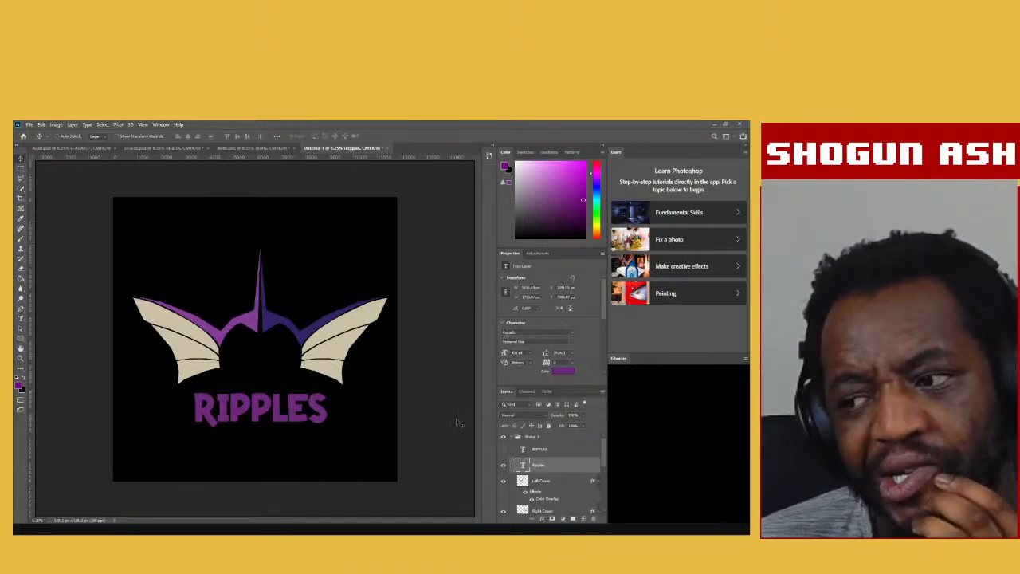
# Warp the Ripples title with the Arc style into an upward arch following the fins' lower edges, and check the logo with the title hidden and shown.
pyautogui.hotkey('ctrl', 't')
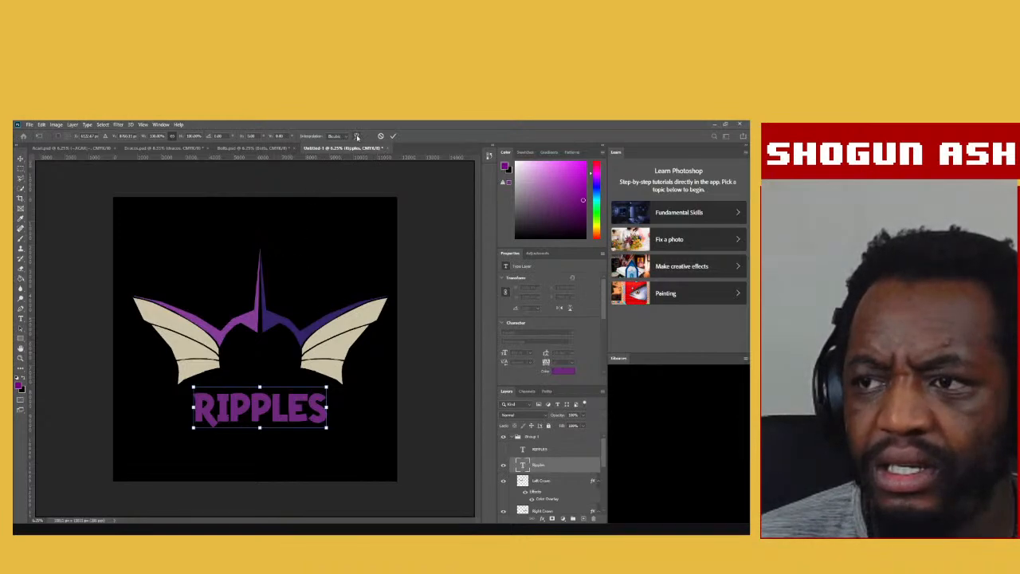
pyautogui.click(356, 136)
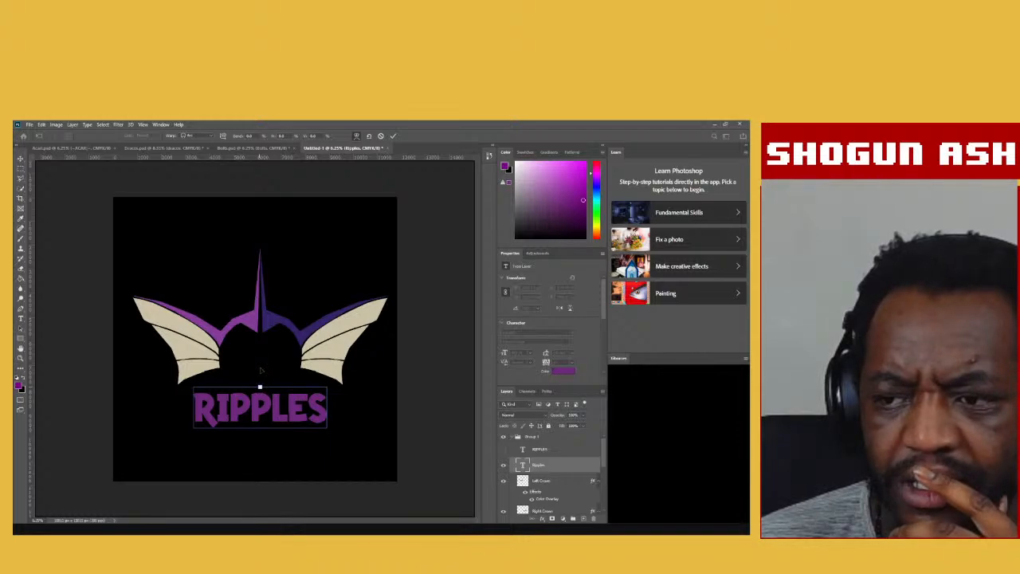
pyautogui.moveTo(260, 386); pyautogui.dragTo(261, 371)
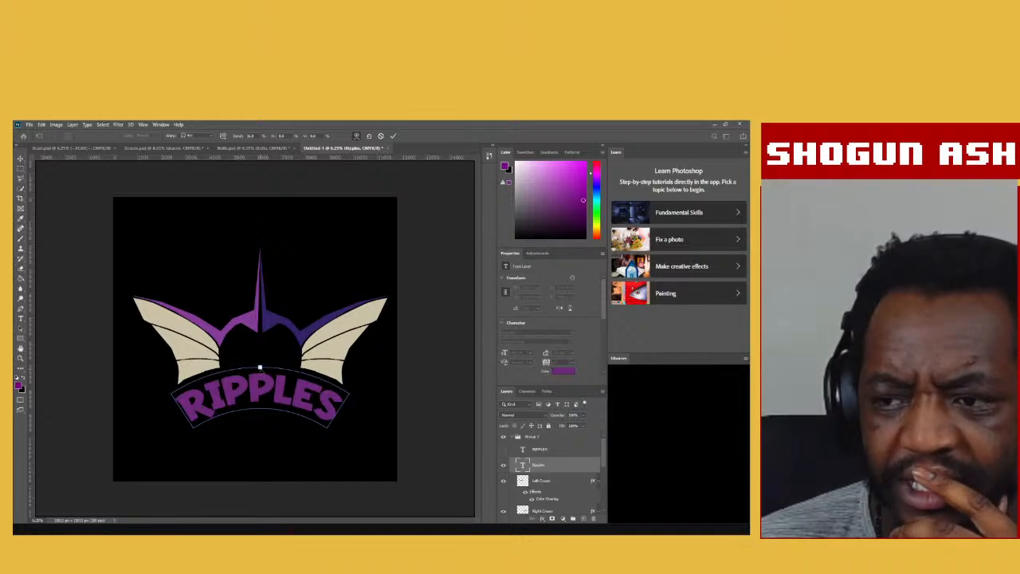
pyautogui.moveTo(260, 369); pyautogui.dragTo(260, 392)
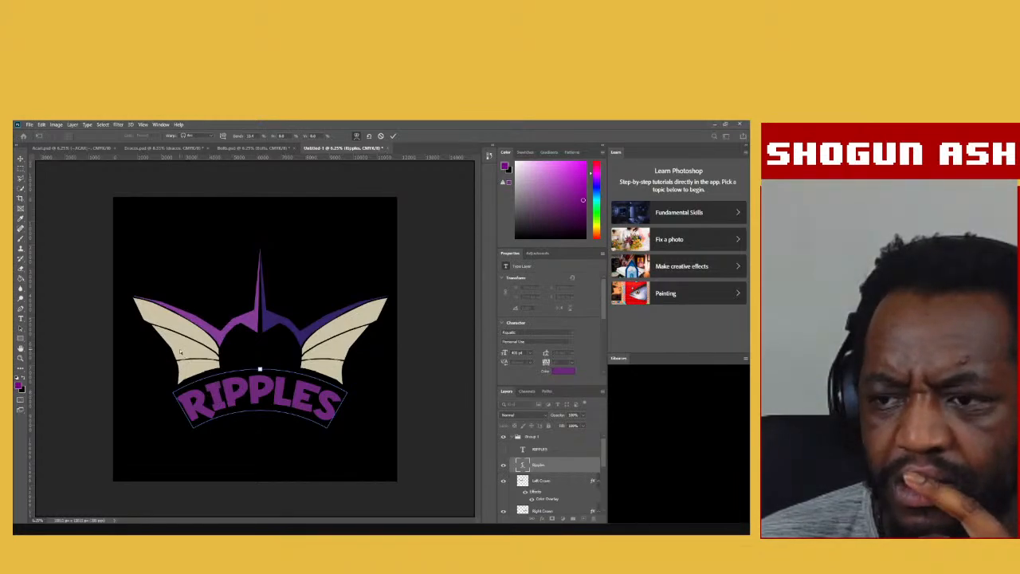
pyautogui.click(21, 159)
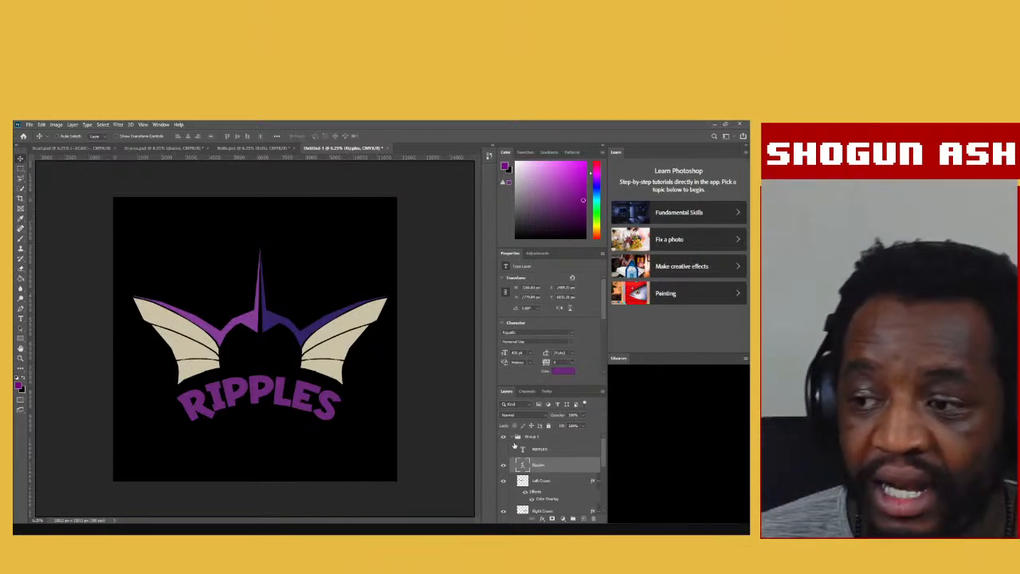
pyautogui.click(503, 466)
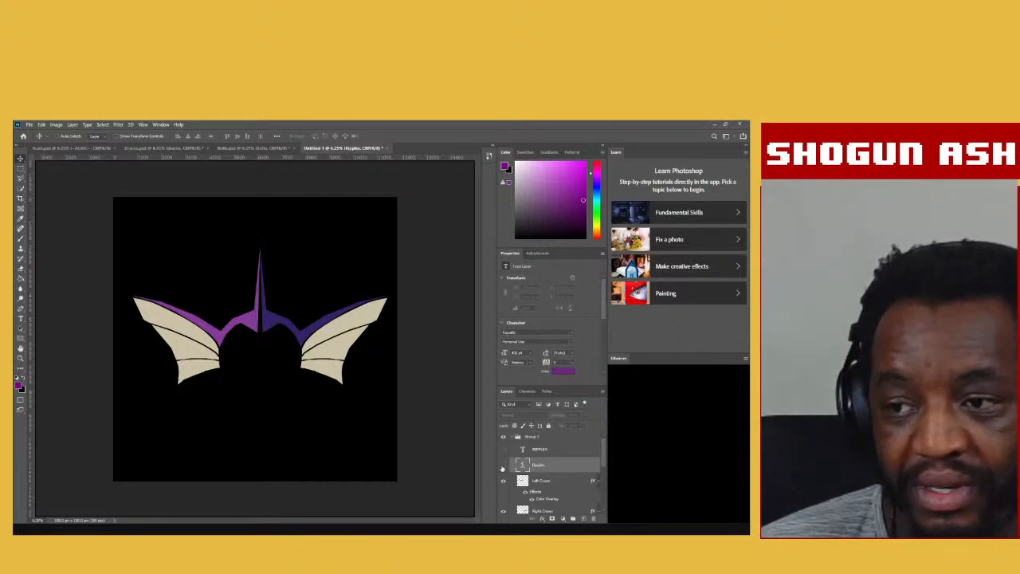
pyautogui.click(503, 466)
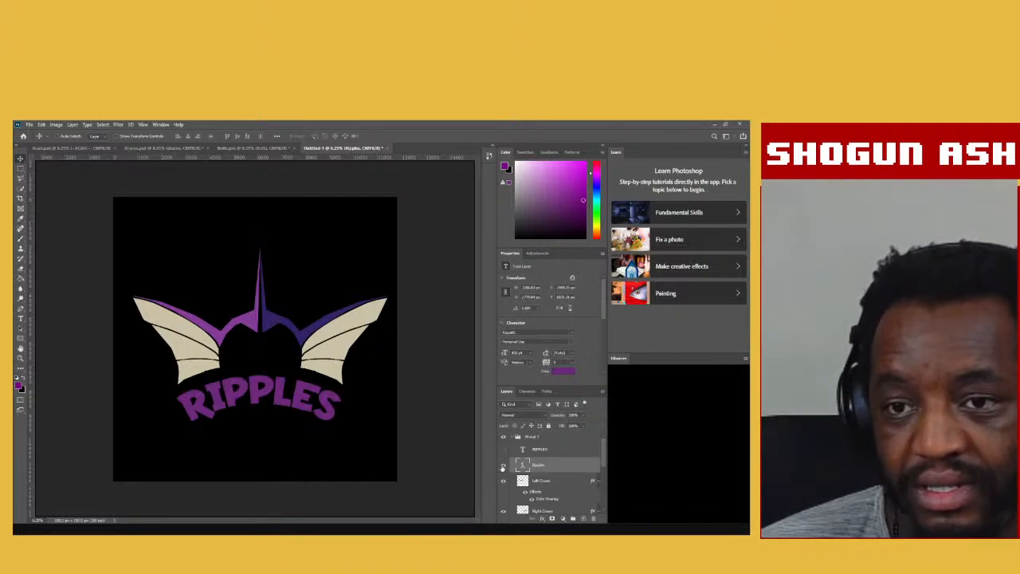
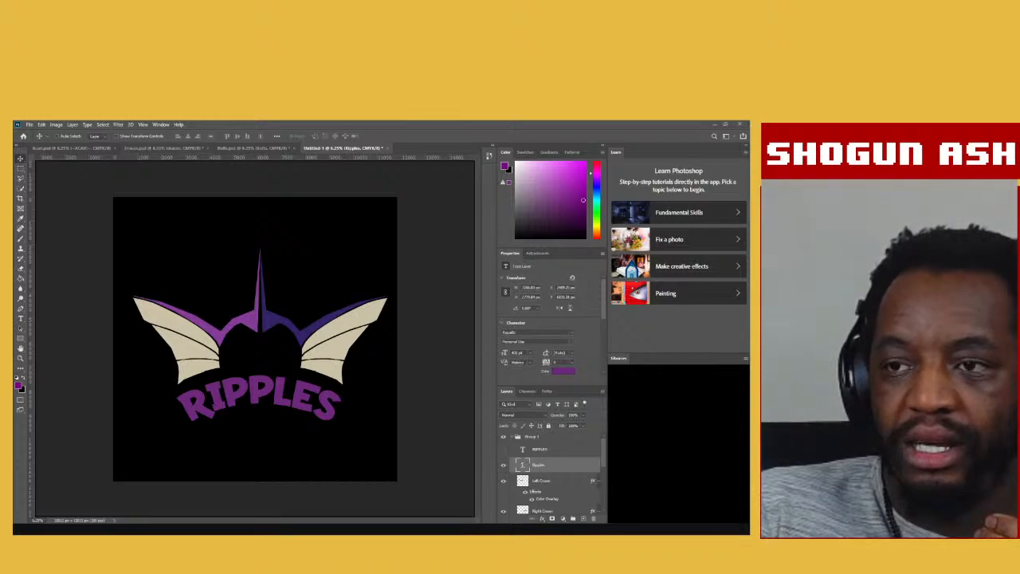
# Compare the finished Ripples logo with the Bolts, Dracos and Acari logos by switching between their open documents.
pyautogui.click(235, 149)
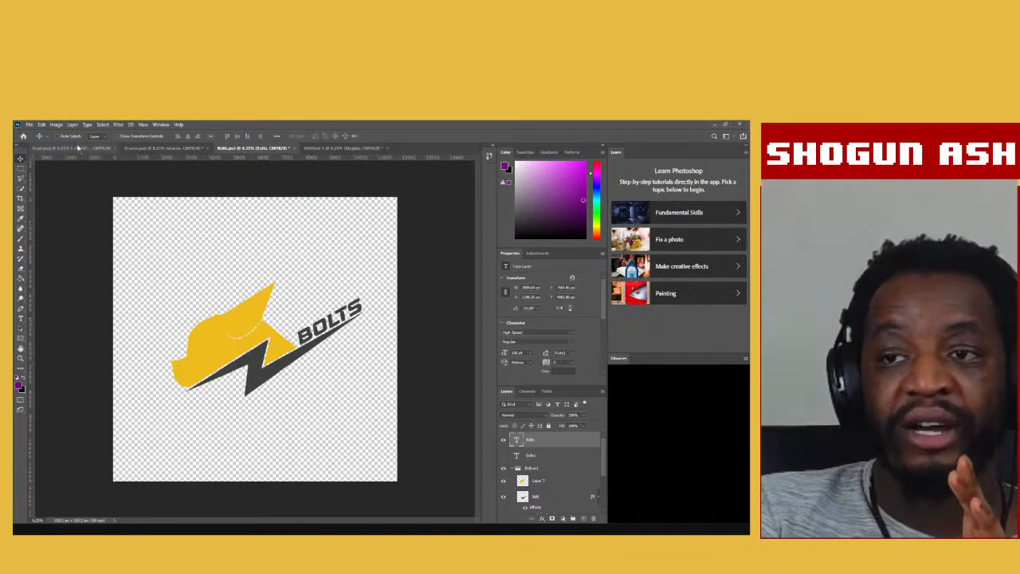
pyautogui.click(302, 147)
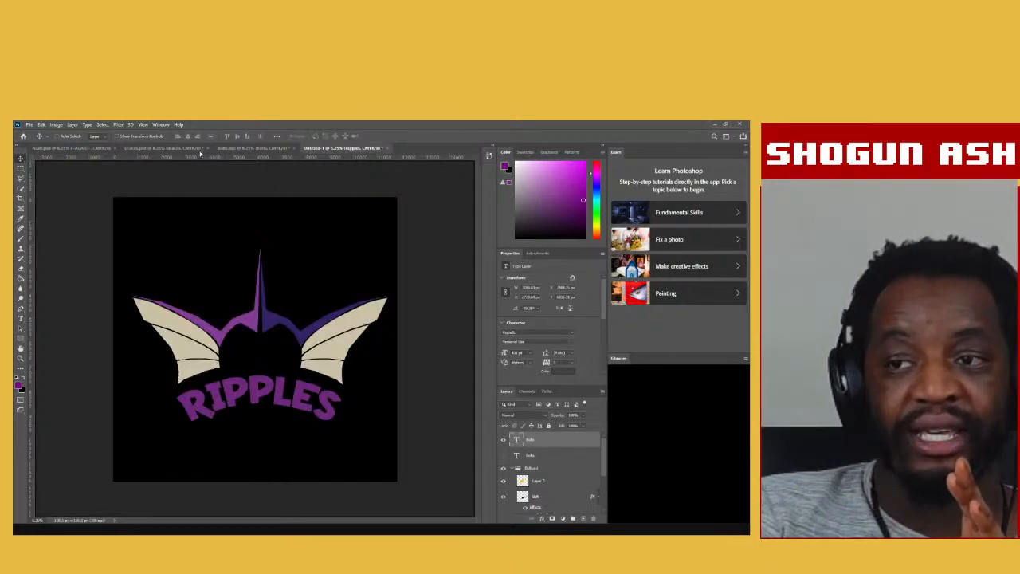
pyautogui.click(187, 149)
pyautogui.click(96, 147)
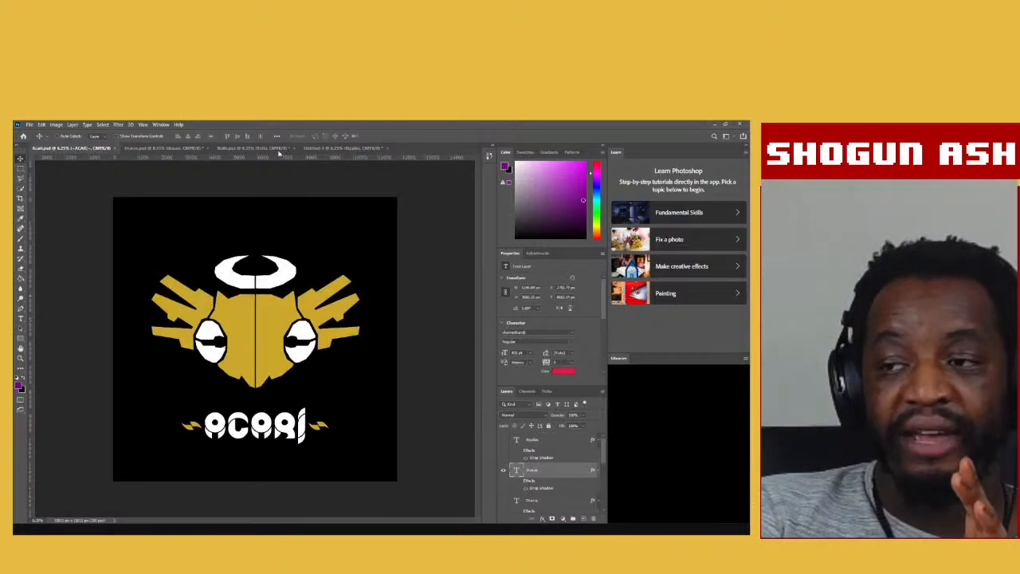
pyautogui.click(263, 148)
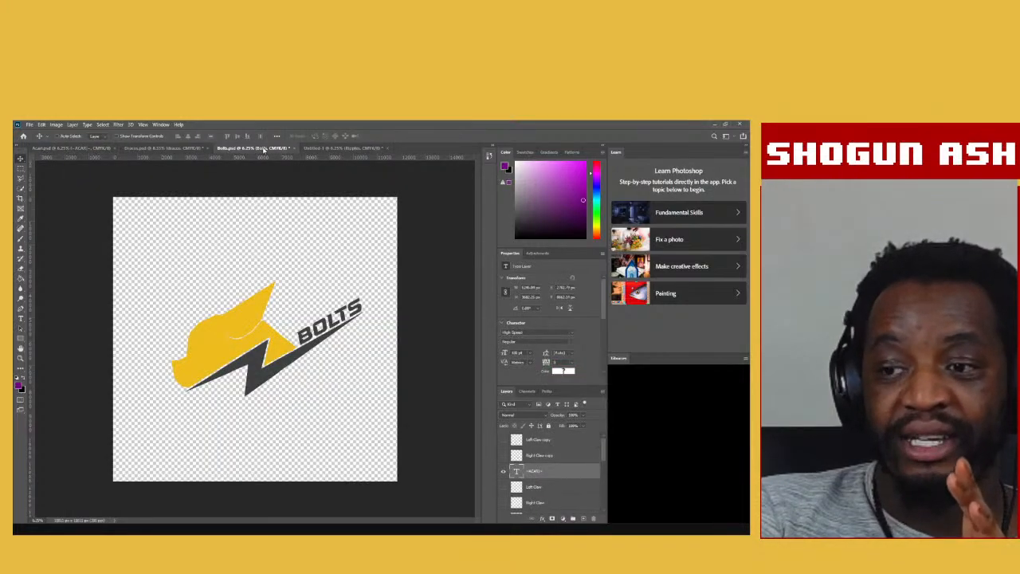
pyautogui.click(319, 148)
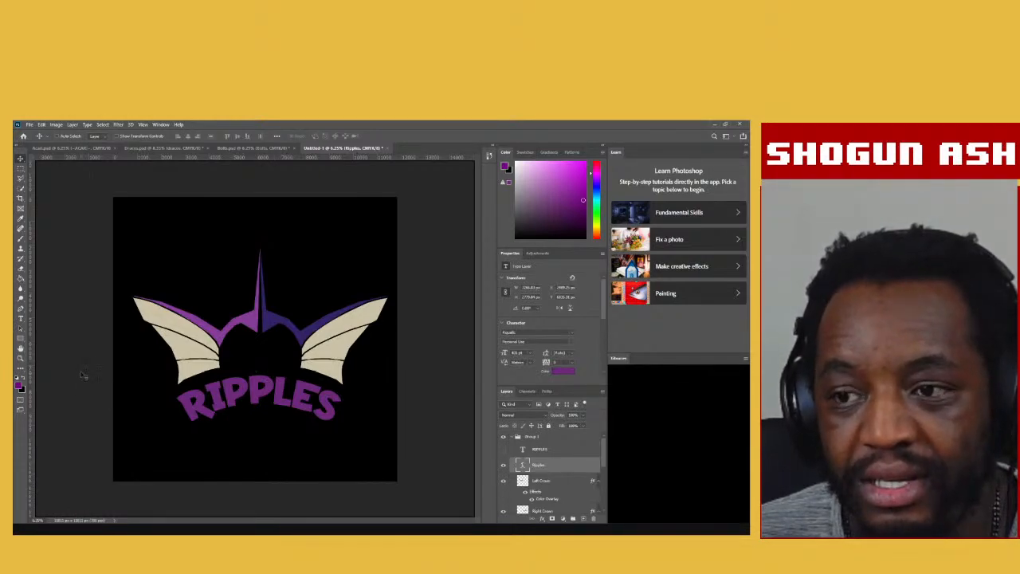
pyautogui.click(231, 148)
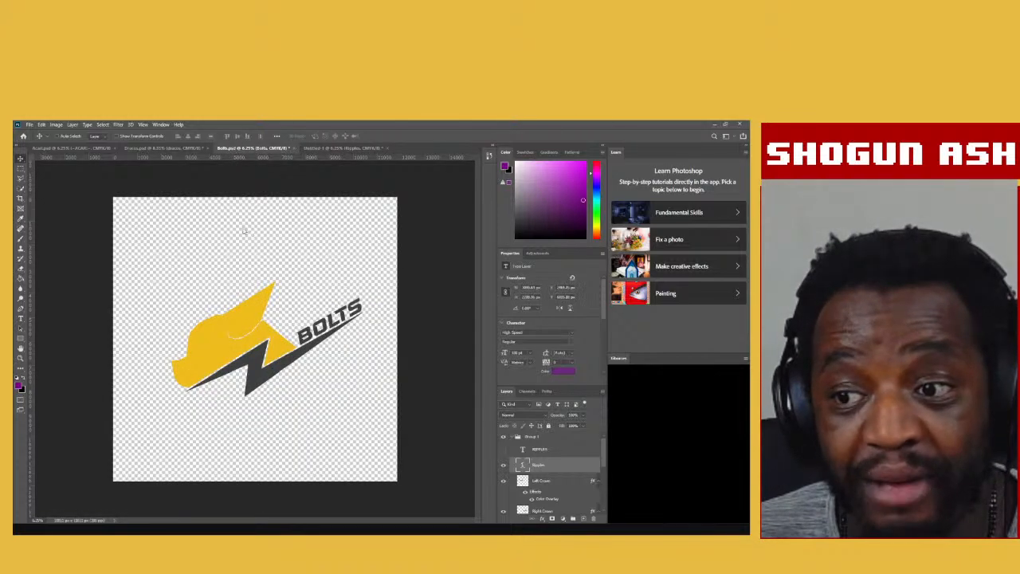
pyautogui.click(71, 148)
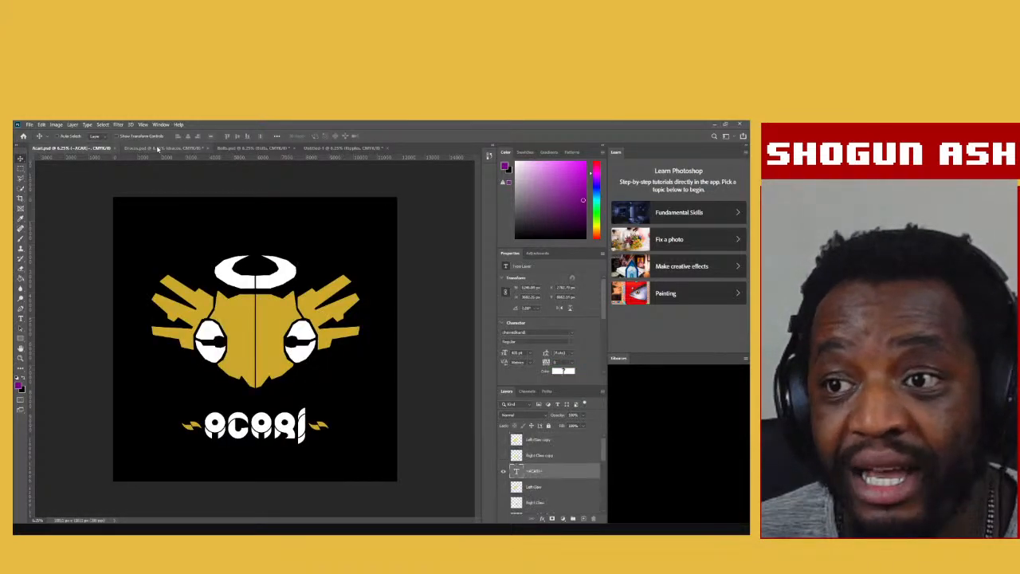
pyautogui.click(159, 149)
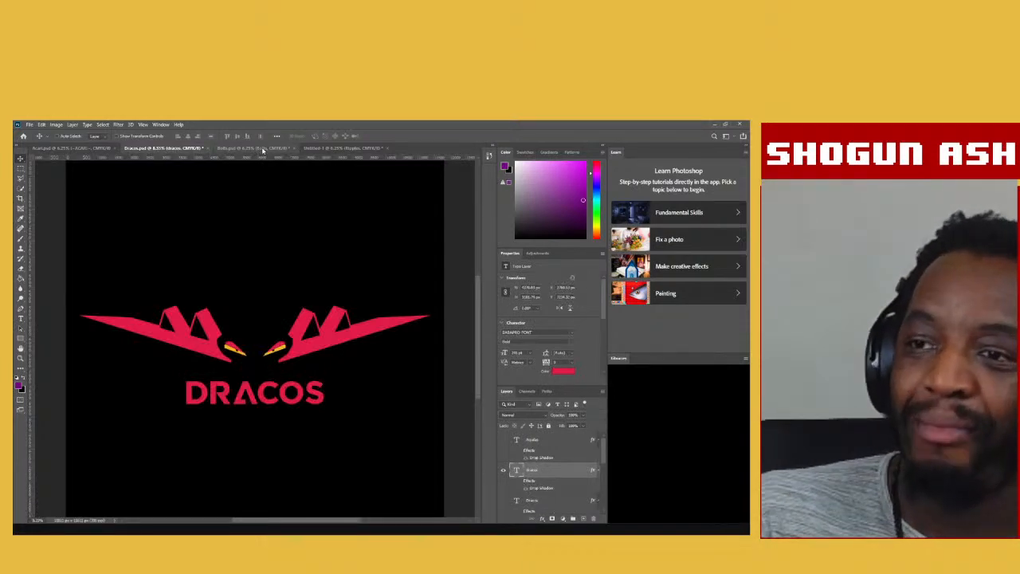
pyautogui.click(265, 149)
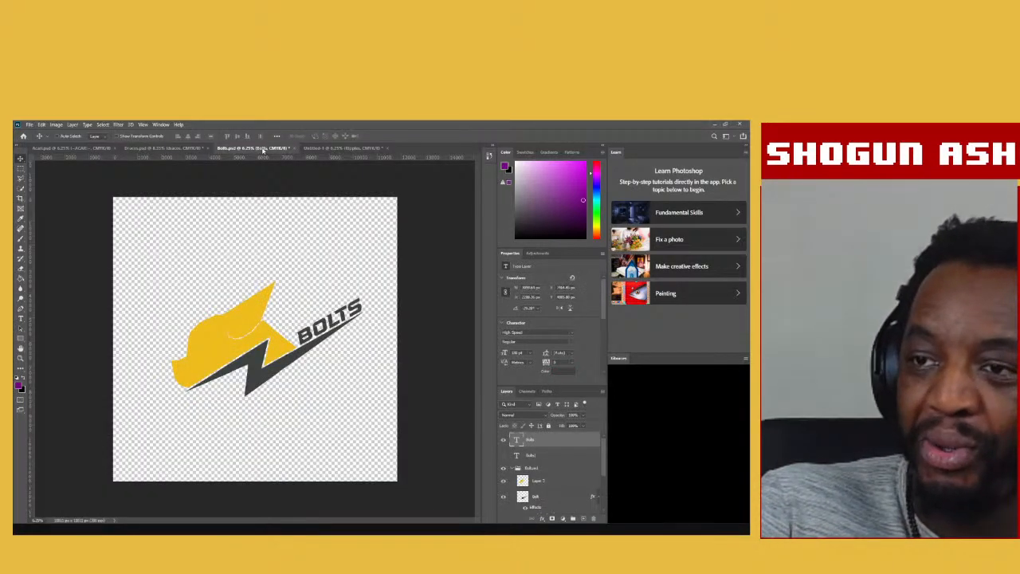
pyautogui.click(336, 149)
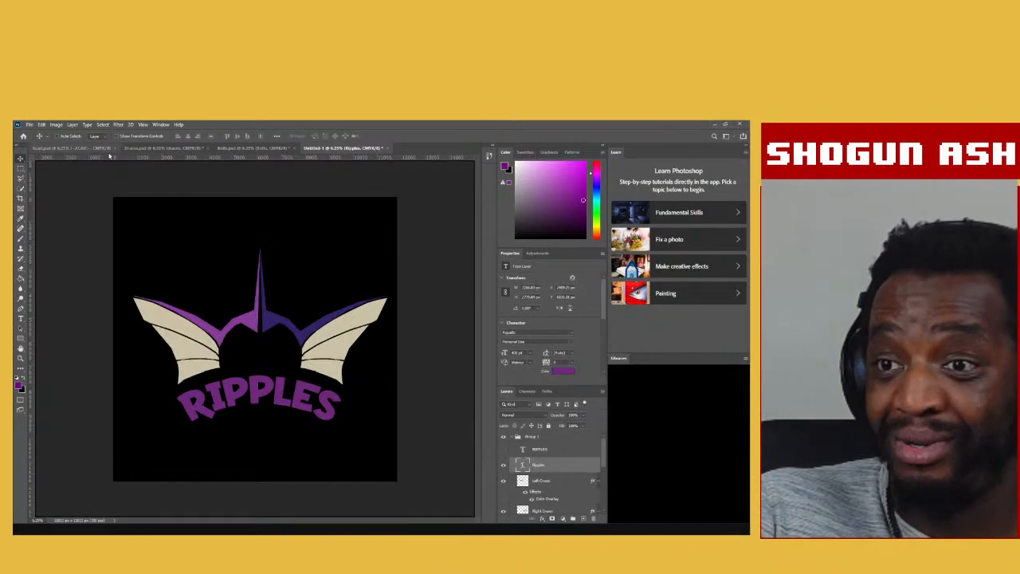
pyautogui.click(137, 149)
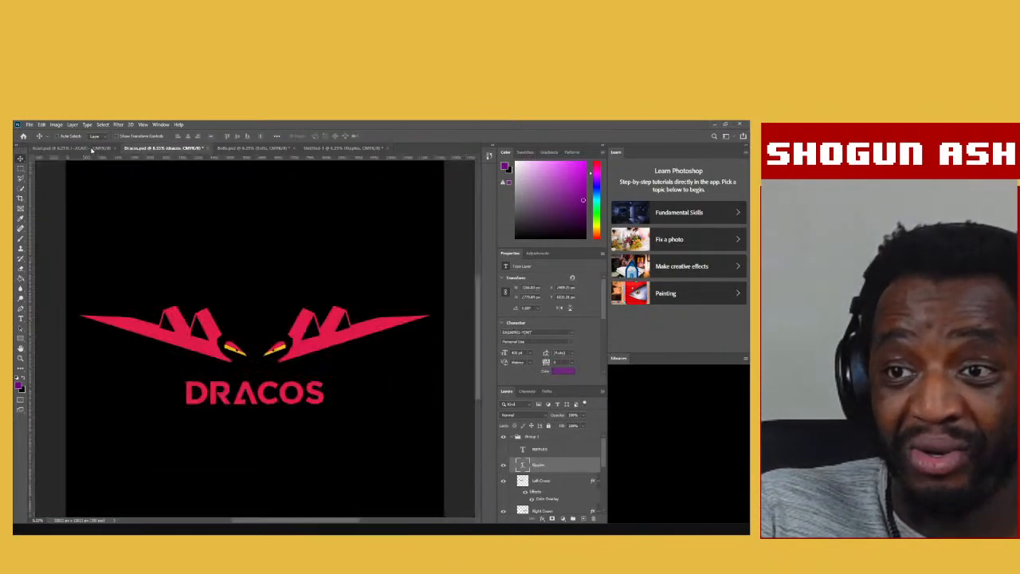
pyautogui.click(38, 150)
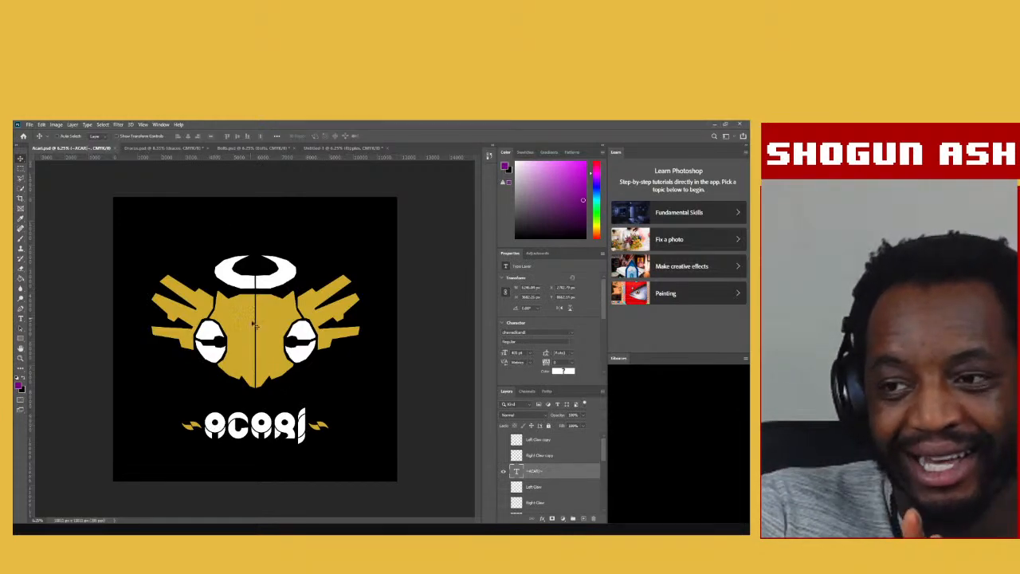
pyautogui.click(233, 148)
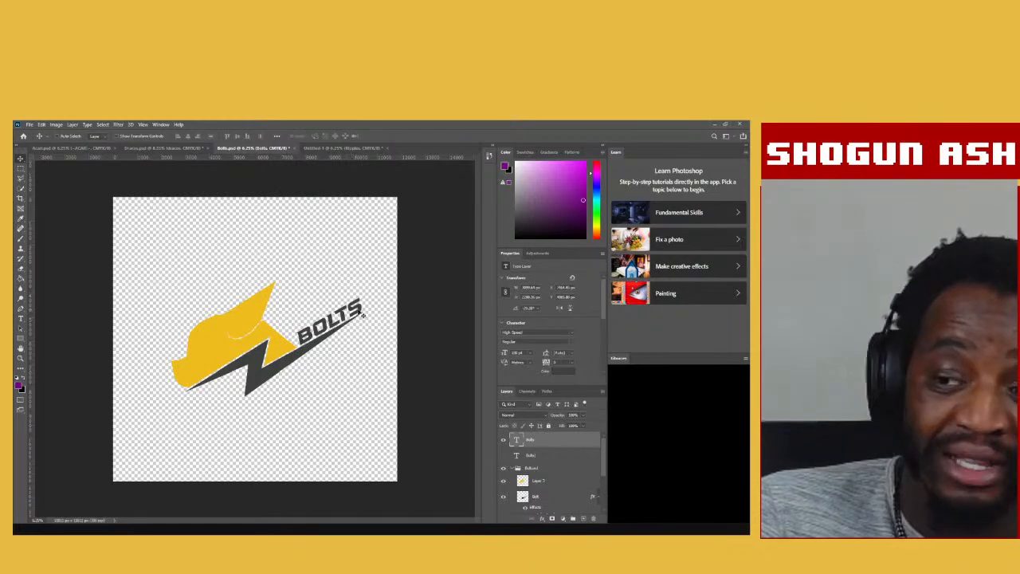
pyautogui.click(348, 149)
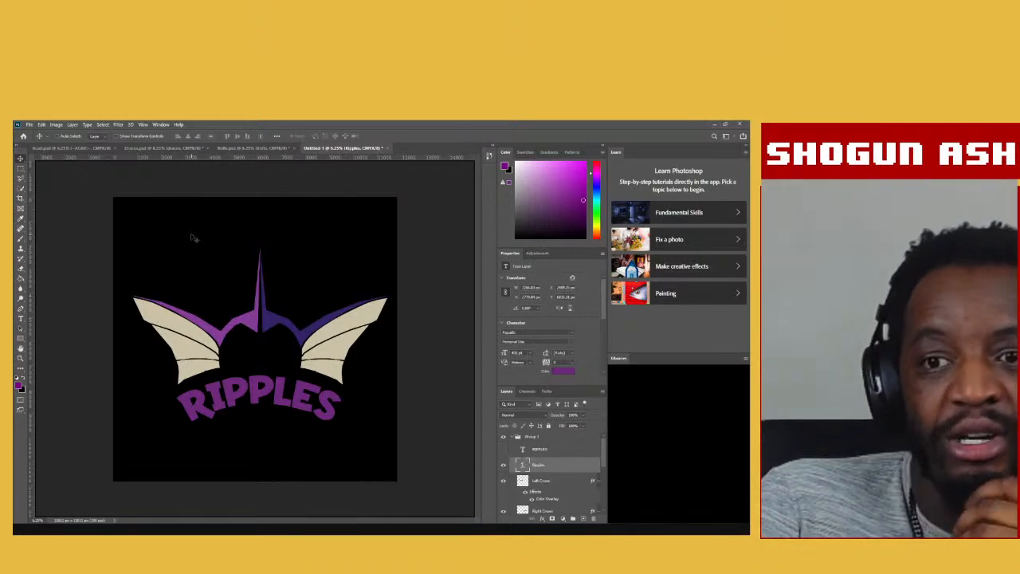
# Compare the Ripples logo with the Acari logo, and save the Ripples document as Ripples.psd.
pyautogui.click(62, 149)
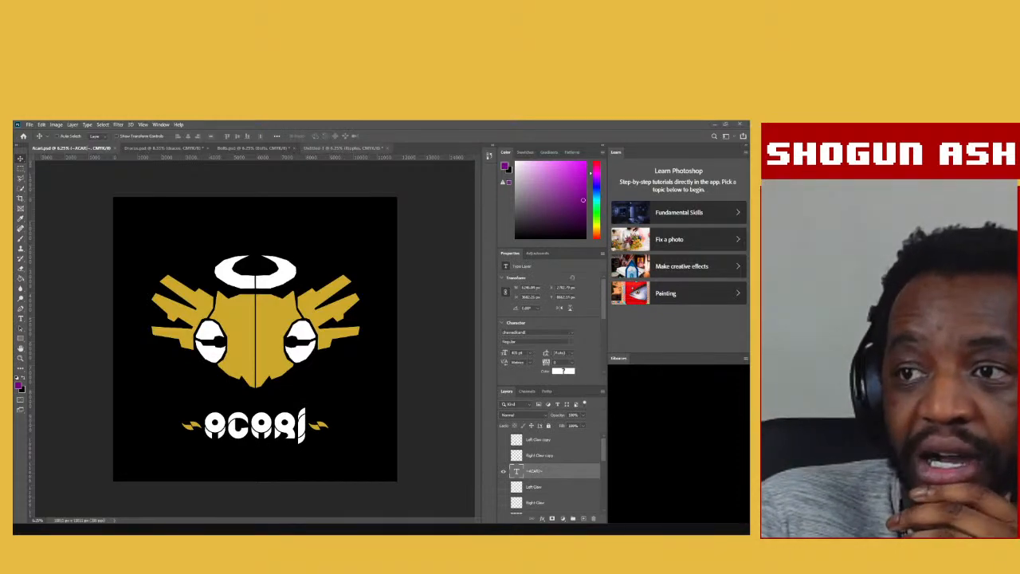
pyautogui.click(341, 148)
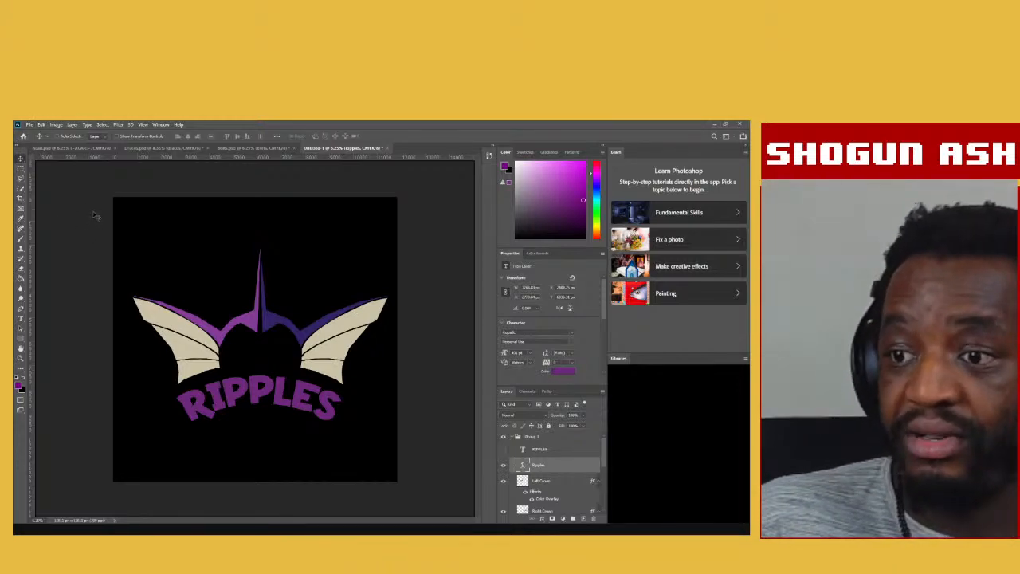
pyautogui.hotkey('ctrl', 's')
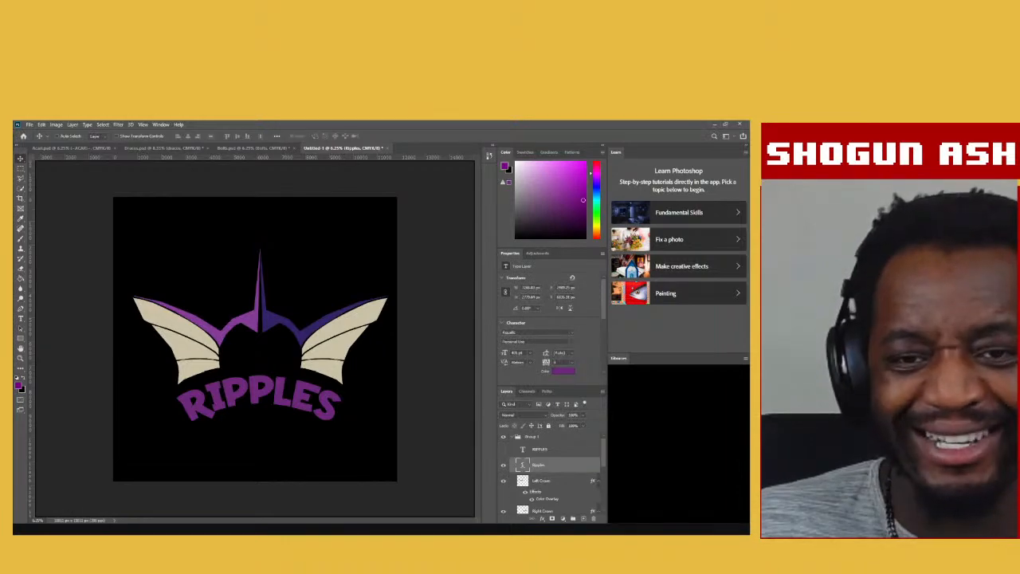
pyautogui.hotkey('ctrl', 's')
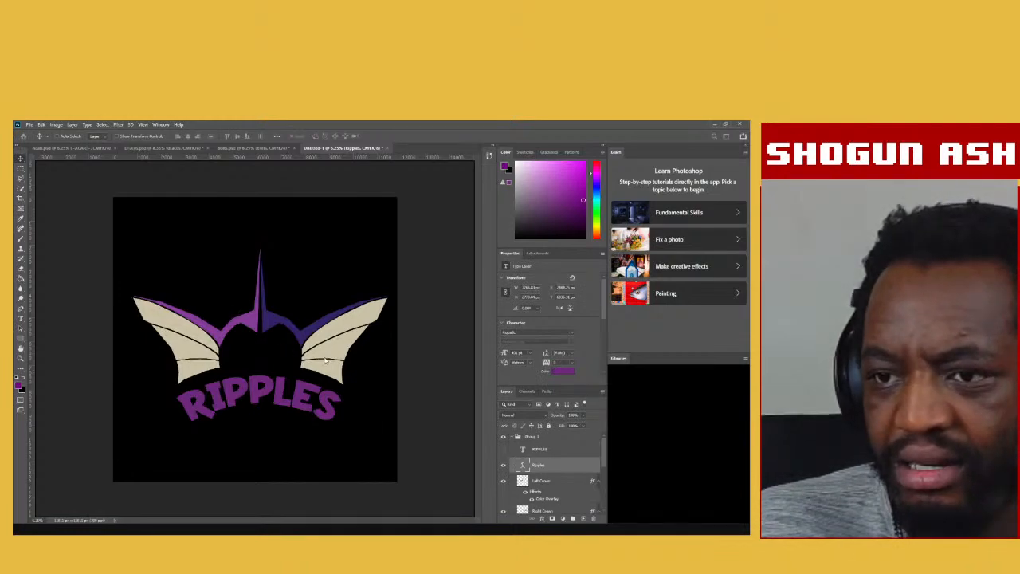
pyautogui.hotkey('ctrl', 's')
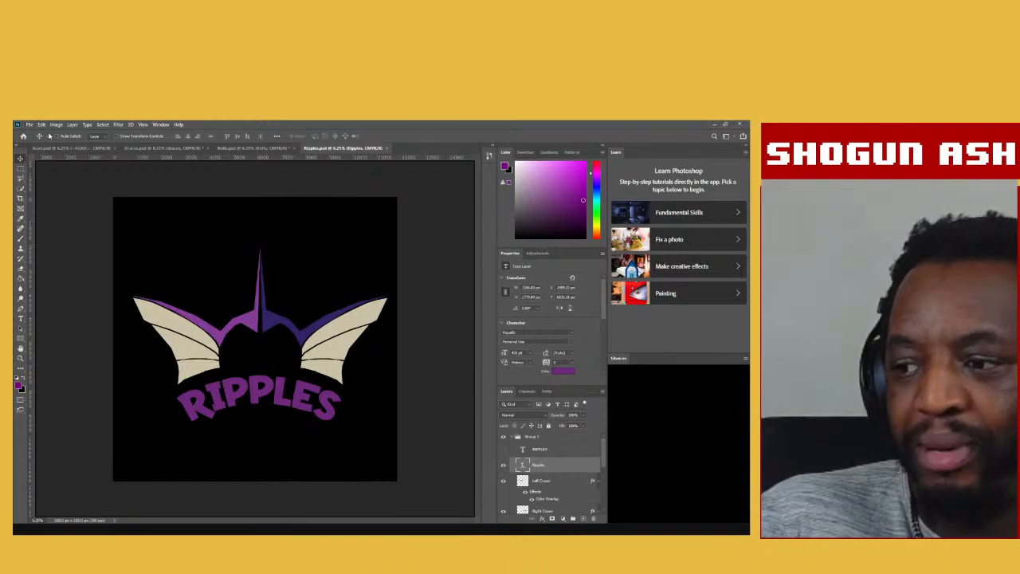
# Create a new square CMYK document with a white background, and paste in the purple-haired character and squid creature reference, enlarged to nearly the canvas width.
pyautogui.hotkey('ctrl', 'shift', 's')
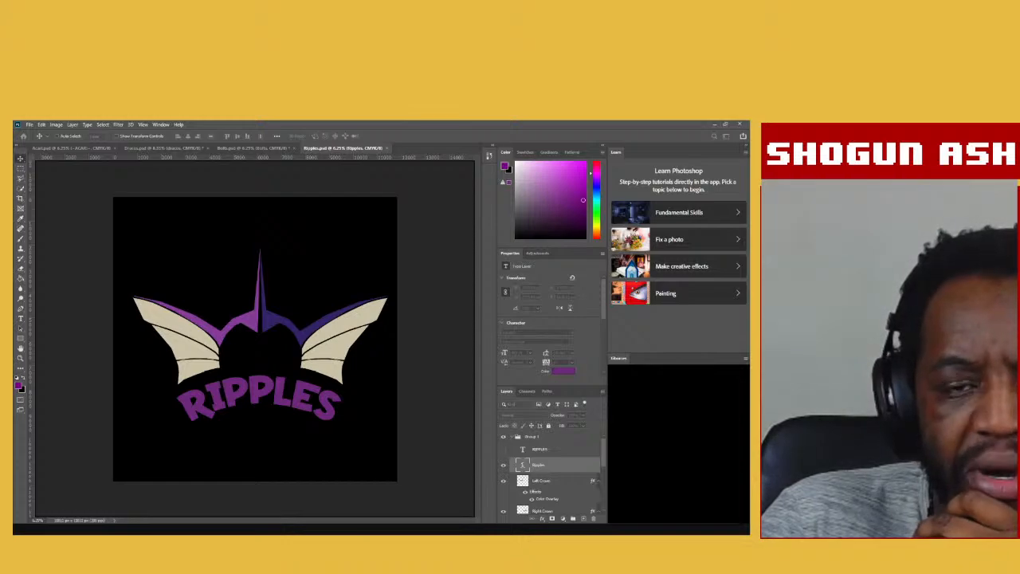
pyautogui.press('Return')
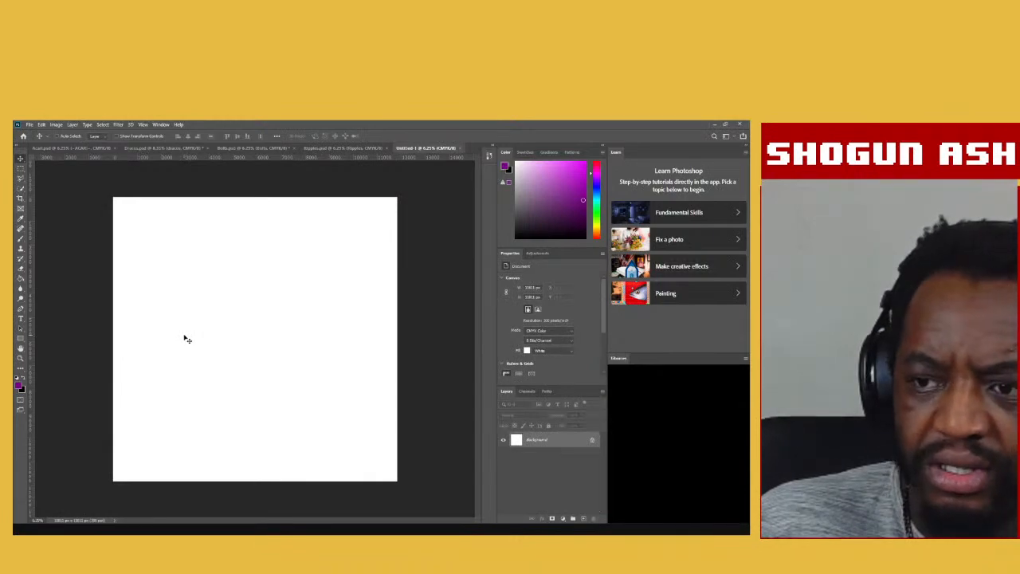
pyautogui.hotkey('ctrl', 'v')
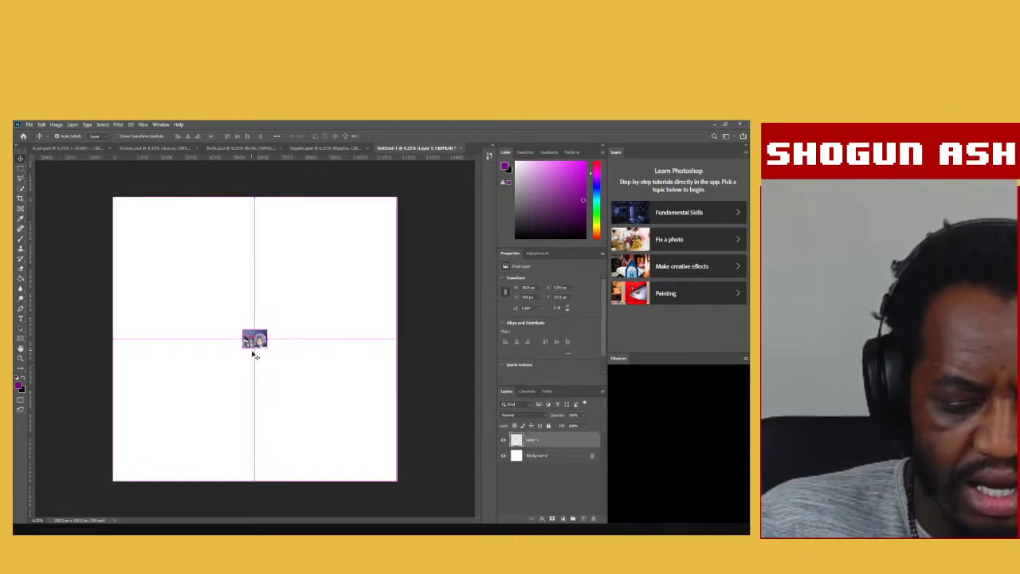
pyautogui.hotkey('ctrl', 't')
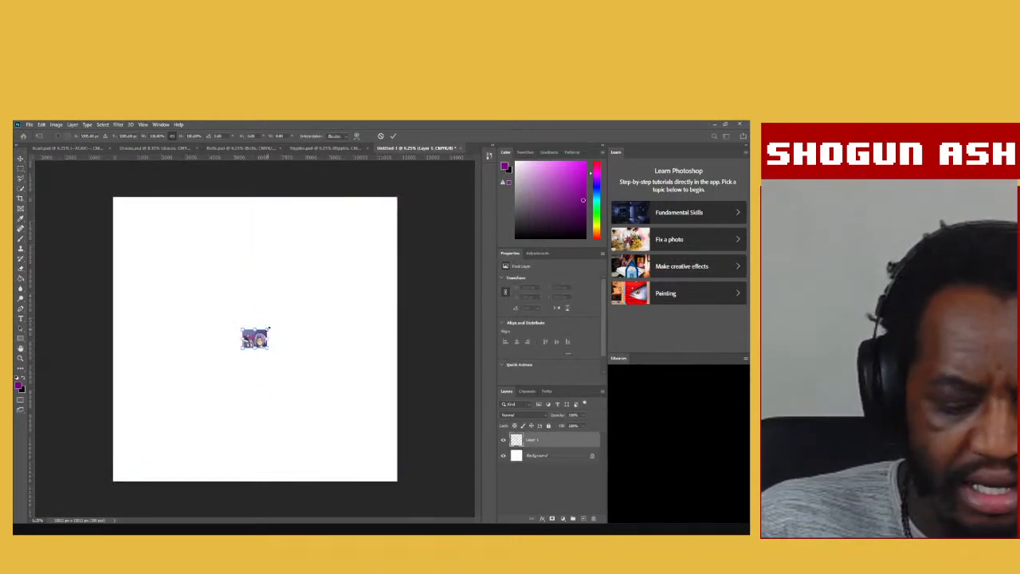
pyautogui.moveTo(268, 327); pyautogui.dragTo(391, 233)
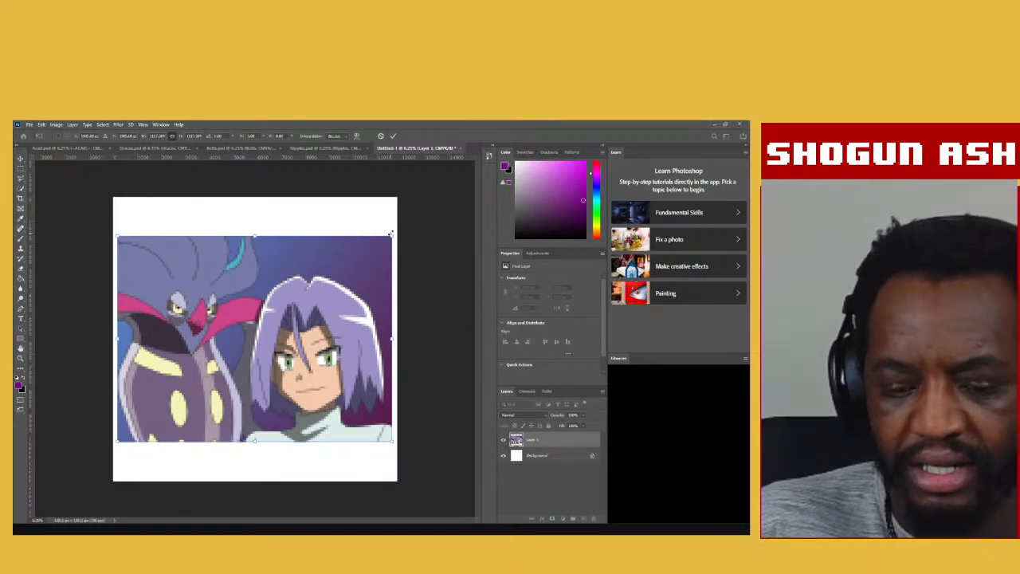
pyautogui.press('Return')
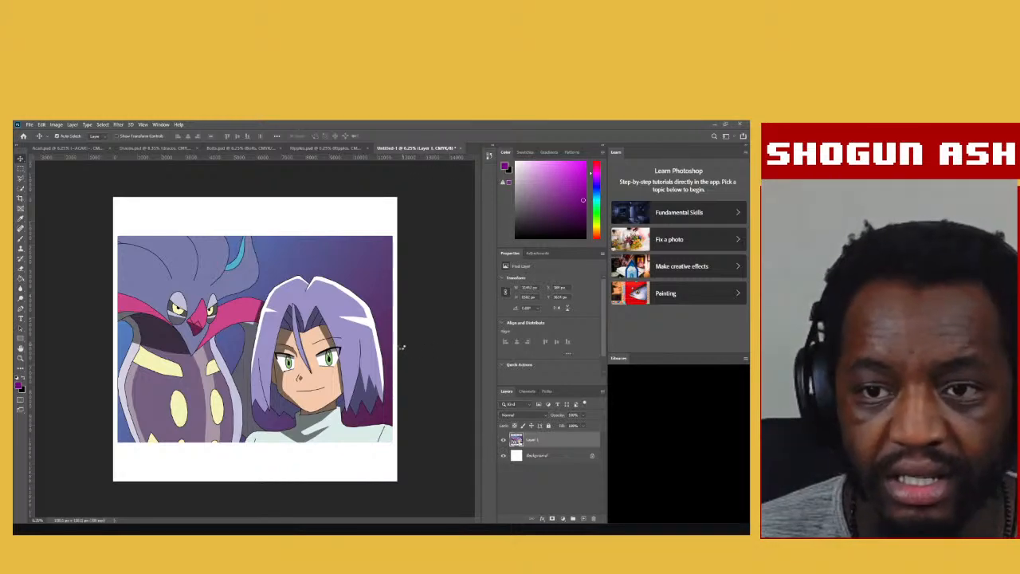
# Paste the teal flower-backed creature reference onto a new layer and enlarge it proportionally to fill the canvas width.
pyautogui.hotkey('ctrl', 'shift', 'alt', 'n')
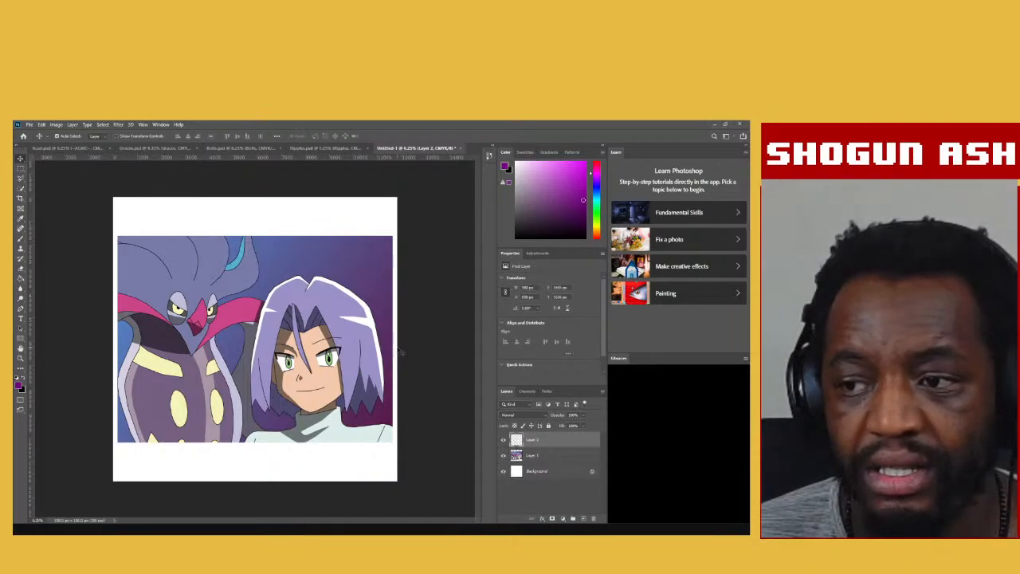
pyautogui.hotkey('ctrl', 'v')
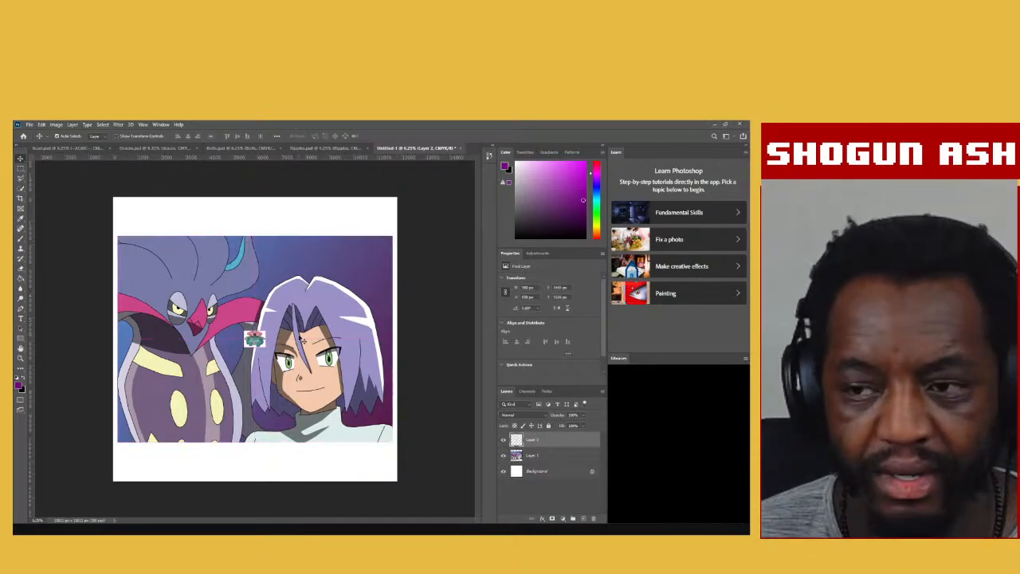
pyautogui.hotkey('ctrl', 't')
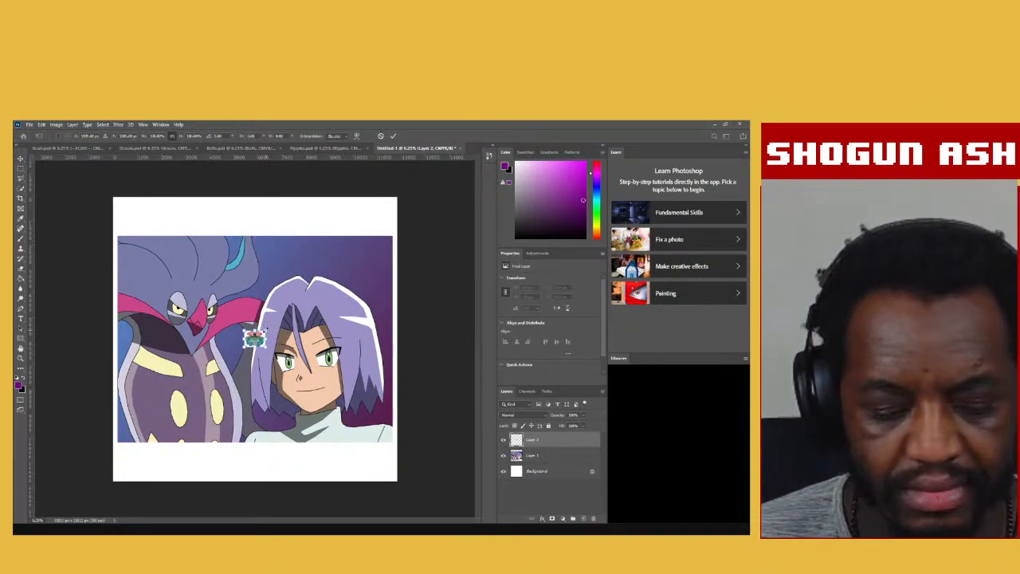
pyautogui.moveTo(267, 329); pyautogui.dragTo(384, 235)
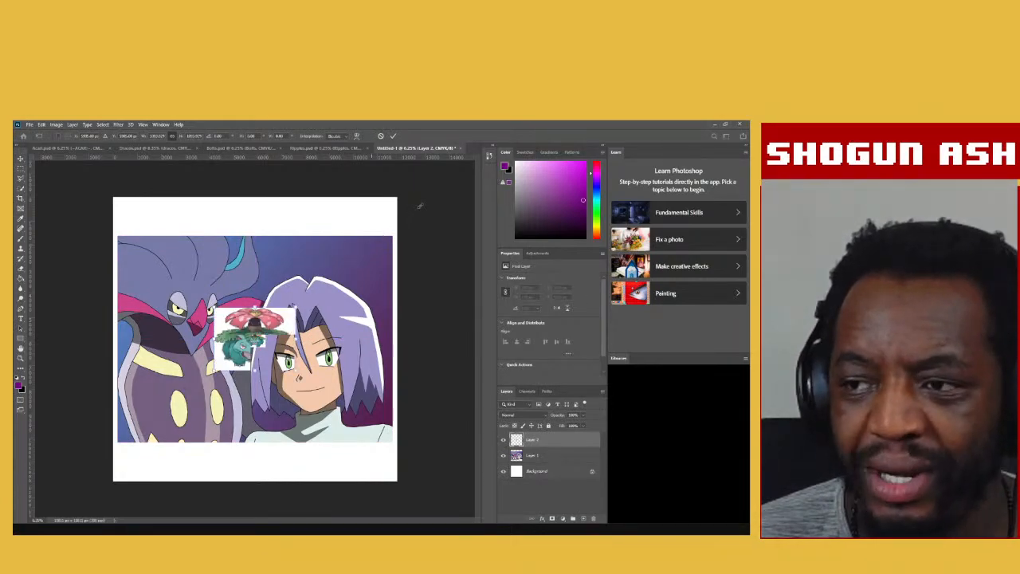
pyautogui.moveTo(409, 223); pyautogui.dragTo(409, 219)
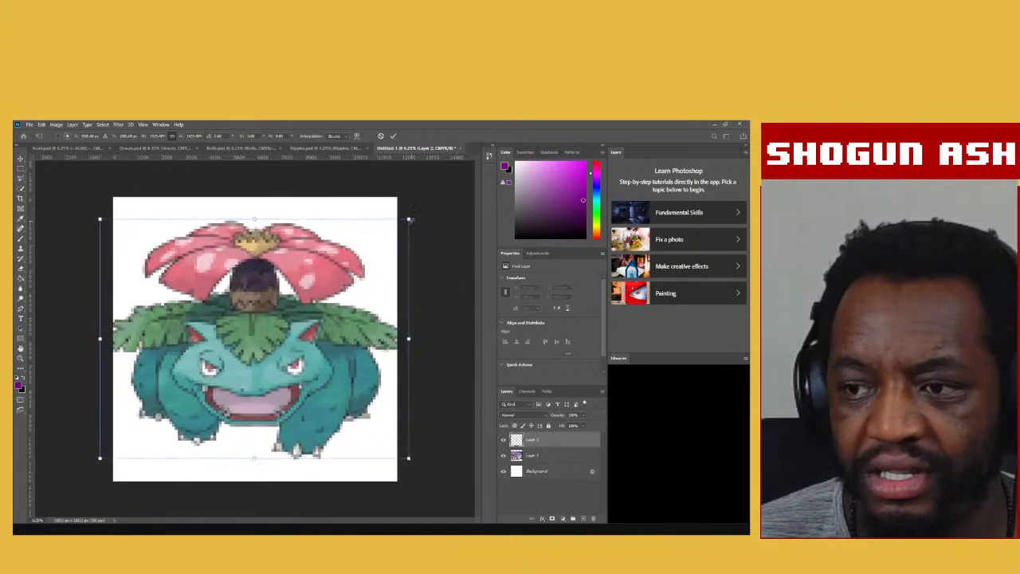
pyautogui.press('Return')
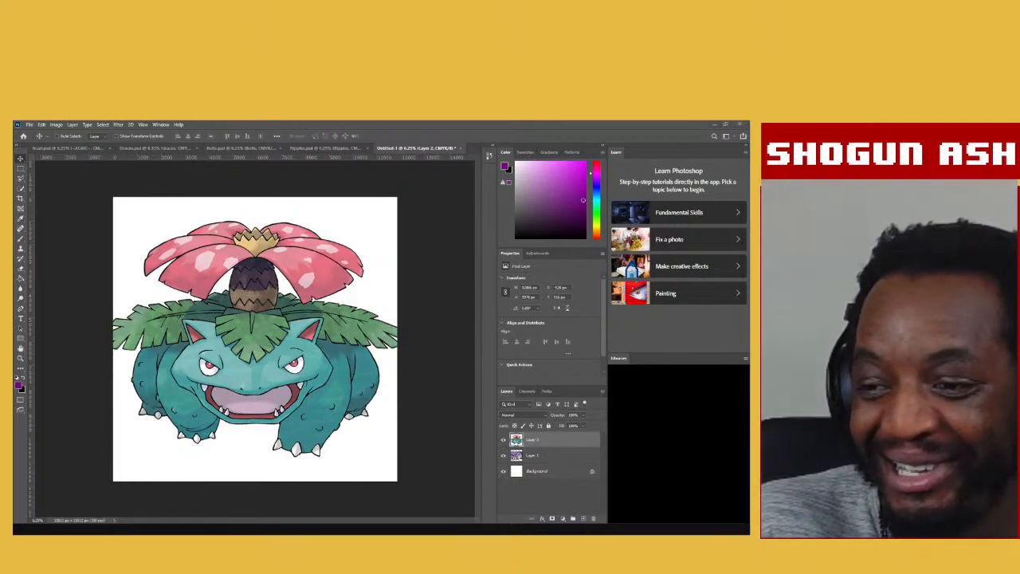
# Paste the leafy-haired gorilla creature reference onto its own layer and enlarge it proportionally to cover the canvas.
pyautogui.hotkey('ctrl', 'v')
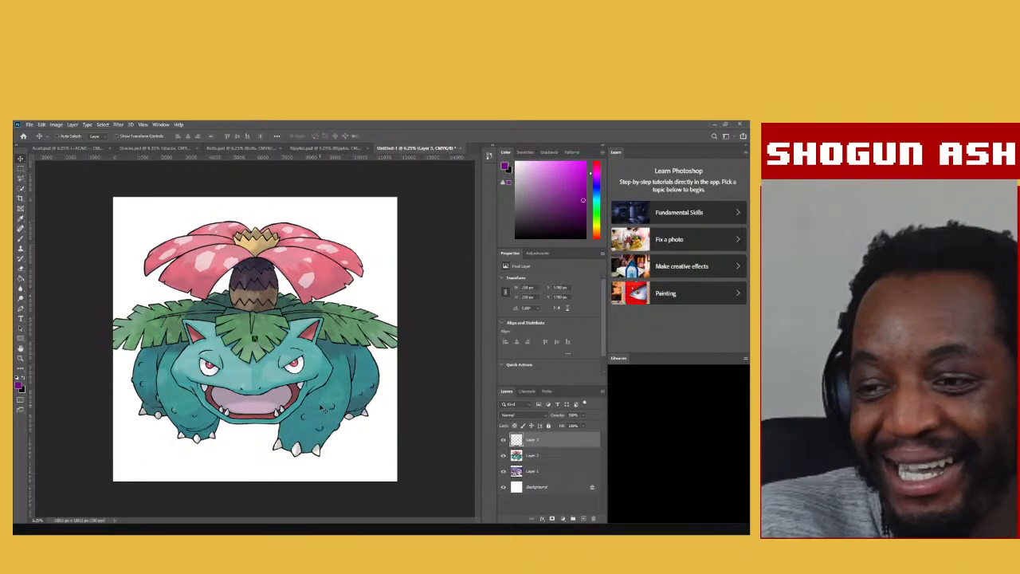
pyautogui.press('ctrl')
pyautogui.hotkey('ctrl', 't')
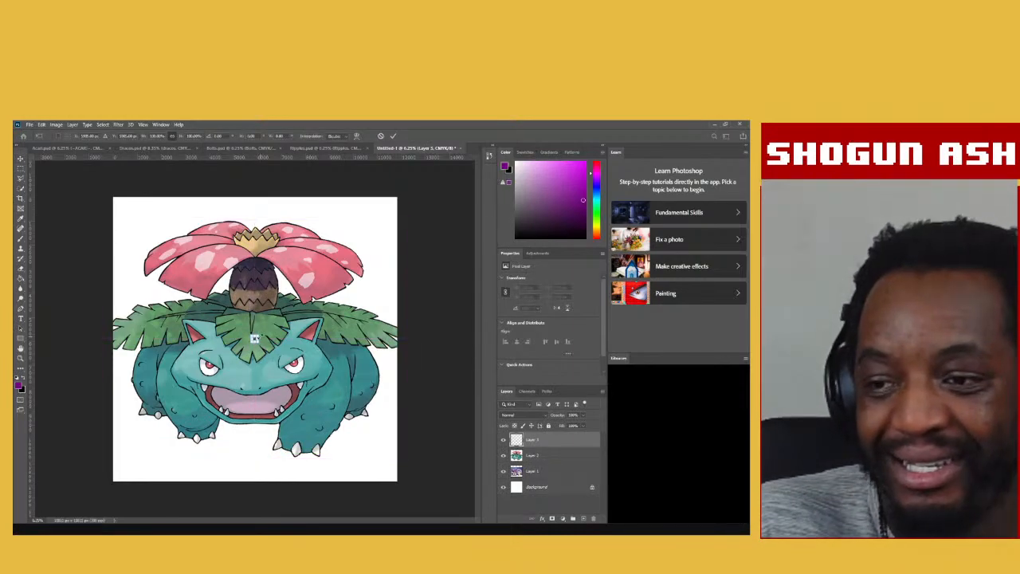
pyautogui.moveTo(258, 335); pyautogui.dragTo(416, 213)
pyautogui.press('Return')
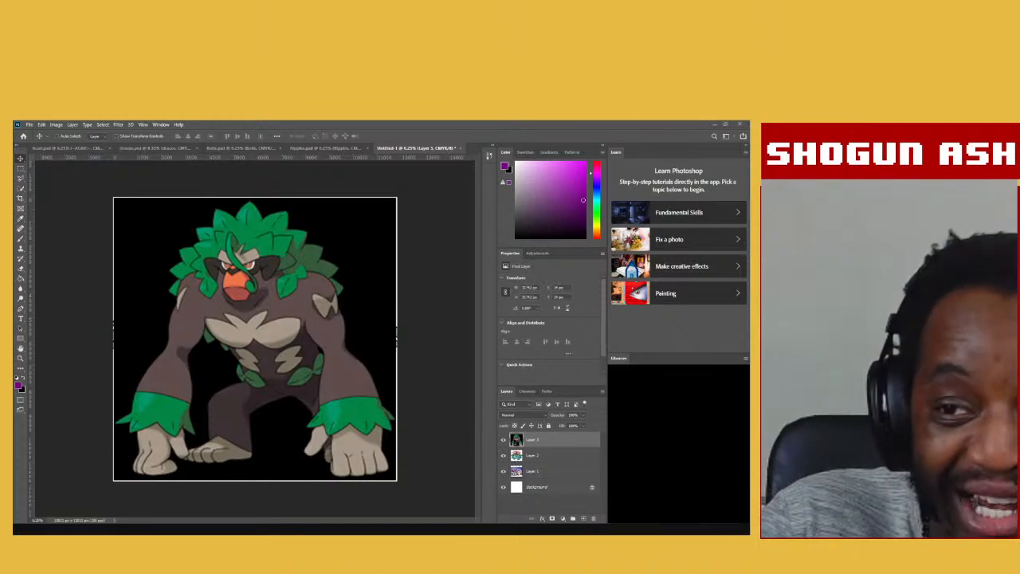
# Review the Acari, Ripples and Bolts logos by switching between their open documents.
pyautogui.hotkey('ctrl', 'Tab')
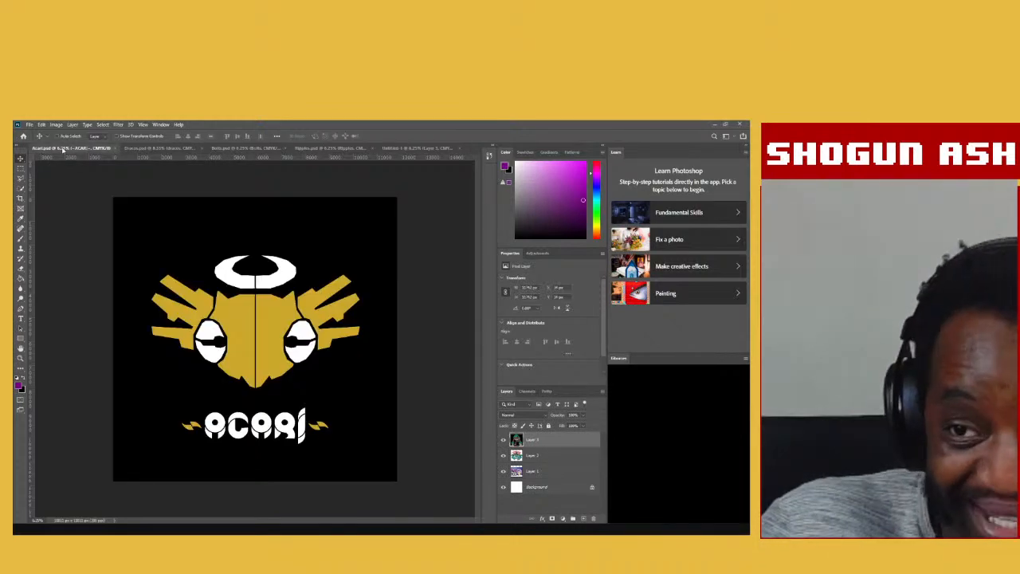
pyautogui.click(316, 149)
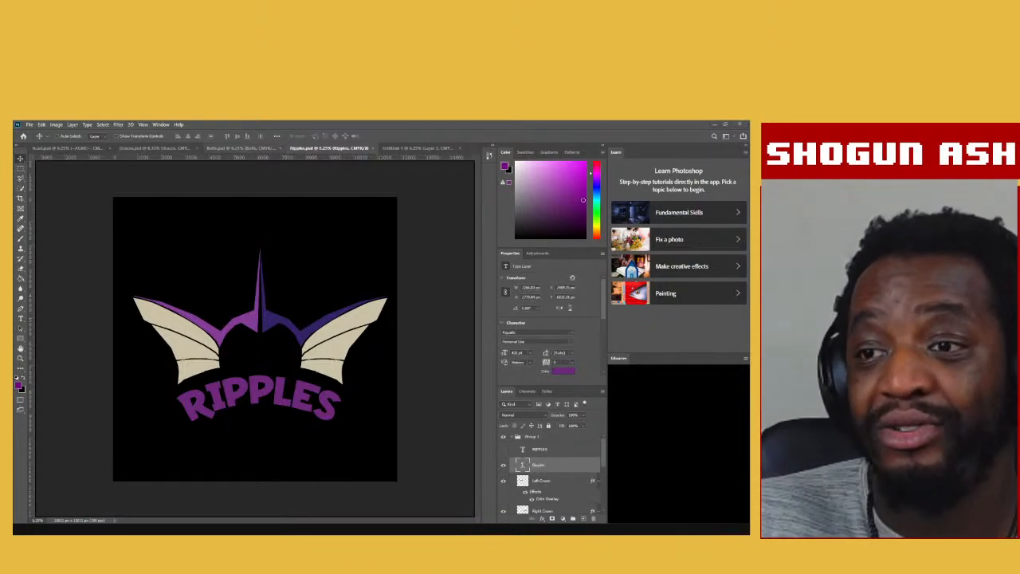
pyautogui.click(211, 150)
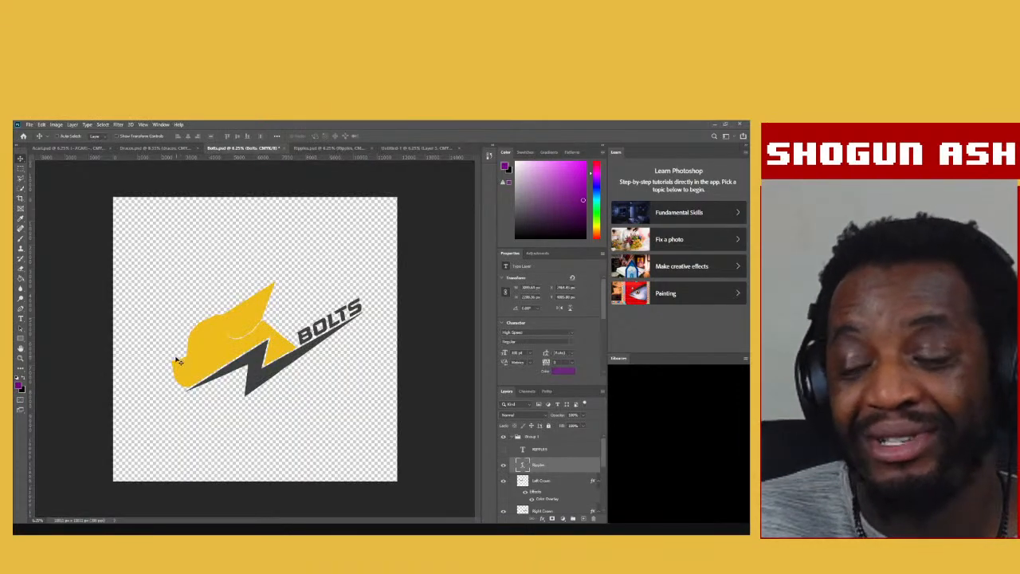